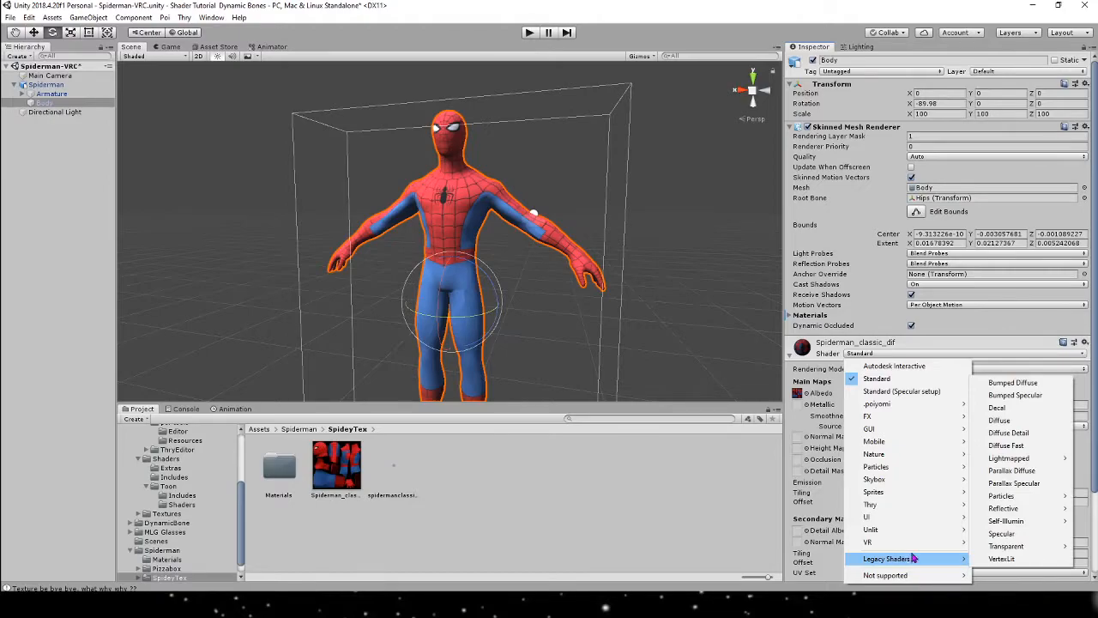
Switch the Spiderman_classic_dif material's shader to Legacy Shaders/Transparent/Cutout/VertexLit and lower its shininess to about 0.1.
{"action": "mouse_move", "coordinate": [1016, 546]}
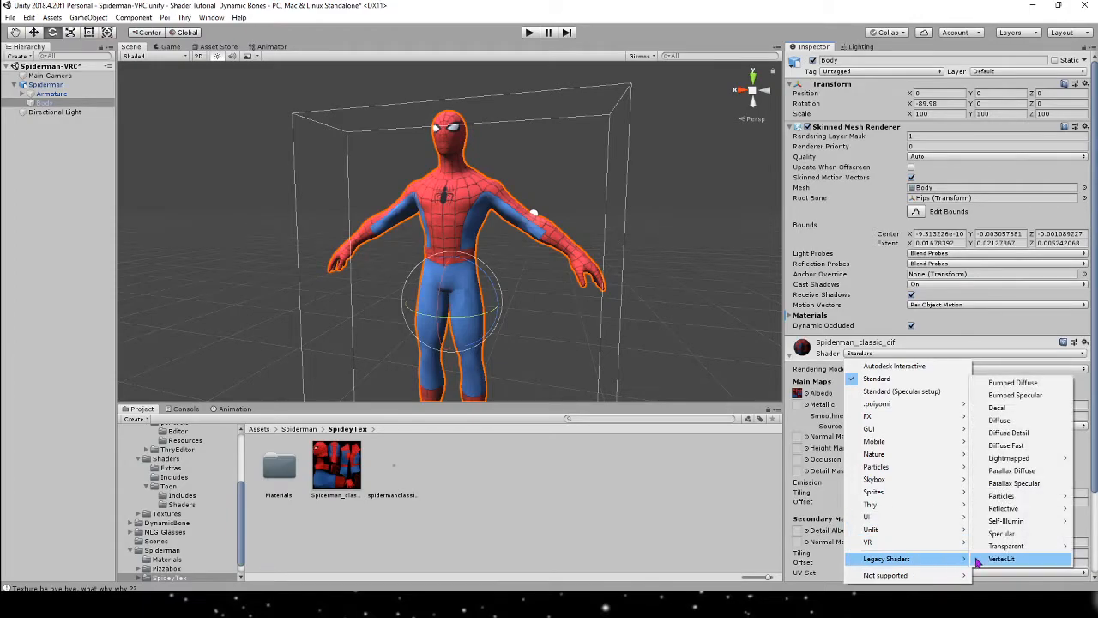
{"action": "mouse_move", "coordinate": [952, 483]}
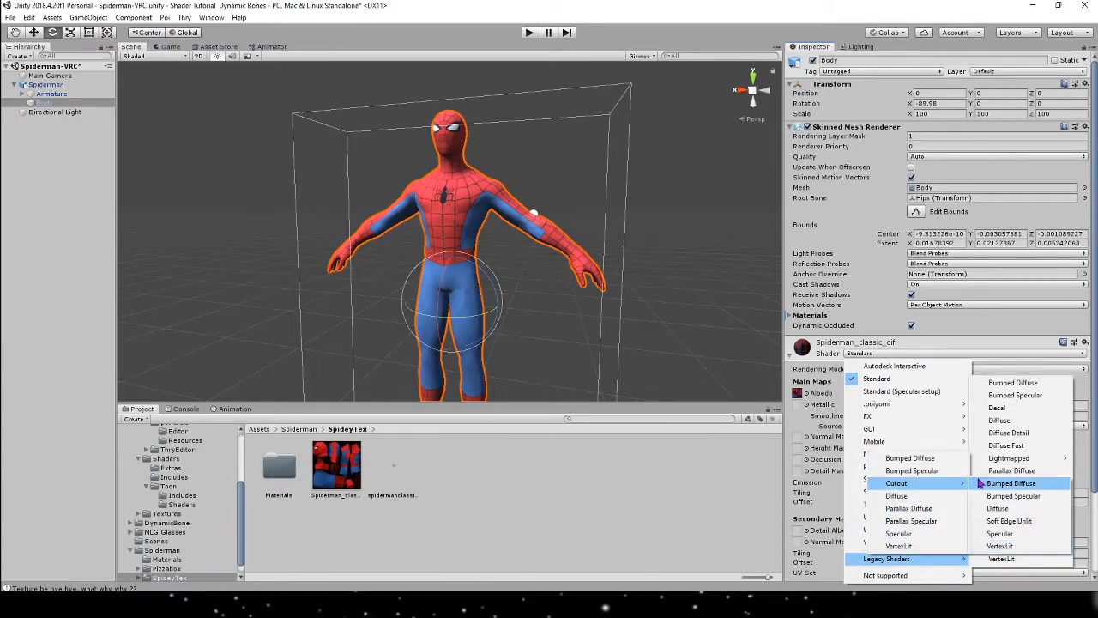
{"action": "left_click", "coordinate": [999, 546]}
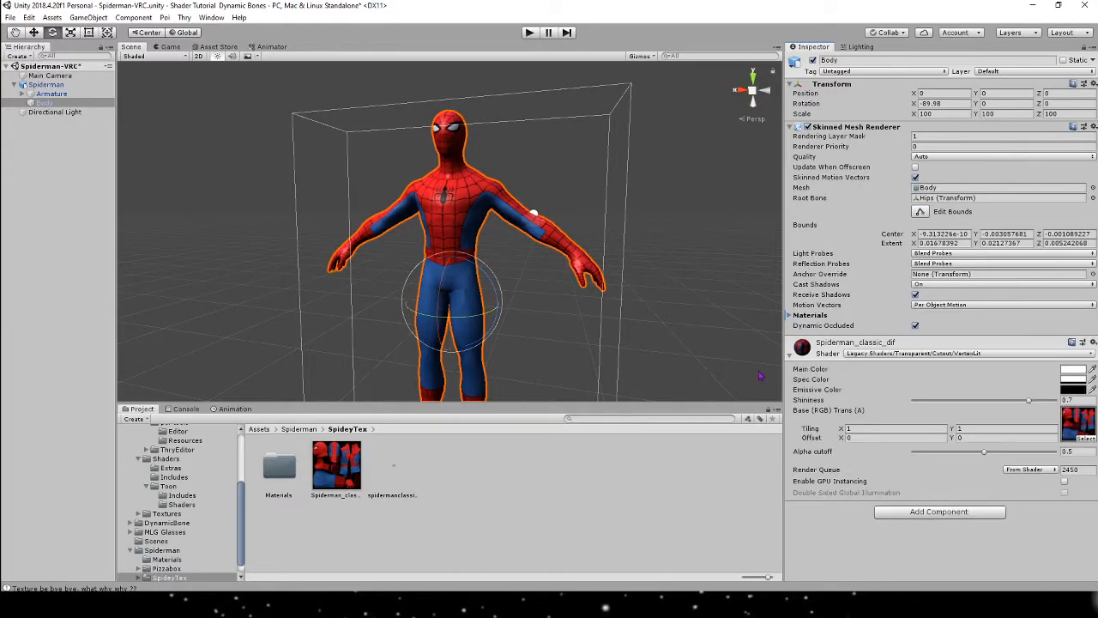
{"action": "left_click_drag", "start_coordinate": [999, 410], "coordinate": [878, 403]}
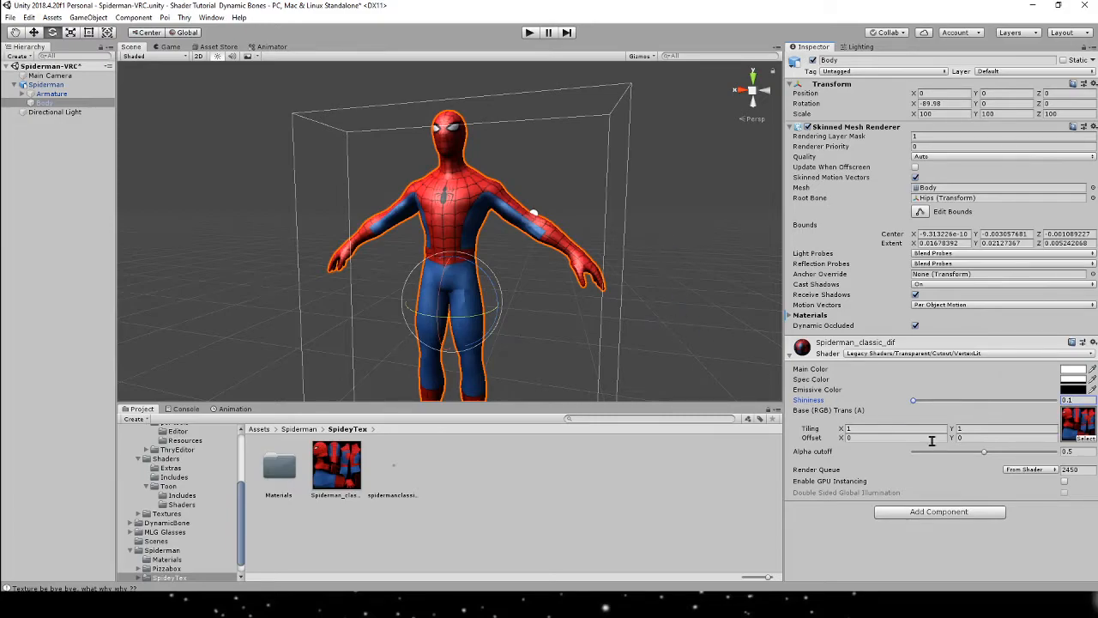
Rotate the directional light above the character to about 39, -156, -140 degrees and inspect the lit suit.
{"action": "left_click", "coordinate": [647, 237]}
{"action": "scroll", "coordinate": [648, 237], "scroll_direction": "down", "scroll_amount": 3}
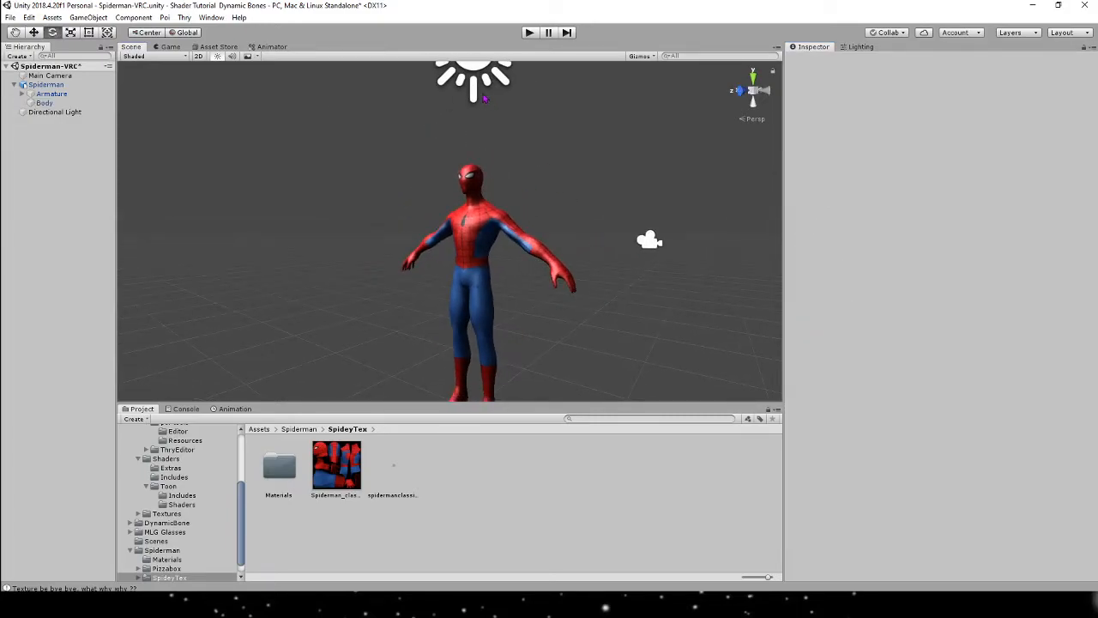
{"action": "scroll", "coordinate": [498, 121], "scroll_direction": "down", "scroll_amount": 2}
{"action": "left_click", "coordinate": [497, 120]}
{"action": "mouse_move", "coordinate": [498, 120]}
{"action": "left_mouse_down"}
{"action": "mouse_move", "coordinate": [423, 50]}
{"action": "mouse_move", "coordinate": [444, 37]}
{"action": "mouse_move", "coordinate": [455, 47]}
{"action": "left_mouse_up"}
{"action": "mouse_move", "coordinate": [515, 103]}
{"action": "right_mouse_down"}
{"action": "mouse_move", "coordinate": [623, 146]}
{"action": "mouse_move", "coordinate": [632, 137]}
{"action": "mouse_move", "coordinate": [643, 203]}
{"action": "mouse_move", "coordinate": [566, 189]}
{"action": "right_mouse_up"}
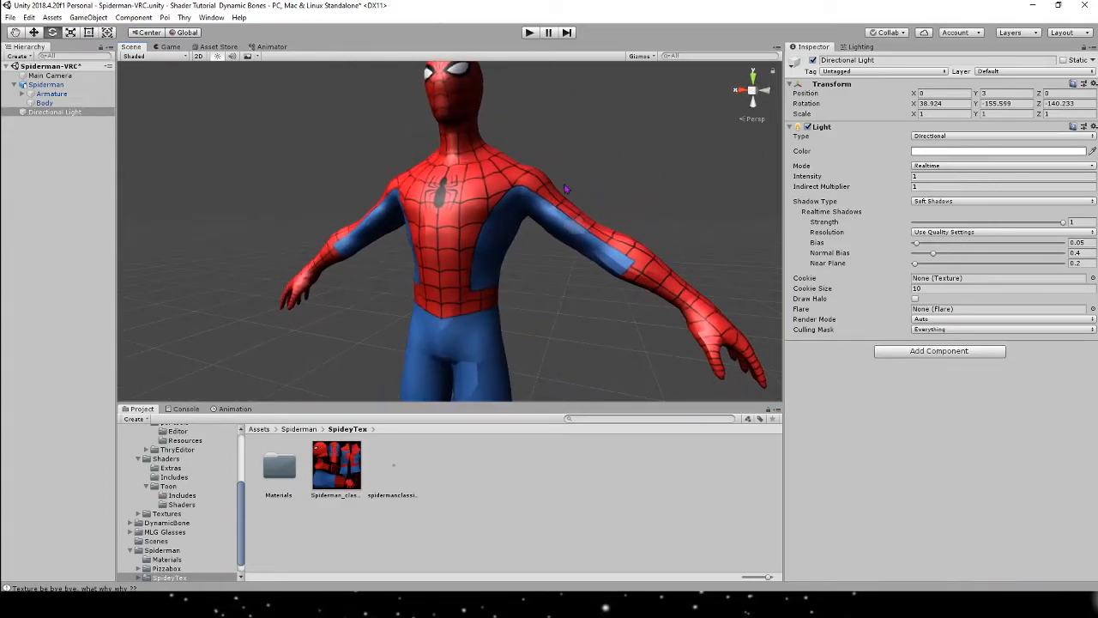
Assign the .poiyomi/Poiyomi Toon shader to the Spiderman_classic_dif material on the character's body.
{"action": "scroll", "coordinate": [583, 183], "scroll_direction": "down", "scroll_amount": 5}
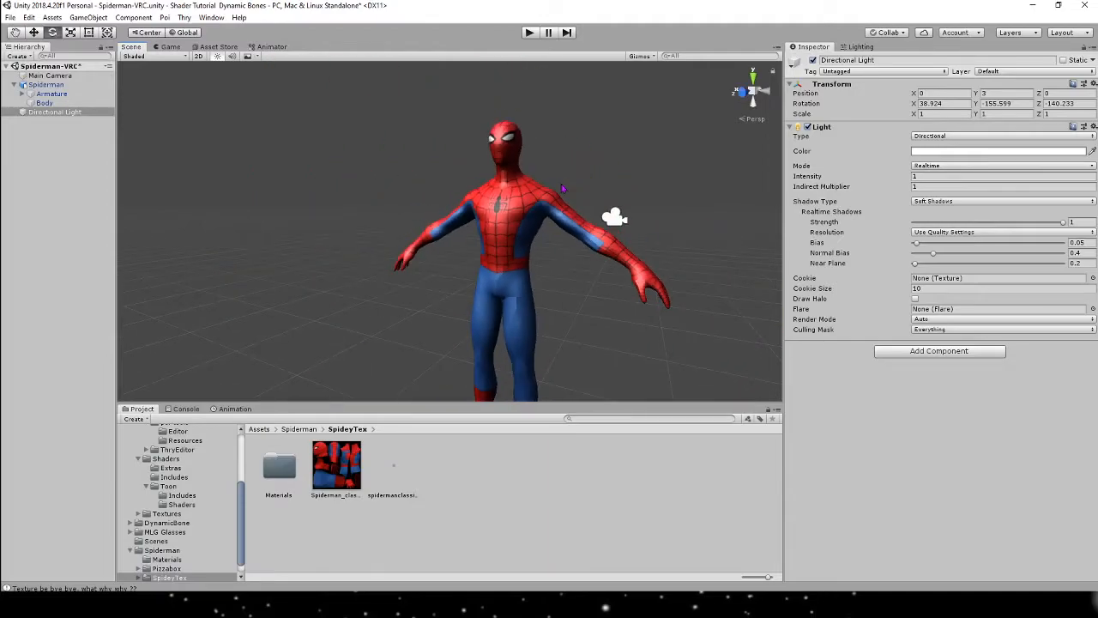
{"action": "left_click", "coordinate": [561, 187]}
{"action": "left_click", "coordinate": [562, 187]}
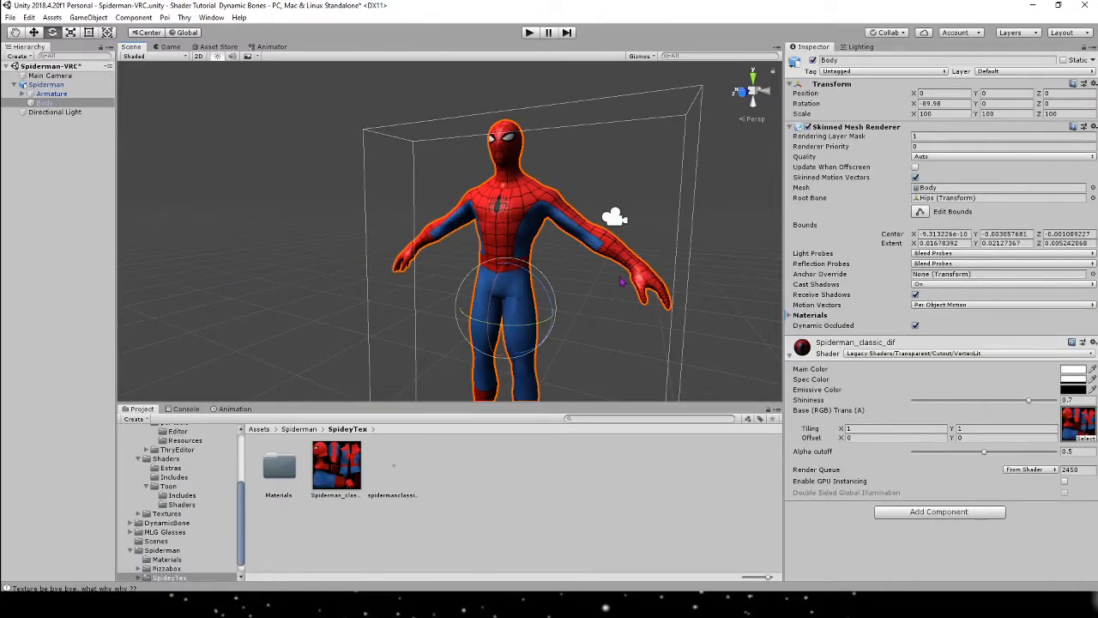
{"action": "left_click", "coordinate": [918, 352]}
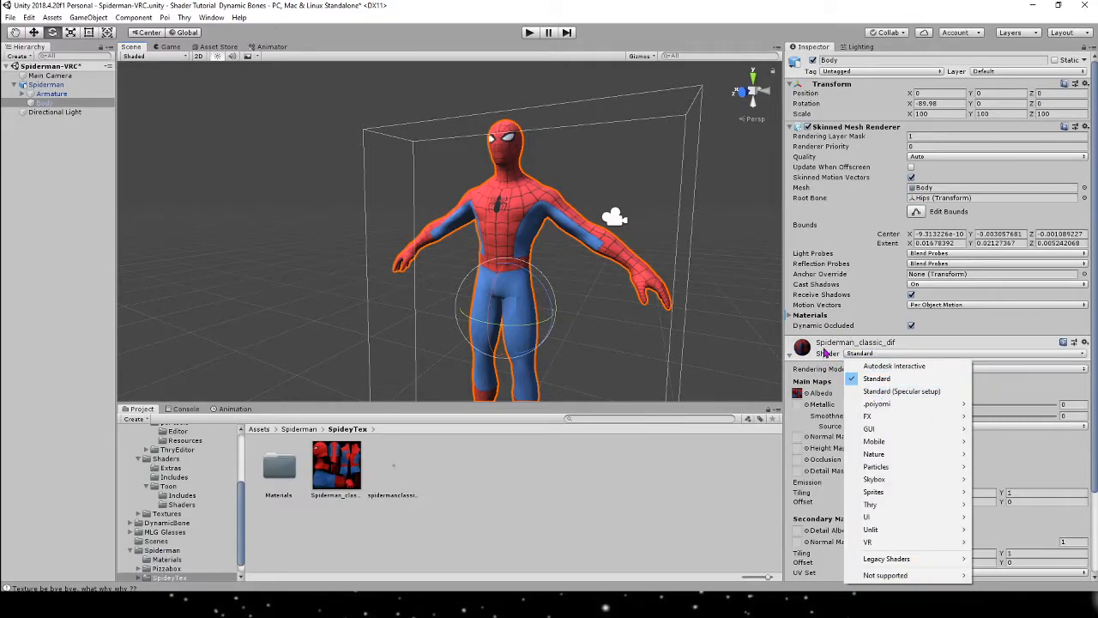
{"action": "mouse_move", "coordinate": [883, 409]}
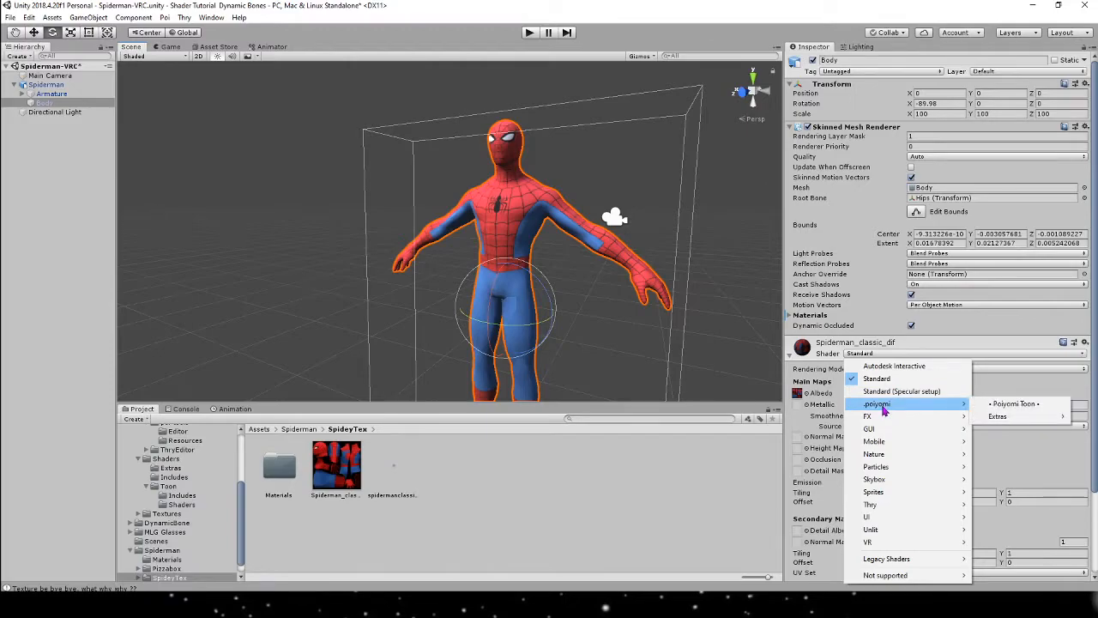
{"action": "mouse_move", "coordinate": [998, 417]}
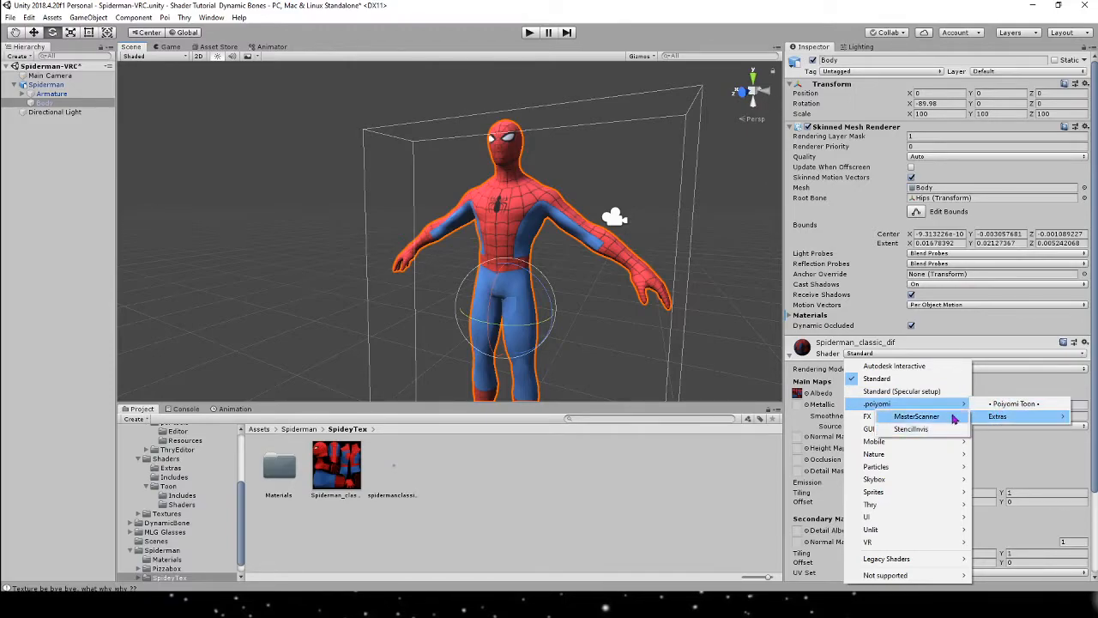
{"action": "left_click", "coordinate": [1003, 406]}
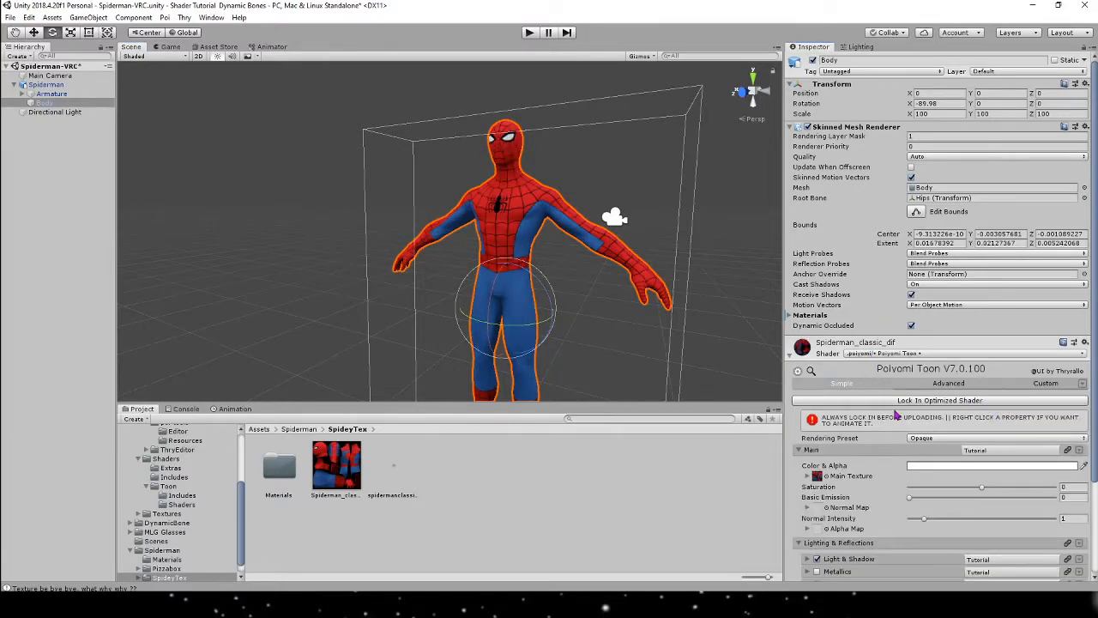
Compare the Poiyomi Toon shader's Simple, Advanced and Custom setting modes.
{"action": "scroll", "coordinate": [896, 415], "scroll_direction": "down", "scroll_amount": 3}
{"action": "left_click", "coordinate": [943, 268]}
{"action": "left_click", "coordinate": [1028, 268]}
{"action": "left_click", "coordinate": [870, 268]}
{"action": "left_click", "coordinate": [917, 270]}
{"action": "left_click", "coordinate": [881, 270]}
{"action": "left_click", "coordinate": [903, 272]}
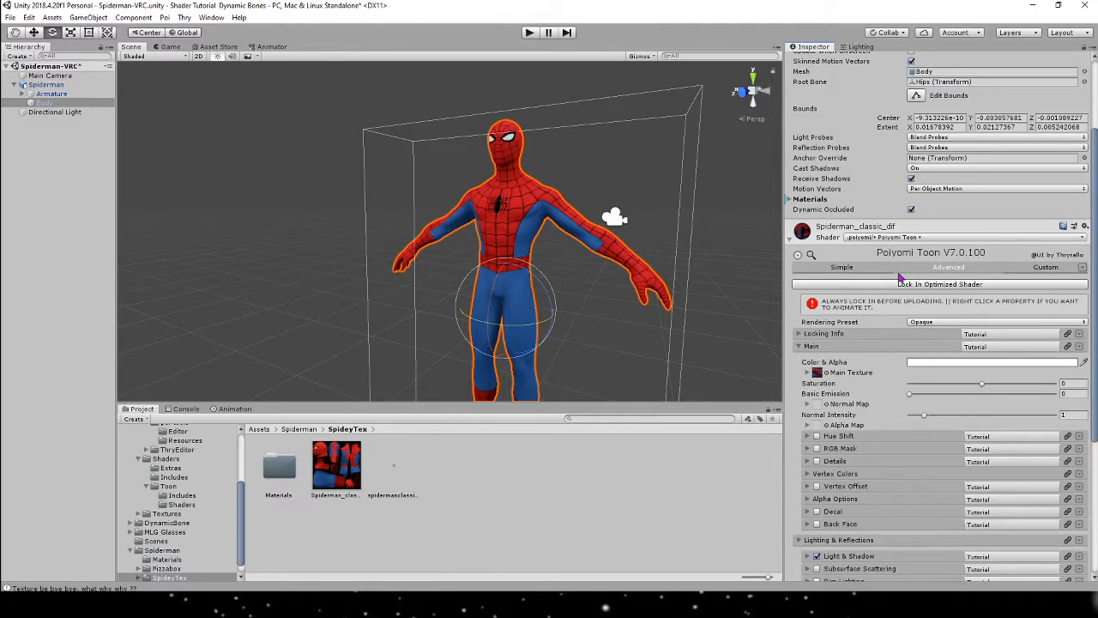
{"action": "left_click", "coordinate": [870, 275]}
{"action": "left_click", "coordinate": [918, 273]}
Look through the Main and Lighting & Reflections options of Advanced mode and return to Simple mode.
{"action": "scroll", "coordinate": [851, 364], "scroll_direction": "down", "scroll_amount": 3}
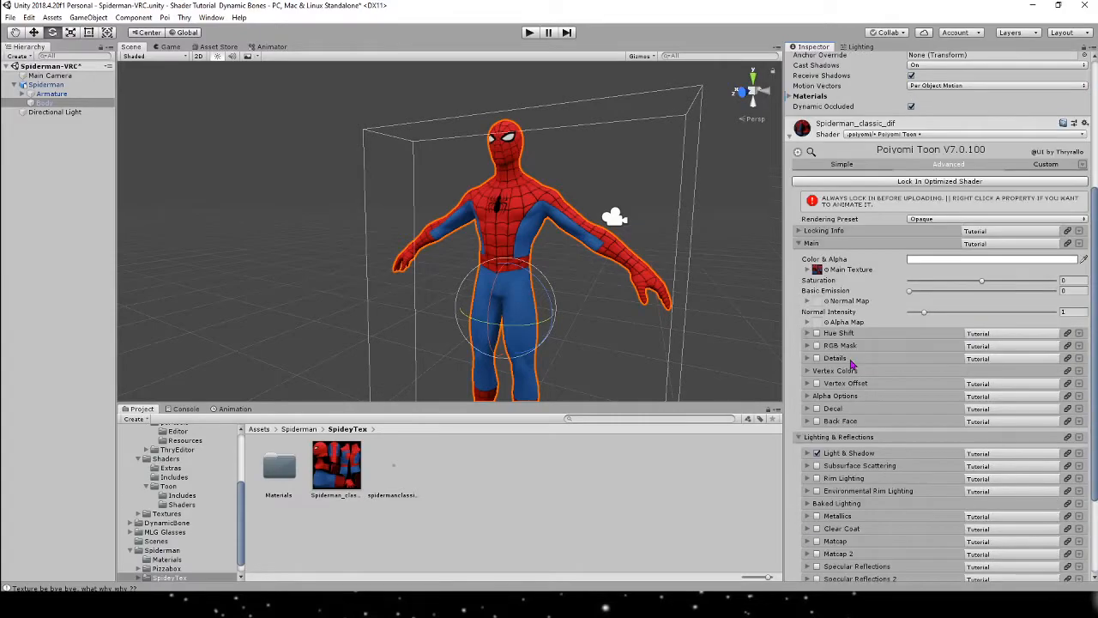
{"action": "scroll", "coordinate": [849, 343], "scroll_direction": "down", "scroll_amount": 2}
{"action": "scroll", "coordinate": [844, 284], "scroll_direction": "up", "scroll_amount": 3}
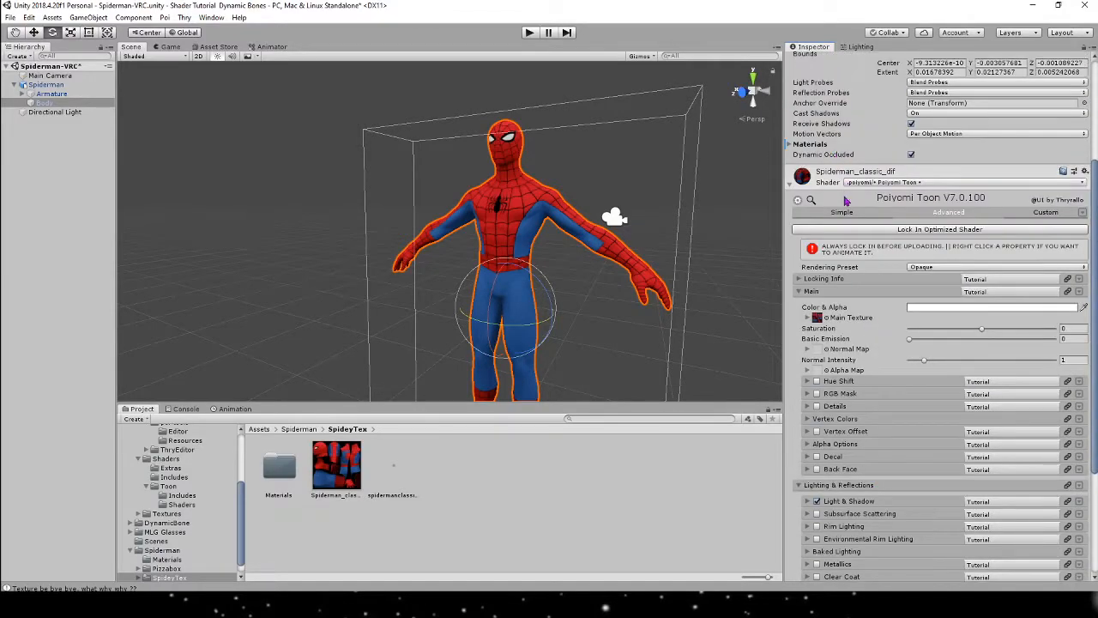
{"action": "left_click", "coordinate": [843, 214]}
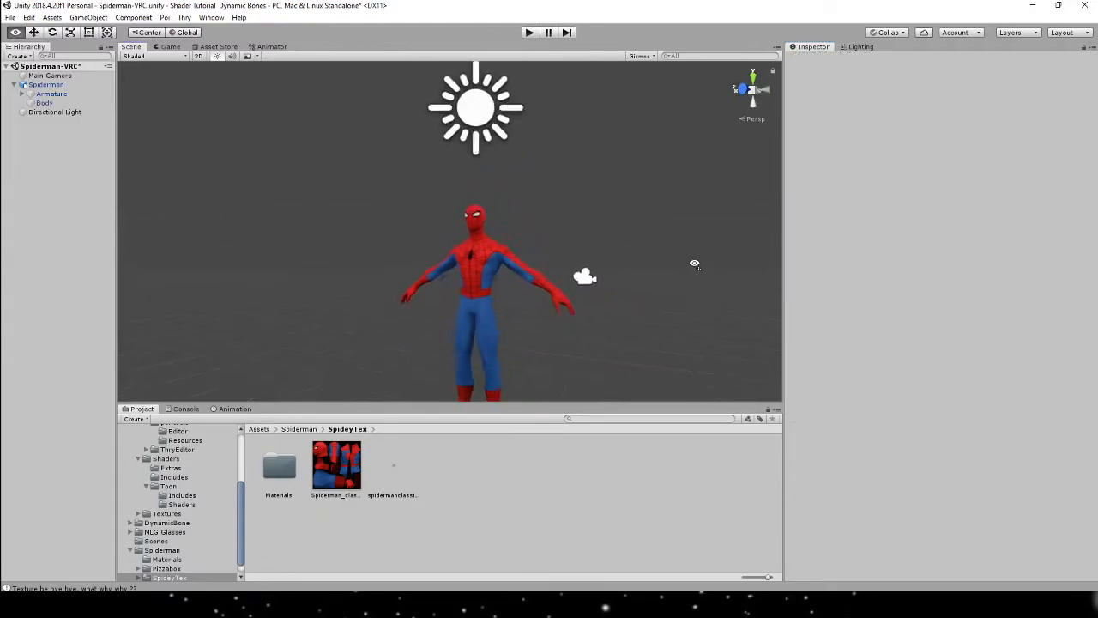
Set the lighting type of the body material's Light & Shadow settings to Realistic.
{"action": "left_click", "coordinate": [461, 121]}
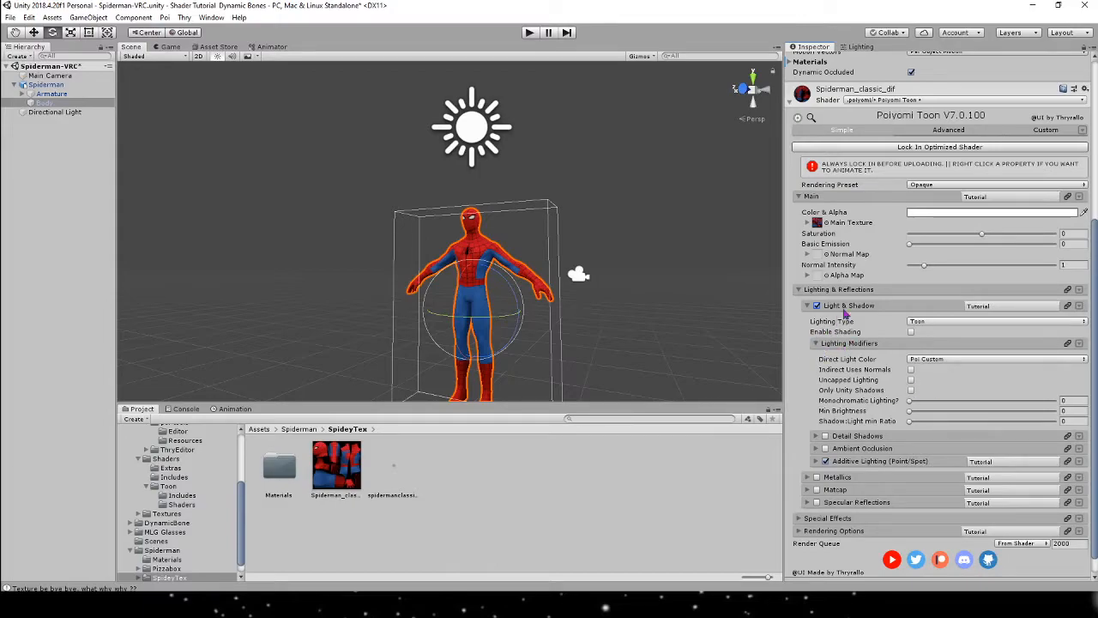
{"action": "left_click", "coordinate": [913, 324]}
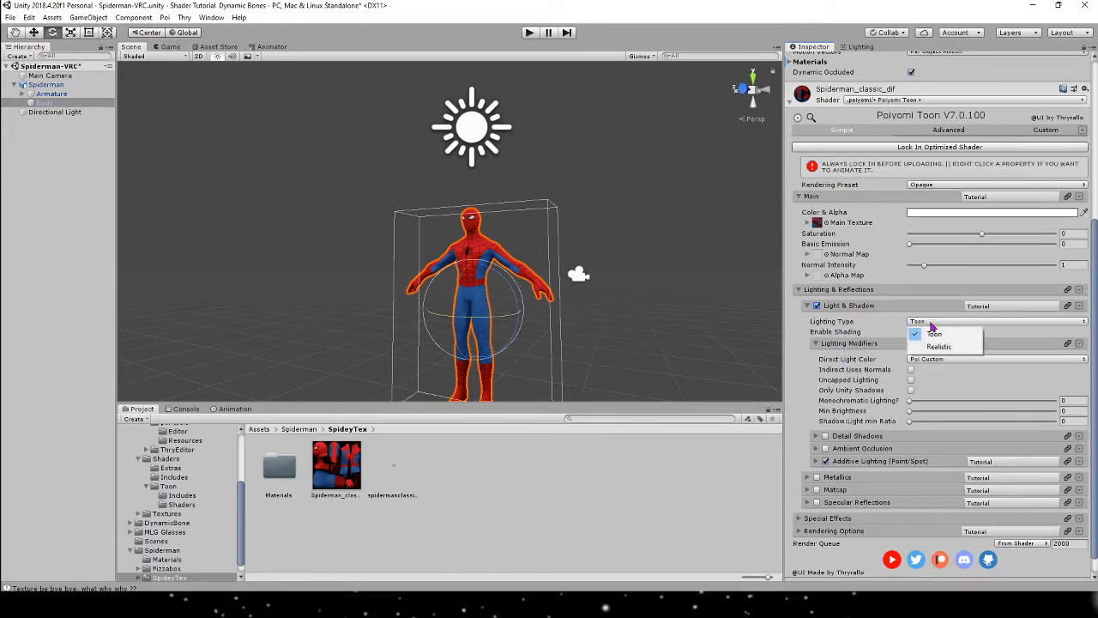
{"action": "left_click", "coordinate": [933, 345]}
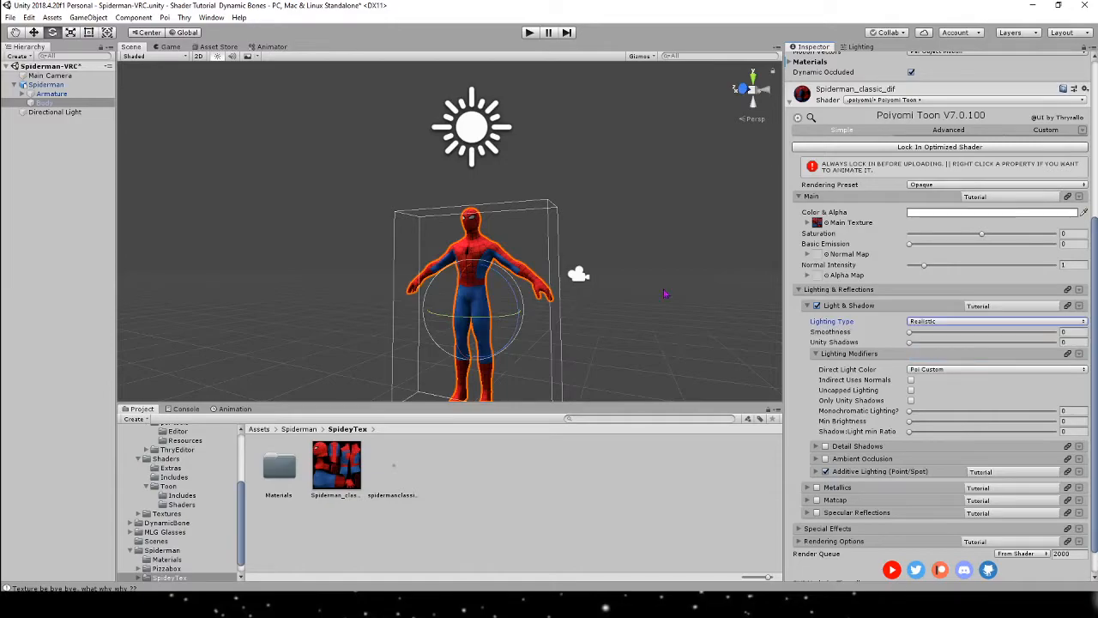
Rotate the directional light to about 45, -144, -141 degrees so the light falls on the character's front.
{"action": "scroll", "coordinate": [644, 262], "scroll_direction": "up", "scroll_amount": 6}
{"action": "scroll", "coordinate": [644, 263], "scroll_direction": "down", "scroll_amount": 2}
{"action": "left_click", "coordinate": [515, 99]}
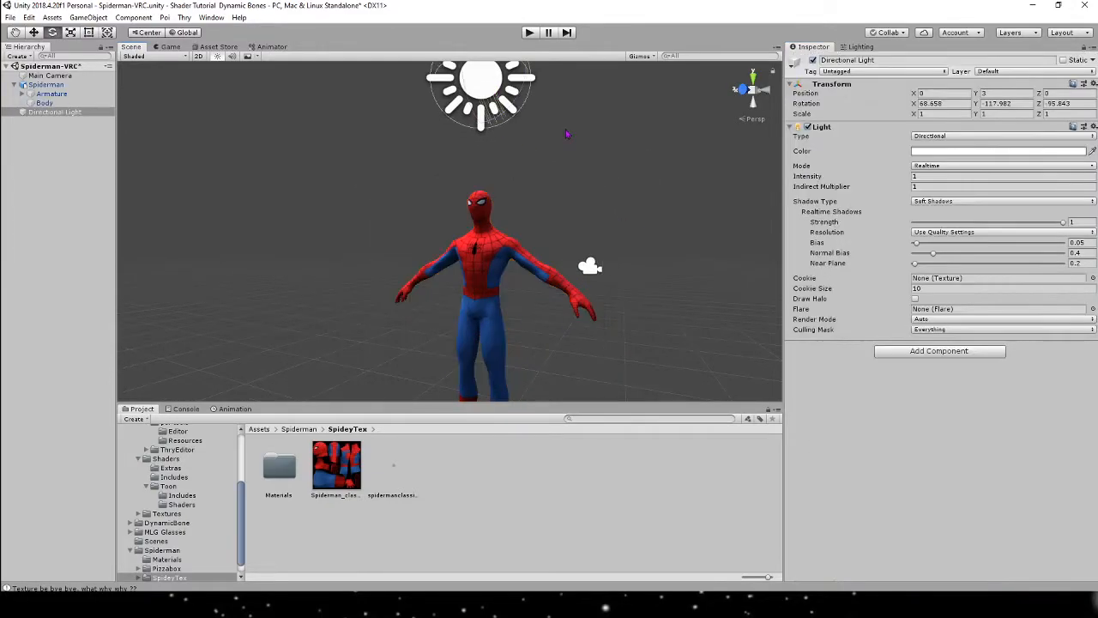
{"action": "mouse_move", "coordinate": [493, 103]}
{"action": "left_mouse_down"}
{"action": "mouse_move", "coordinate": [463, 92]}
{"action": "mouse_move", "coordinate": [470, 100]}
{"action": "left_mouse_up"}
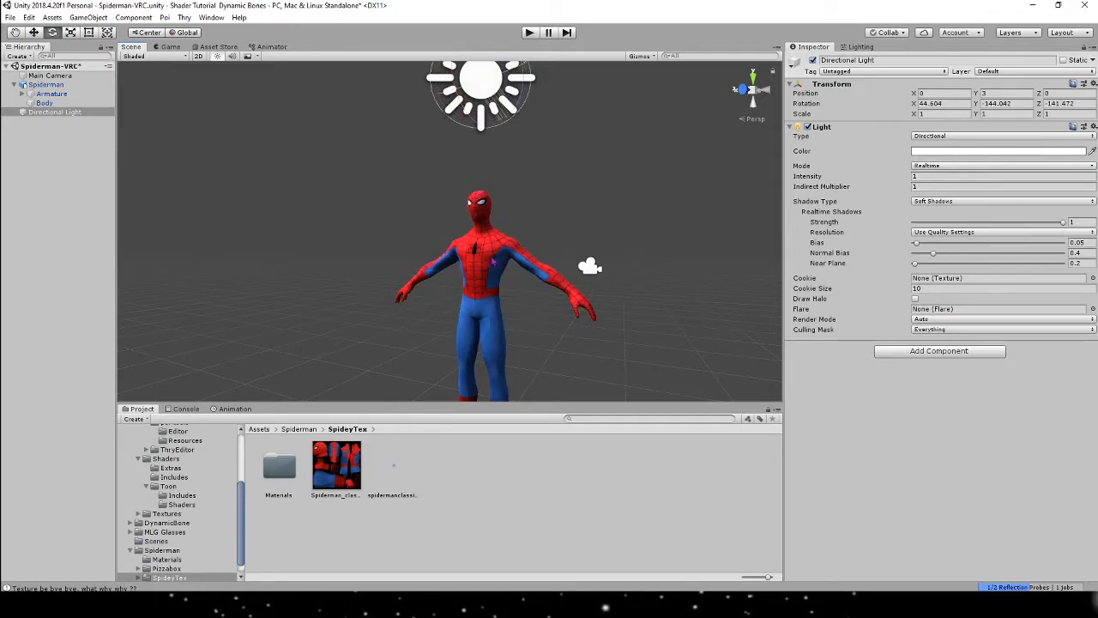
Expand the body material's Light & Shadow settings and change the lighting type from Toon to Realistic.
{"action": "left_click", "coordinate": [941, 485]}
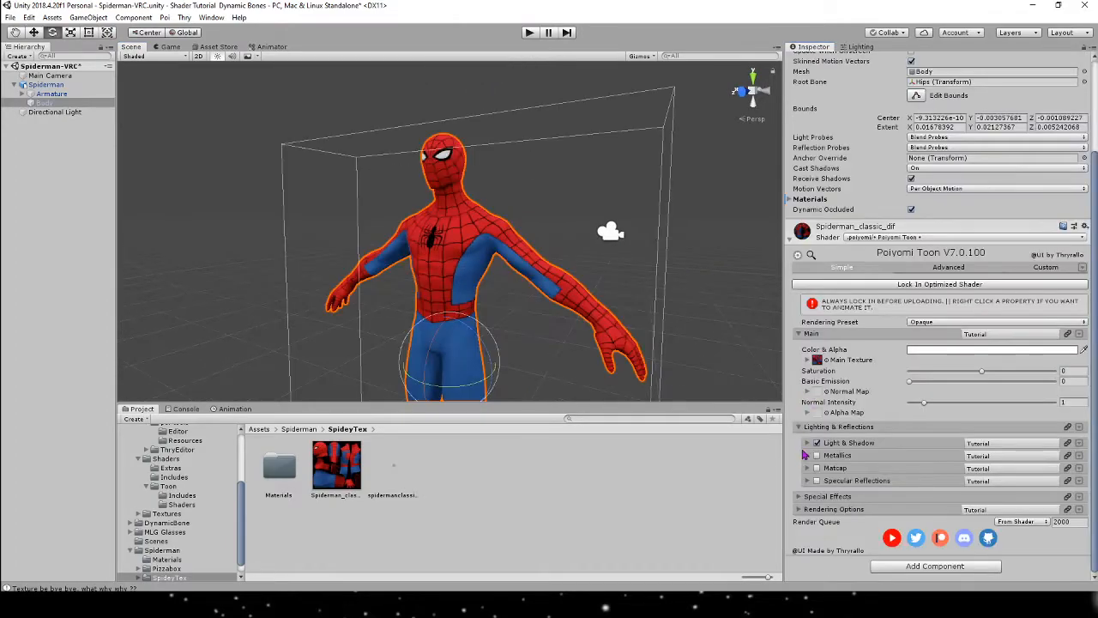
{"action": "left_click", "coordinate": [811, 441]}
{"action": "scroll", "coordinate": [831, 351], "scroll_direction": "down", "scroll_amount": 5}
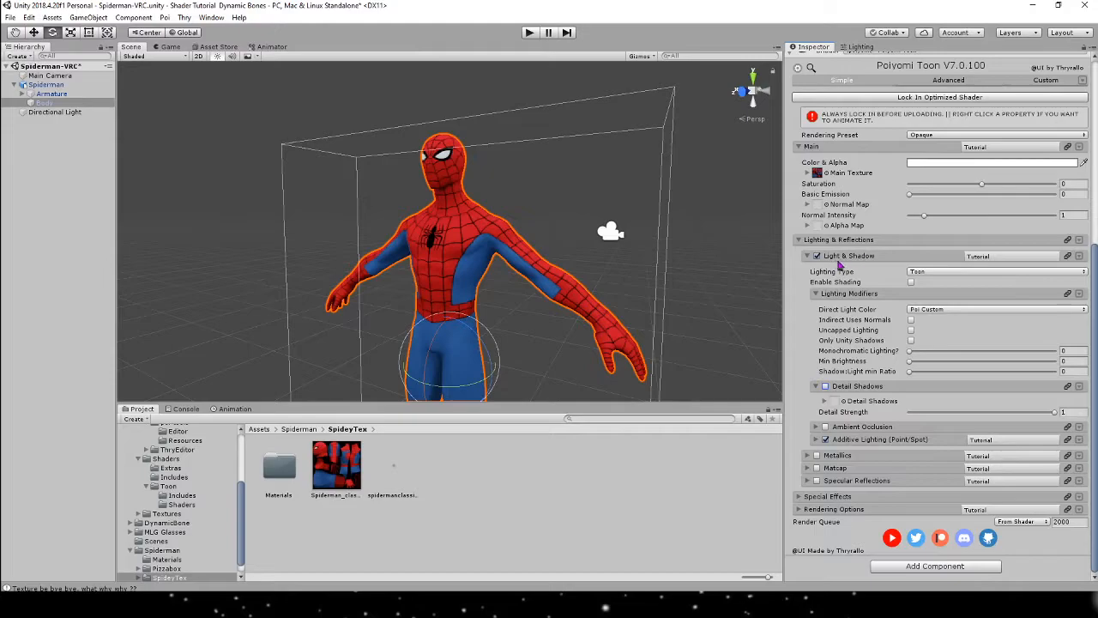
{"action": "left_click", "coordinate": [948, 273]}
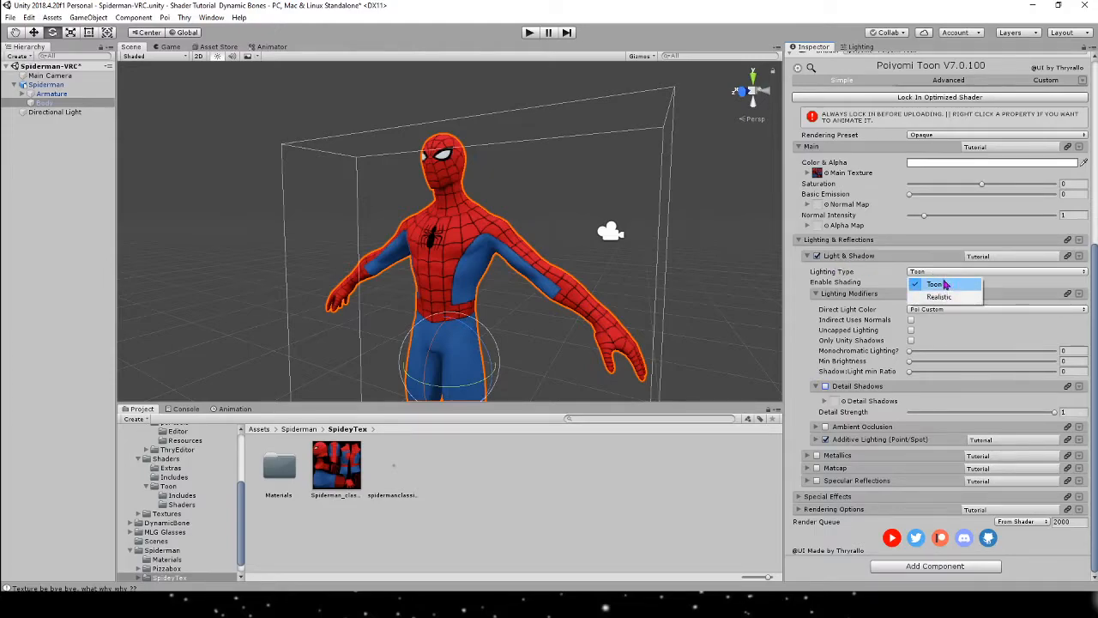
{"action": "left_click", "coordinate": [939, 296]}
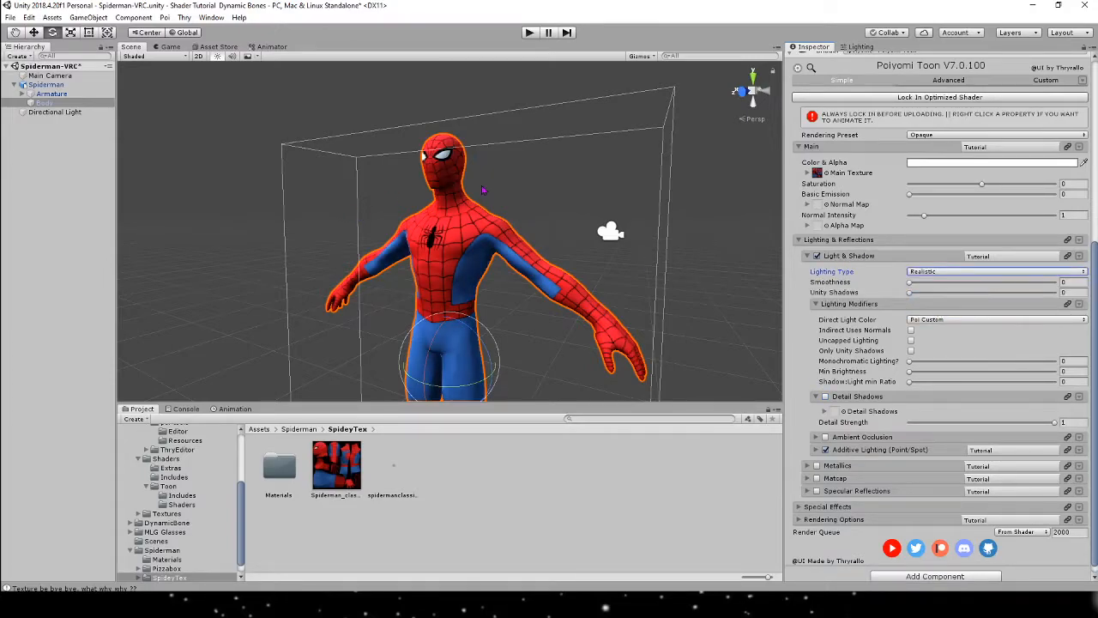
Return the Light & Shadow lighting type to Toon for comparison on the model.
{"action": "left_click", "coordinate": [920, 320]}
{"action": "left_click", "coordinate": [927, 275]}
{"action": "left_click", "coordinate": [926, 274]}
{"action": "left_click", "coordinate": [926, 286]}
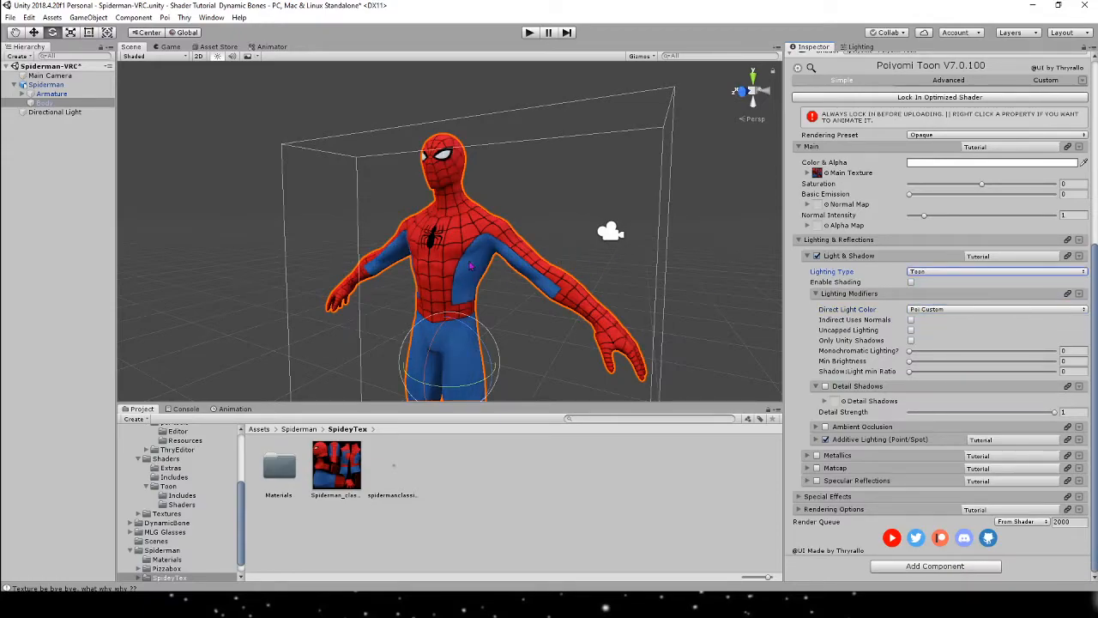
Switch the lighting type to Realistic again and try adjusting its Smoothness.
{"action": "left_click", "coordinate": [909, 271]}
{"action": "left_click", "coordinate": [928, 296]}
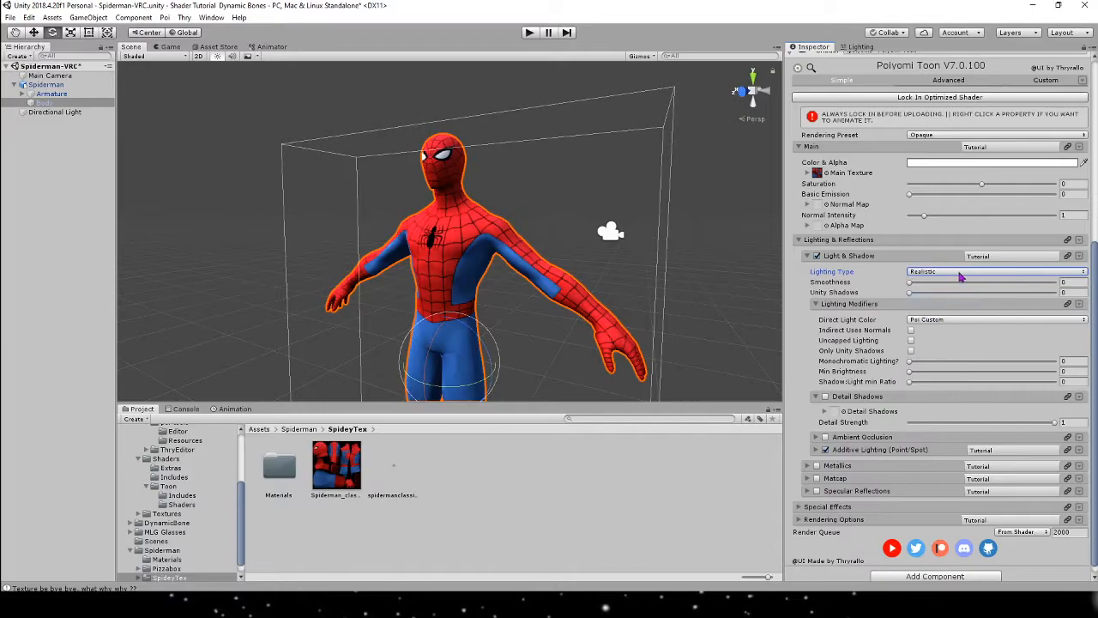
{"action": "mouse_move", "coordinate": [909, 282]}
{"action": "left_mouse_down"}
{"action": "mouse_move", "coordinate": [998, 288]}
{"action": "mouse_move", "coordinate": [923, 292]}
{"action": "left_mouse_up"}
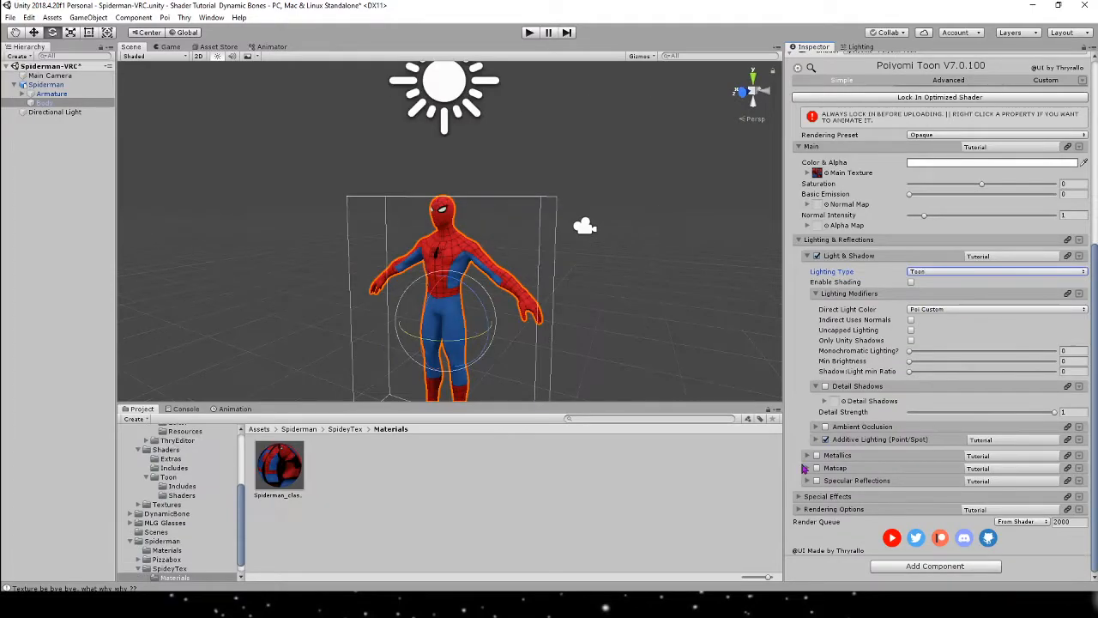
Expand the Matcap settings and assign the pink Fur (1) texture as the matcap.
{"action": "left_click", "coordinate": [808, 468]}
{"action": "scroll", "coordinate": [840, 360], "scroll_direction": "down", "scroll_amount": 3}
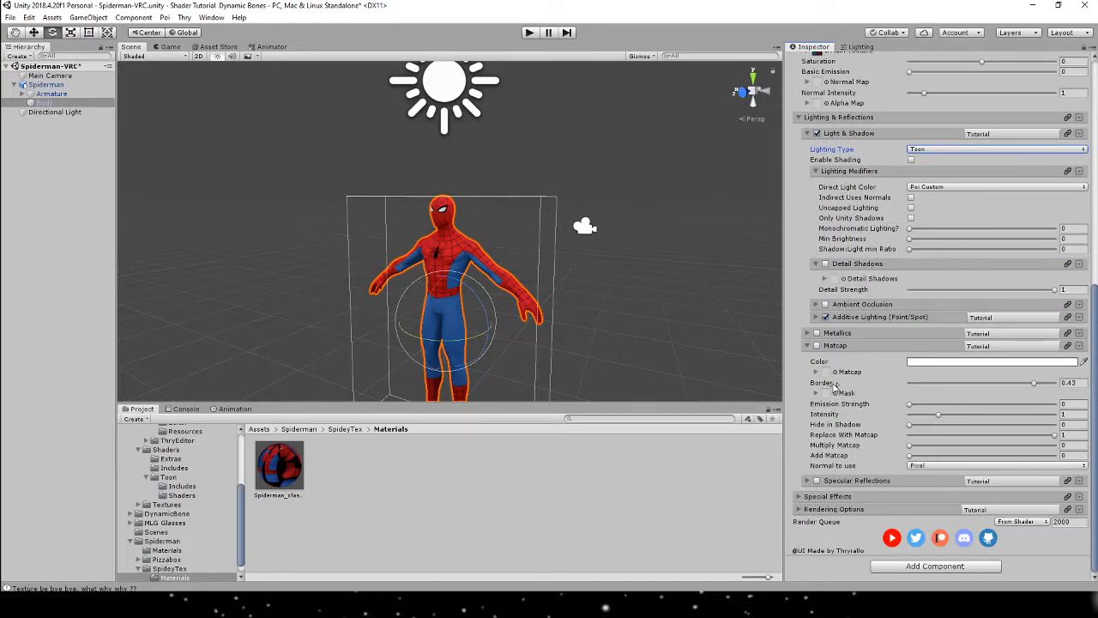
{"action": "left_click", "coordinate": [834, 373]}
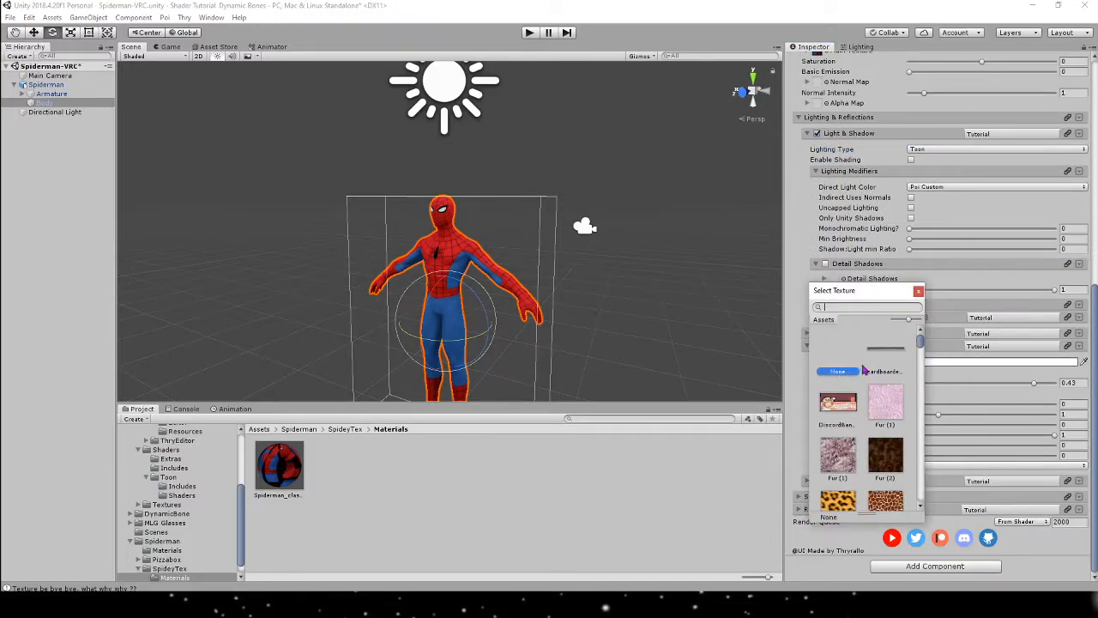
{"action": "left_click", "coordinate": [879, 396]}
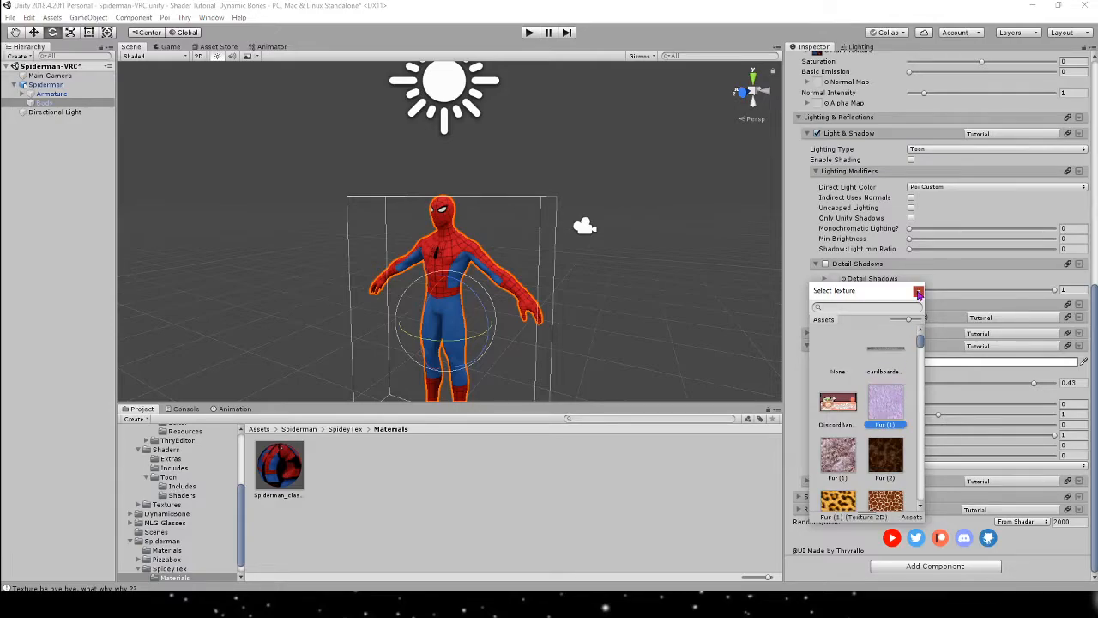
{"action": "left_click", "coordinate": [918, 290]}
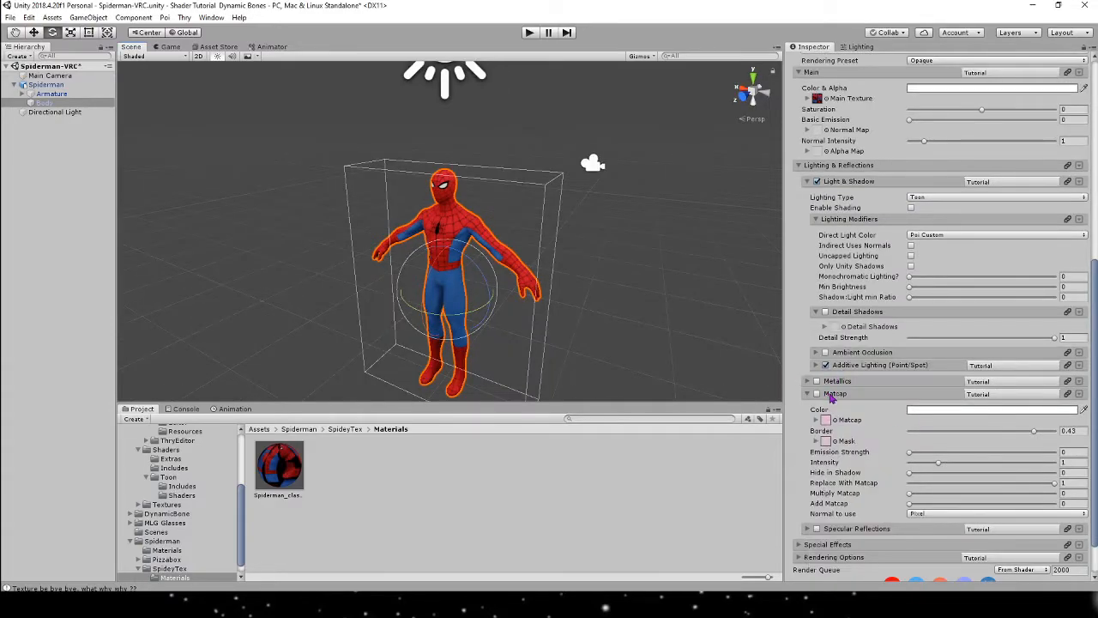
Enable the Matcap effect on the body material and inspect the fur texture on the character.
{"action": "left_click", "coordinate": [831, 394]}
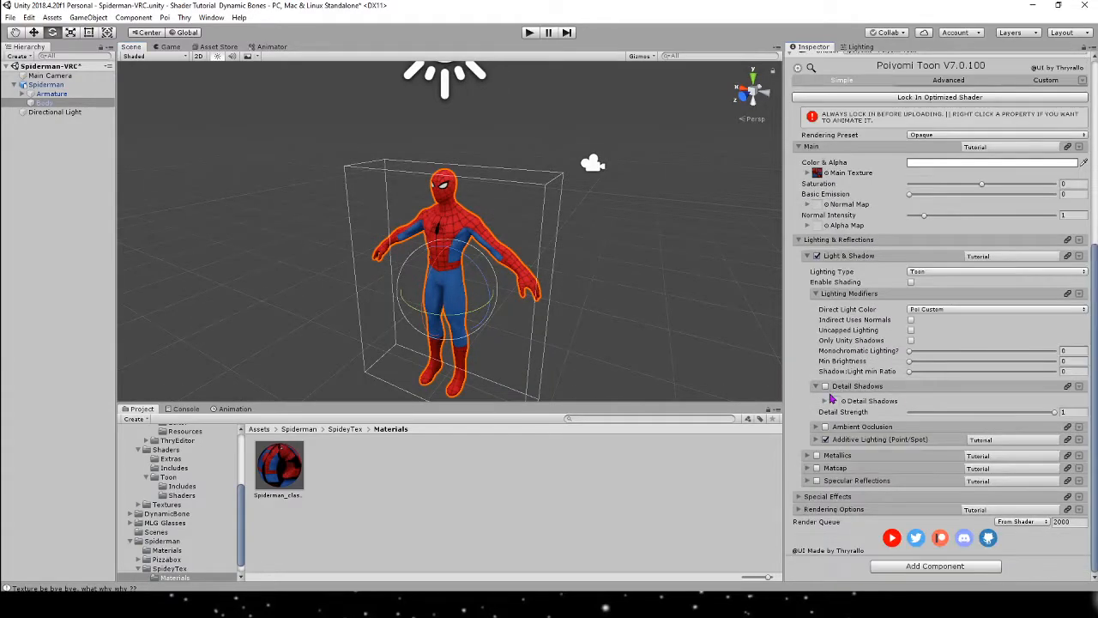
{"action": "left_click", "coordinate": [836, 468]}
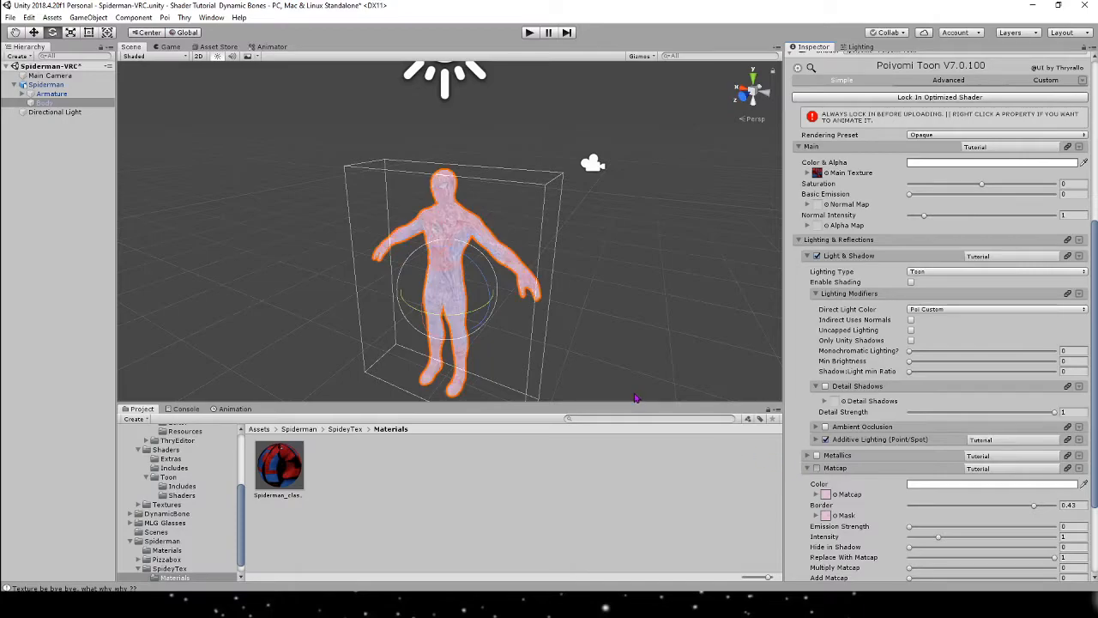
{"action": "scroll", "coordinate": [617, 298], "scroll_direction": "up", "scroll_amount": 5}
{"action": "scroll", "coordinate": [618, 299], "scroll_direction": "down", "scroll_amount": 3}
{"action": "left_click", "coordinate": [816, 468]}
Clear the matcap Mask texture to None and set the matcap Border to 0.5.
{"action": "left_click", "coordinate": [832, 517]}
{"action": "scroll", "coordinate": [858, 360], "scroll_direction": "up", "scroll_amount": 3}
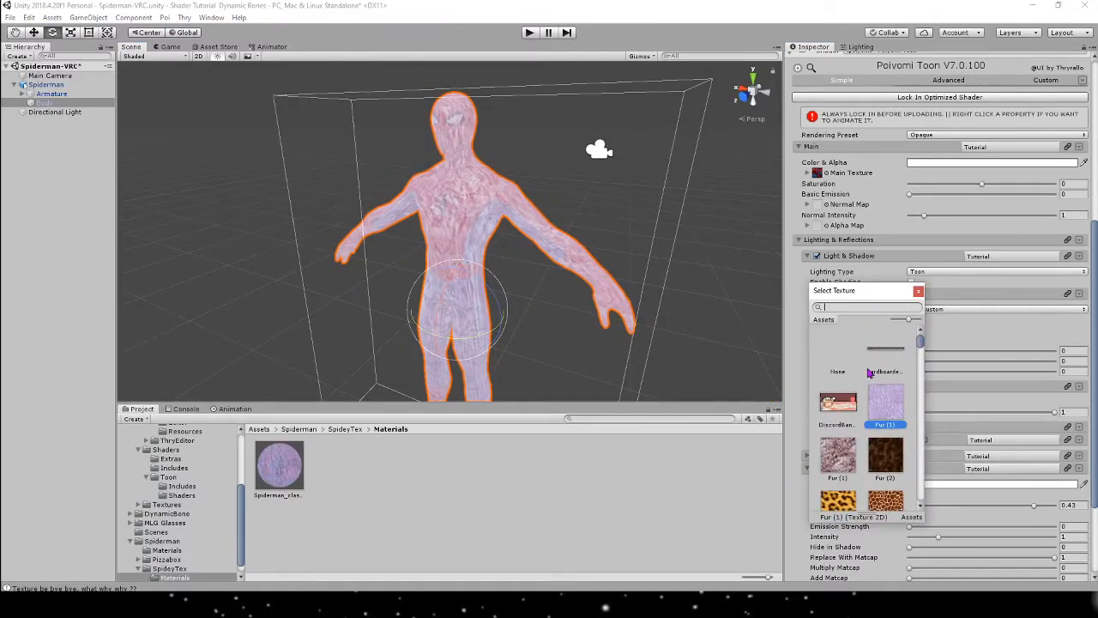
{"action": "left_click", "coordinate": [842, 354]}
{"action": "left_click", "coordinate": [918, 291]}
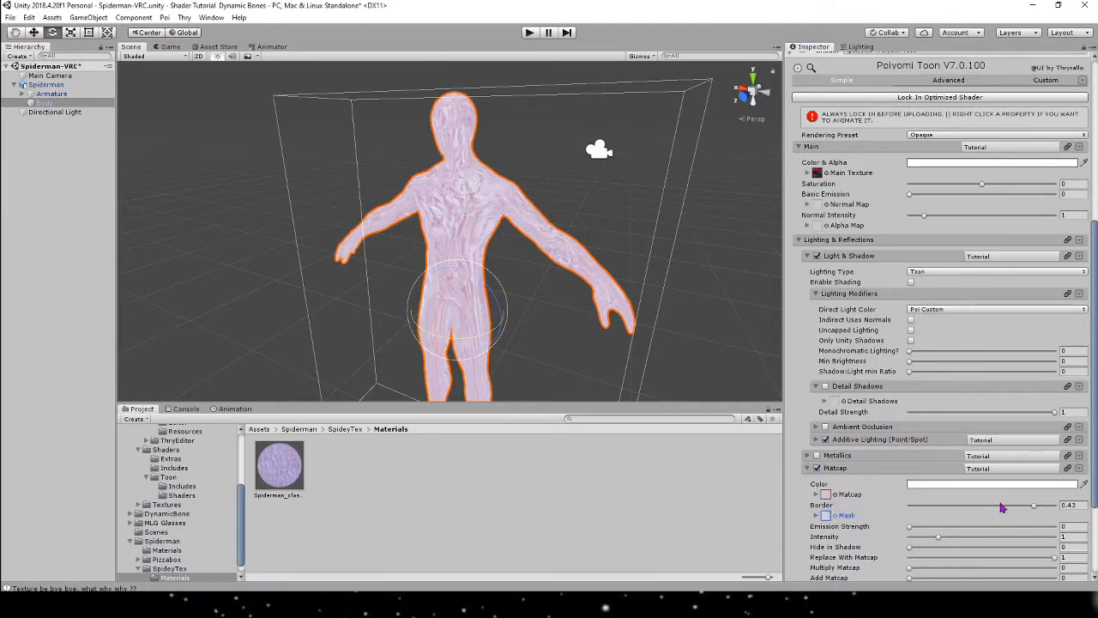
{"action": "mouse_move", "coordinate": [1028, 510]}
{"action": "left_mouse_down"}
{"action": "mouse_move", "coordinate": [911, 504]}
{"action": "mouse_move", "coordinate": [1038, 517]}
{"action": "left_mouse_up"}
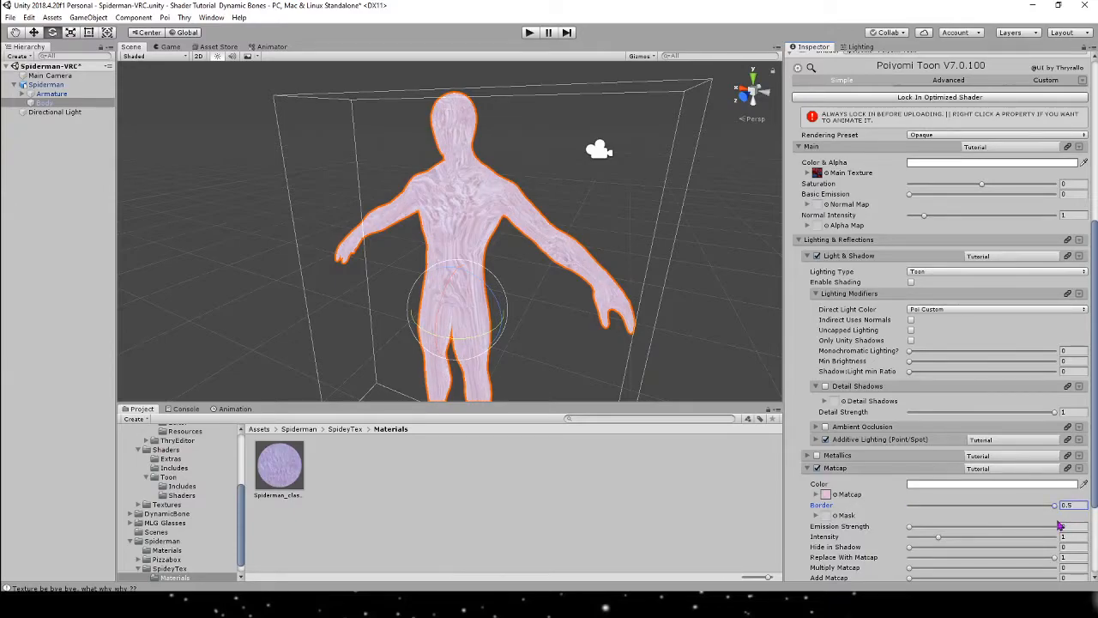
Clear the Matcap texture of the body material to None.
{"action": "scroll", "coordinate": [882, 467], "scroll_direction": "down", "scroll_amount": 1}
{"action": "scroll", "coordinate": [882, 467], "scroll_direction": "down", "scroll_amount": 1}
{"action": "left_click", "coordinate": [830, 427]}
{"action": "left_click", "coordinate": [841, 370]}
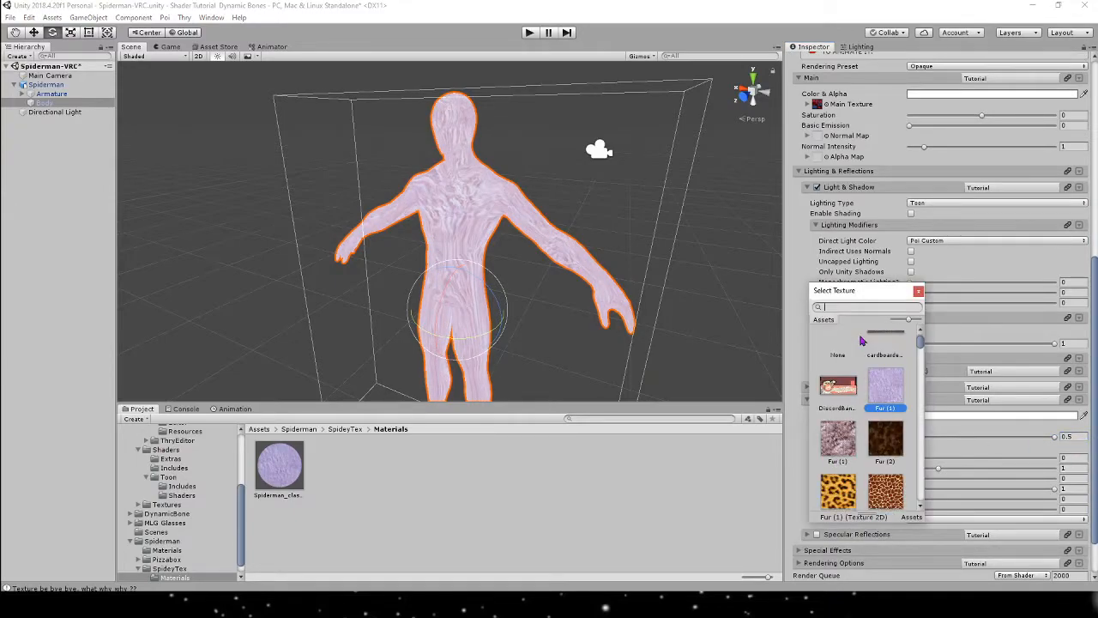
{"action": "left_click", "coordinate": [917, 290]}
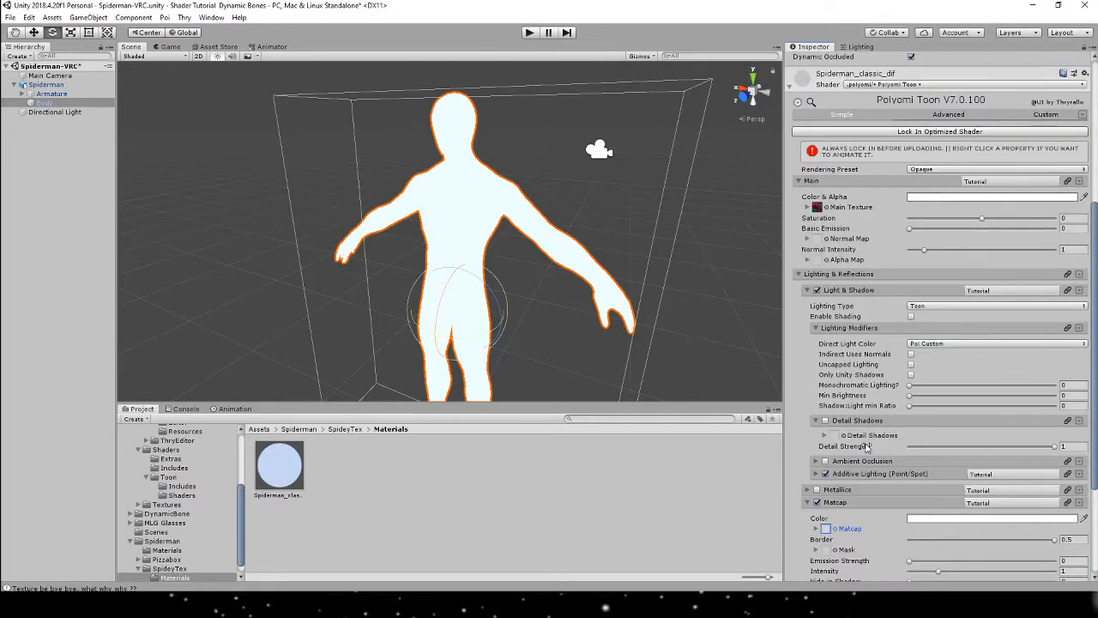
Assign the pink Fur (1) texture as the matcap Mask.
{"action": "left_click", "coordinate": [836, 446]}
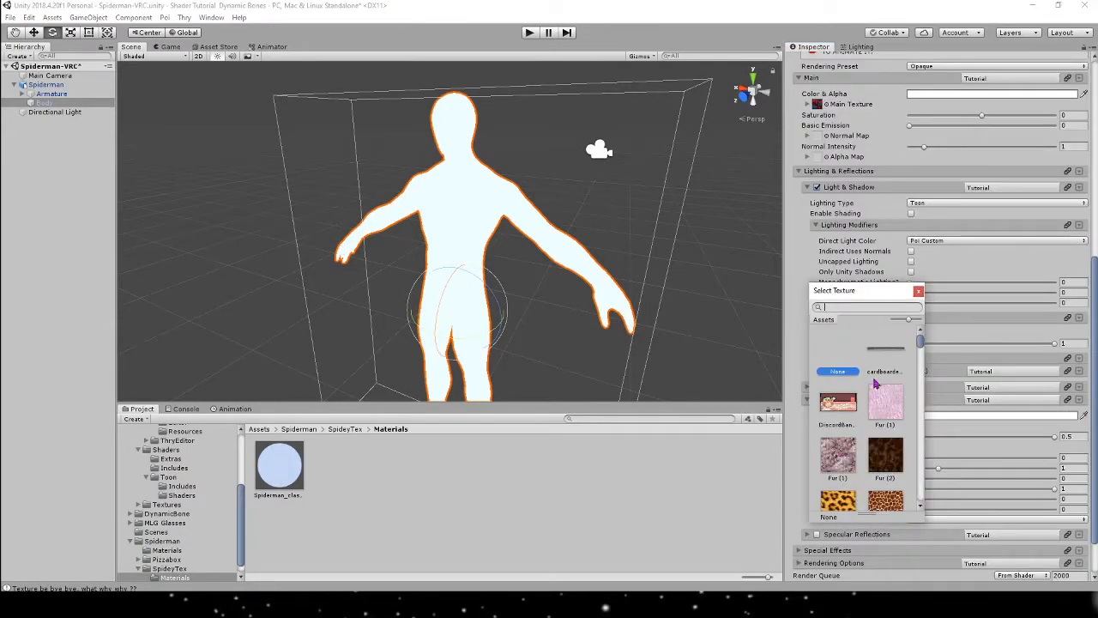
{"action": "left_click", "coordinate": [884, 409]}
{"action": "left_click", "coordinate": [918, 290]}
Try the Spiderman_classic_dif texture as the Matcap, returning the slot to None.
{"action": "left_click", "coordinate": [832, 426]}
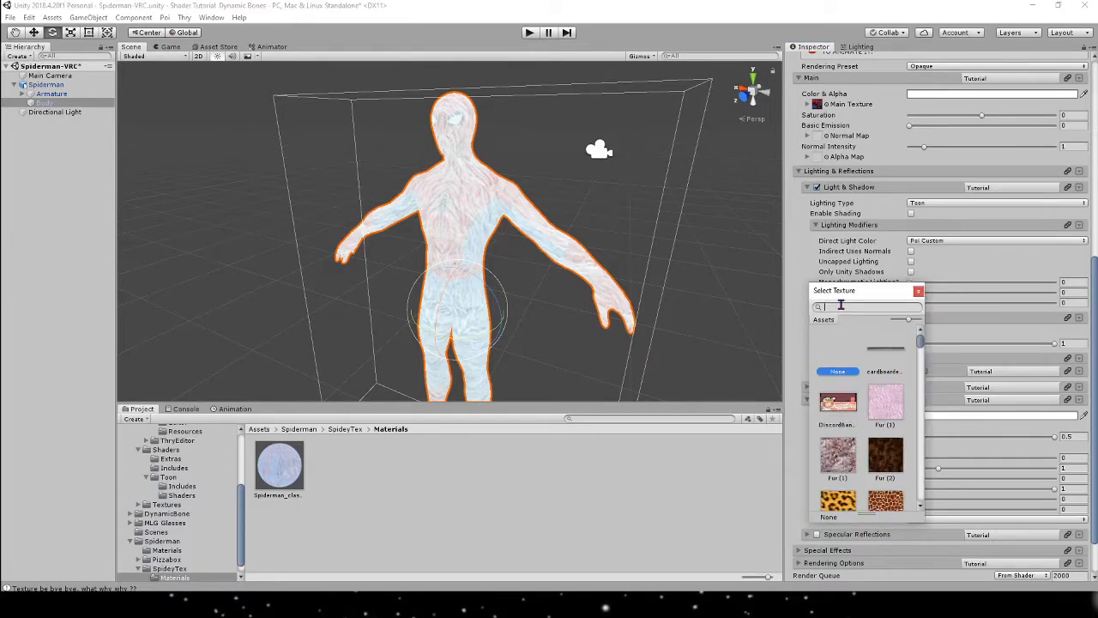
{"action": "type", "text": "sp"}
{"action": "left_click", "coordinate": [892, 350]}
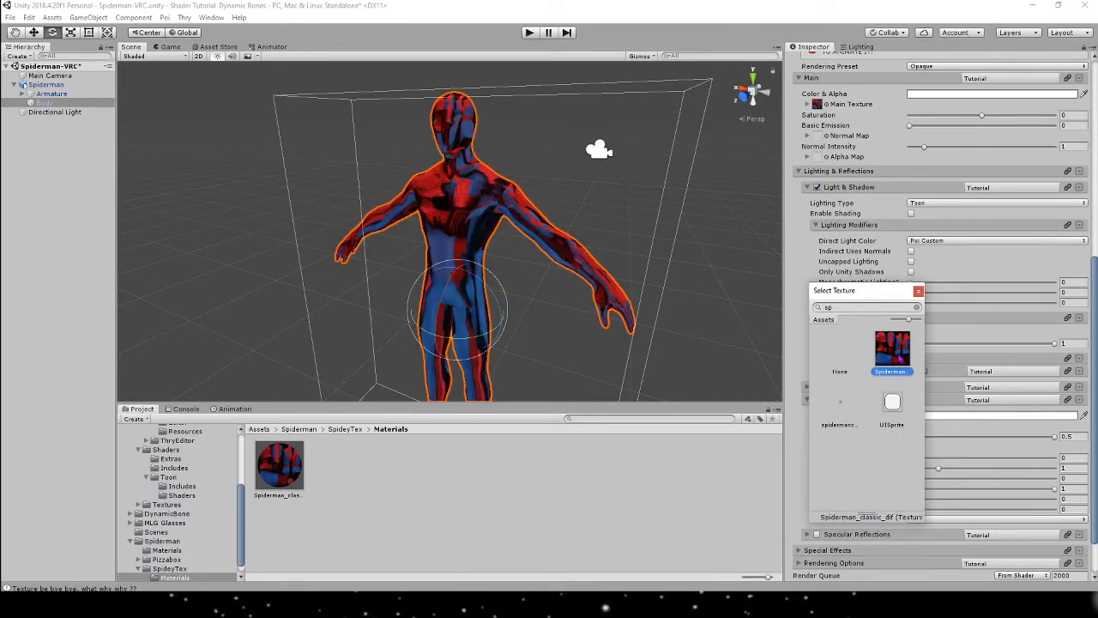
{"action": "left_click", "coordinate": [862, 345]}
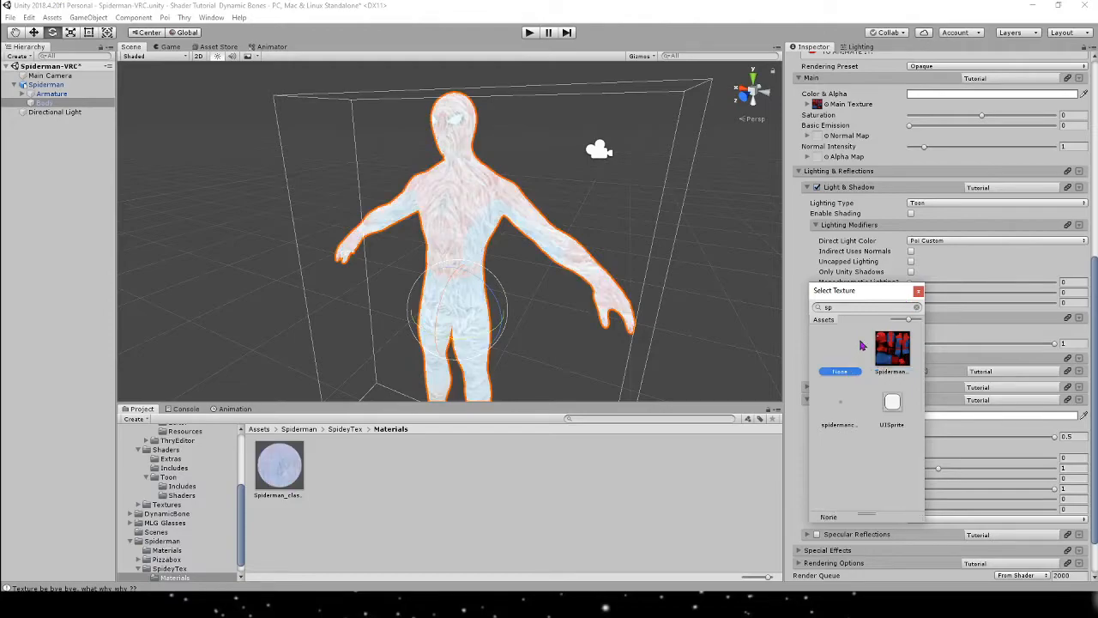
{"action": "left_click", "coordinate": [918, 292]}
Set the matcap Border to 0, Intensity to 0.18 and Hide in Shadow to 1.
{"action": "left_click_drag", "start_coordinate": [985, 441], "coordinate": [856, 461]}
{"action": "scroll", "coordinate": [555, 201], "scroll_direction": "up", "scroll_amount": 5}
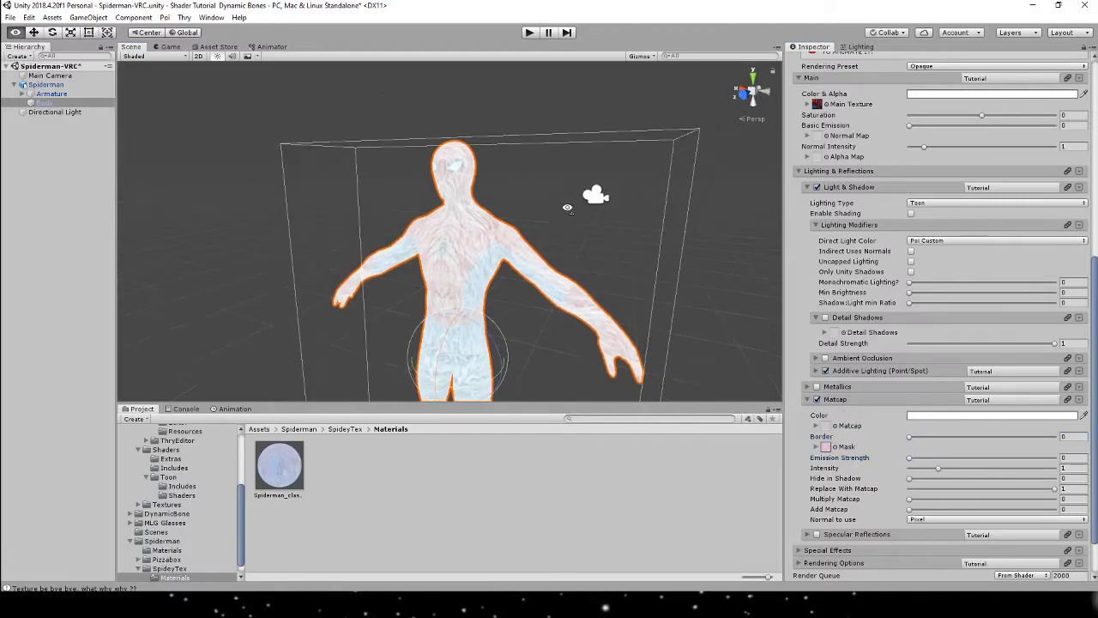
{"action": "scroll", "coordinate": [558, 185], "scroll_direction": "down", "scroll_amount": 5}
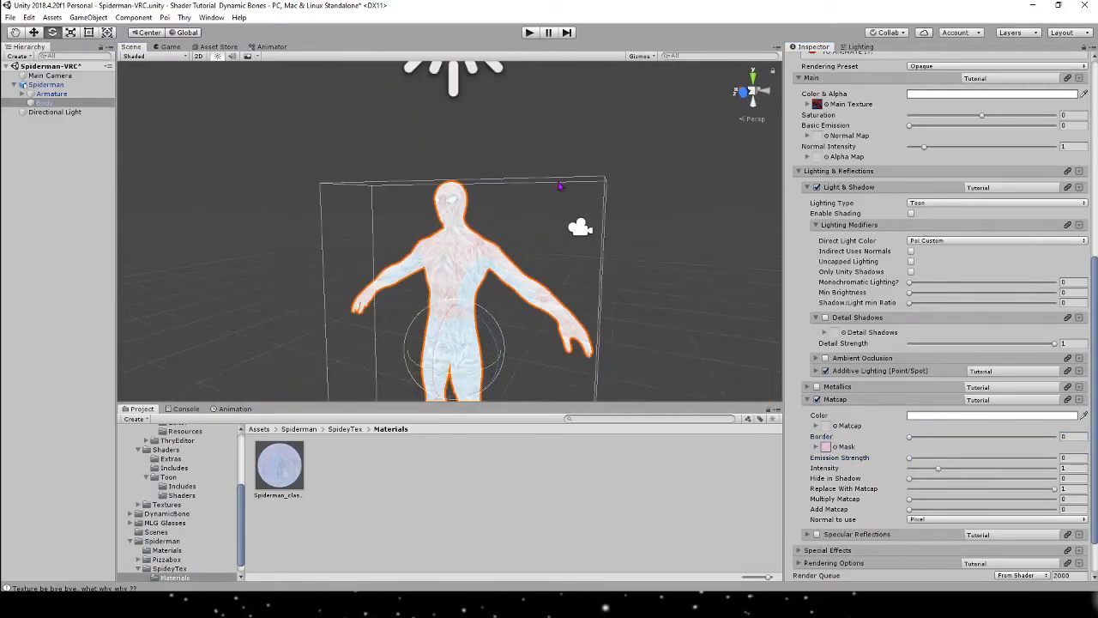
{"action": "left_click_drag", "start_coordinate": [940, 474], "coordinate": [888, 459]}
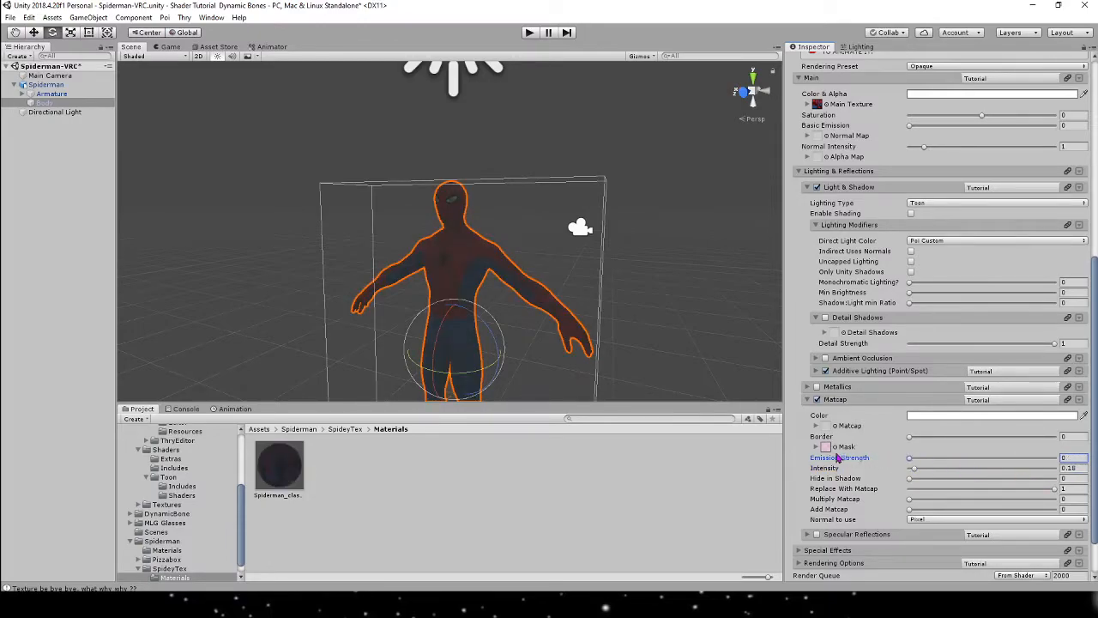
{"action": "left_click_drag", "start_coordinate": [911, 479], "coordinate": [1089, 486]}
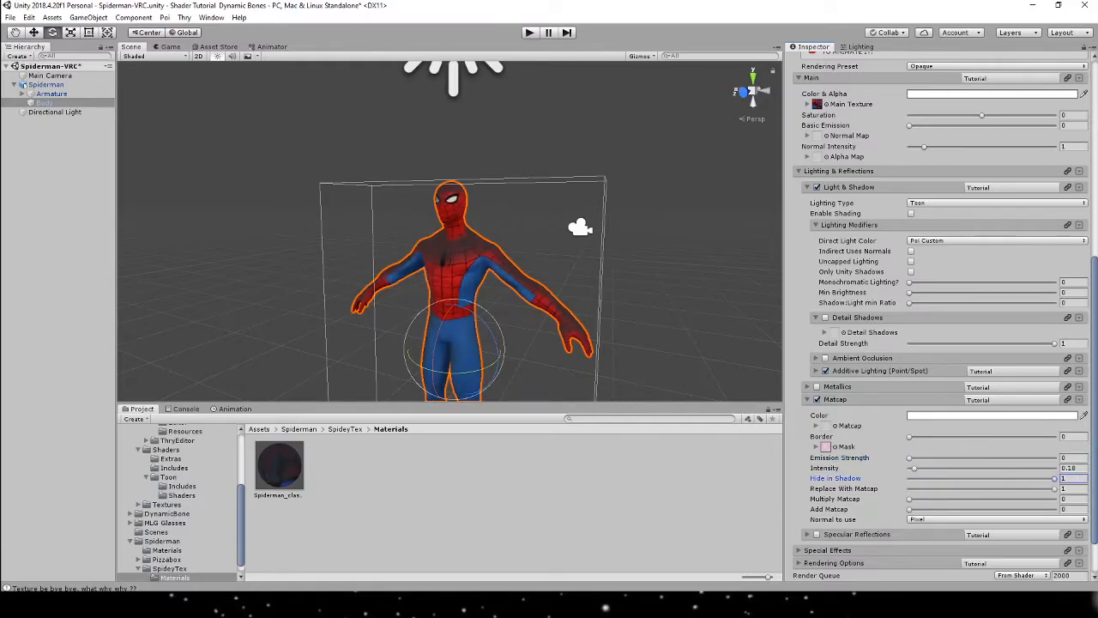
Rotate the Directional Light to about -2.8, -161.1, -201.5 and inspect the matcap shading on the model's front and back.
{"action": "scroll", "coordinate": [677, 331], "scroll_direction": "down", "scroll_amount": 2}
{"action": "left_click", "coordinate": [476, 120]}
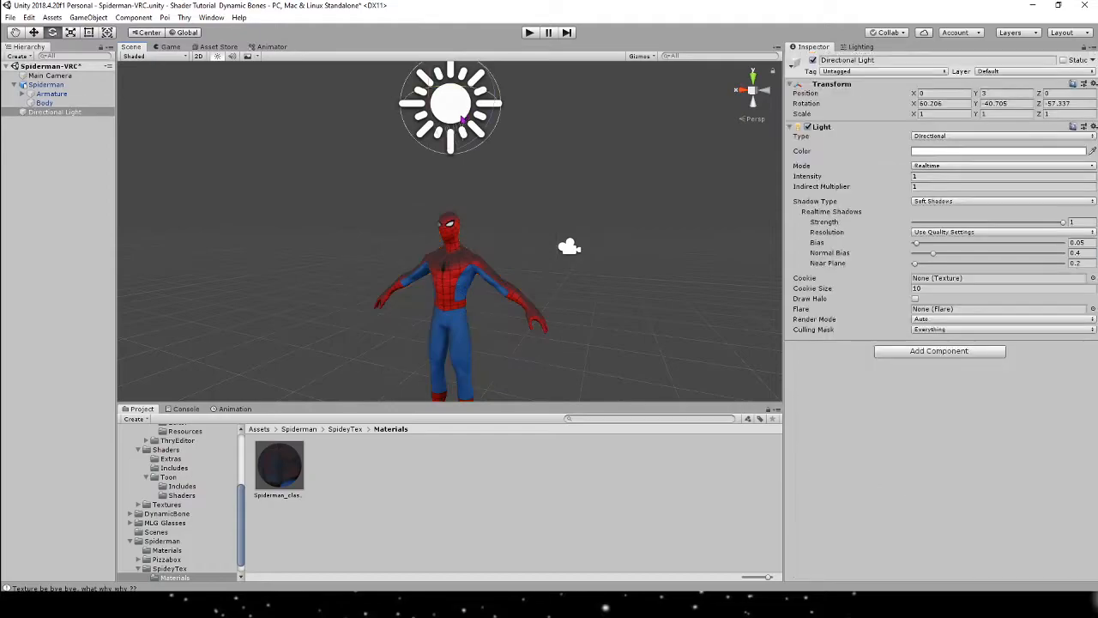
{"action": "left_click_drag", "start_coordinate": [435, 75], "coordinate": [433, 222]}
{"action": "scroll", "coordinate": [536, 204], "scroll_direction": "up", "scroll_amount": 8}
{"action": "right_click_drag", "start_coordinate": [536, 204], "coordinate": [522, 235]}
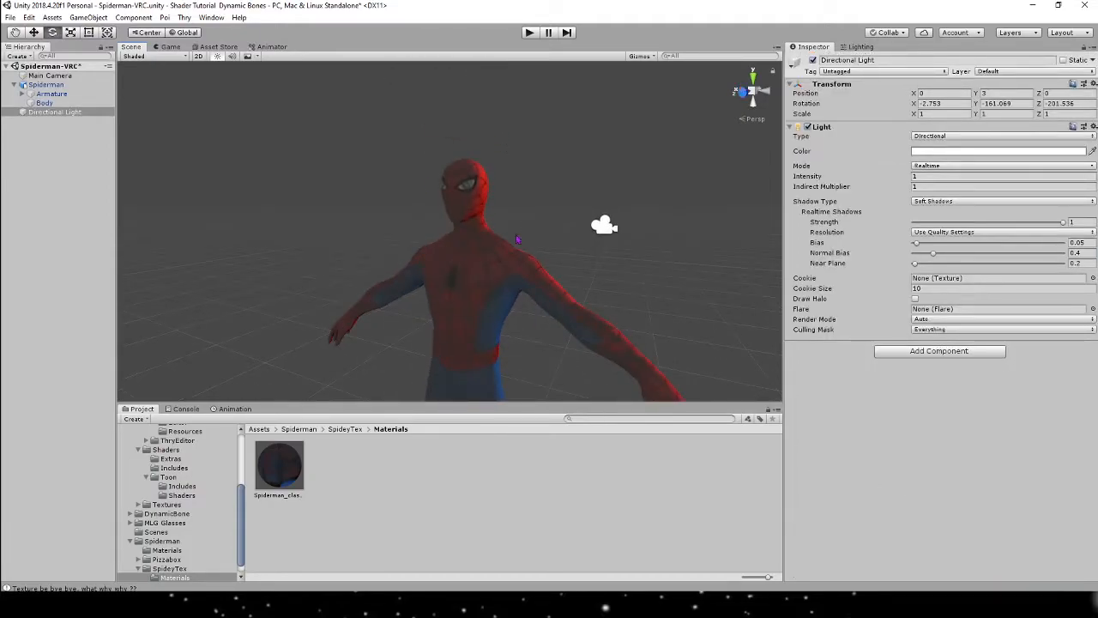
{"action": "left_click_drag", "start_coordinate": [549, 213], "coordinate": [426, 199], "text": "alt"}
{"action": "right_click_drag", "start_coordinate": [626, 208], "coordinate": [525, 191]}
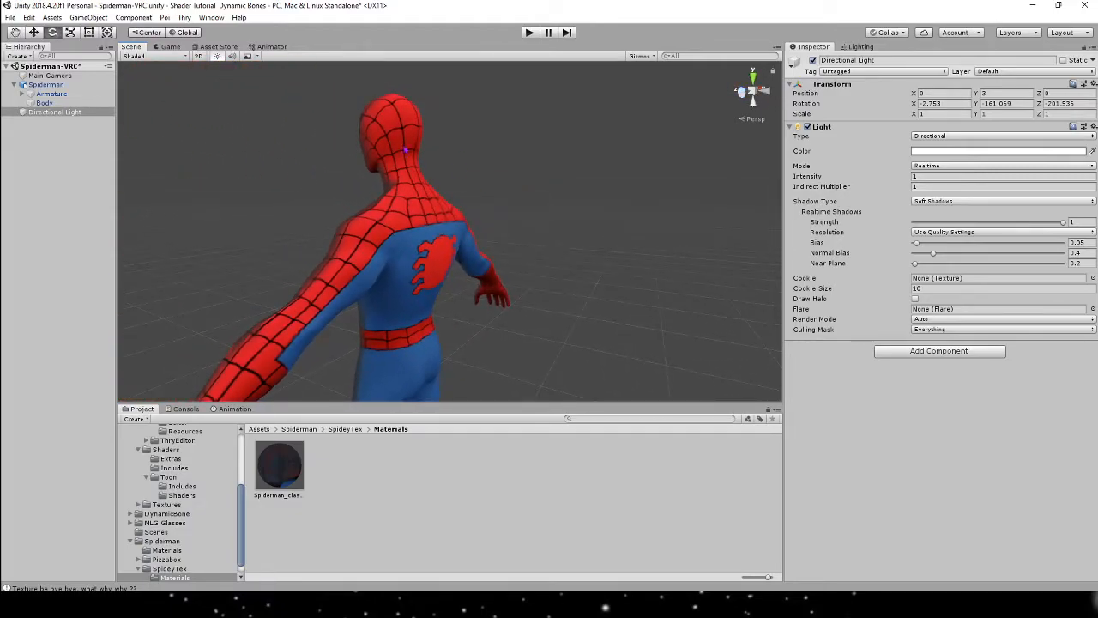
{"action": "left_click_drag", "start_coordinate": [478, 287], "coordinate": [568, 286], "text": "alt"}
{"action": "right_click_drag", "start_coordinate": [569, 286], "coordinate": [622, 293]}
{"action": "mouse_move", "coordinate": [622, 293]}
{"action": "left_mouse_down", "text": "alt"}
{"action": "mouse_move", "coordinate": [677, 252]}
{"action": "mouse_move", "coordinate": [637, 284]}
{"action": "left_mouse_up", "text": "alt"}
Select the Body mesh again and set its matcap Emission Strength to 0.71 and Intensity to 0.12.
{"action": "left_click", "coordinate": [623, 260]}
{"action": "key", "text": "f"}
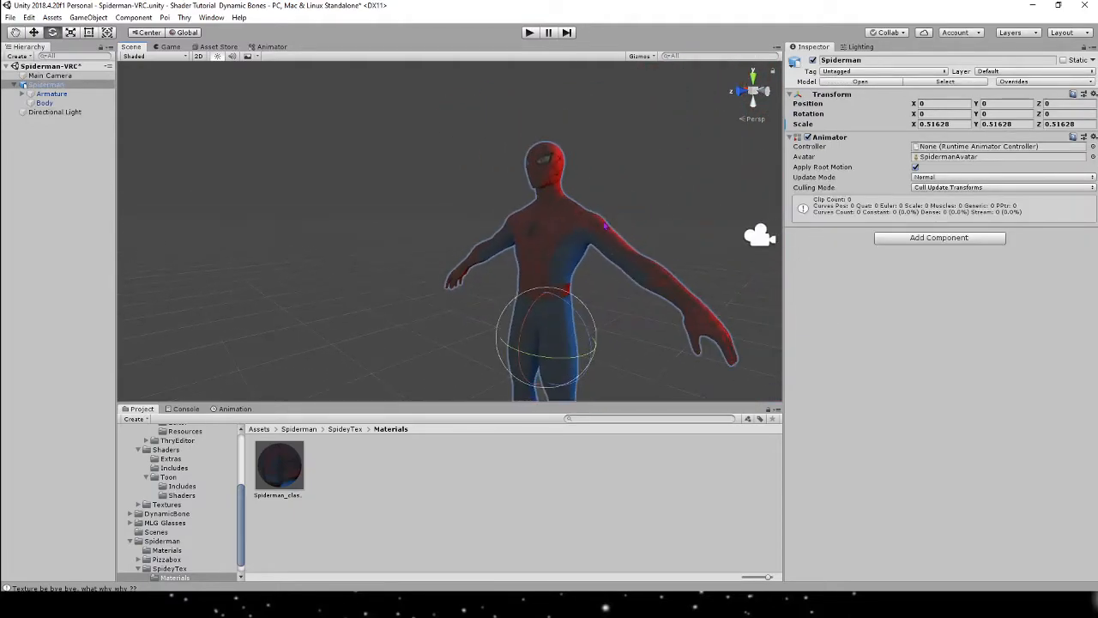
{"action": "left_click", "coordinate": [575, 267]}
{"action": "scroll", "coordinate": [866, 445], "scroll_direction": "down", "scroll_amount": 3}
{"action": "scroll", "coordinate": [866, 444], "scroll_direction": "down", "scroll_amount": 10}
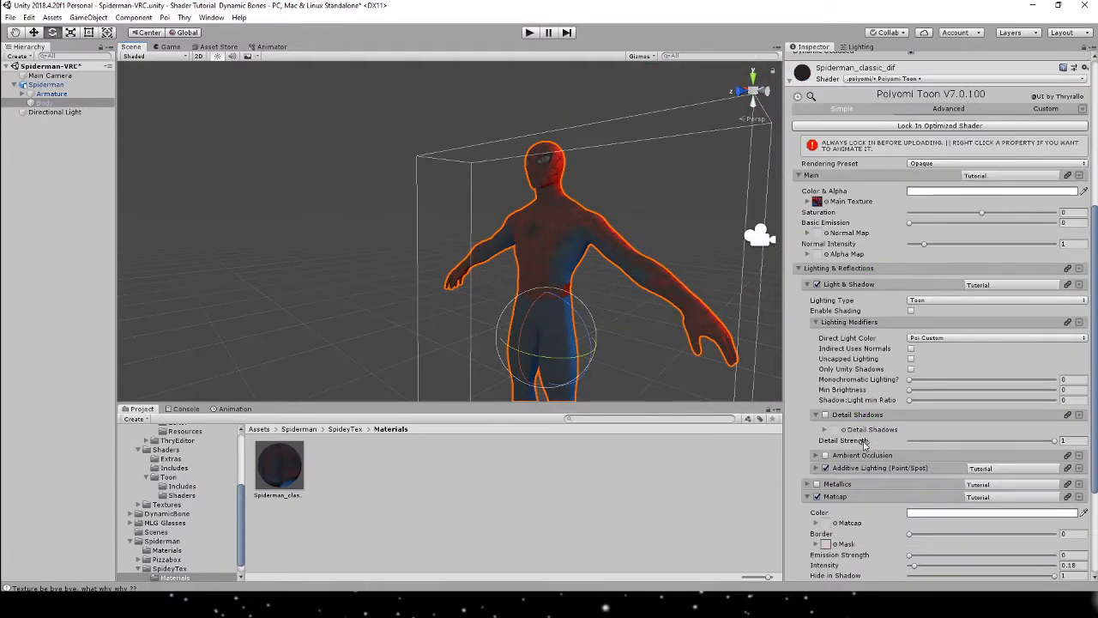
{"action": "left_click_drag", "start_coordinate": [912, 420], "coordinate": [901, 397]}
Change the matcap Color to bright green, 3BFF00.
{"action": "left_click", "coordinate": [934, 375]}
{"action": "mouse_move", "coordinate": [966, 375]}
{"action": "left_mouse_down"}
{"action": "mouse_move", "coordinate": [1039, 343]}
{"action": "mouse_move", "coordinate": [978, 364]}
{"action": "left_mouse_up"}
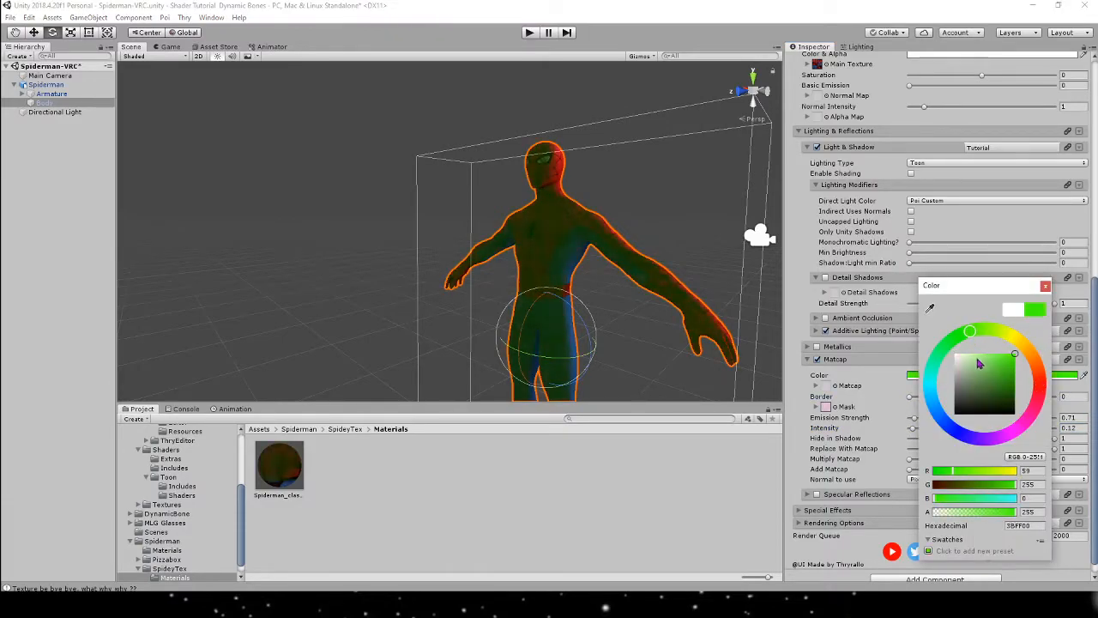
{"action": "left_click", "coordinate": [1044, 285]}
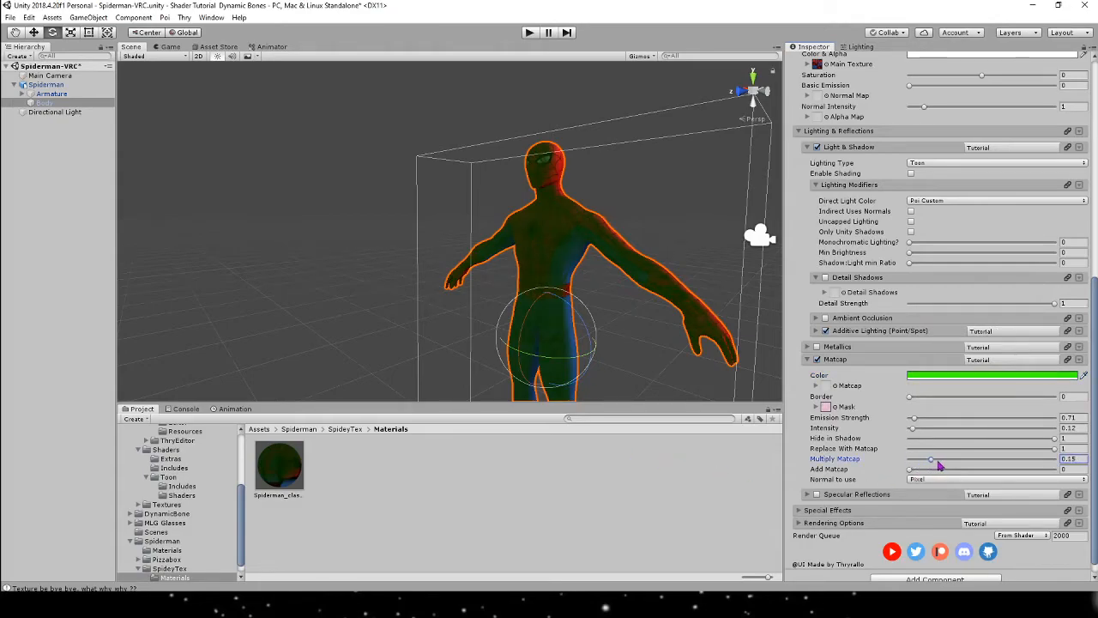
Try raising the Multiply Matcap and Add Matcap amounts, returning both to 0.
{"action": "left_click", "coordinate": [1036, 468]}
{"action": "left_click_drag", "start_coordinate": [1058, 470], "coordinate": [859, 466]}
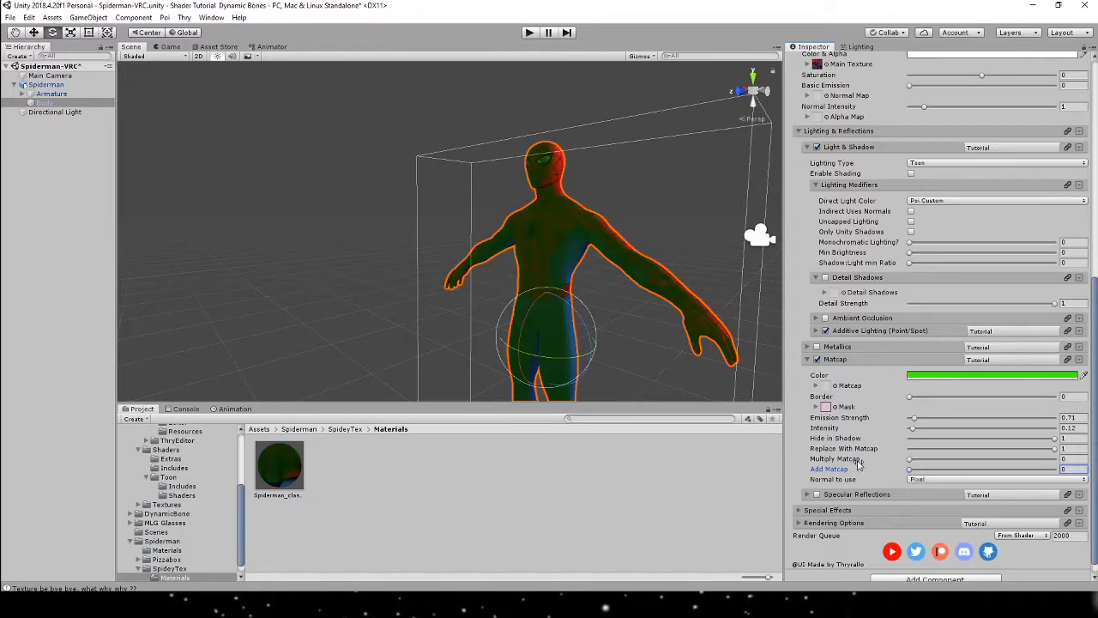
Look over the Specular Reflections settings and disable the Matcap effect on the body material.
{"action": "scroll", "coordinate": [859, 465], "scroll_direction": "down", "scroll_amount": 1}
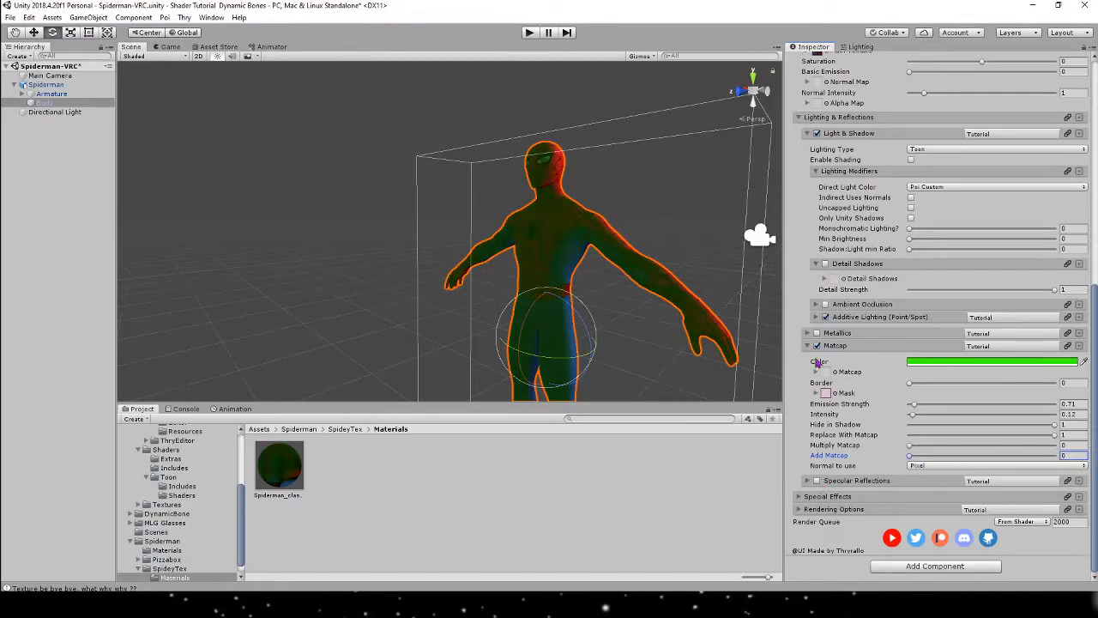
{"action": "left_click", "coordinate": [853, 480]}
{"action": "scroll", "coordinate": [854, 476], "scroll_direction": "down", "scroll_amount": 3}
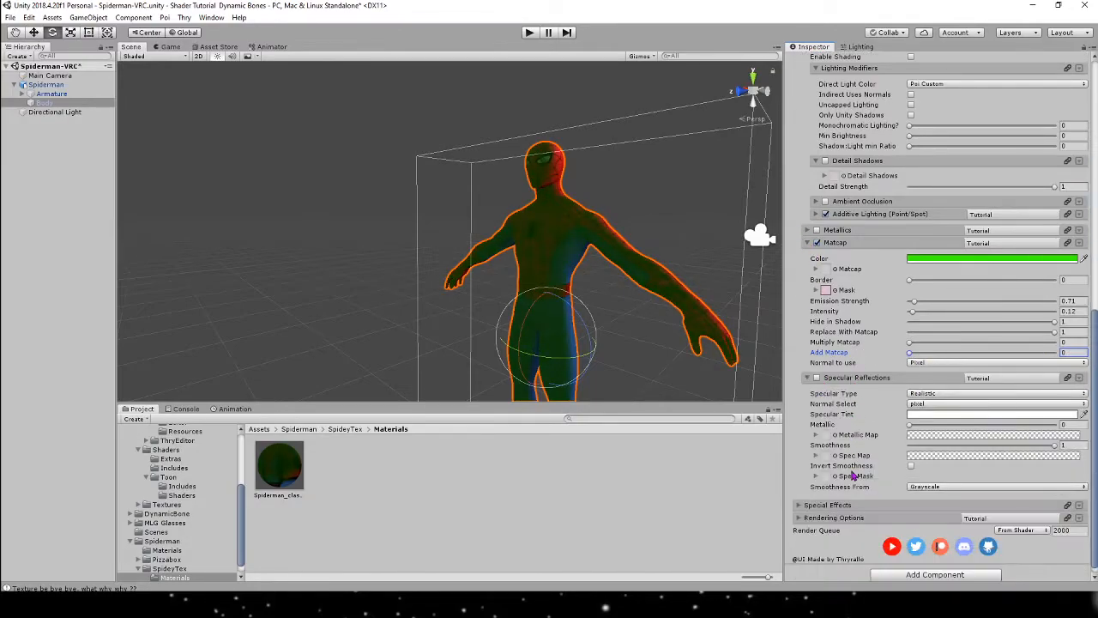
{"action": "left_click", "coordinate": [858, 379]}
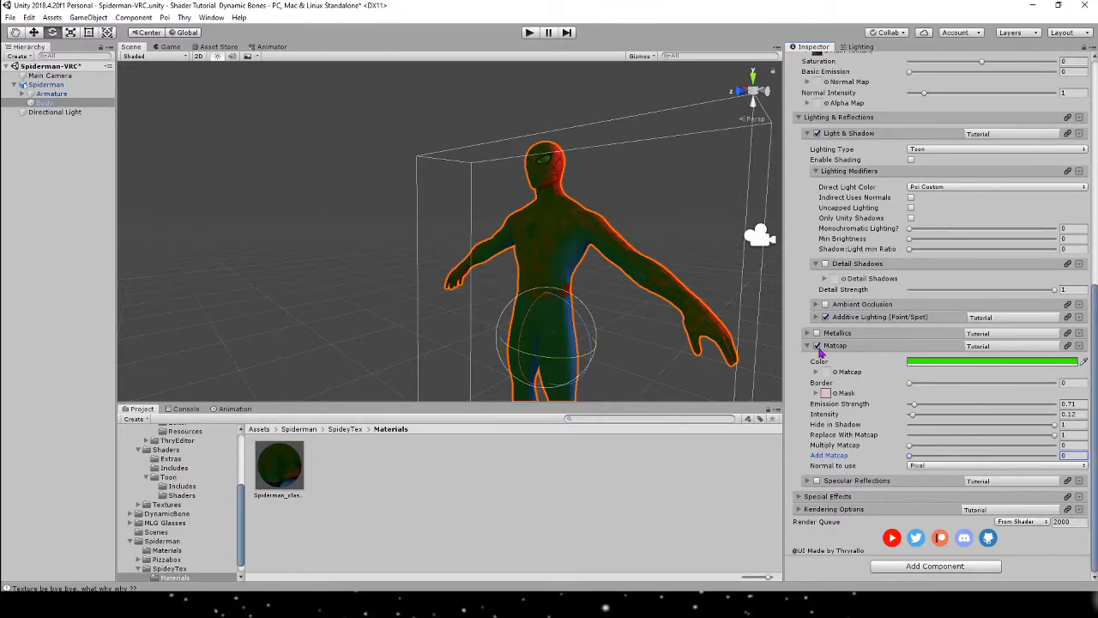
{"action": "left_click", "coordinate": [817, 345]}
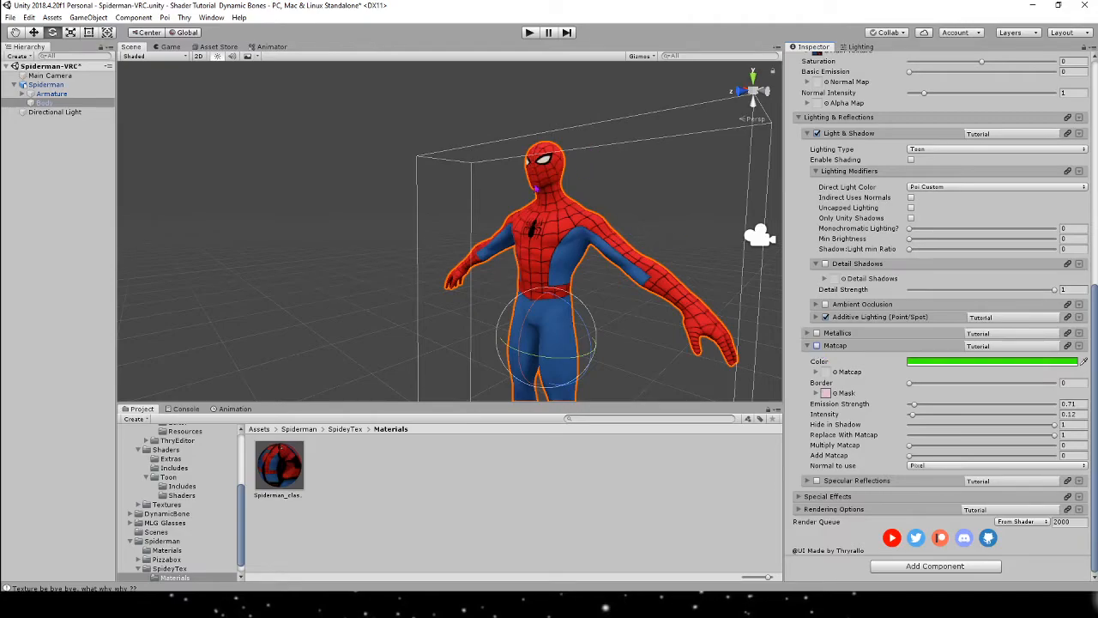
Expand the Emission settings under Special Effects and enable Emission on the body material.
{"action": "left_click", "coordinate": [802, 497]}
{"action": "scroll", "coordinate": [819, 391], "scroll_direction": "down", "scroll_amount": 1}
{"action": "left_click", "coordinate": [809, 495]}
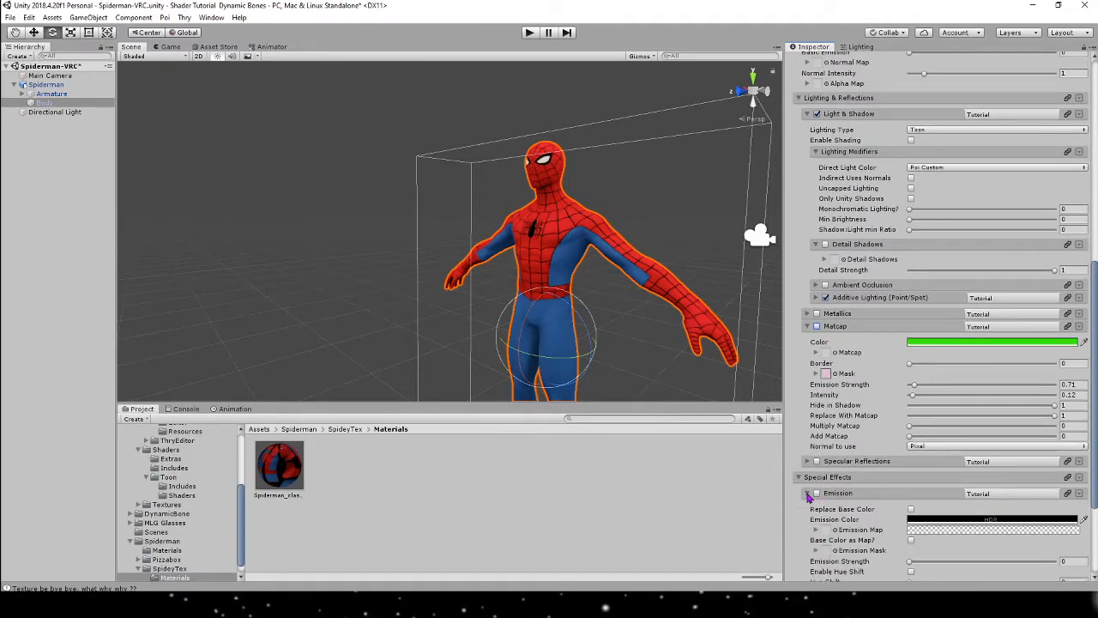
{"action": "scroll", "coordinate": [817, 455], "scroll_direction": "down", "scroll_amount": 5}
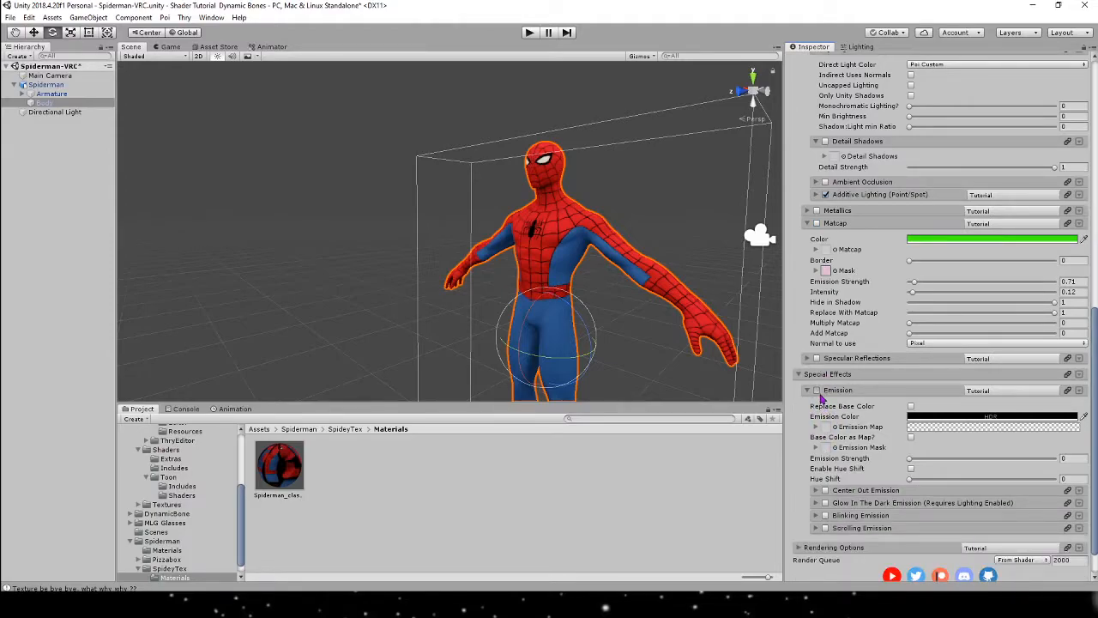
{"action": "left_click", "coordinate": [817, 390]}
Search the textures for the Spiderman one and assign Spiderman_classic_dif as the Emission Map.
{"action": "left_click", "coordinate": [836, 426]}
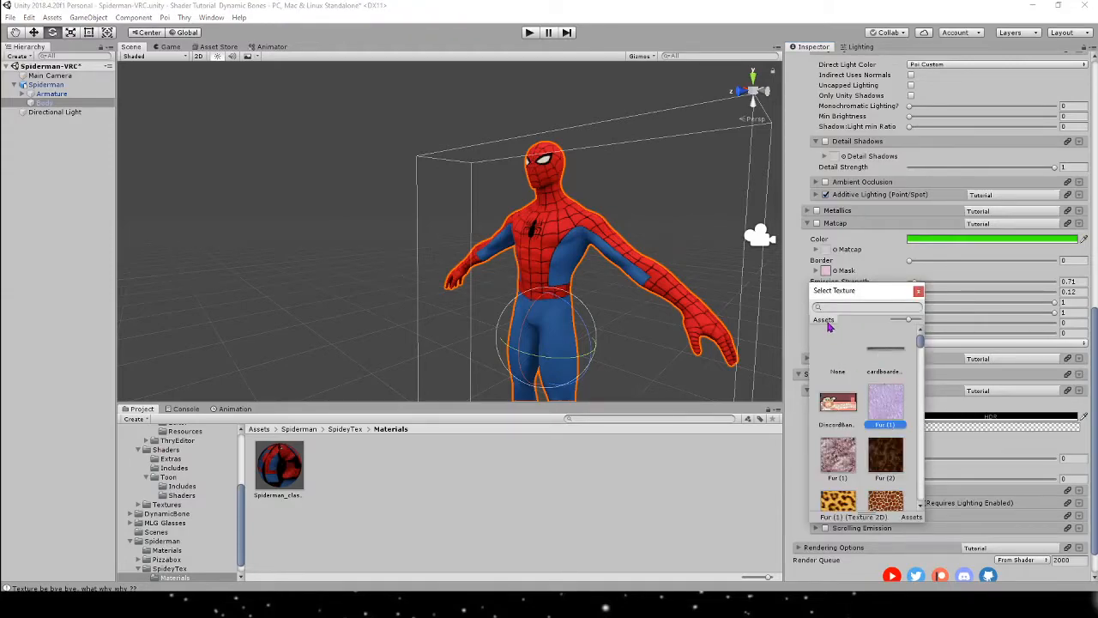
{"action": "type", "text": "sp"}
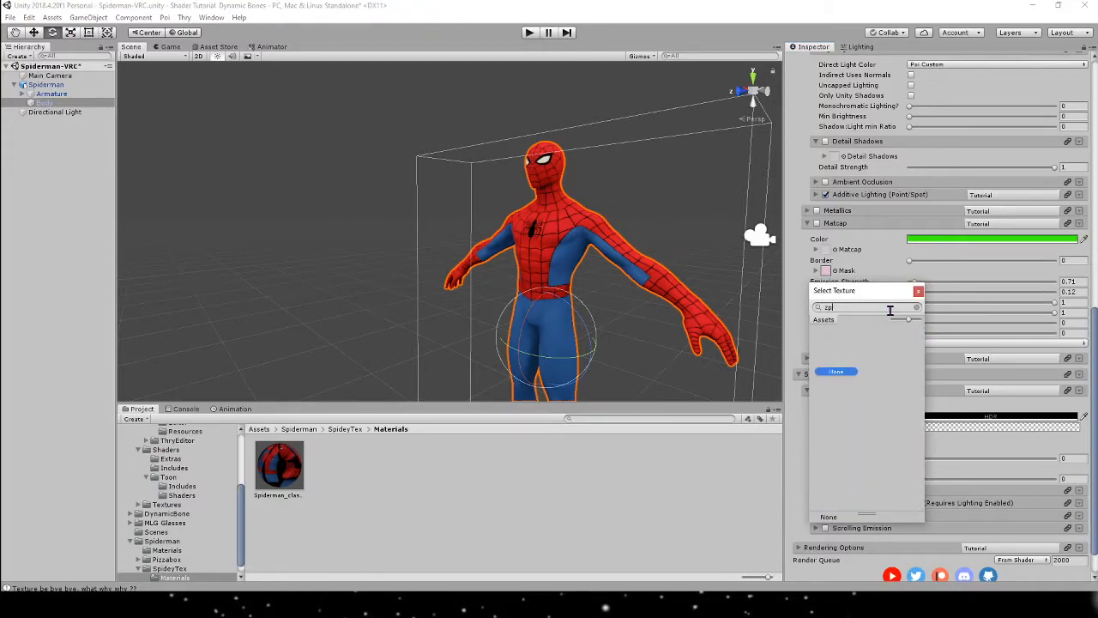
{"action": "left_click", "coordinate": [893, 349]}
{"action": "left_click", "coordinate": [918, 291]}
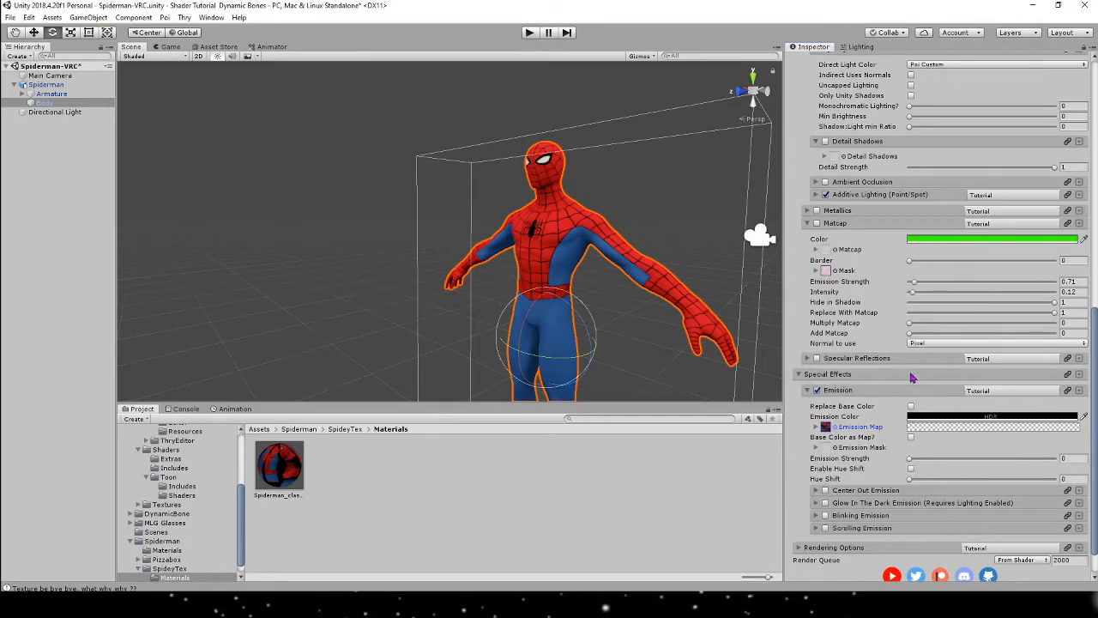
Reset the Emission Map texture to None.
{"action": "left_click", "coordinate": [834, 427]}
{"action": "scroll", "coordinate": [862, 367], "scroll_direction": "up", "scroll_amount": 5}
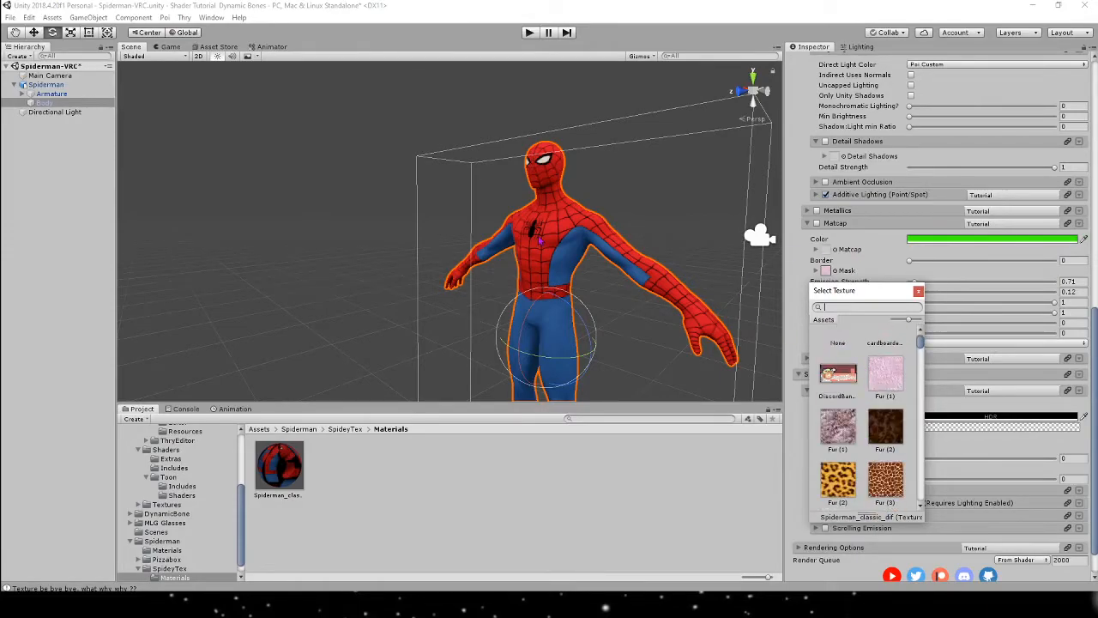
{"action": "scroll", "coordinate": [858, 360], "scroll_direction": "up", "scroll_amount": 1}
{"action": "left_click", "coordinate": [837, 370]}
{"action": "left_click", "coordinate": [917, 293]}
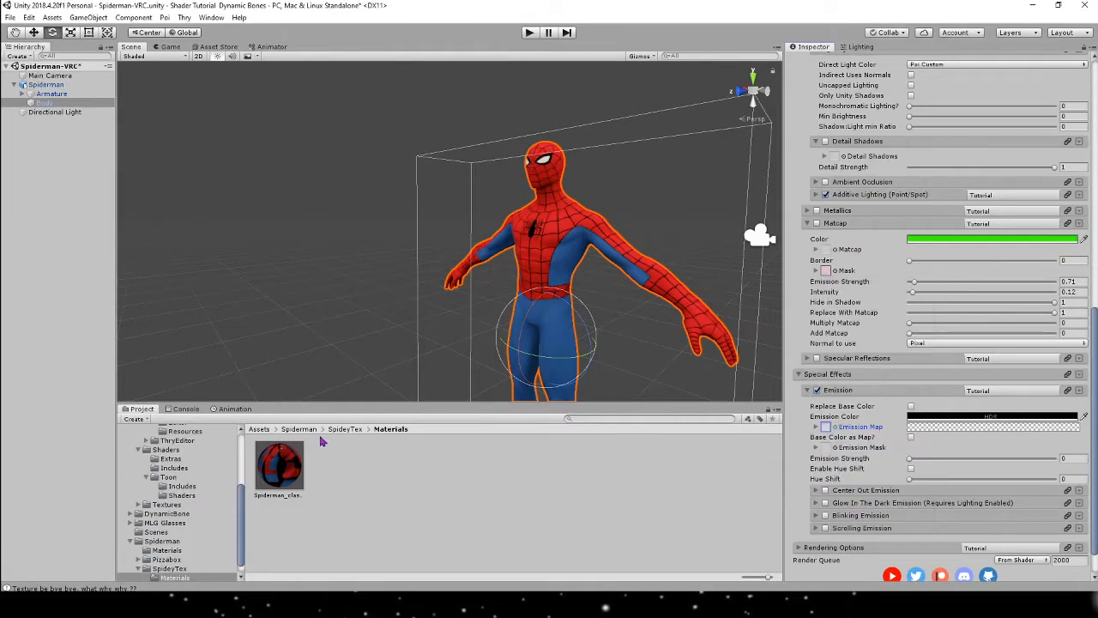
Deselect the body and open the Materials folder directly inside the Spiderman assets folder.
{"action": "left_click", "coordinate": [394, 254]}
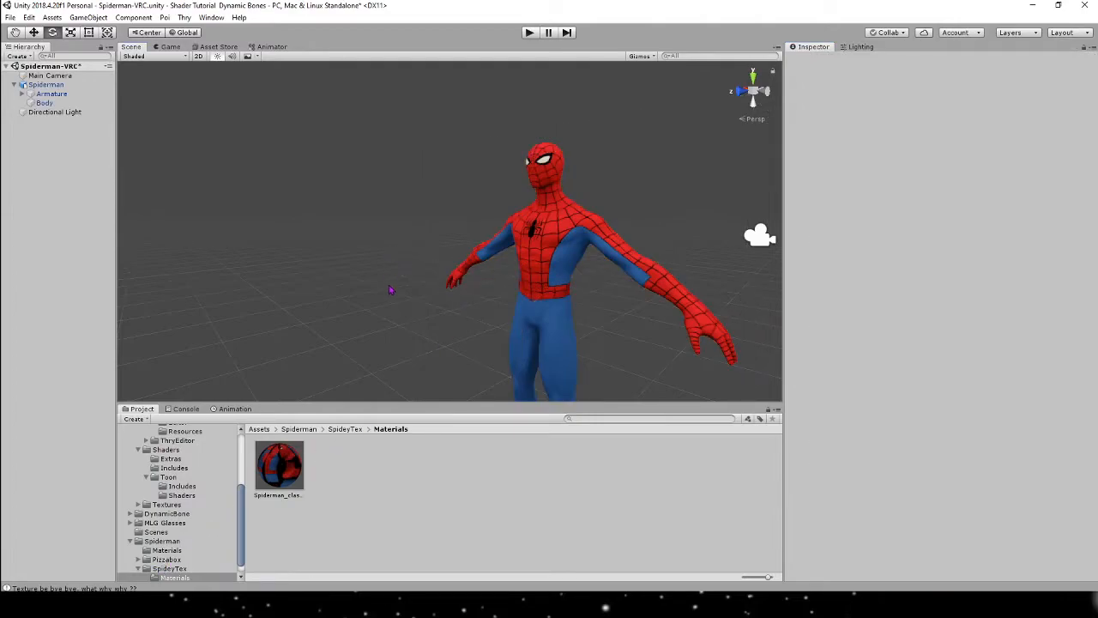
{"action": "left_click_drag", "start_coordinate": [387, 287], "coordinate": [427, 272], "text": "alt"}
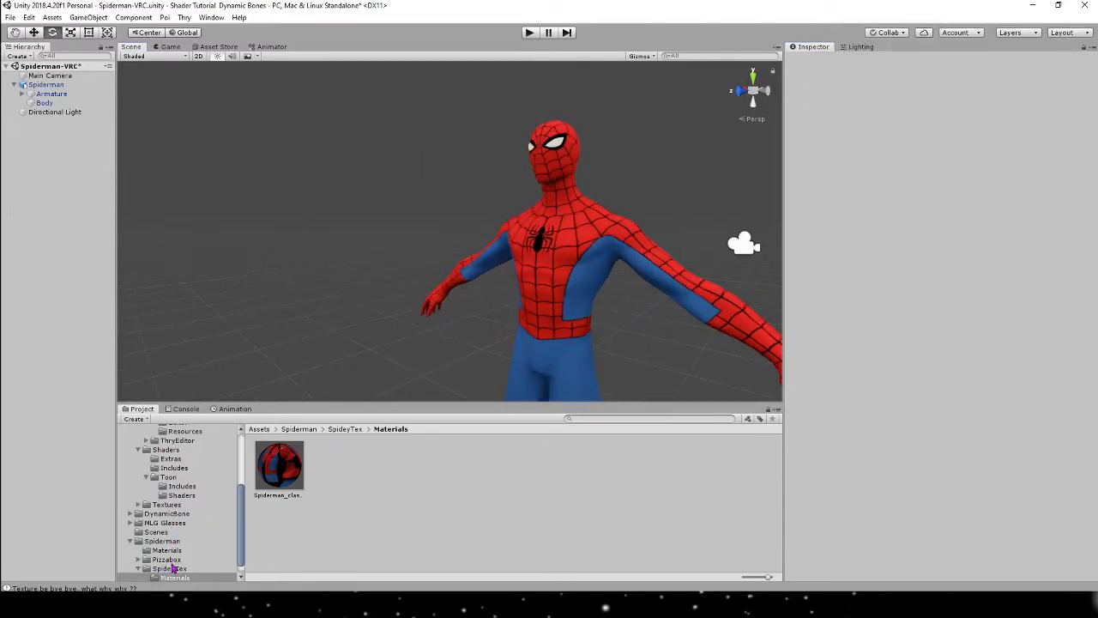
{"action": "left_click", "coordinate": [171, 560]}
{"action": "left_click", "coordinate": [174, 551]}
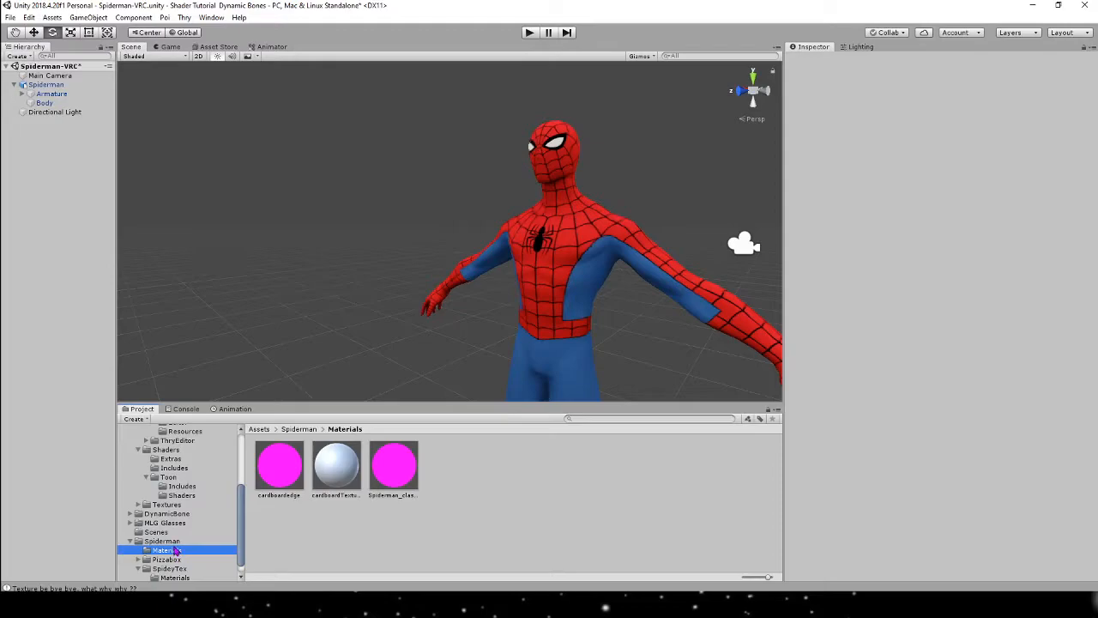
Open the SpideyTex folder in the Spiderman assets and view the Spiderman_classic_dif texture image, closing the viewer when done.
{"action": "left_click", "coordinate": [174, 542]}
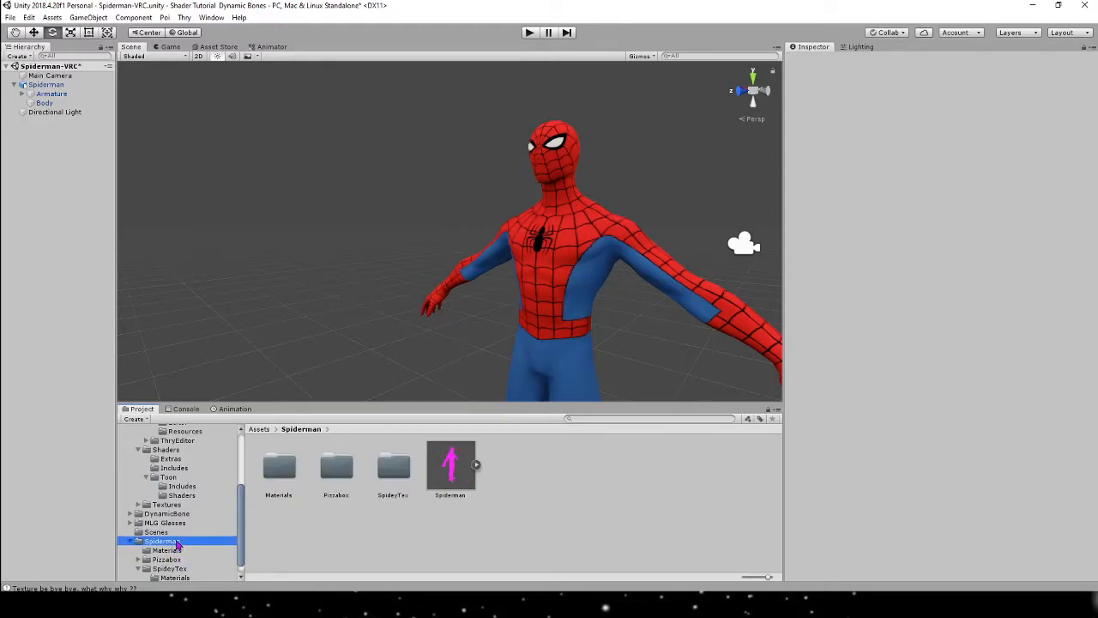
{"action": "double_click", "coordinate": [393, 468]}
{"action": "double_click", "coordinate": [332, 463]}
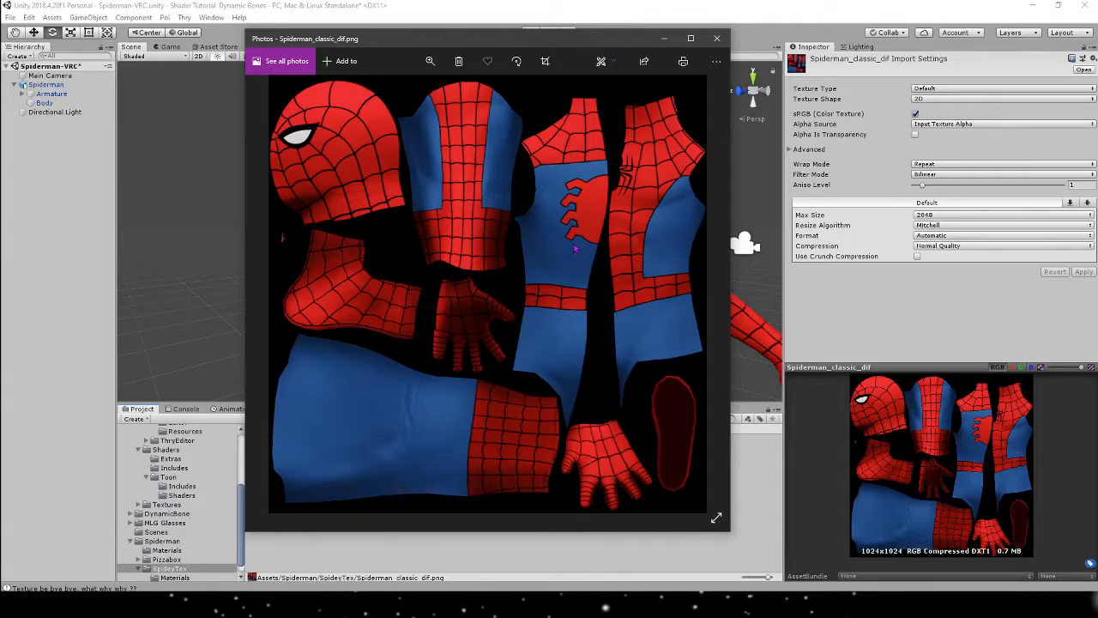
{"action": "left_click", "coordinate": [717, 38]}
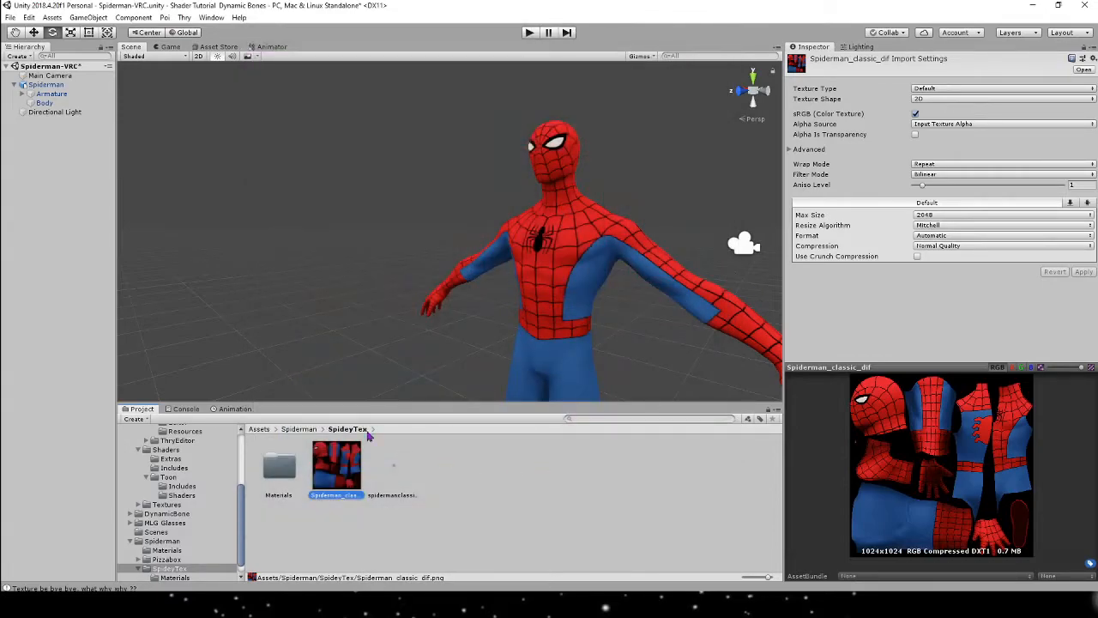
Select the avatar's body and set its Emission Color to the dark blue sampled from the suit's side.
{"action": "left_click", "coordinate": [583, 207]}
{"action": "left_click", "coordinate": [582, 206]}
{"action": "scroll", "coordinate": [826, 485], "scroll_direction": "down", "scroll_amount": 10}
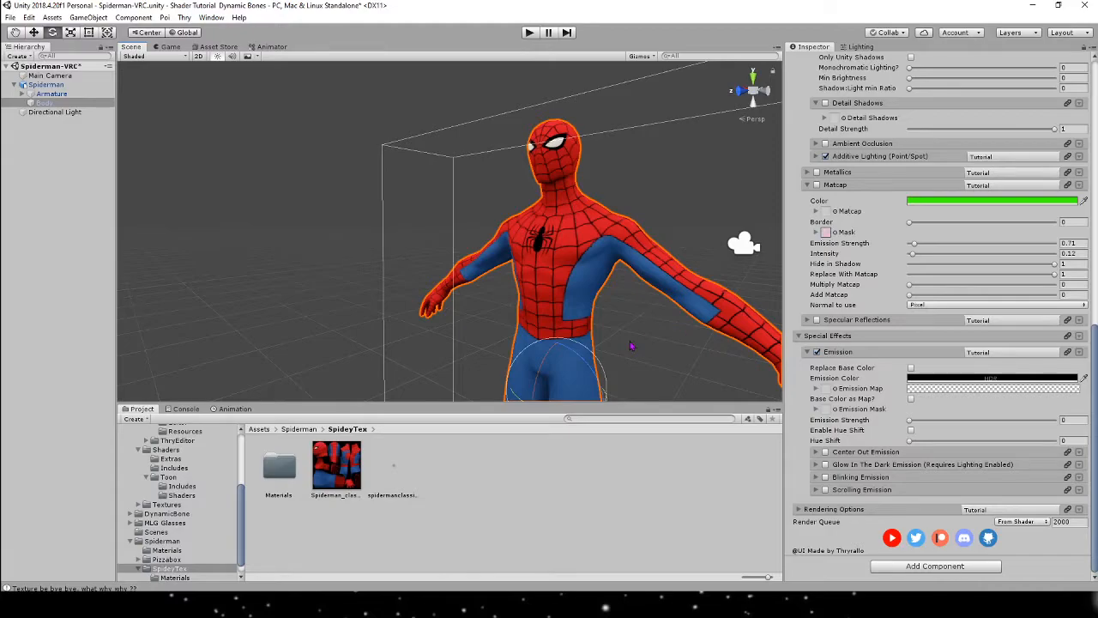
{"action": "scroll", "coordinate": [631, 346], "scroll_direction": "up", "scroll_amount": 5}
{"action": "scroll", "coordinate": [630, 346], "scroll_direction": "down", "scroll_amount": 5}
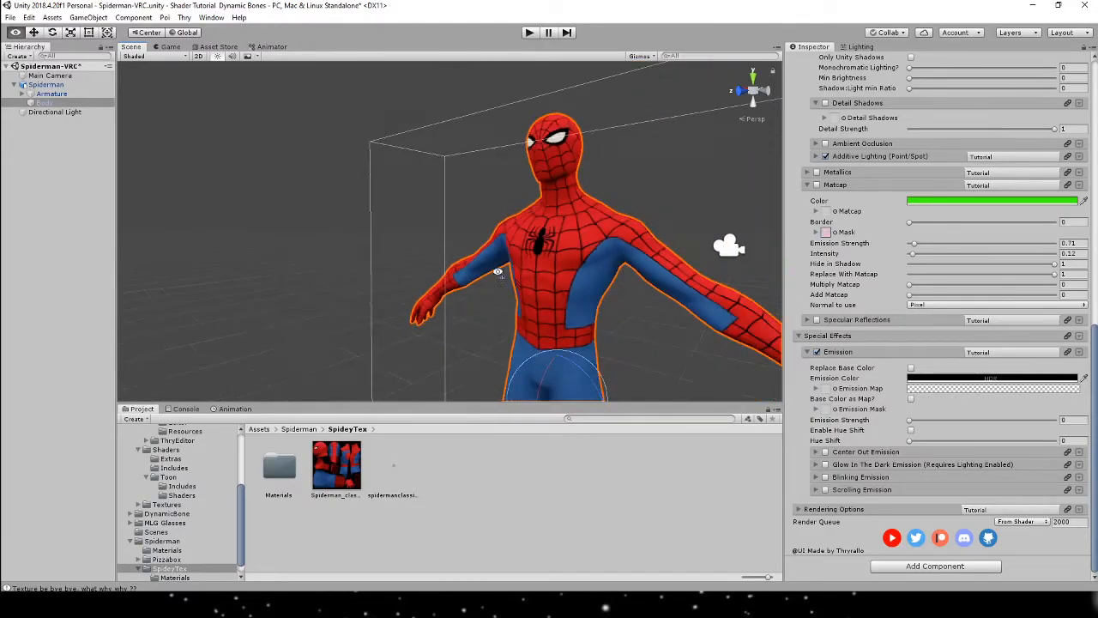
{"action": "left_click", "coordinate": [945, 379]}
{"action": "left_click", "coordinate": [933, 401]}
{"action": "left_click_drag", "start_coordinate": [965, 390], "coordinate": [1029, 362]}
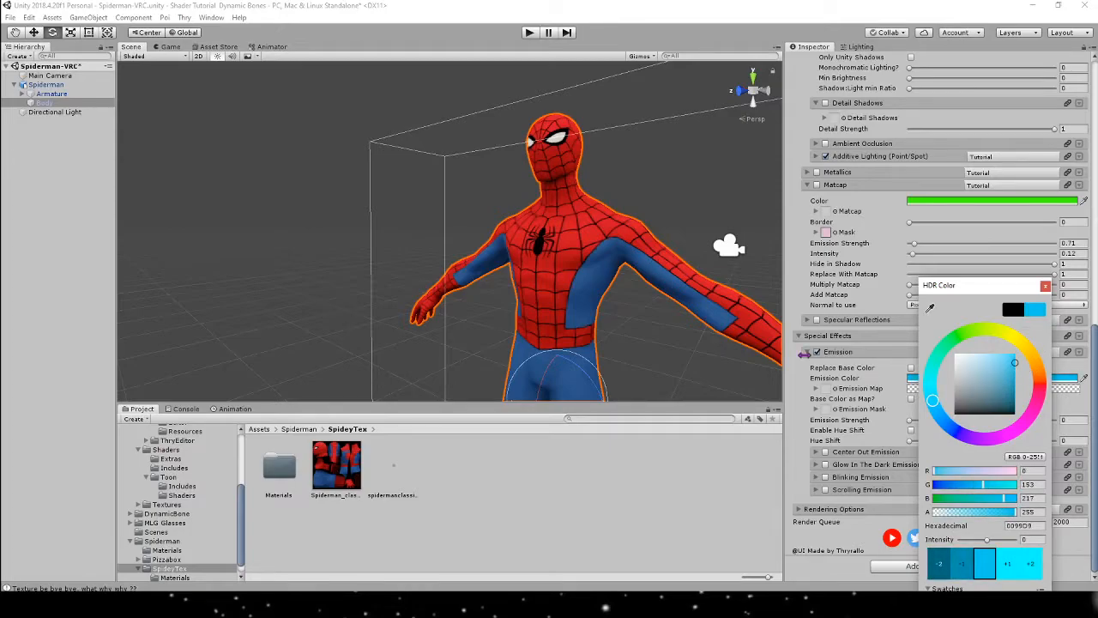
{"action": "left_click", "coordinate": [932, 309]}
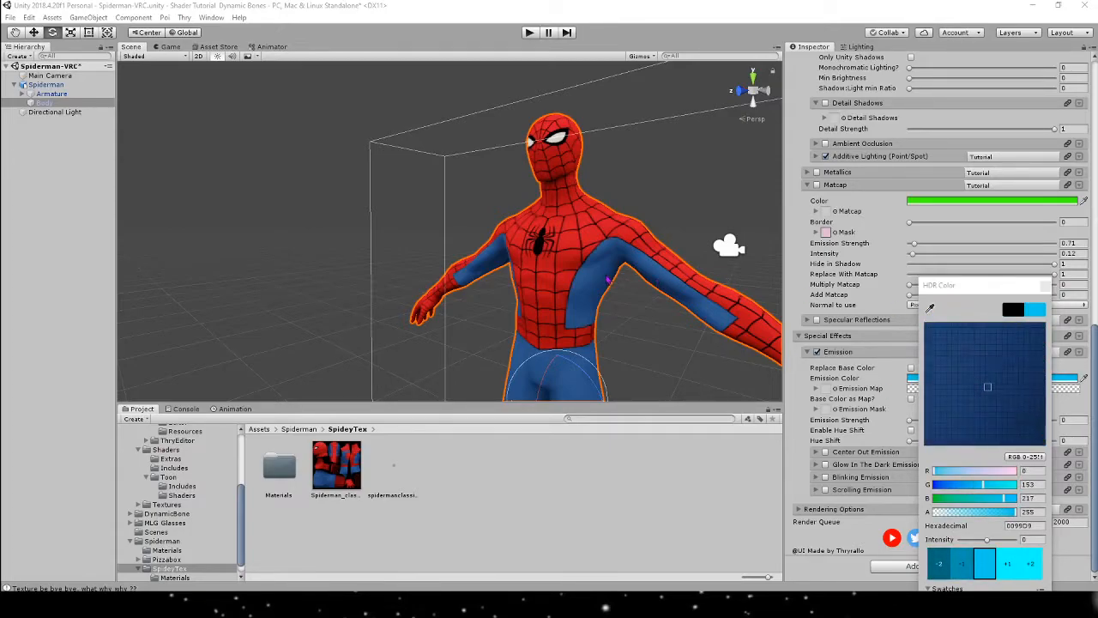
{"action": "left_click", "coordinate": [607, 279]}
{"action": "left_click", "coordinate": [1045, 284]}
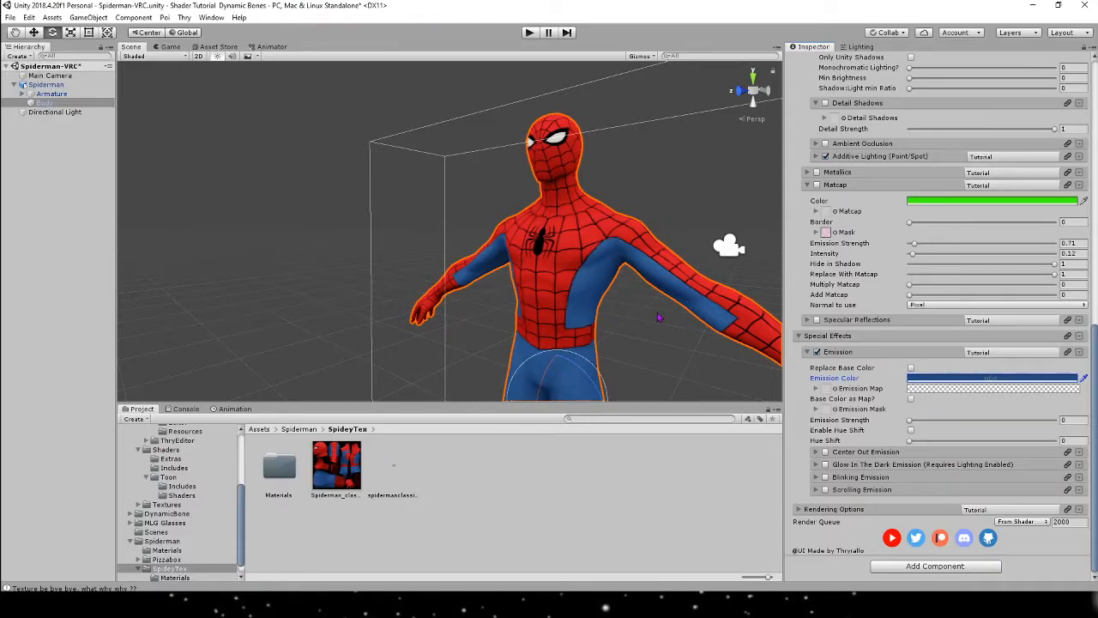
Inspect the avatar with its body selected, and view the Spiderman_classic_dif texture image again.
{"action": "left_click", "coordinate": [647, 273]}
{"action": "right_click_drag", "start_coordinate": [629, 158], "coordinate": [655, 165]}
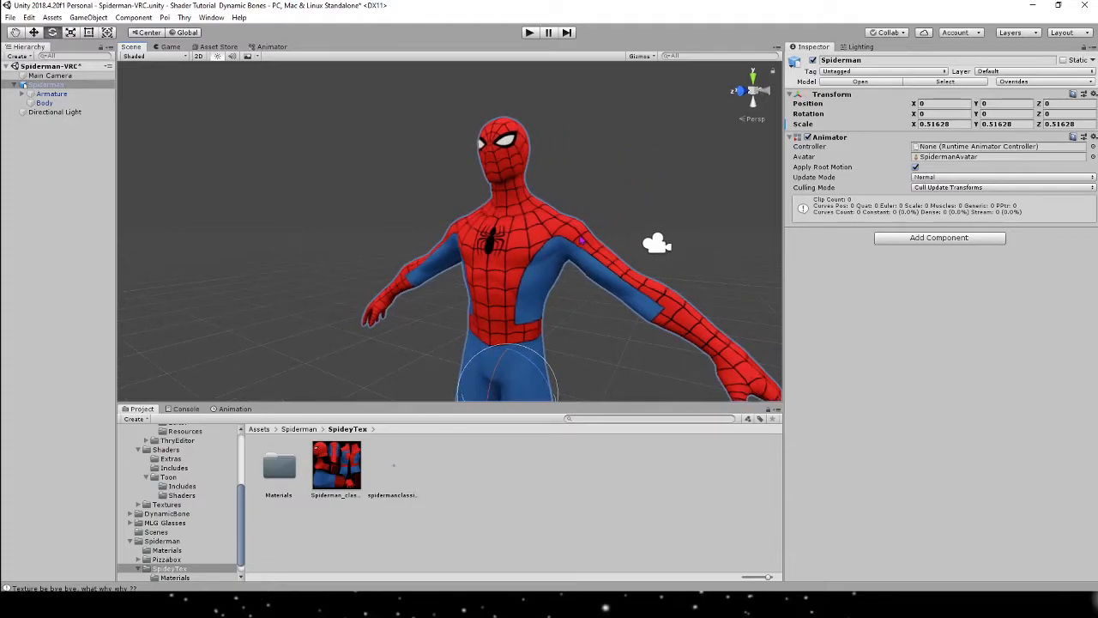
{"action": "left_click", "coordinate": [541, 234]}
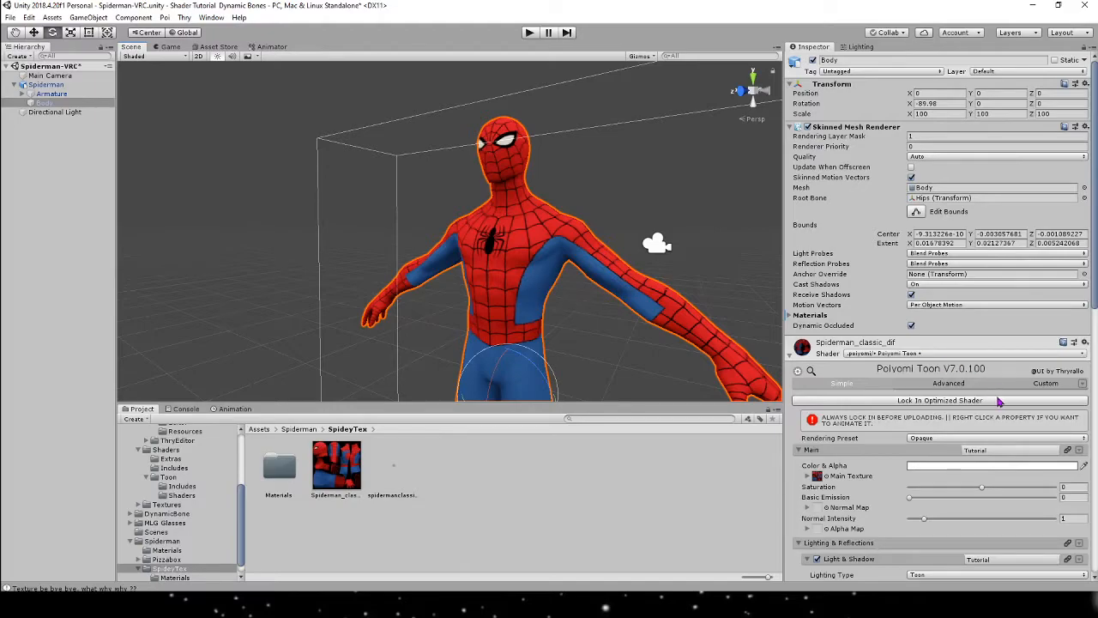
{"action": "scroll", "coordinate": [995, 398], "scroll_direction": "down", "scroll_amount": 15}
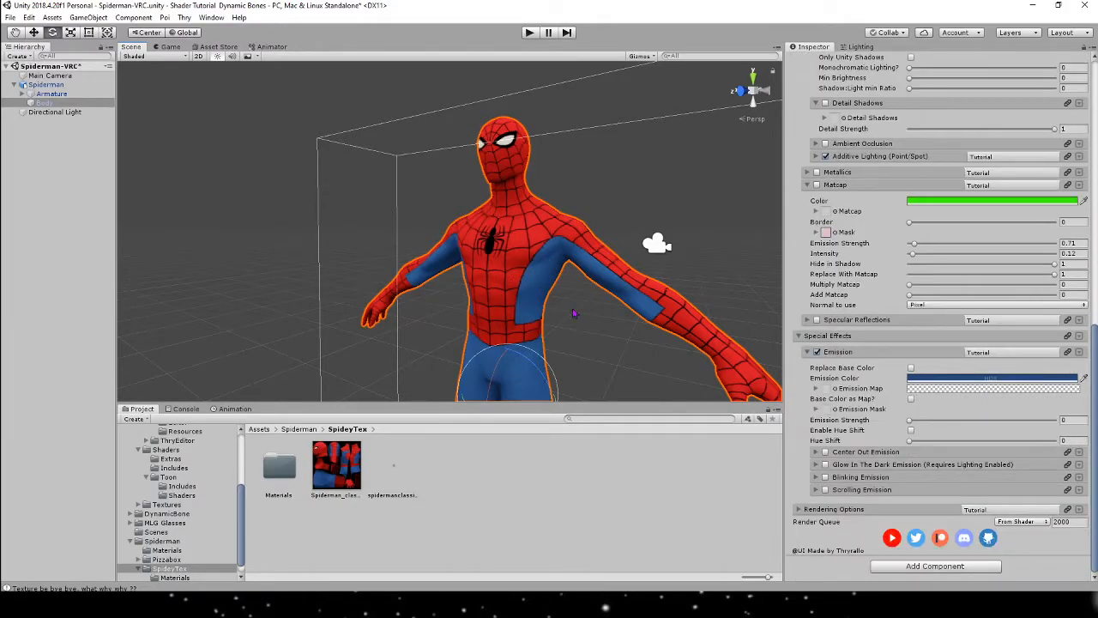
{"action": "right_click_drag", "start_coordinate": [521, 250], "coordinate": [557, 317]}
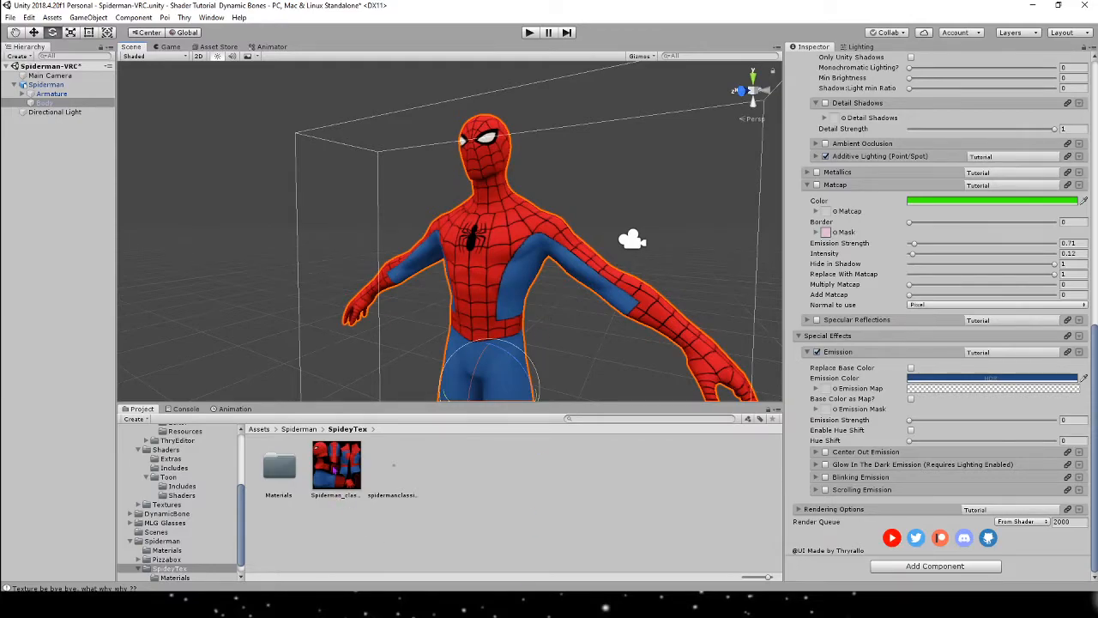
{"action": "double_click", "coordinate": [334, 469]}
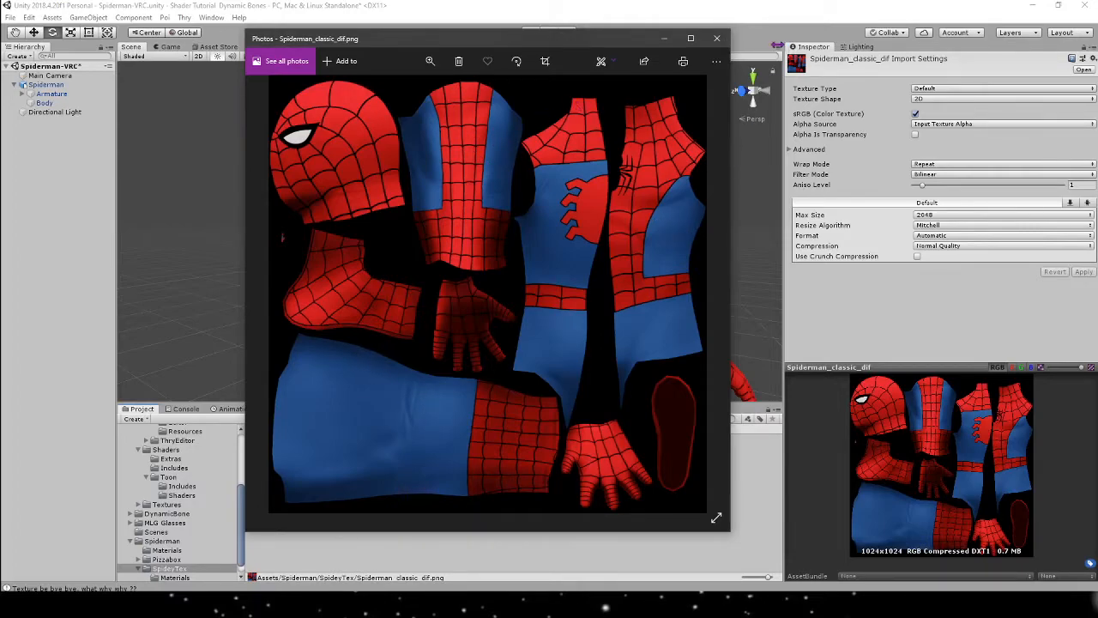
{"action": "left_click", "coordinate": [717, 37]}
Reselect the body, disable Emission on its material, and look inside the Center Out and Glow In The Dark Emission settings.
{"action": "left_click", "coordinate": [536, 254]}
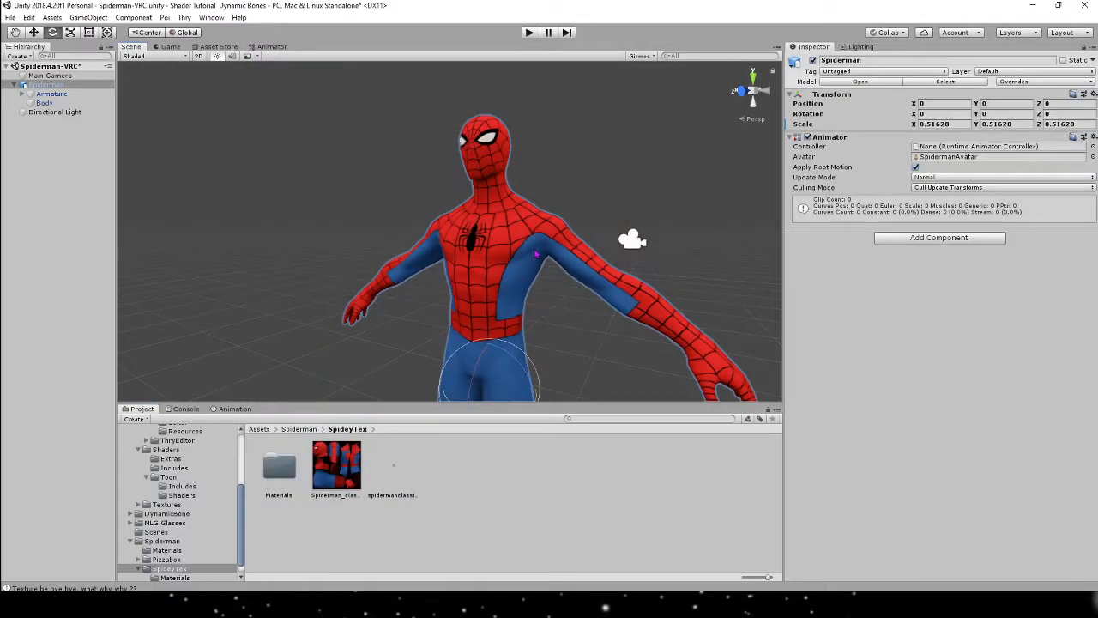
{"action": "left_click", "coordinate": [538, 254]}
{"action": "scroll", "coordinate": [929, 441], "scroll_direction": "down", "scroll_amount": 10}
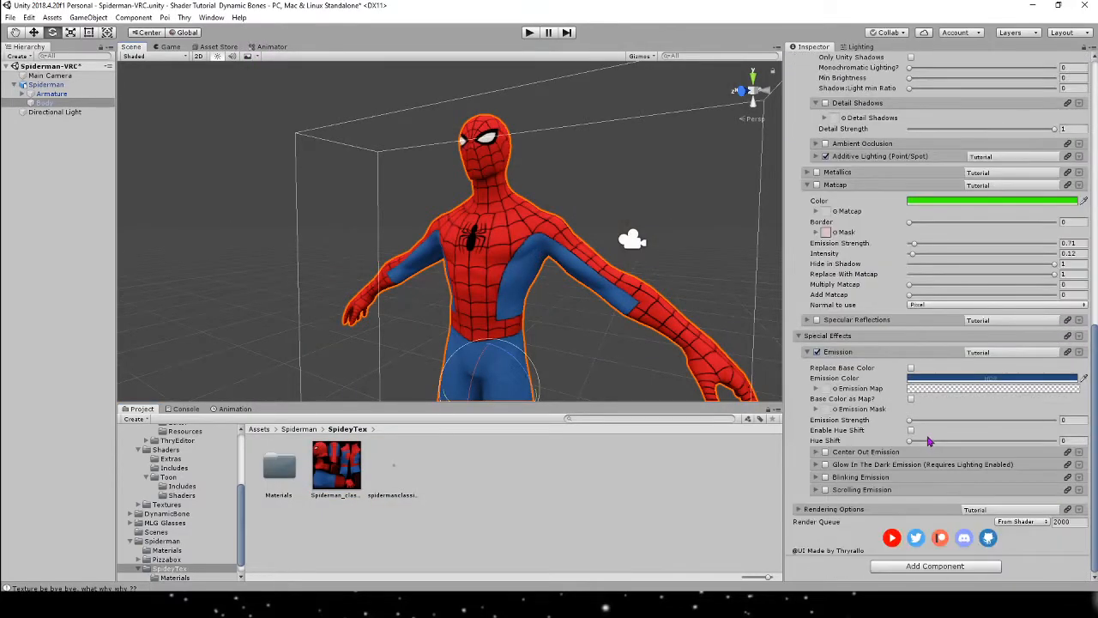
{"action": "left_click", "coordinate": [817, 353]}
{"action": "left_click", "coordinate": [816, 452]}
{"action": "left_click", "coordinate": [816, 452]}
{"action": "left_click", "coordinate": [815, 464]}
{"action": "left_click", "coordinate": [815, 465]}
Switch the Poiyomi Toon settings to Advanced mode and enable Hue Shift with its options expanded.
{"action": "scroll", "coordinate": [817, 478], "scroll_direction": "up", "scroll_amount": 4}
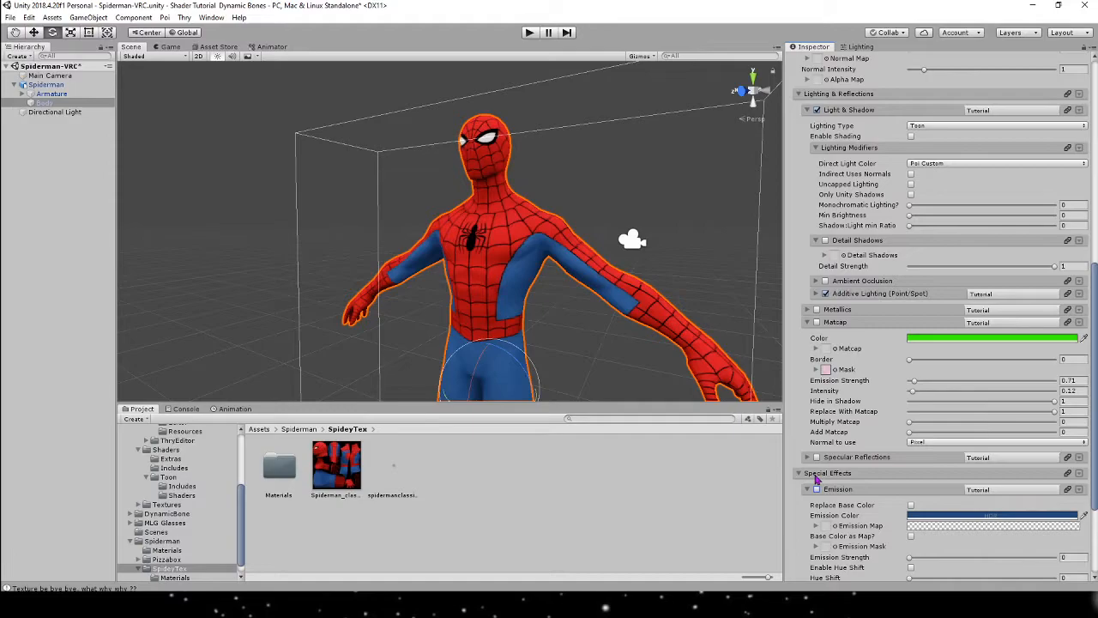
{"action": "scroll", "coordinate": [817, 479], "scroll_direction": "up", "scroll_amount": 5}
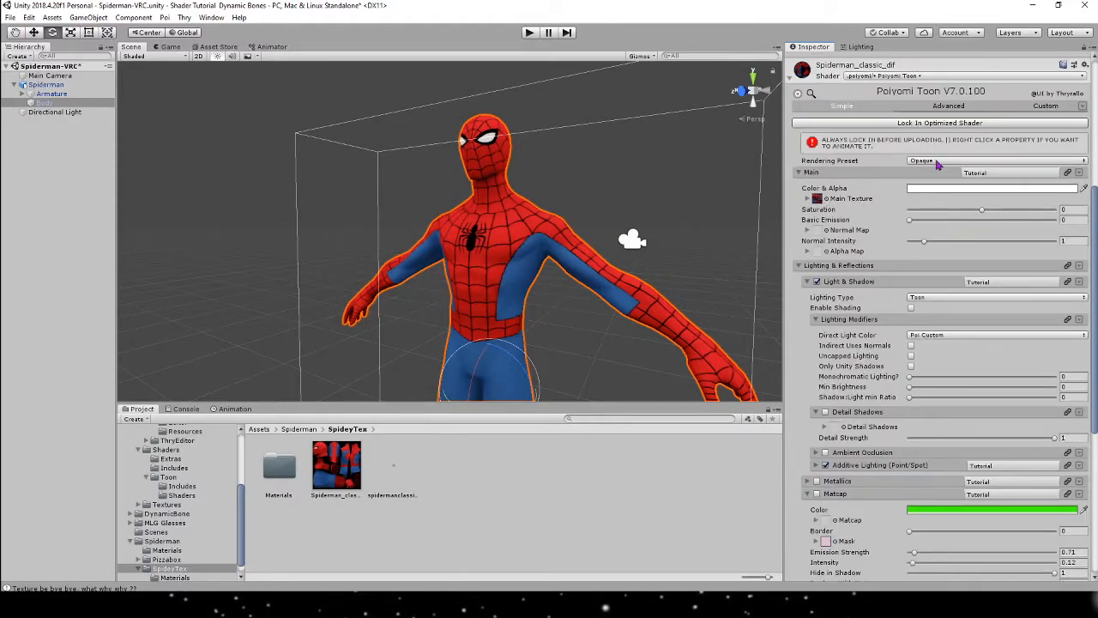
{"action": "left_click", "coordinate": [941, 106]}
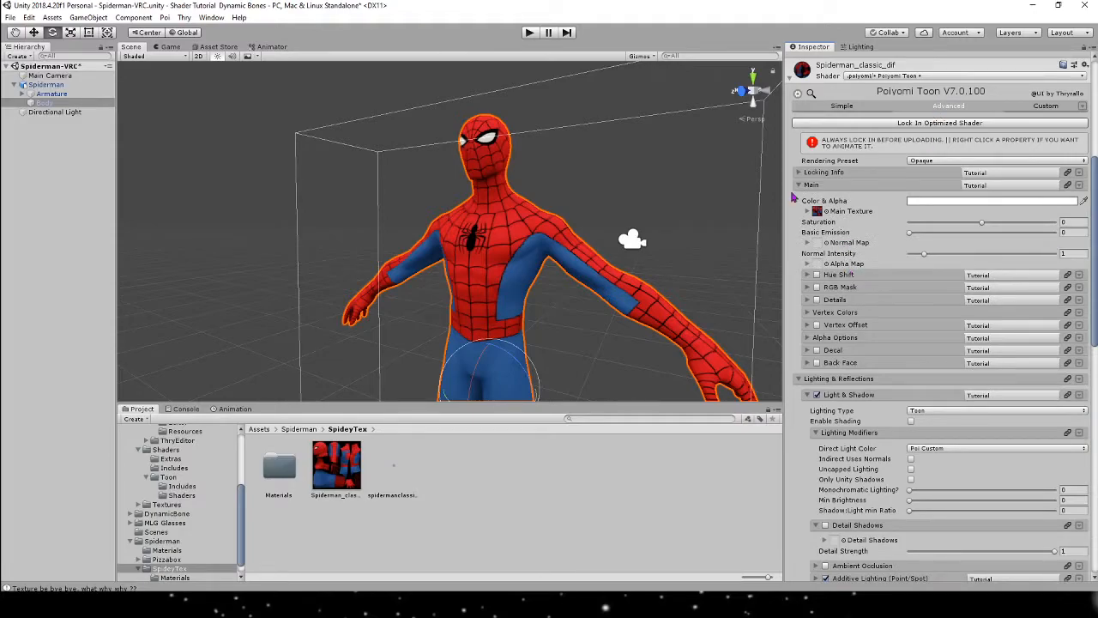
{"action": "left_click", "coordinate": [809, 276]}
{"action": "left_click", "coordinate": [817, 276]}
{"action": "left_click", "coordinate": [807, 276]}
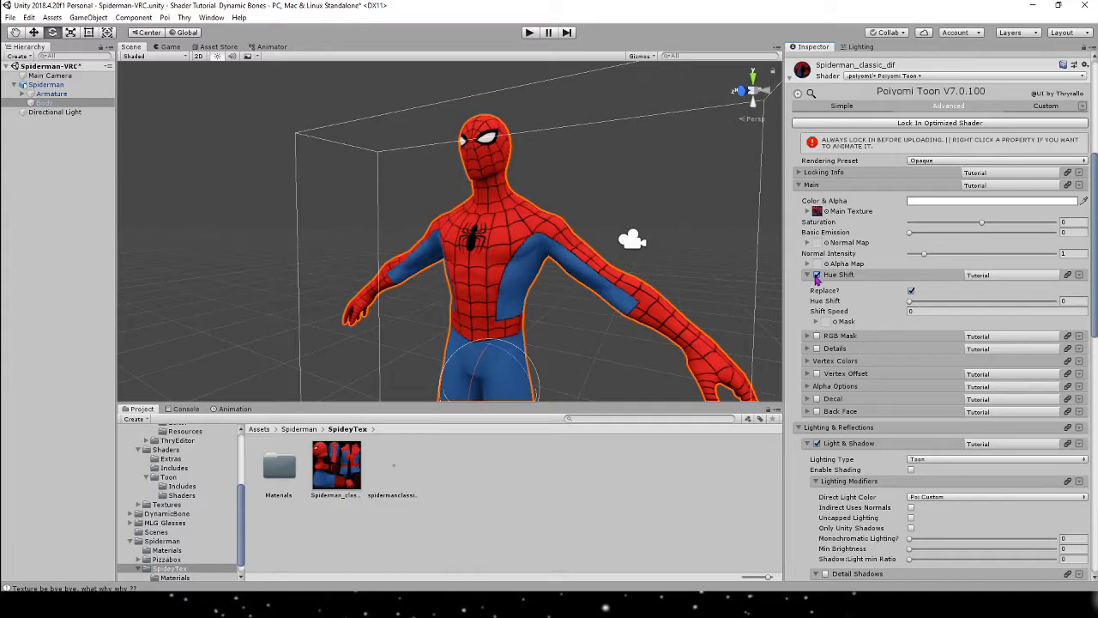
Reselect the body and try Hue Shift values of 0.177 and 0.733, finishing at 0.153.
{"action": "left_click", "coordinate": [642, 209]}
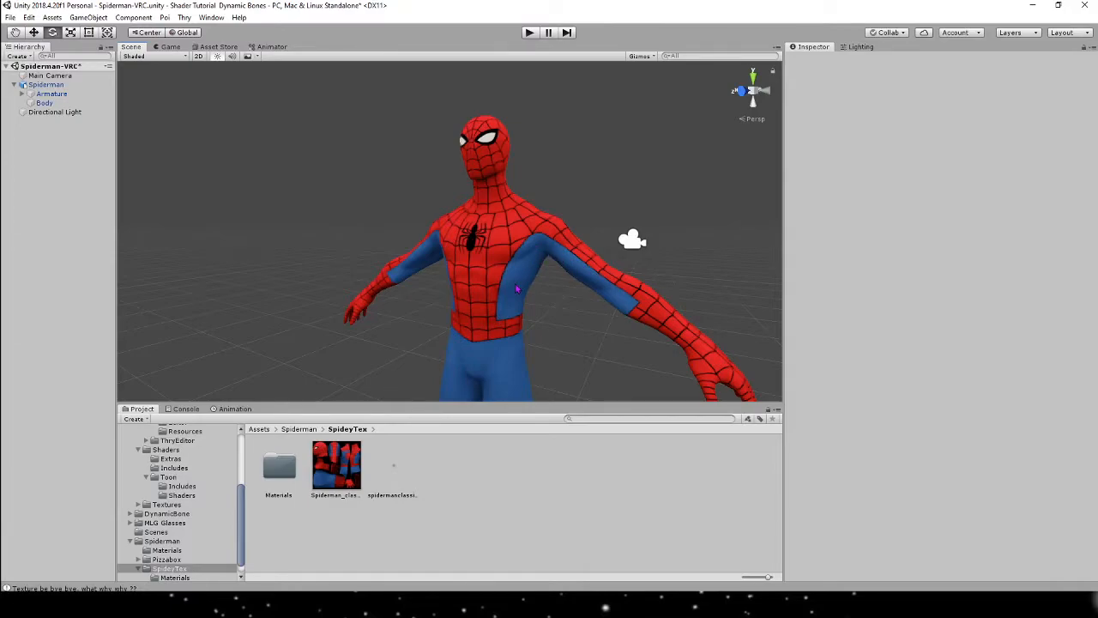
{"action": "left_click", "coordinate": [517, 288]}
{"action": "left_click", "coordinate": [517, 288]}
{"action": "left_click", "coordinate": [517, 289]}
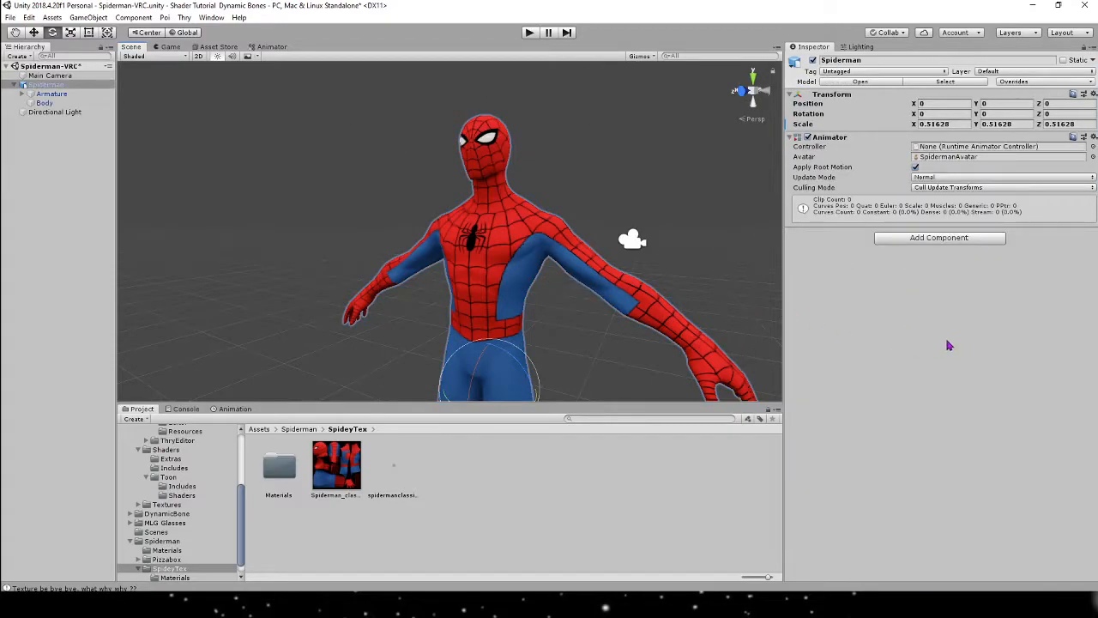
{"action": "left_click", "coordinate": [527, 257]}
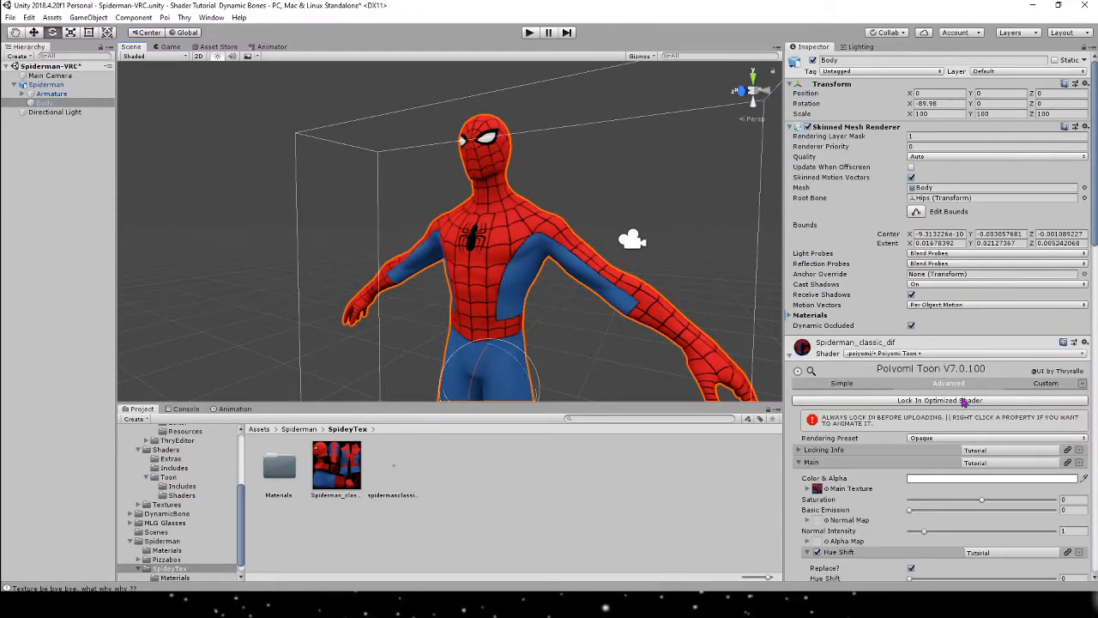
{"action": "scroll", "coordinate": [941, 339], "scroll_direction": "down", "scroll_amount": 5}
{"action": "scroll", "coordinate": [942, 339], "scroll_direction": "down", "scroll_amount": 4}
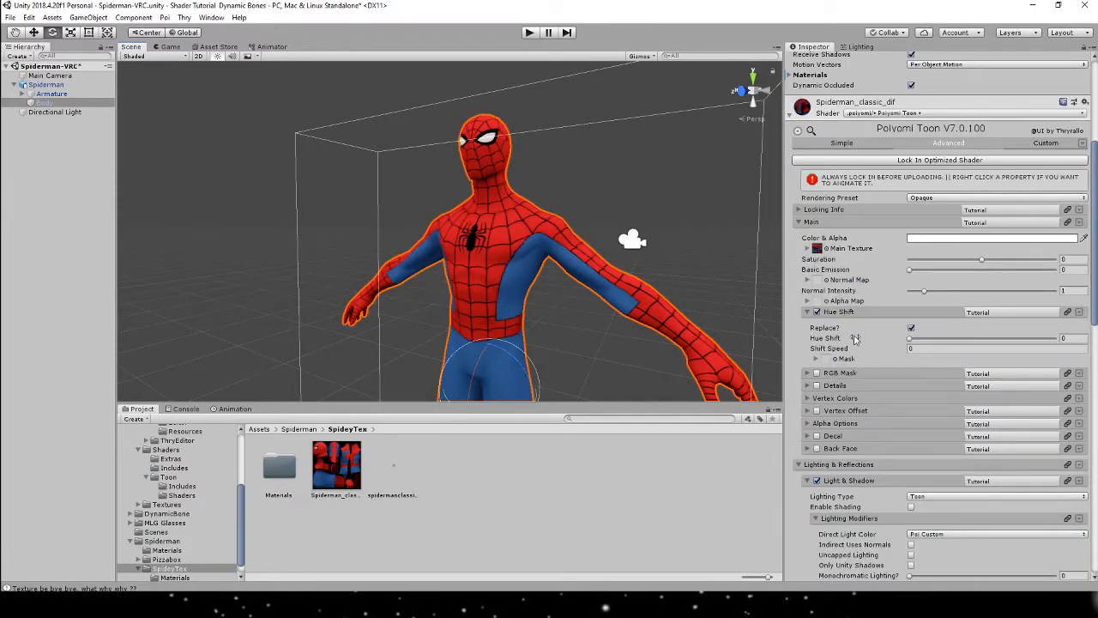
{"action": "left_click_drag", "start_coordinate": [912, 341], "coordinate": [937, 347]}
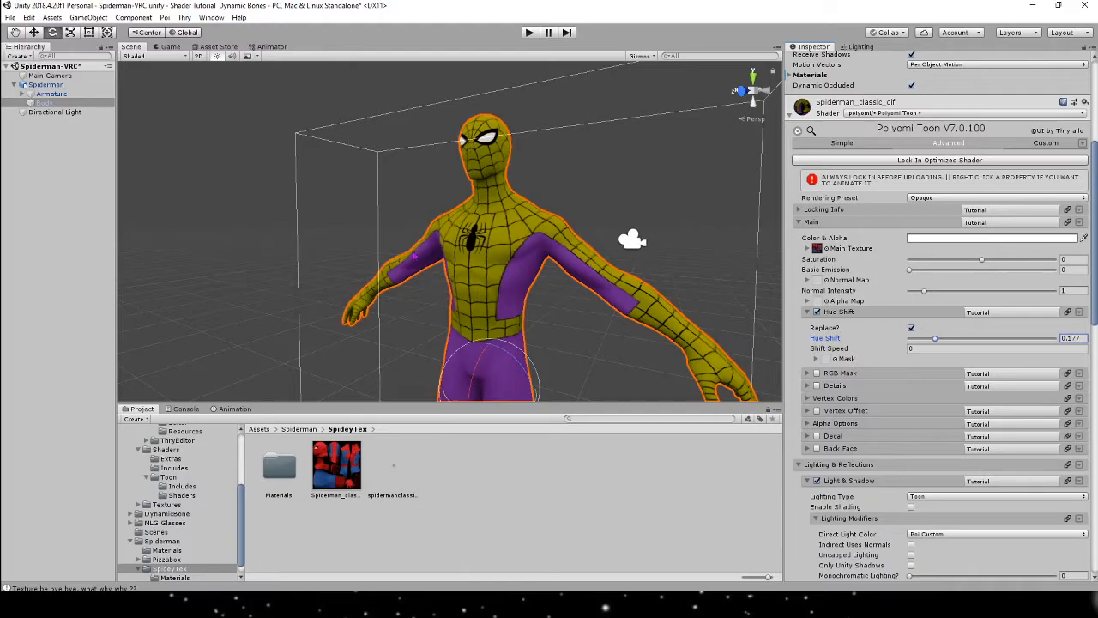
{"action": "left_click_drag", "start_coordinate": [938, 341], "coordinate": [1019, 358]}
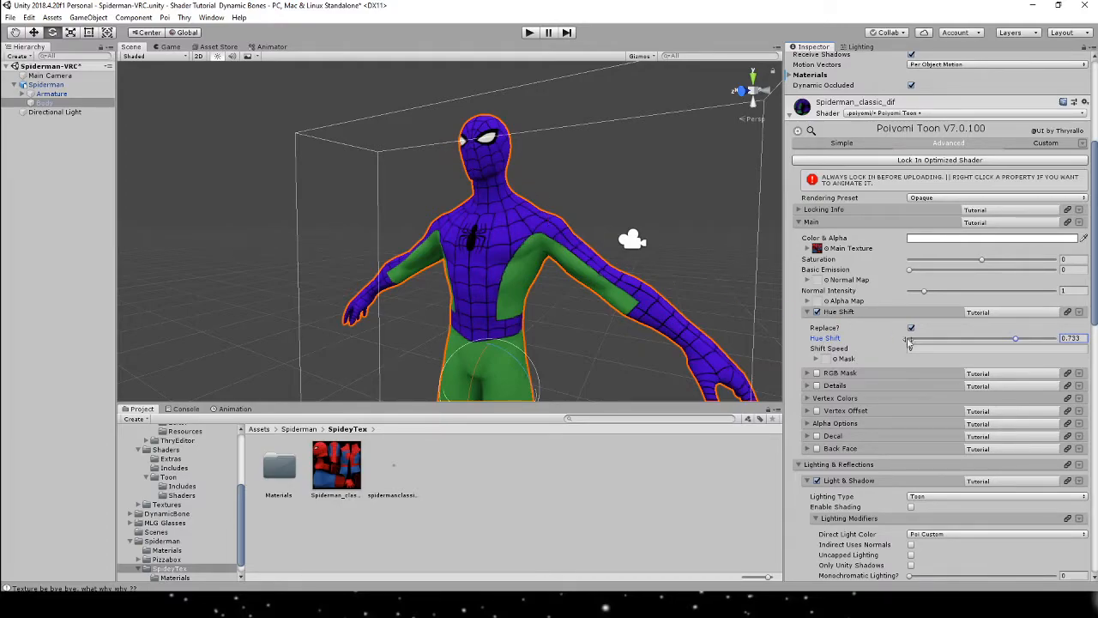
{"action": "left_click_drag", "start_coordinate": [1015, 340], "coordinate": [934, 351]}
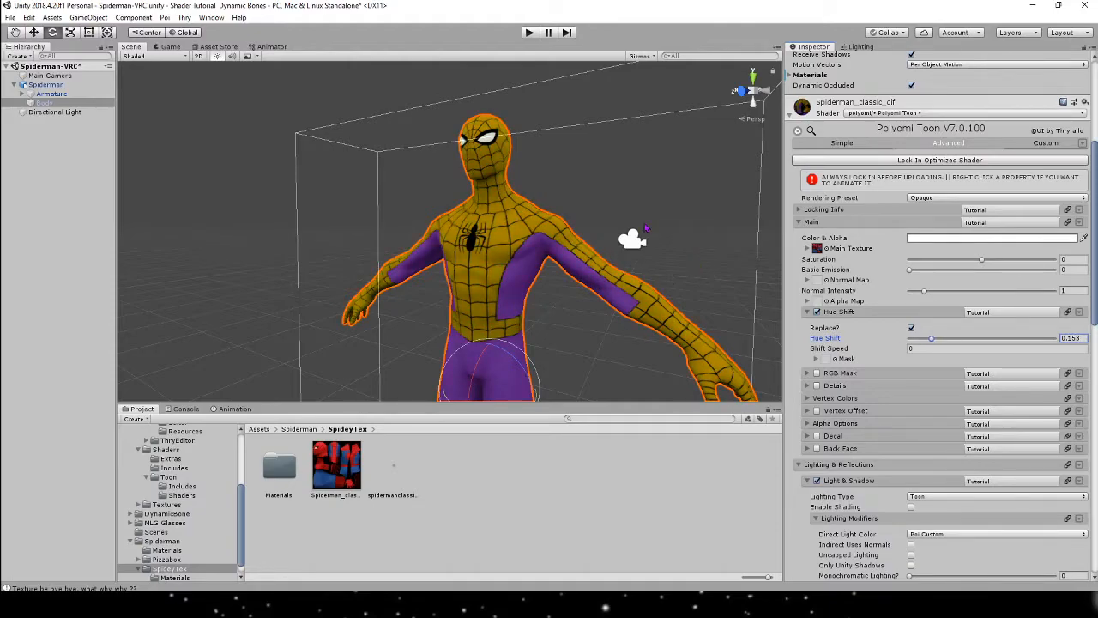
Expand the RGB Mask settings, pick the purple Fur (1) texture as the RGB Mask, and view the R Color choices before collapsing the section.
{"action": "left_click", "coordinate": [807, 374]}
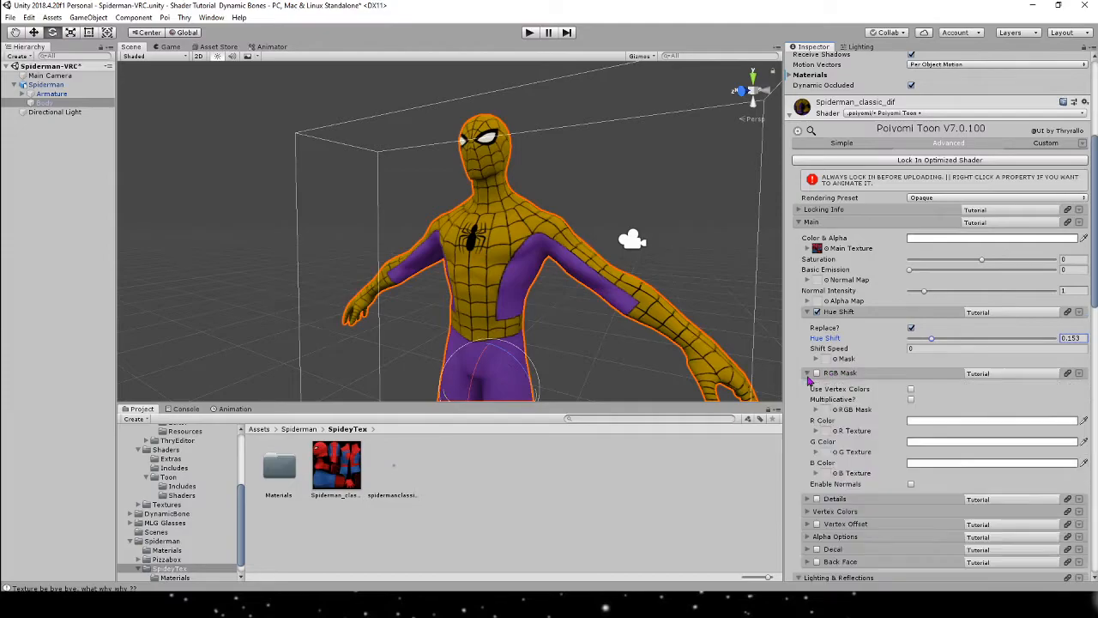
{"action": "left_click", "coordinate": [839, 413]}
{"action": "left_click", "coordinate": [891, 399]}
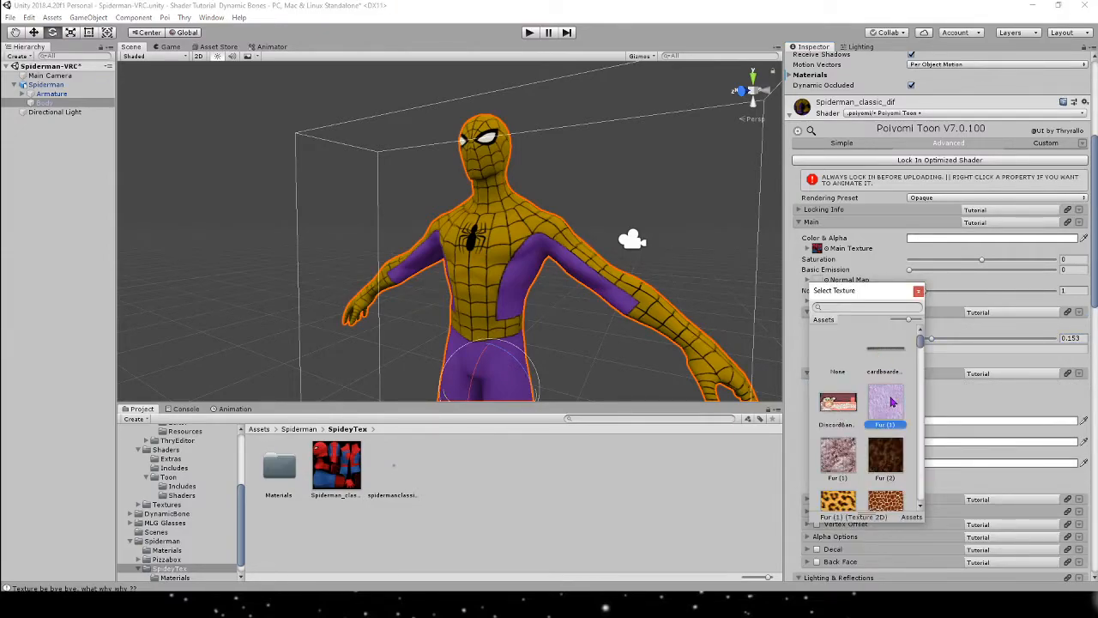
{"action": "left_click", "coordinate": [919, 291]}
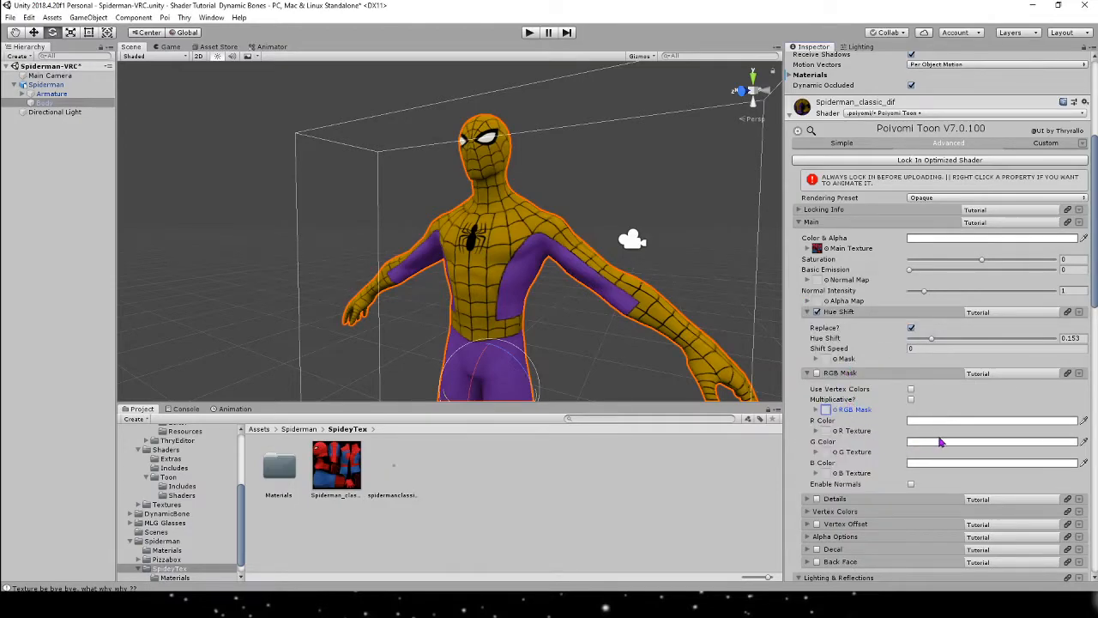
{"action": "left_click", "coordinate": [943, 421]}
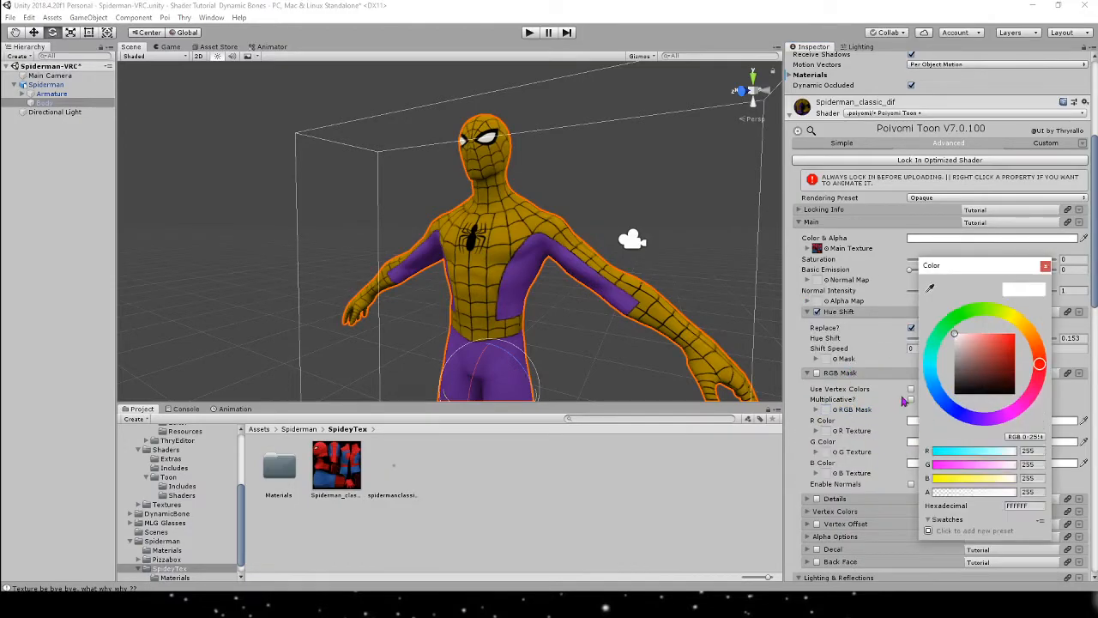
{"action": "left_click", "coordinate": [1045, 266]}
{"action": "left_click", "coordinate": [808, 374]}
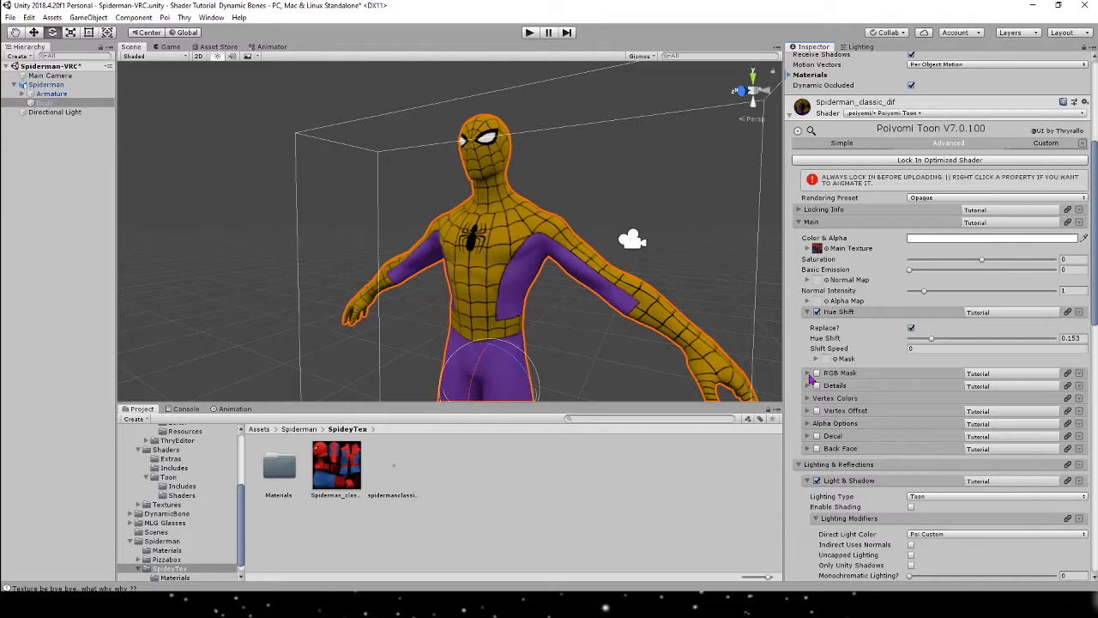
Enable Outlines on the body's Poiyomi Toon material and set the outline width to 4.
{"action": "scroll", "coordinate": [809, 378], "scroll_direction": "down", "scroll_amount": 2}
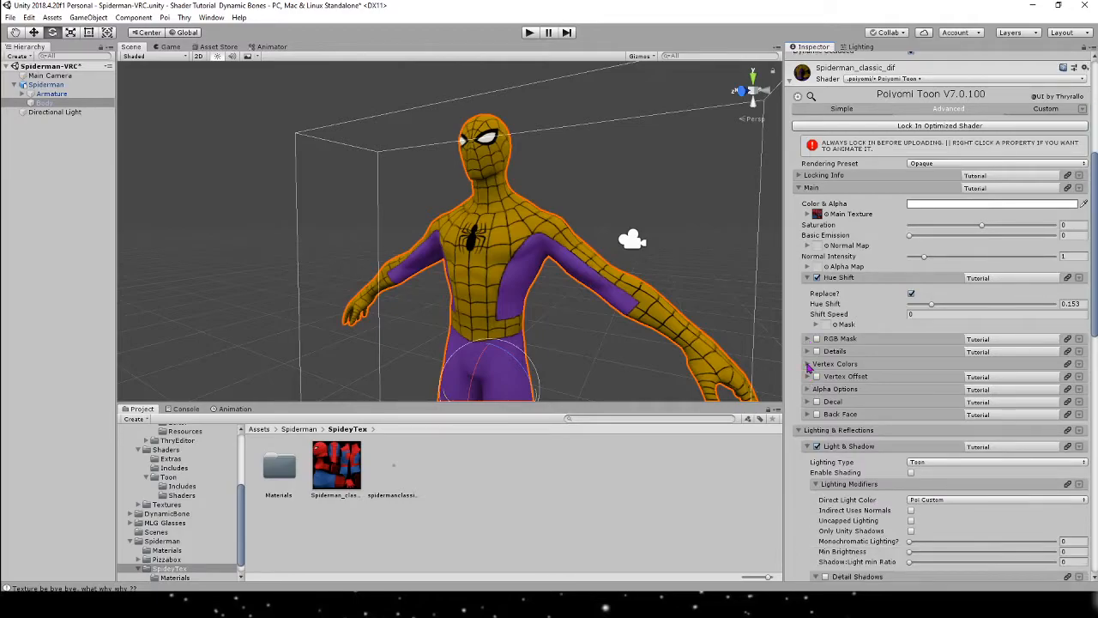
{"action": "scroll", "coordinate": [808, 367], "scroll_direction": "down", "scroll_amount": 5}
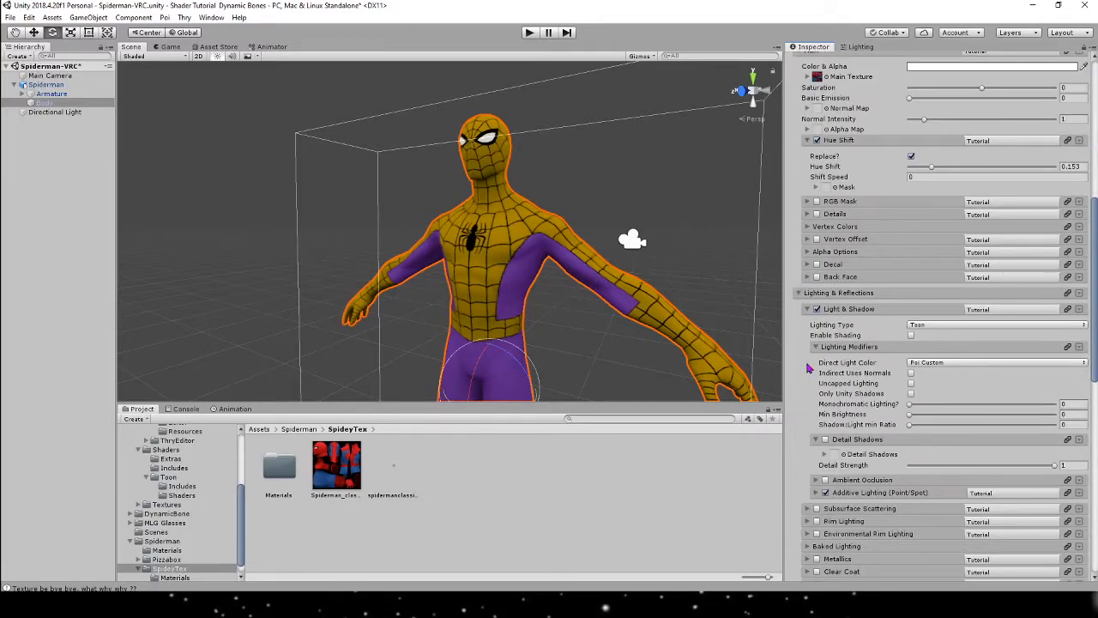
{"action": "scroll", "coordinate": [808, 367], "scroll_direction": "down", "scroll_amount": 3}
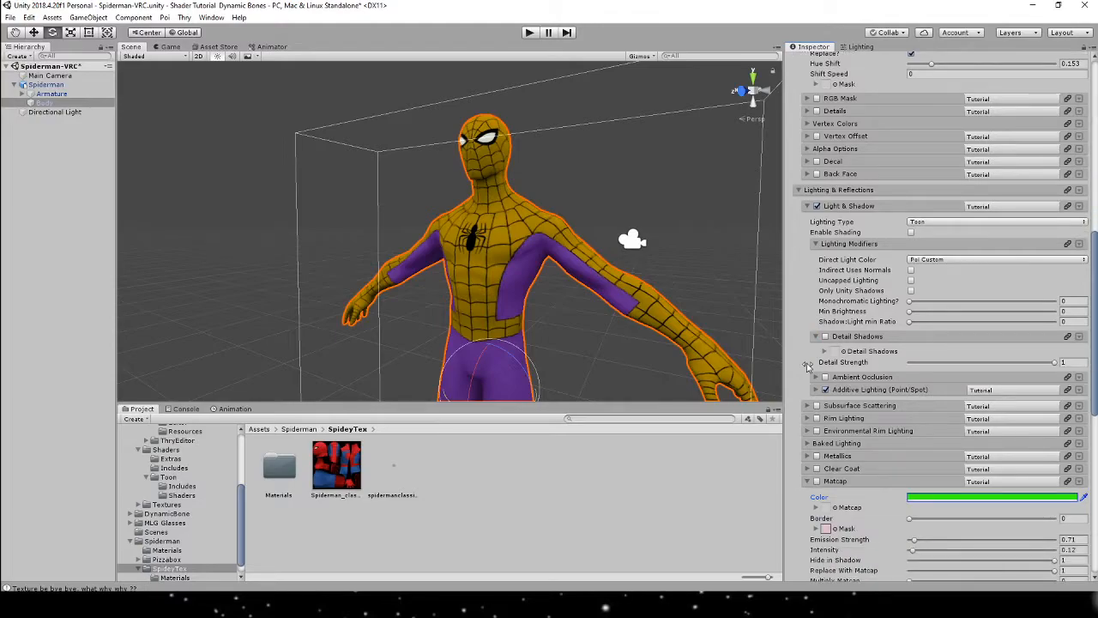
{"action": "scroll", "coordinate": [807, 364], "scroll_direction": "down", "scroll_amount": 8}
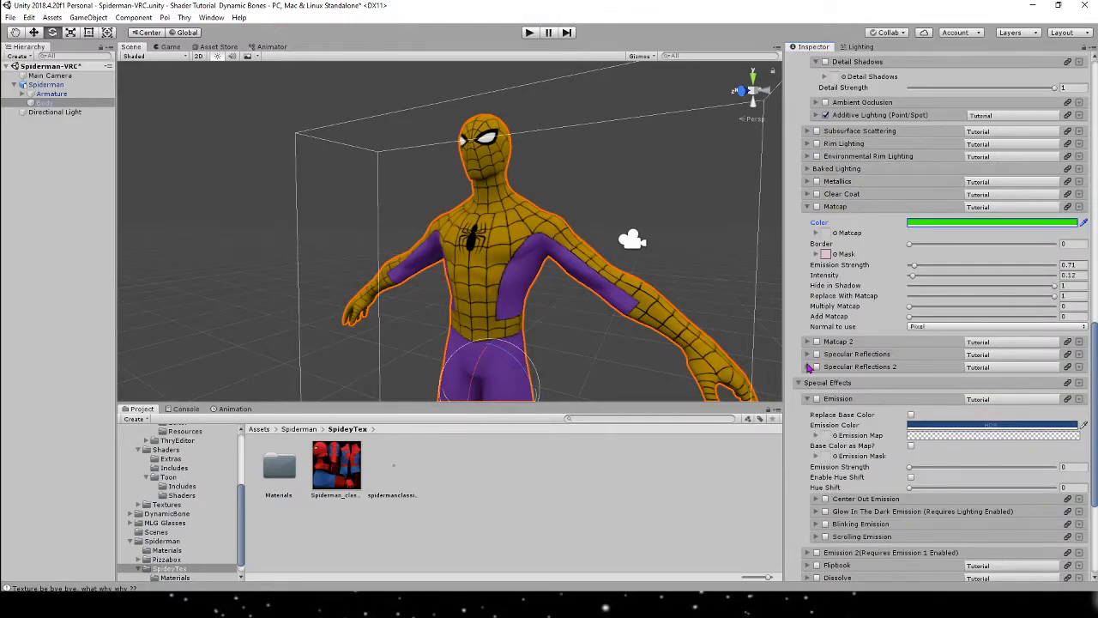
{"action": "scroll", "coordinate": [808, 367], "scroll_direction": "down", "scroll_amount": 6}
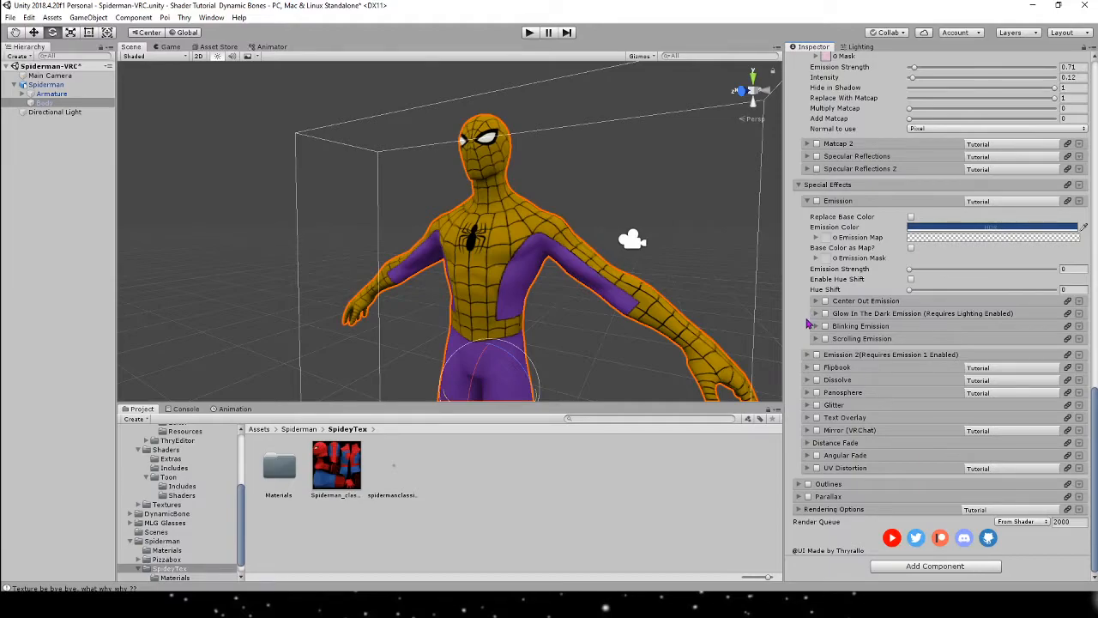
{"action": "left_click", "coordinate": [803, 483]}
{"action": "scroll", "coordinate": [820, 367], "scroll_direction": "down", "scroll_amount": 4}
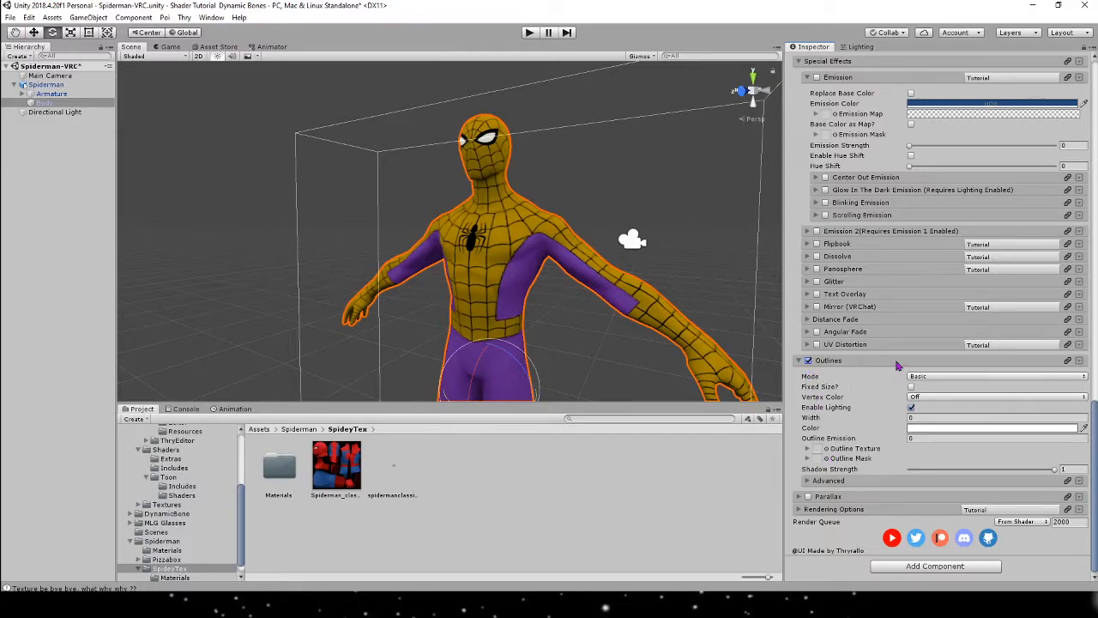
{"action": "left_click", "coordinate": [912, 418]}
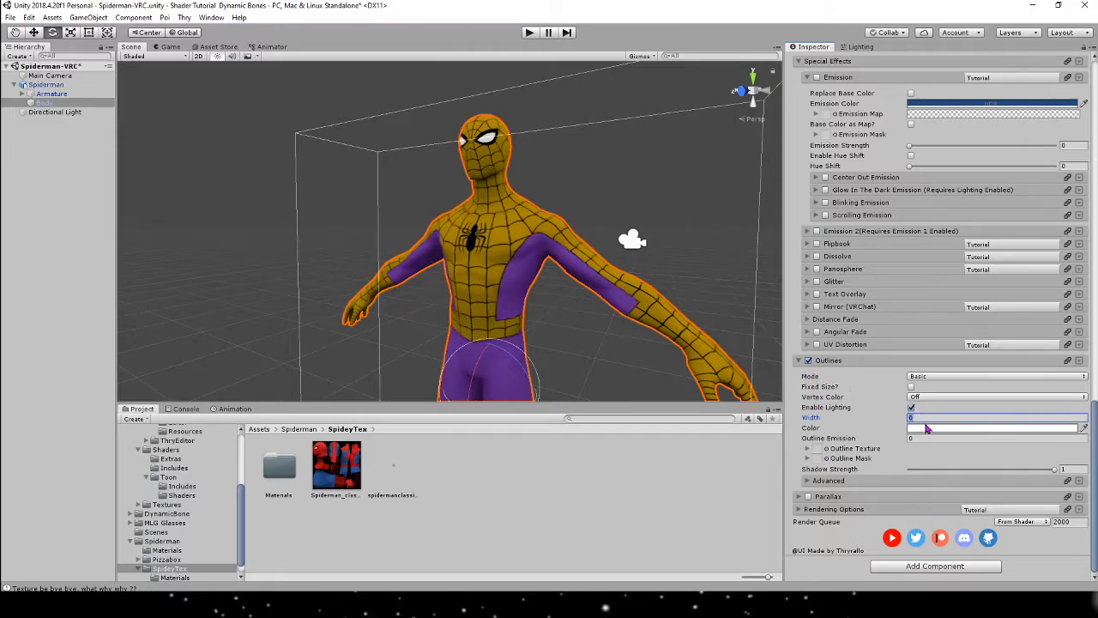
{"action": "type", "text": "4"}
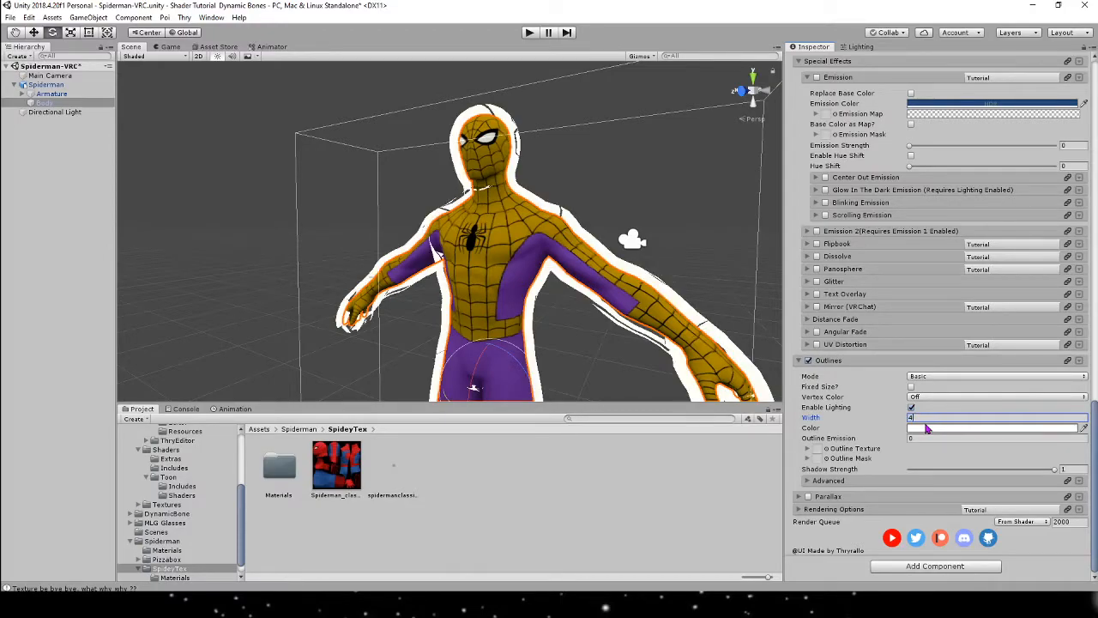
Turn off Enable Lighting for the outlines and view the outlined avatar from near and far.
{"action": "scroll", "coordinate": [719, 244], "scroll_direction": "down", "scroll_amount": 10}
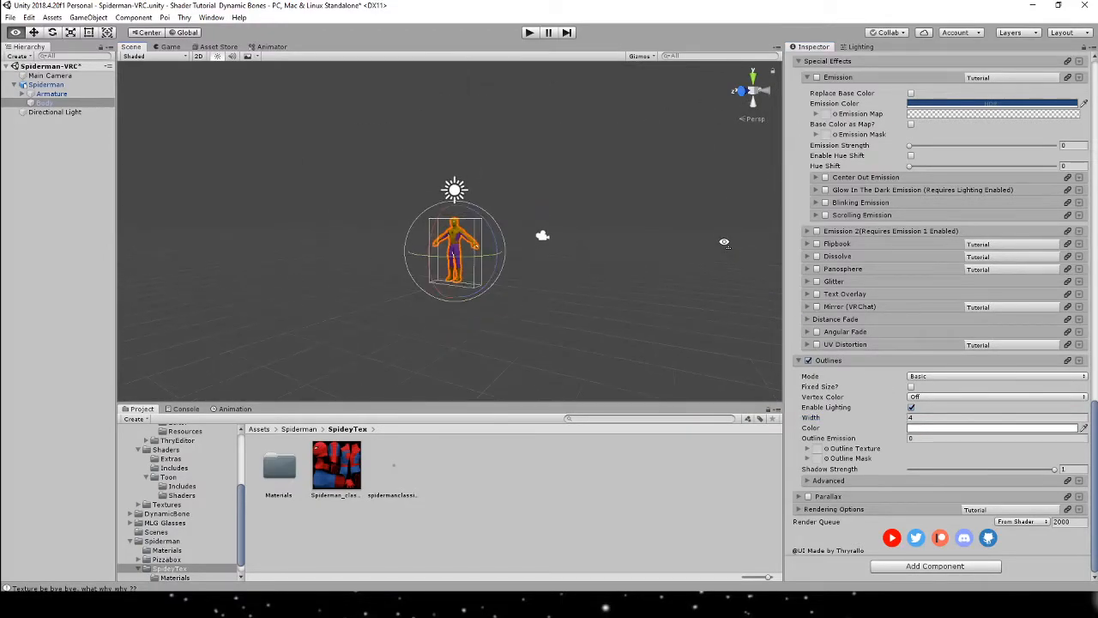
{"action": "scroll", "coordinate": [719, 244], "scroll_direction": "up", "scroll_amount": 6}
{"action": "scroll", "coordinate": [728, 243], "scroll_direction": "down", "scroll_amount": 6}
{"action": "scroll", "coordinate": [737, 241], "scroll_direction": "up", "scroll_amount": 2}
{"action": "scroll", "coordinate": [740, 242], "scroll_direction": "up", "scroll_amount": 5}
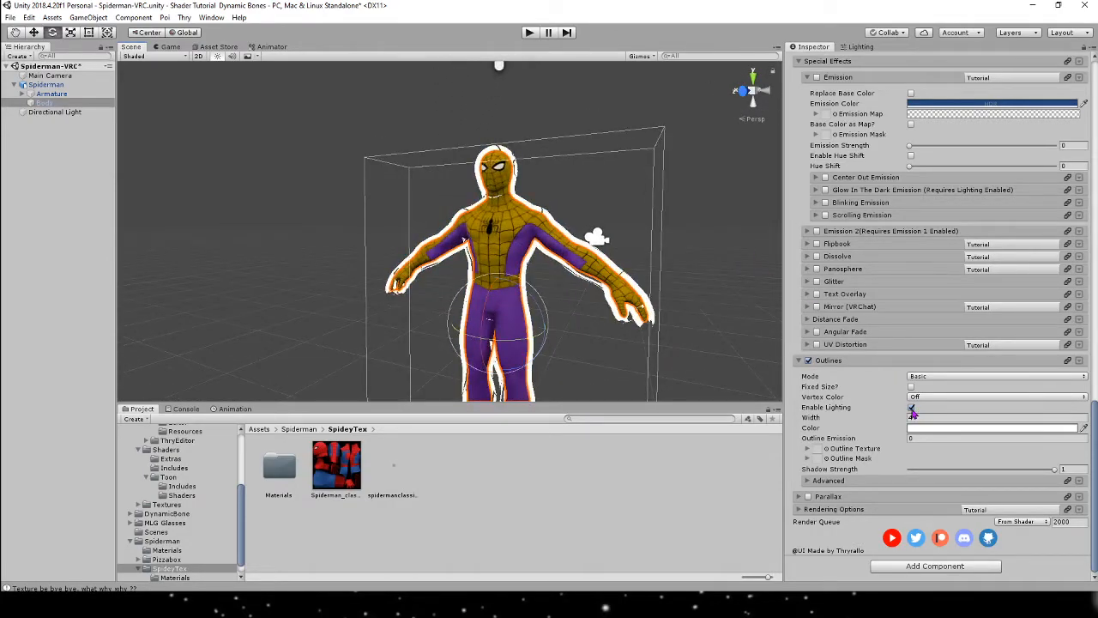
{"action": "scroll", "coordinate": [697, 296], "scroll_direction": "down", "scroll_amount": 8}
{"action": "scroll", "coordinate": [697, 296], "scroll_direction": "up", "scroll_amount": 5}
{"action": "left_click", "coordinate": [701, 292]}
{"action": "scroll", "coordinate": [702, 292], "scroll_direction": "down", "scroll_amount": 6}
{"action": "scroll", "coordinate": [703, 289], "scroll_direction": "down", "scroll_amount": 3}
{"action": "scroll", "coordinate": [703, 290], "scroll_direction": "up", "scroll_amount": 6}
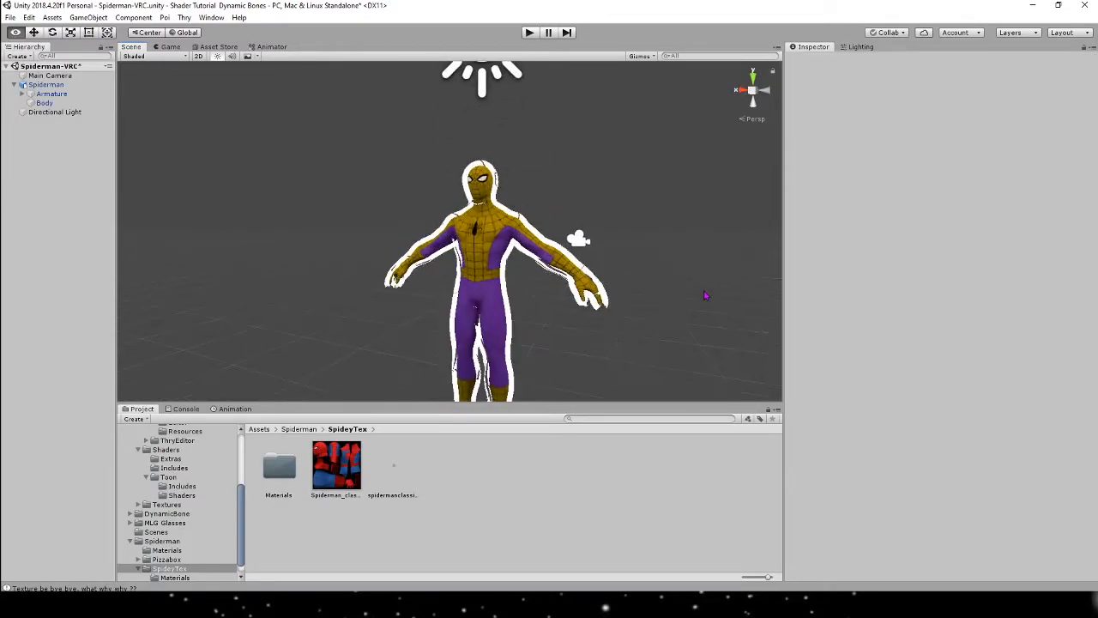
Reselect the body, recheck Enable Lighting in its Outlines settings, and examine the white outline from another distance.
{"action": "left_click", "coordinate": [484, 236]}
{"action": "left_click", "coordinate": [635, 236]}
{"action": "scroll", "coordinate": [635, 236], "scroll_direction": "down", "scroll_amount": 6}
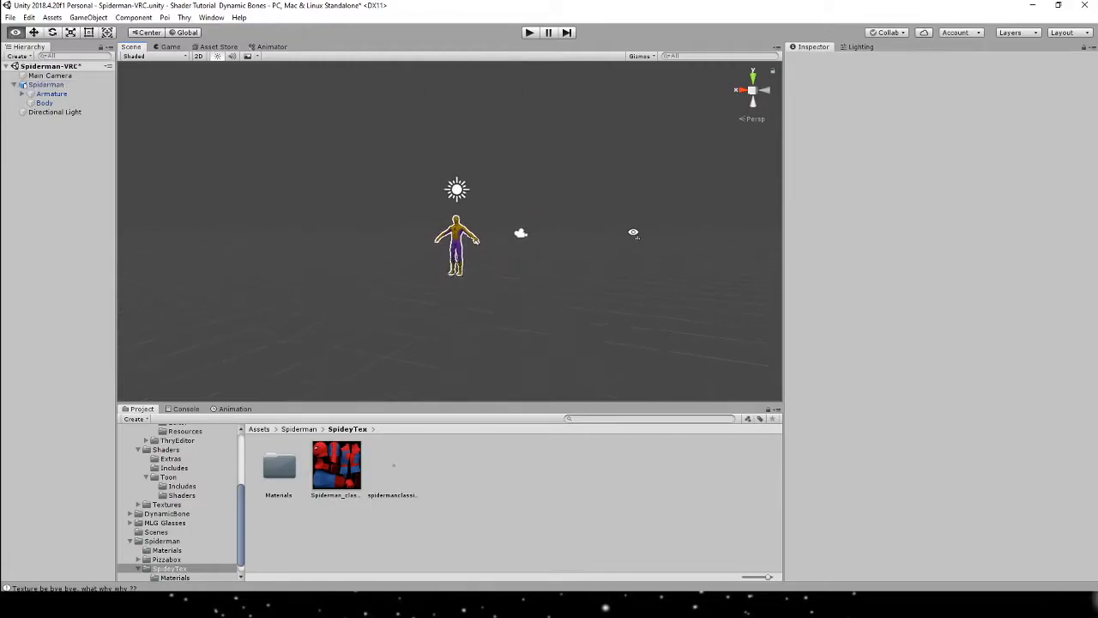
{"action": "left_click", "coordinate": [461, 245]}
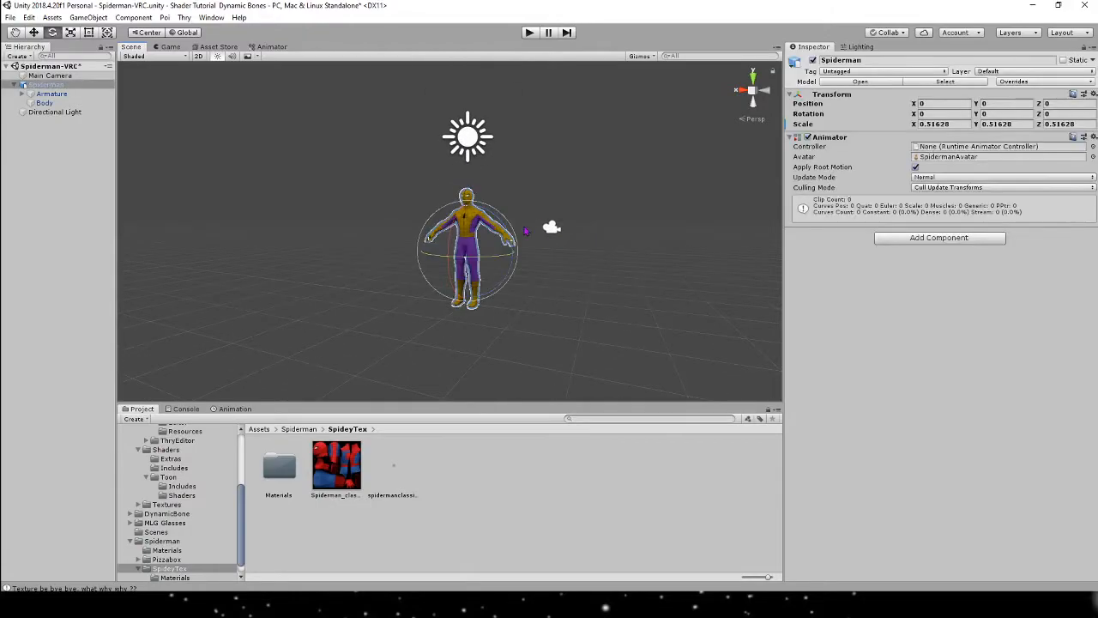
{"action": "key", "text": "f"}
{"action": "left_click", "coordinate": [522, 217]}
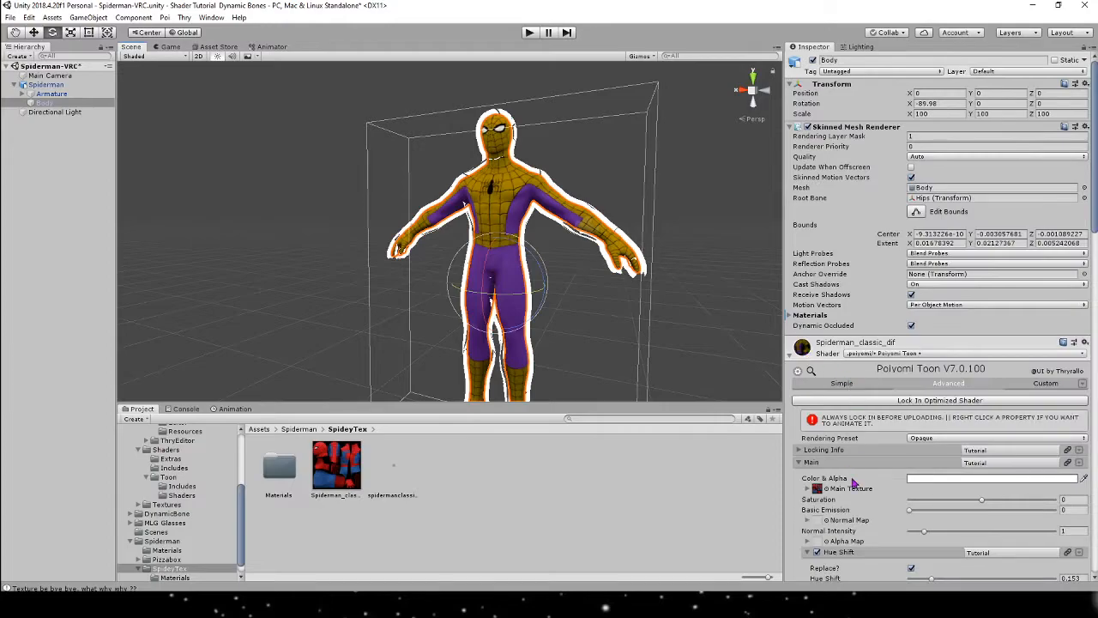
{"action": "scroll", "coordinate": [863, 440], "scroll_direction": "down", "scroll_amount": 10}
{"action": "scroll", "coordinate": [877, 347], "scroll_direction": "down", "scroll_amount": 8}
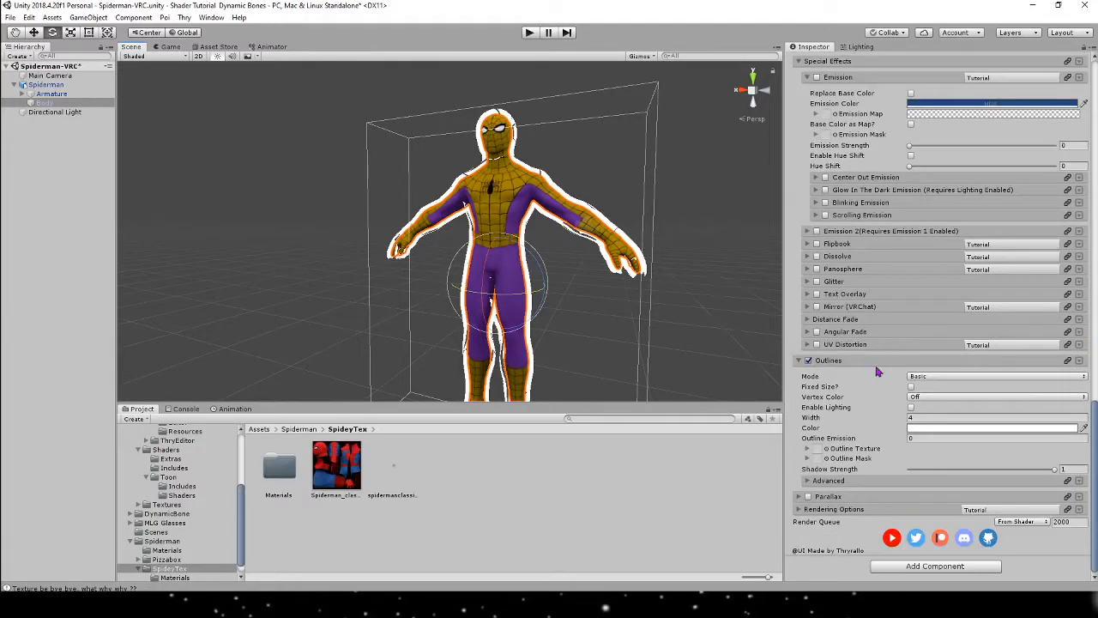
{"action": "left_click", "coordinate": [911, 409]}
{"action": "left_click", "coordinate": [747, 319]}
{"action": "key", "text": "s"}
{"action": "right_click_drag", "start_coordinate": [713, 292], "coordinate": [713, 291]}
{"action": "key", "text": "w"}
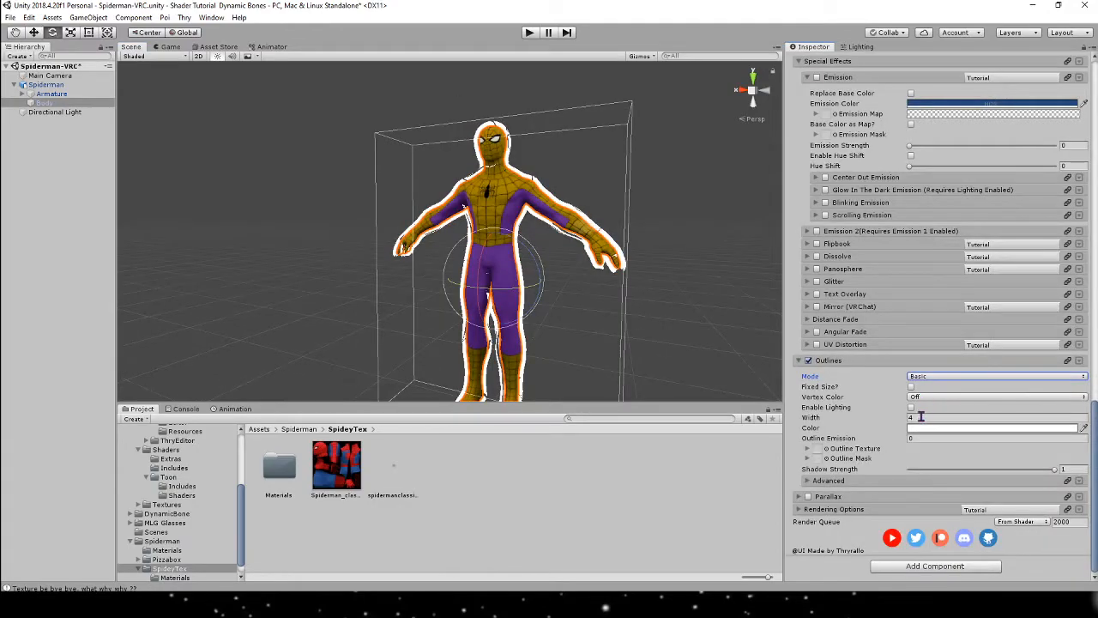
Set the outline color to black (hex 000000).
{"action": "left_click", "coordinate": [923, 427]}
{"action": "left_click_drag", "start_coordinate": [968, 354], "coordinate": [955, 422]}
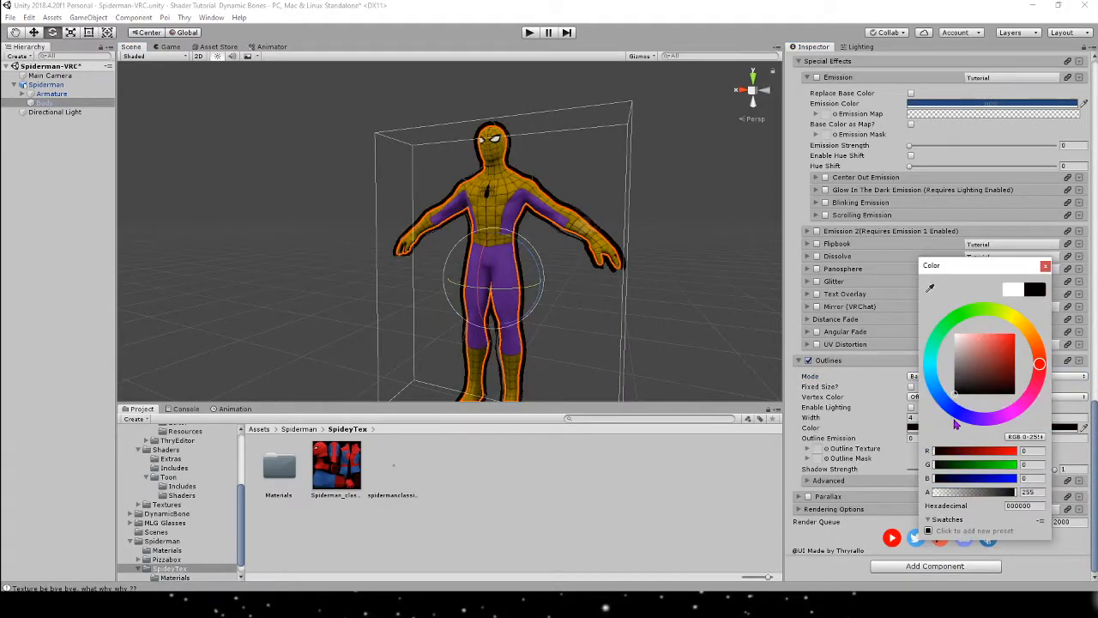
{"action": "left_click", "coordinate": [873, 428]}
Try outline widths of 1 and 2 with the black outline color.
{"action": "left_click", "coordinate": [914, 418]}
{"action": "type", "text": "1"}
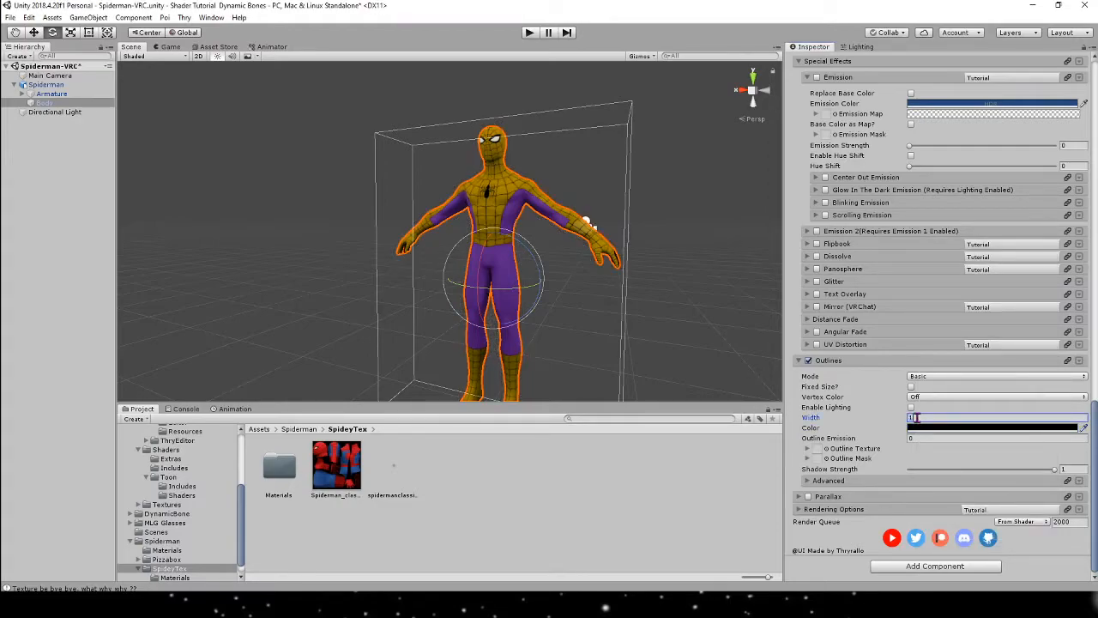
{"action": "key", "text": "BackSpace"}
{"action": "type", "text": "2"}
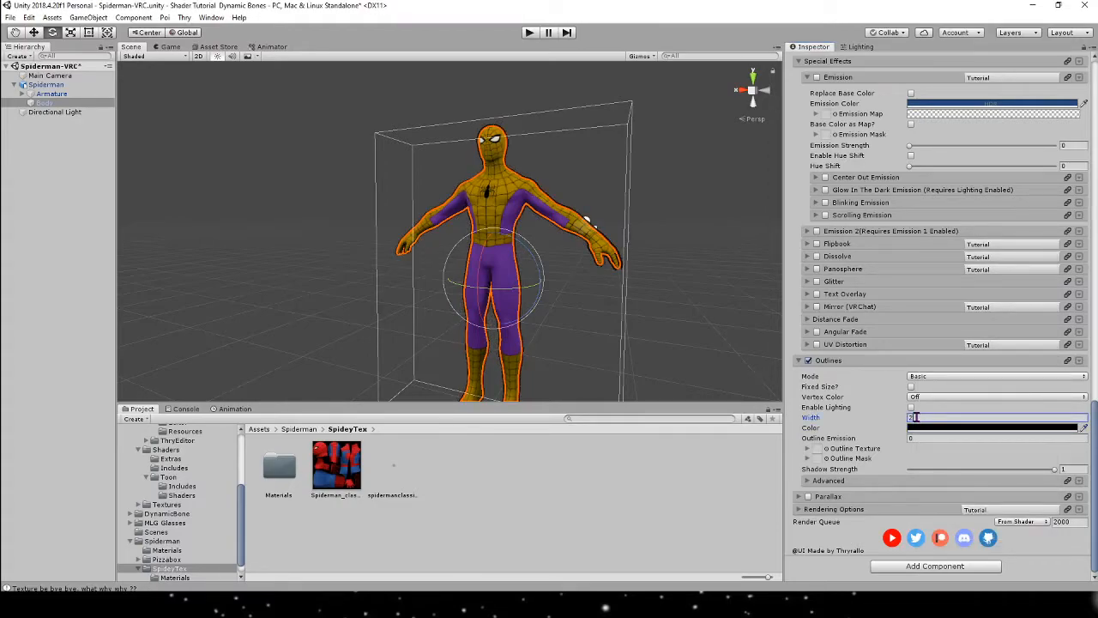
View the avatar up close, reselect the body, and set its outline width to 0.5.
{"action": "left_click", "coordinate": [739, 281]}
{"action": "scroll", "coordinate": [600, 206], "scroll_direction": "up", "scroll_amount": 10}
{"action": "right_click_drag", "start_coordinate": [605, 210], "coordinate": [664, 256]}
{"action": "double_click", "coordinate": [469, 249]}
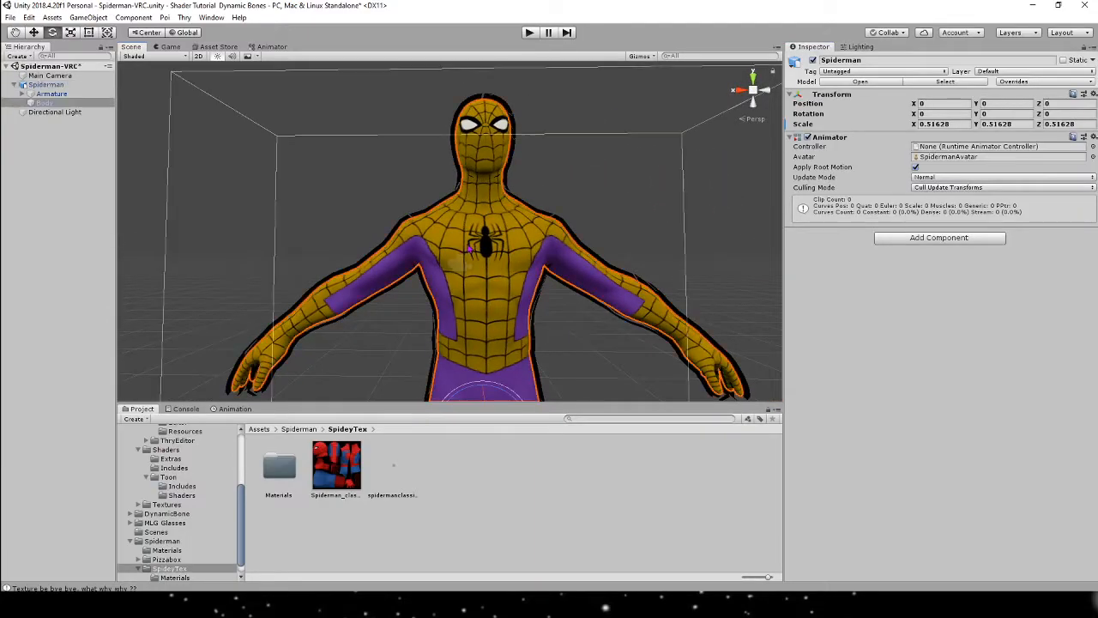
{"action": "scroll", "coordinate": [902, 466], "scroll_direction": "down", "scroll_amount": 15}
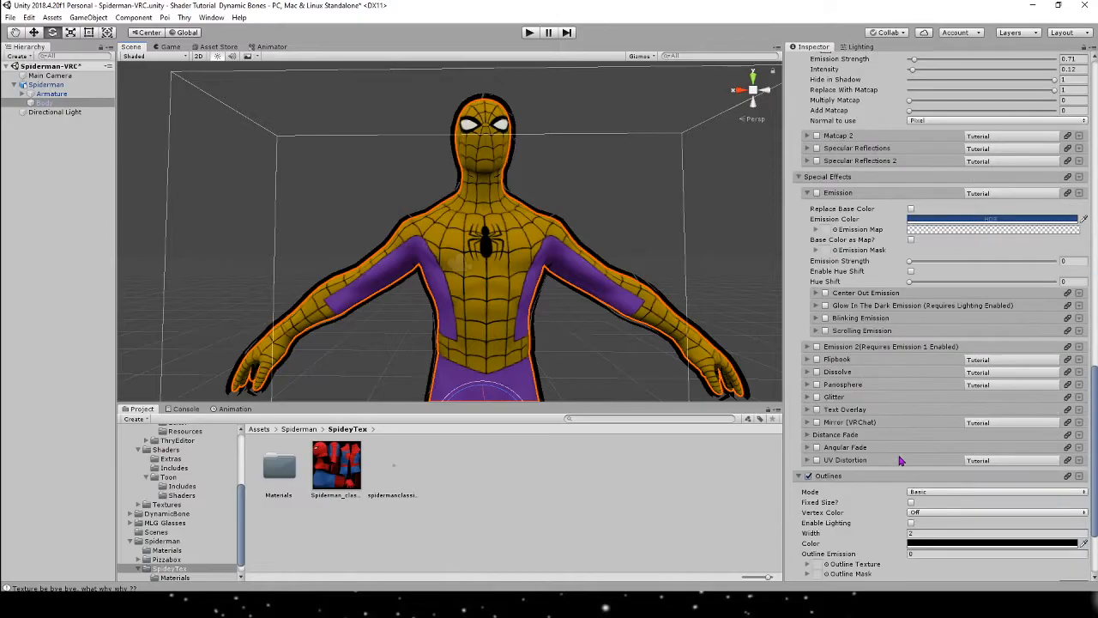
{"action": "left_click", "coordinate": [931, 417]}
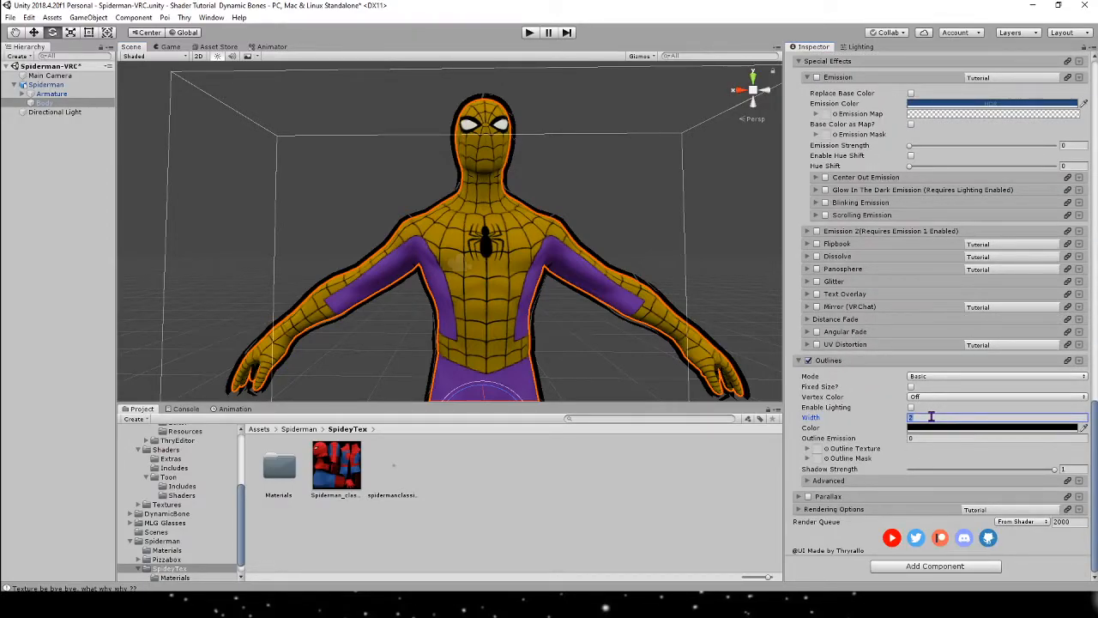
{"action": "type", "text": "0.5"}
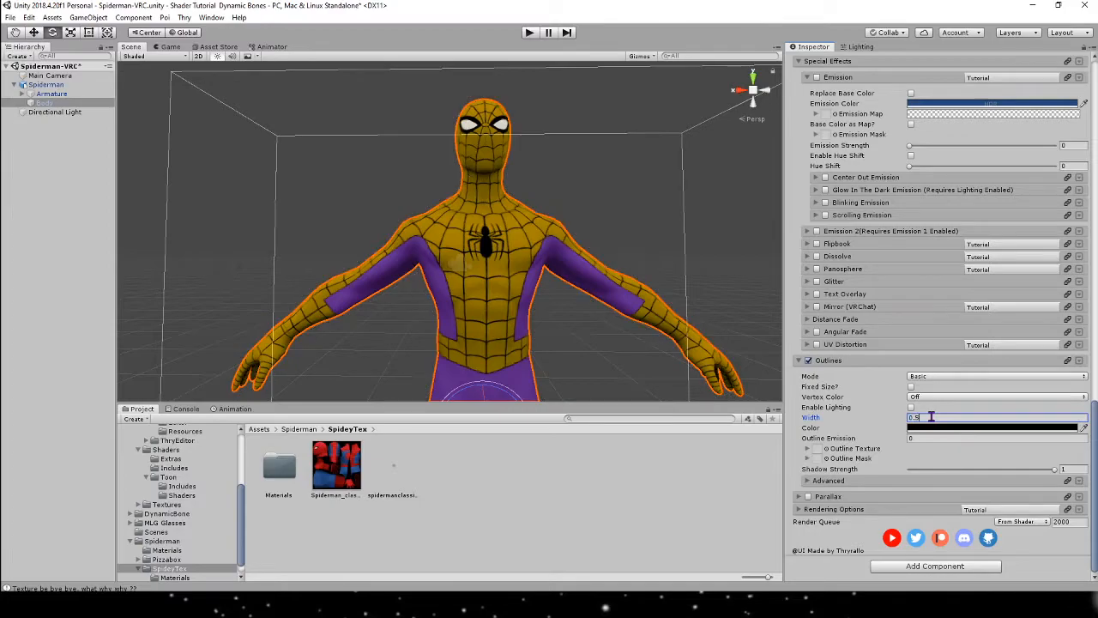
Check the thin outline from the side, reselect the body, set Outline Emission to 1, and make the outline color white.
{"action": "left_click", "coordinate": [751, 269]}
{"action": "left_click_drag", "start_coordinate": [731, 272], "coordinate": [524, 272], "text": "alt"}
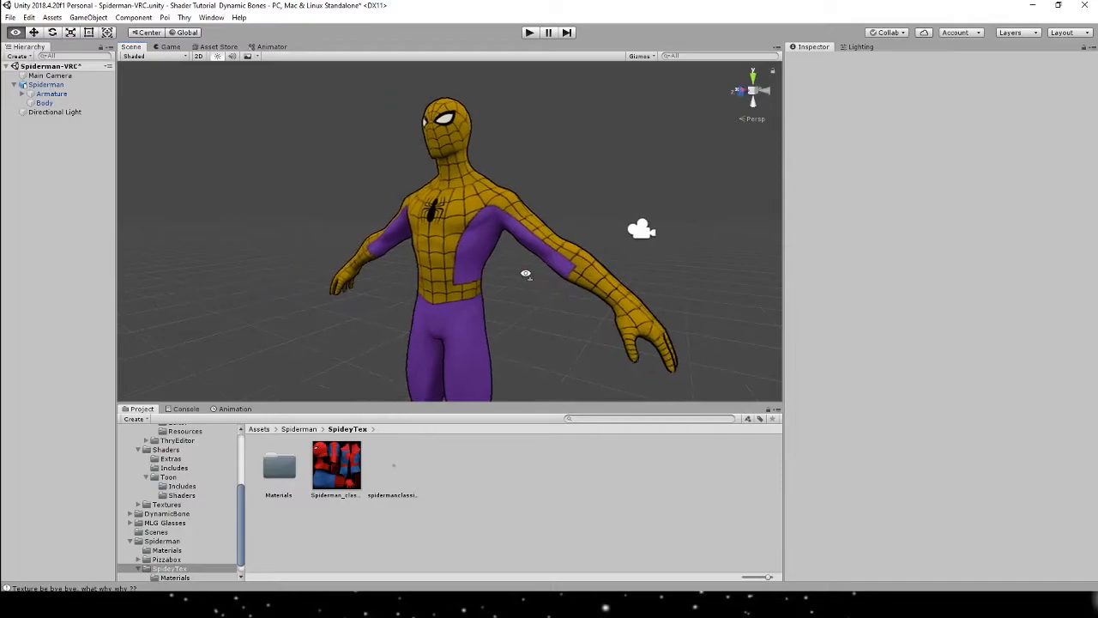
{"action": "left_click", "coordinate": [445, 210]}
{"action": "left_click", "coordinate": [444, 210]}
{"action": "scroll", "coordinate": [923, 439], "scroll_direction": "down", "scroll_amount": 10}
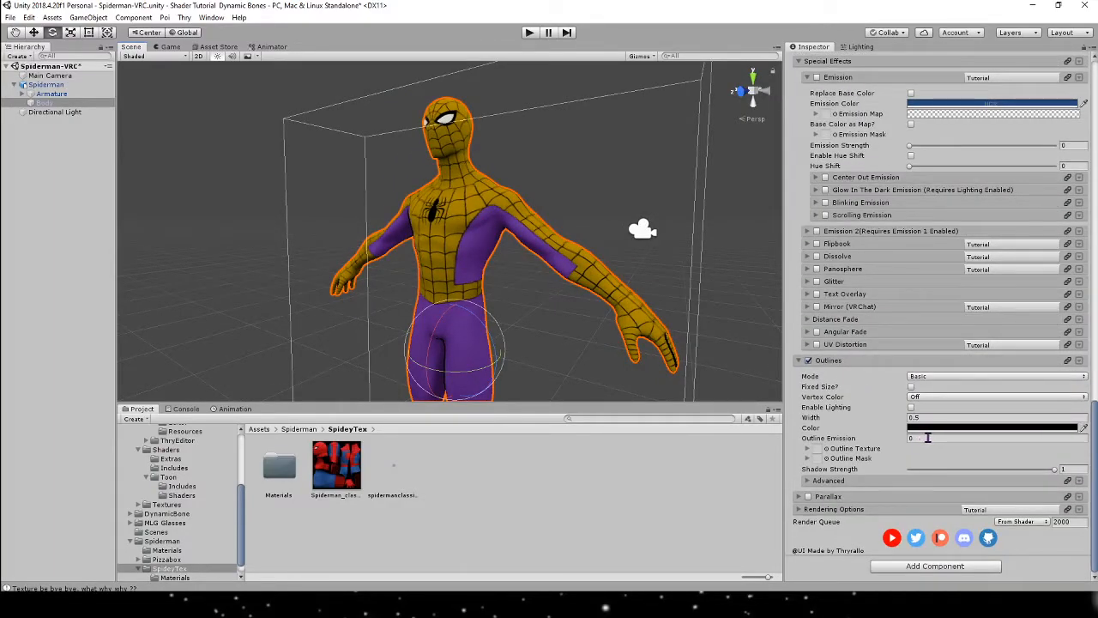
{"action": "left_click", "coordinate": [927, 437]}
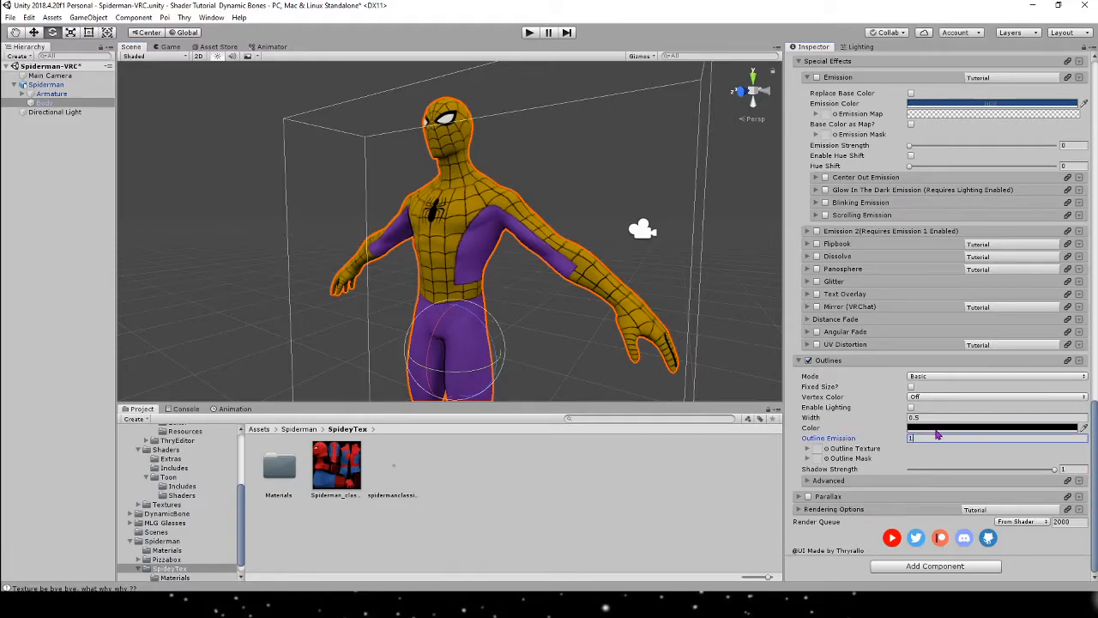
{"action": "left_click", "coordinate": [941, 427]}
{"action": "left_click", "coordinate": [966, 357]}
{"action": "left_click", "coordinate": [729, 272]}
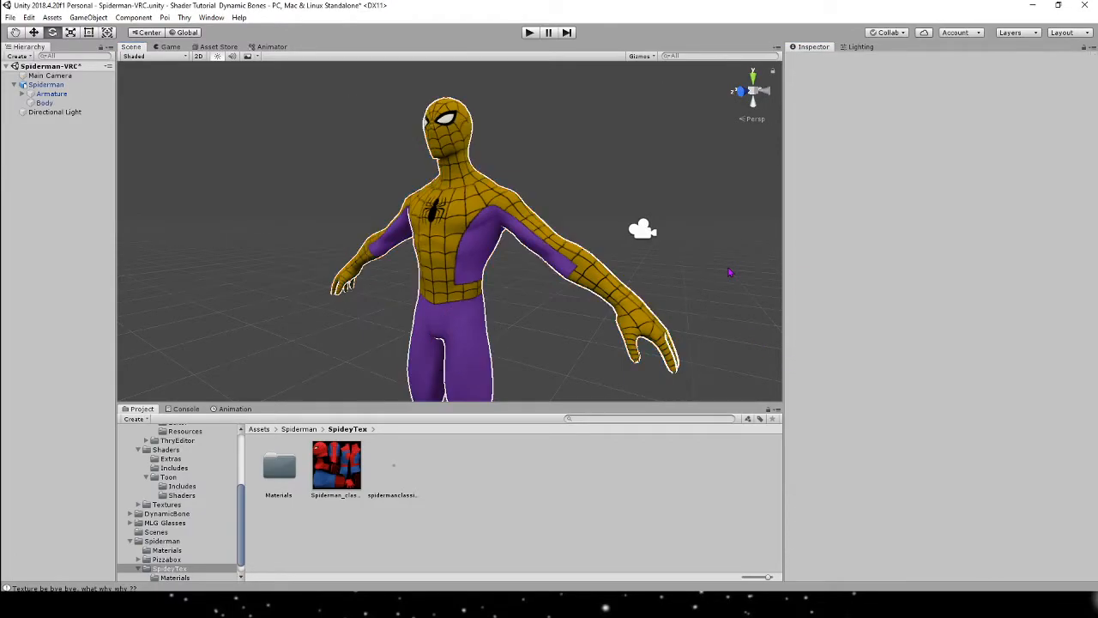
Toggle the scene lighting off and on twice to check the white emissive outline.
{"action": "scroll", "coordinate": [644, 219], "scroll_direction": "down", "scroll_amount": 3}
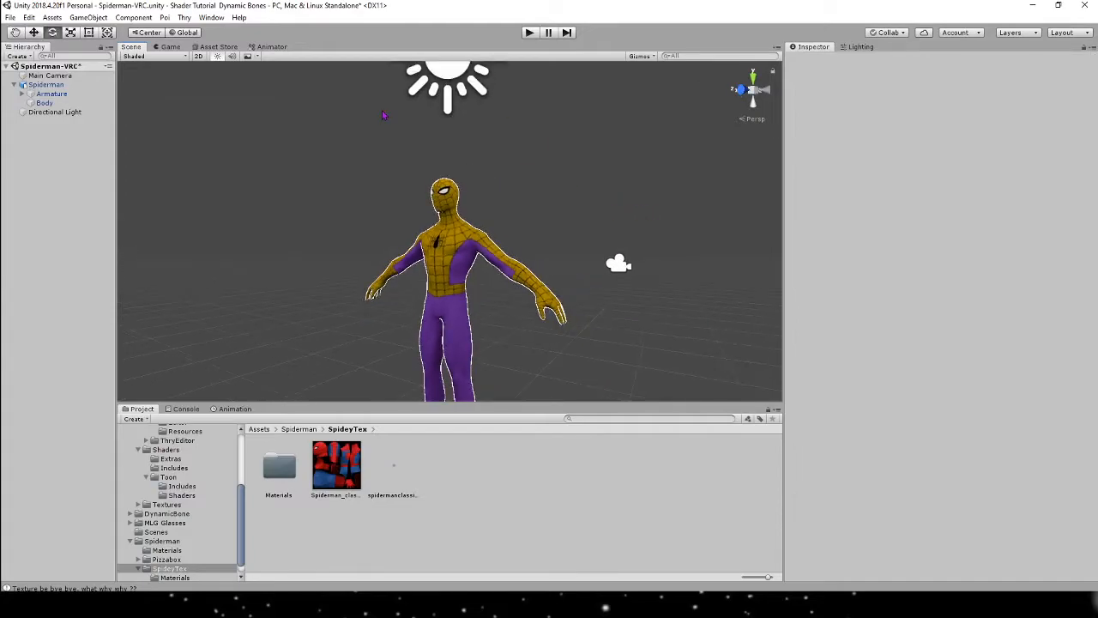
{"action": "left_click", "coordinate": [217, 56]}
{"action": "left_click", "coordinate": [216, 57]}
{"action": "left_click", "coordinate": [217, 56]}
{"action": "left_click", "coordinate": [217, 56]}
{"action": "scroll", "coordinate": [490, 177], "scroll_direction": "up", "scroll_amount": 5}
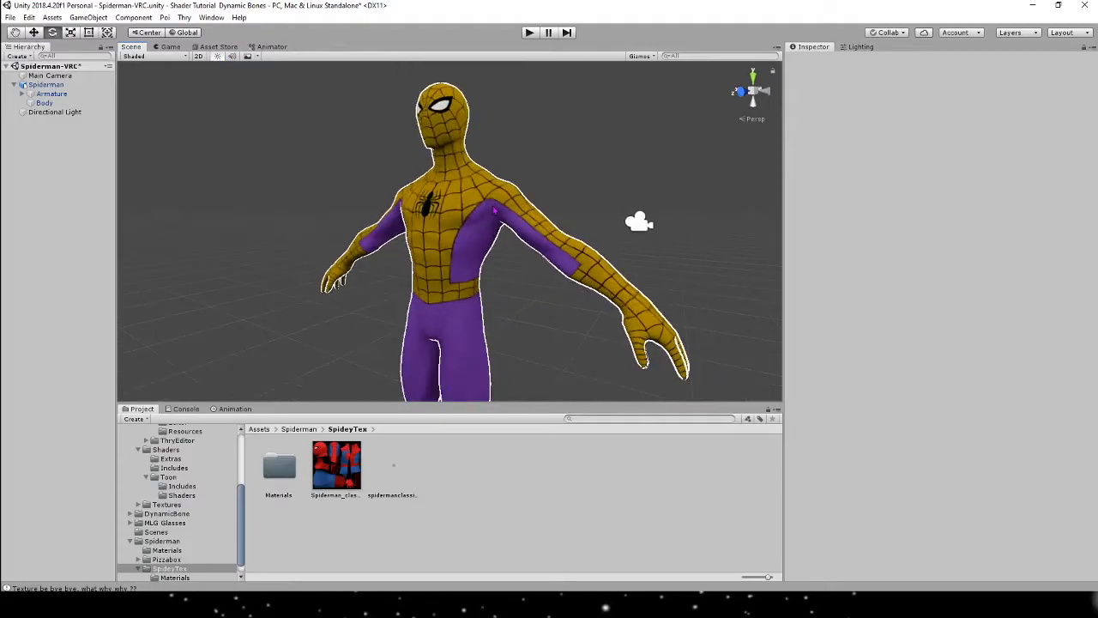
Reselect the body, set the outline color back to black, and set Outline Emission to 0.
{"action": "left_click", "coordinate": [494, 210]}
{"action": "scroll", "coordinate": [494, 209], "scroll_direction": "up", "scroll_amount": 3}
{"action": "left_click", "coordinate": [536, 200]}
{"action": "scroll", "coordinate": [613, 129], "scroll_direction": "up", "scroll_amount": 3}
{"action": "right_click_drag", "start_coordinate": [617, 120], "coordinate": [578, 199]}
{"action": "scroll", "coordinate": [916, 480], "scroll_direction": "down", "scroll_amount": 15}
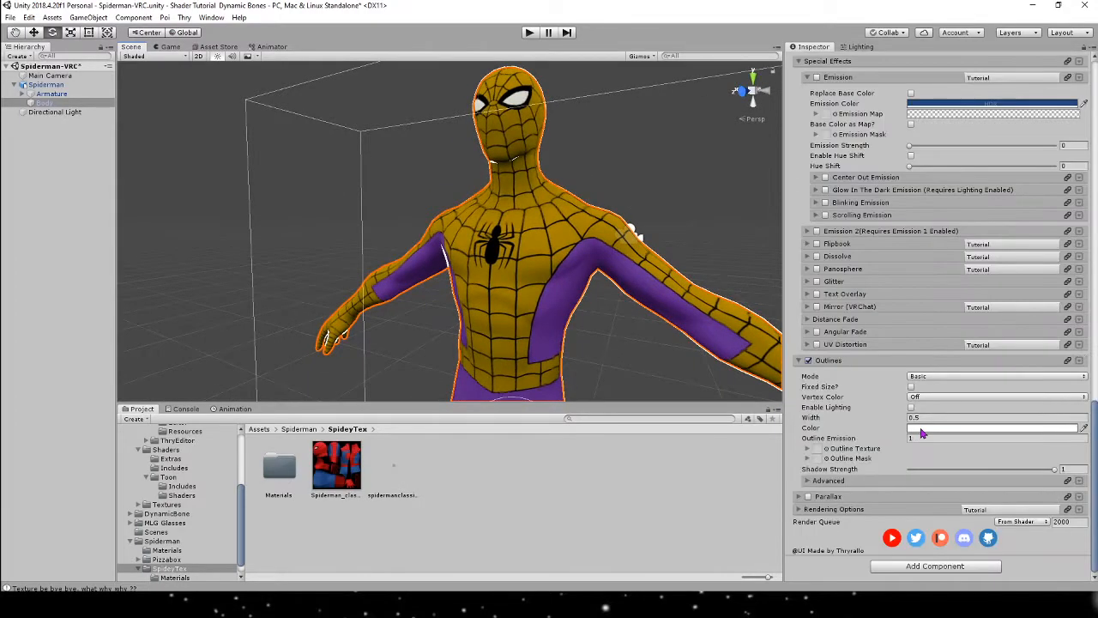
{"action": "left_click", "coordinate": [919, 429]}
{"action": "left_click", "coordinate": [852, 381]}
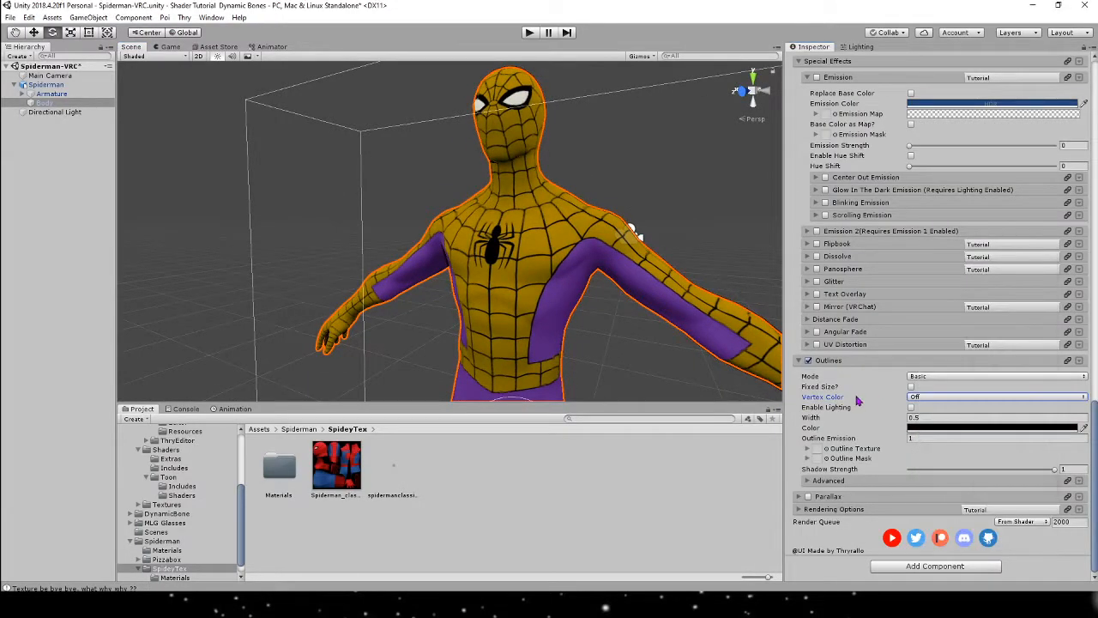
{"action": "left_click", "coordinate": [927, 439]}
{"action": "key", "text": "BackSpace"}
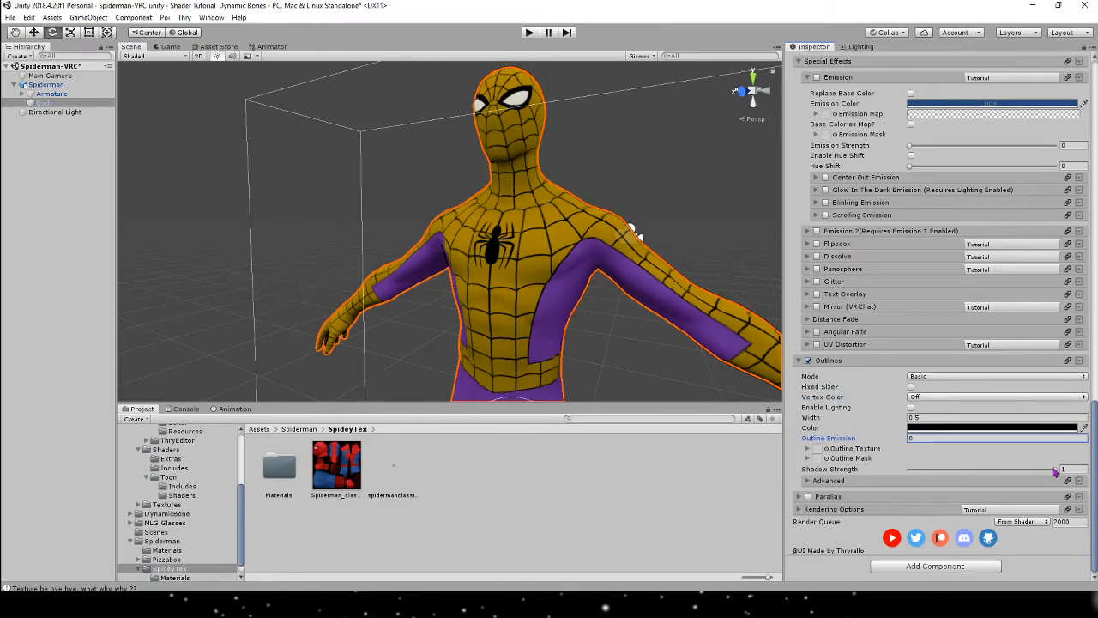
Set the Shadow Strength of the outlines to 0.
{"action": "key", "text": "Tab"}
{"action": "left_click_drag", "start_coordinate": [1022, 468], "coordinate": [921, 469]}
{"action": "left_click_drag", "start_coordinate": [846, 464], "coordinate": [823, 468]}
Select the Directional Light and rotate it to check how the outlined avatar reacts to the light direction.
{"action": "mouse_move", "coordinate": [617, 231]}
{"action": "left_mouse_down", "text": "alt"}
{"action": "mouse_move", "coordinate": [584, 237]}
{"action": "mouse_move", "coordinate": [634, 228]}
{"action": "left_mouse_up", "text": "alt"}
{"action": "scroll", "coordinate": [635, 228], "scroll_direction": "down", "scroll_amount": 5}
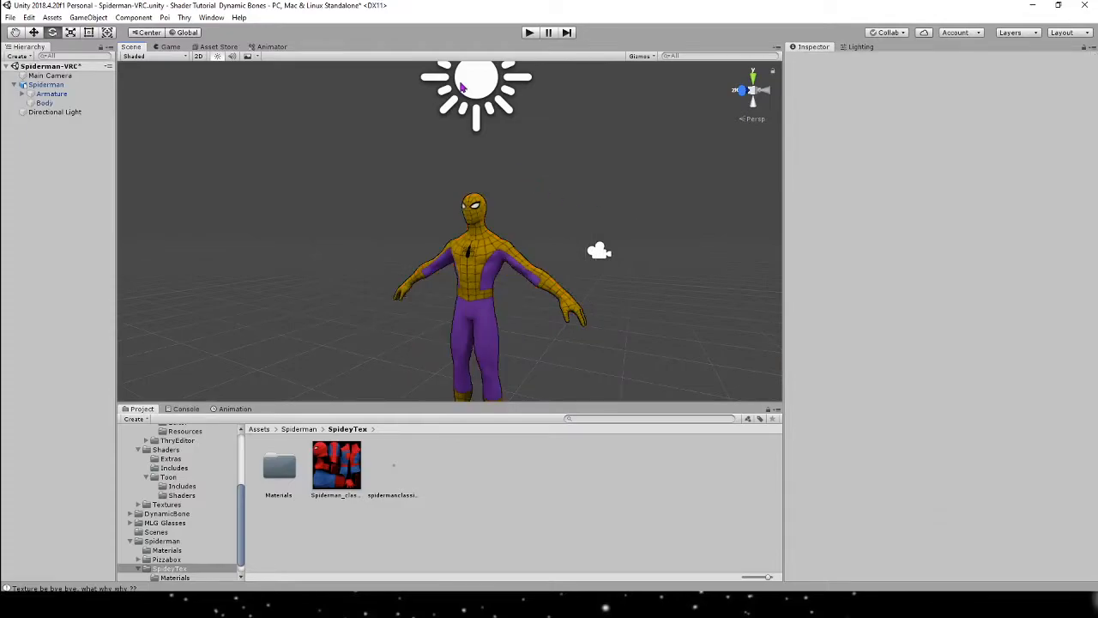
{"action": "left_click", "coordinate": [461, 118]}
{"action": "left_click_drag", "start_coordinate": [461, 117], "coordinate": [241, 122]}
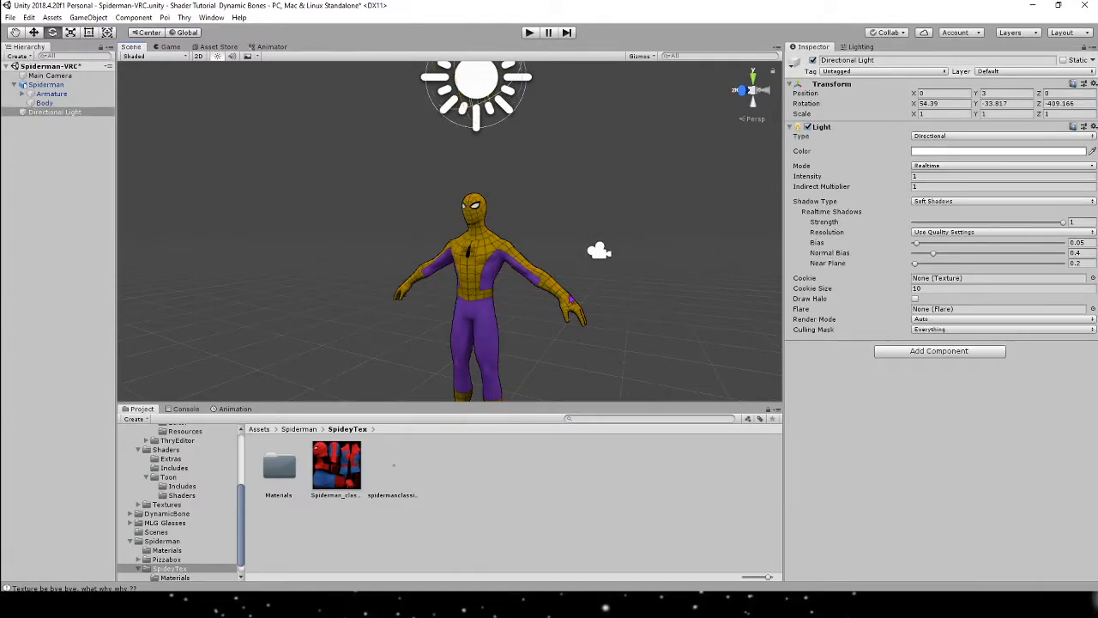
Review the body material's Outlines settings and inspect the outlined avatar up close without a selection.
{"action": "left_click", "coordinate": [23, 84]}
{"action": "left_click", "coordinate": [44, 102]}
{"action": "scroll", "coordinate": [943, 360], "scroll_direction": "down", "scroll_amount": 15}
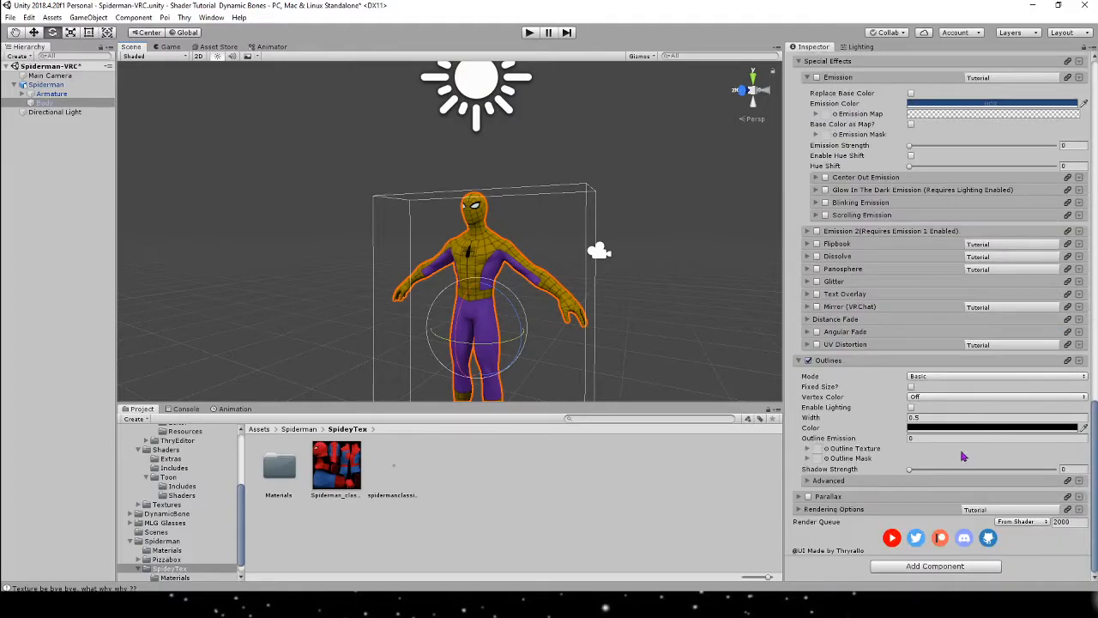
{"action": "left_click", "coordinate": [652, 304]}
{"action": "scroll", "coordinate": [632, 284], "scroll_direction": "up", "scroll_amount": 10}
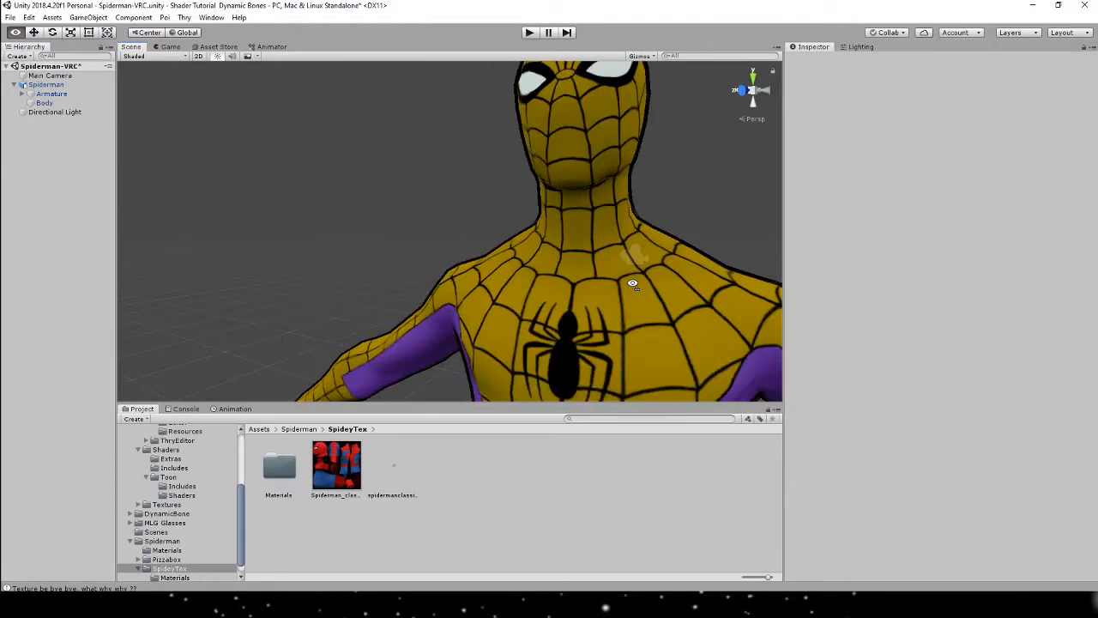
{"action": "scroll", "coordinate": [632, 284], "scroll_direction": "down", "scroll_amount": 10}
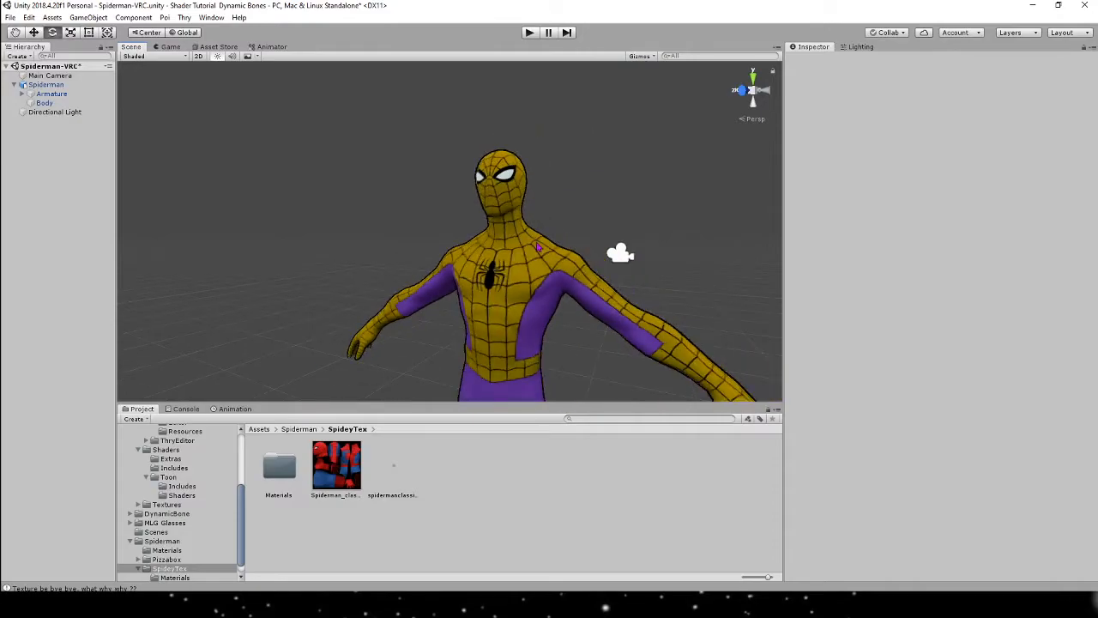
Reselect the body, expand its Mirror (VRChat) settings and review the Show in mirror options.
{"action": "left_click", "coordinate": [639, 296]}
{"action": "scroll", "coordinate": [809, 436], "scroll_direction": "down", "scroll_amount": 10}
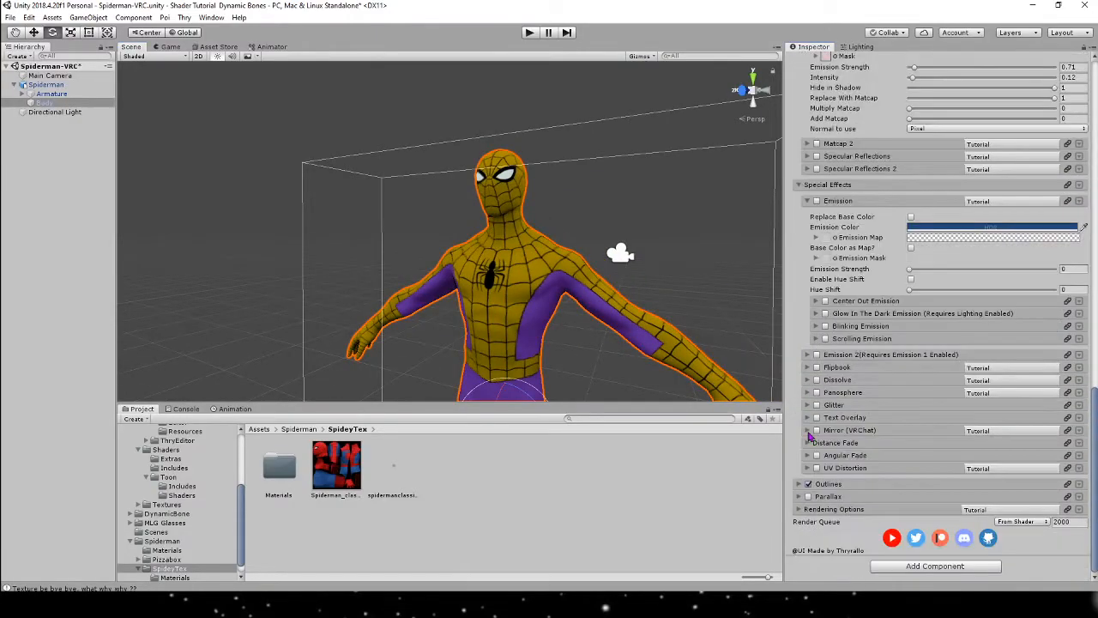
{"action": "left_click", "coordinate": [807, 431]}
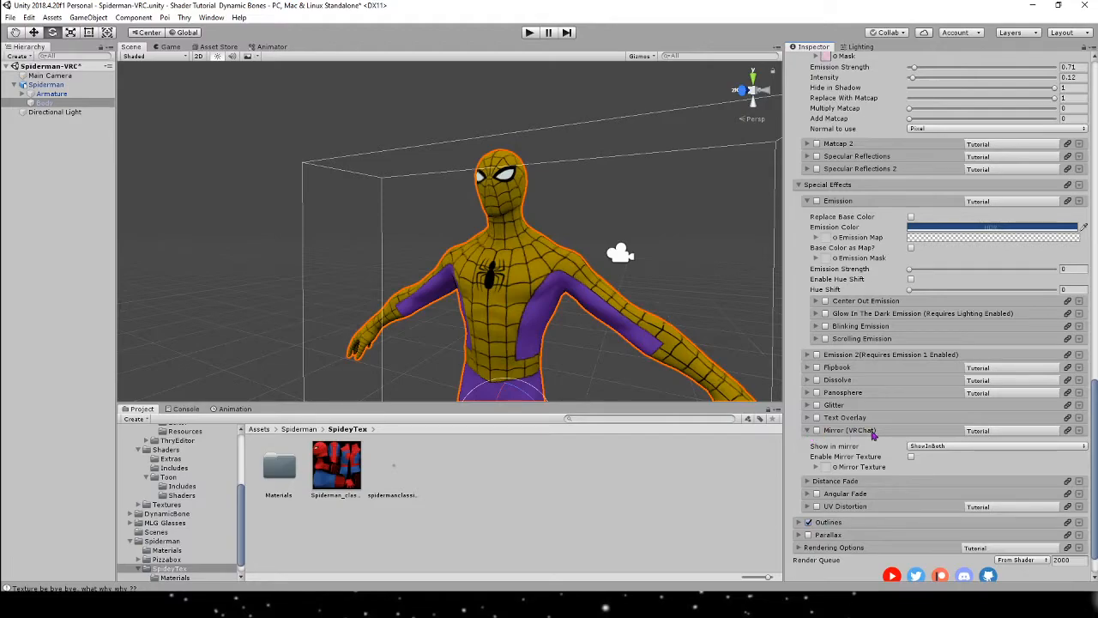
{"action": "left_click", "coordinate": [931, 447]}
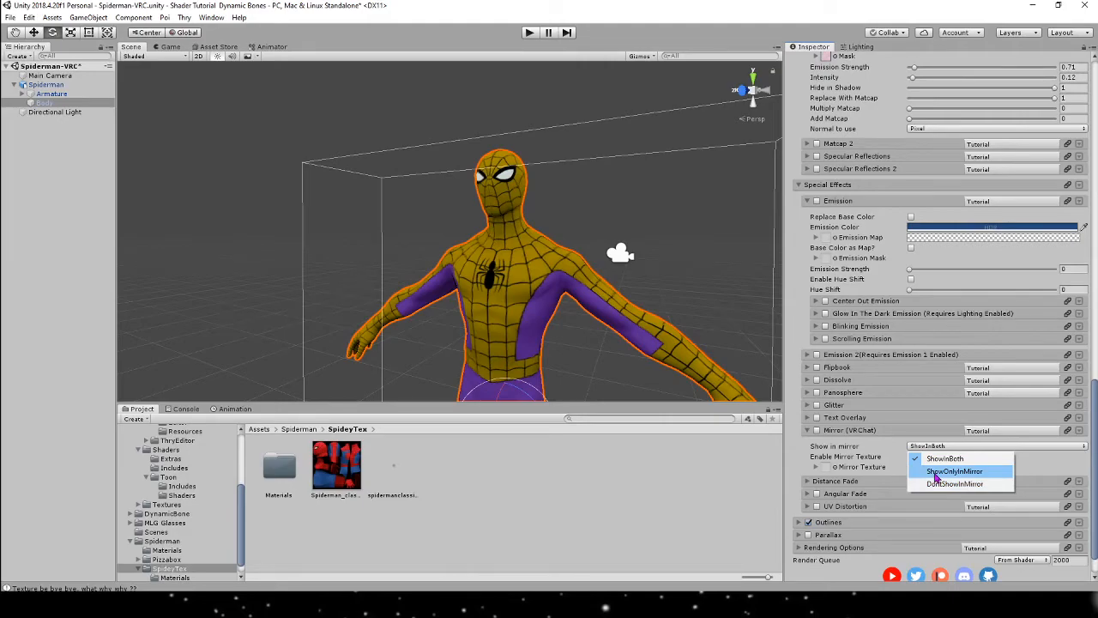
{"action": "left_click", "coordinate": [935, 477]}
Enable Mirror (VRChat) on the body material, set Show in mirror to DontShowInMirror, and collapse the section.
{"action": "left_click", "coordinate": [606, 216]}
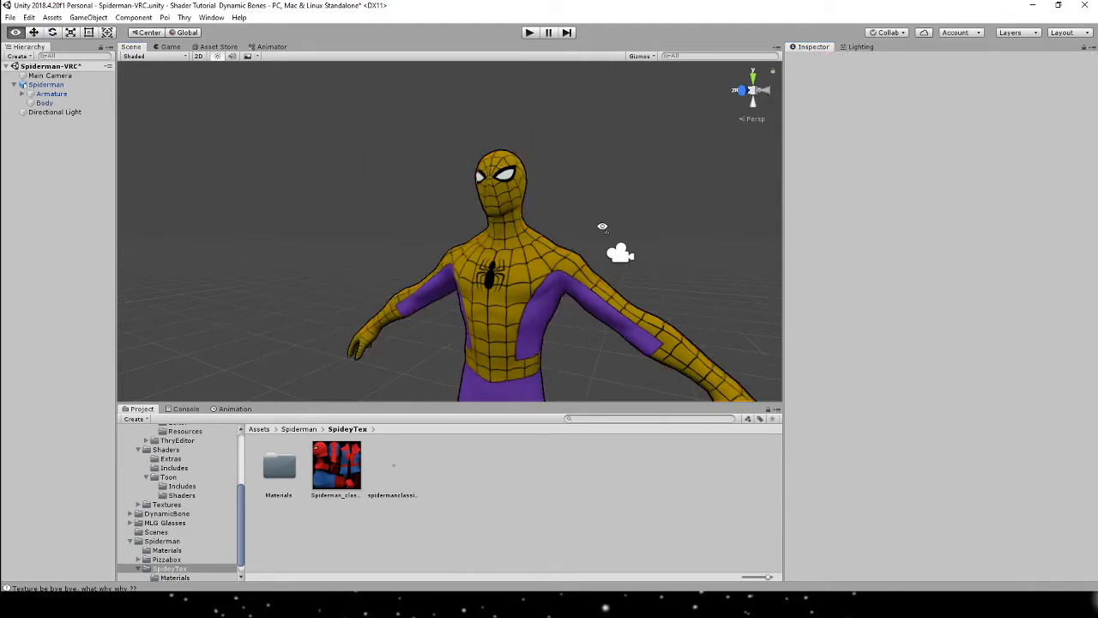
{"action": "scroll", "coordinate": [601, 234], "scroll_direction": "down", "scroll_amount": 4}
{"action": "left_click", "coordinate": [483, 266]}
{"action": "left_click_drag", "start_coordinate": [613, 191], "coordinate": [418, 207], "text": "alt"}
{"action": "left_click_drag", "start_coordinate": [528, 218], "coordinate": [657, 214], "text": "alt"}
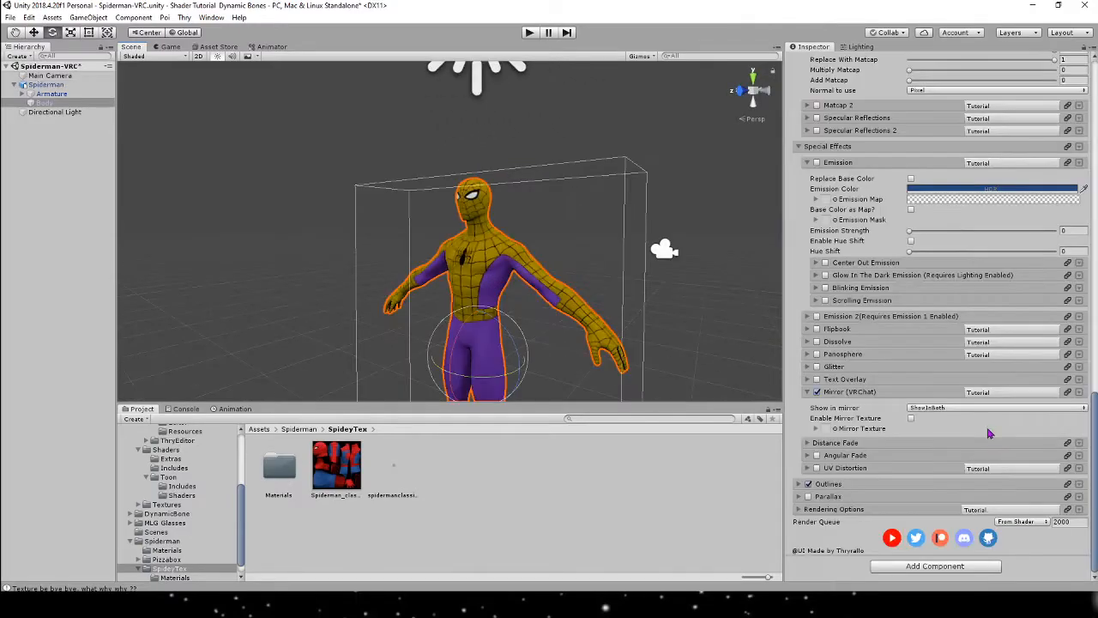
{"action": "left_click", "coordinate": [977, 409]}
{"action": "left_click", "coordinate": [955, 445]}
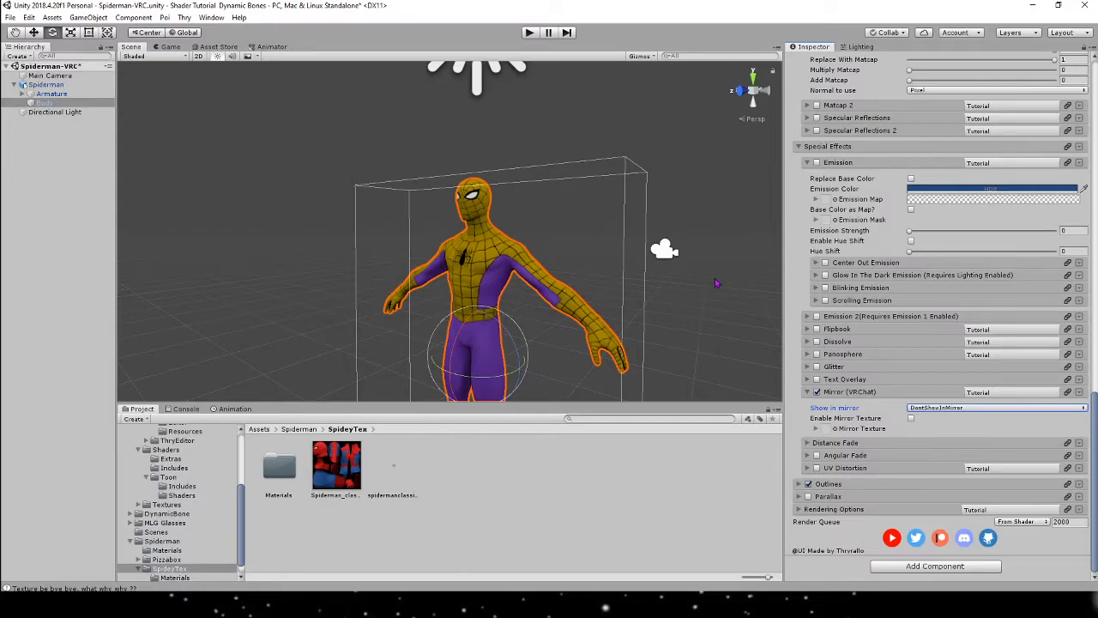
{"action": "left_click", "coordinate": [808, 392]}
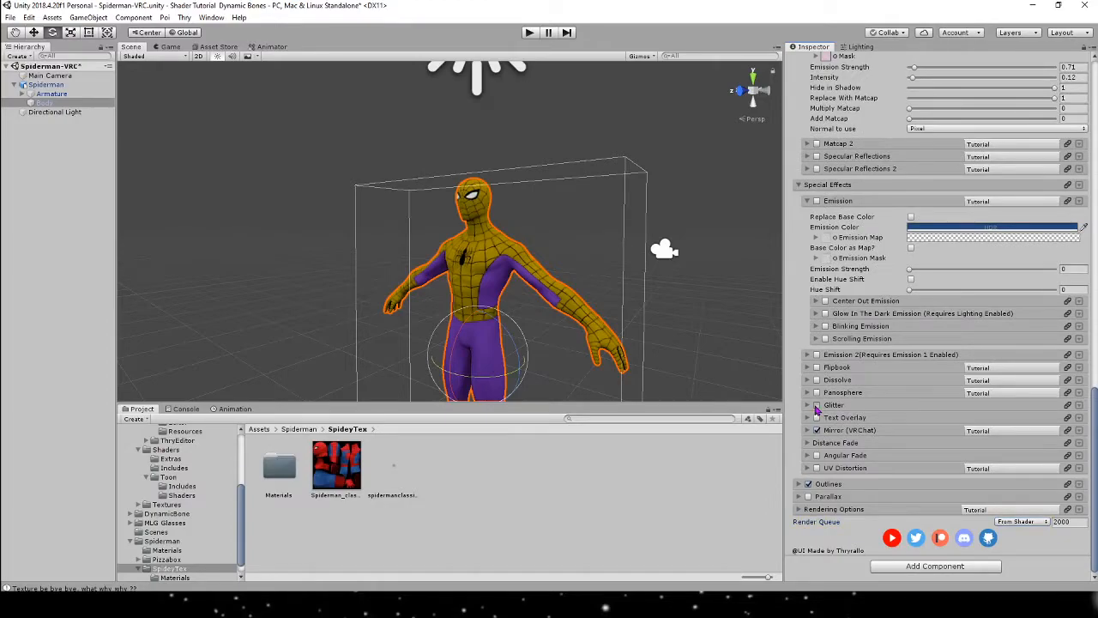
Enable Glitter on the body material and set the glitter Shape to Square.
{"action": "key", "text": "w"}
{"action": "right_click_drag", "start_coordinate": [711, 341], "coordinate": [525, 225]}
{"action": "key", "text": "s"}
{"action": "key", "text": "w"}
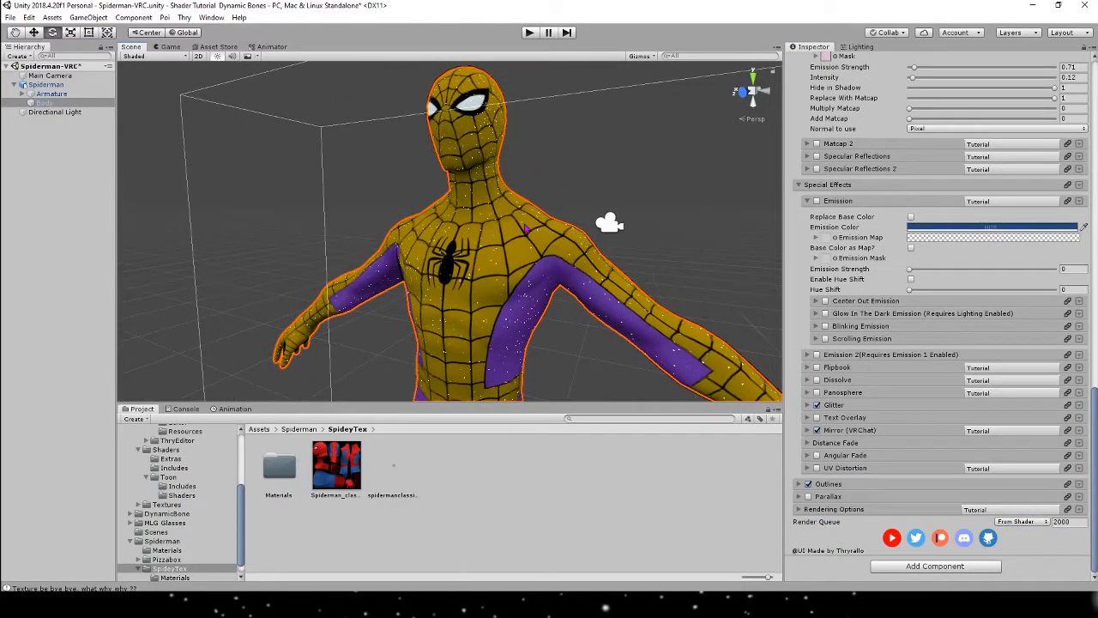
{"action": "left_click", "coordinate": [810, 404]}
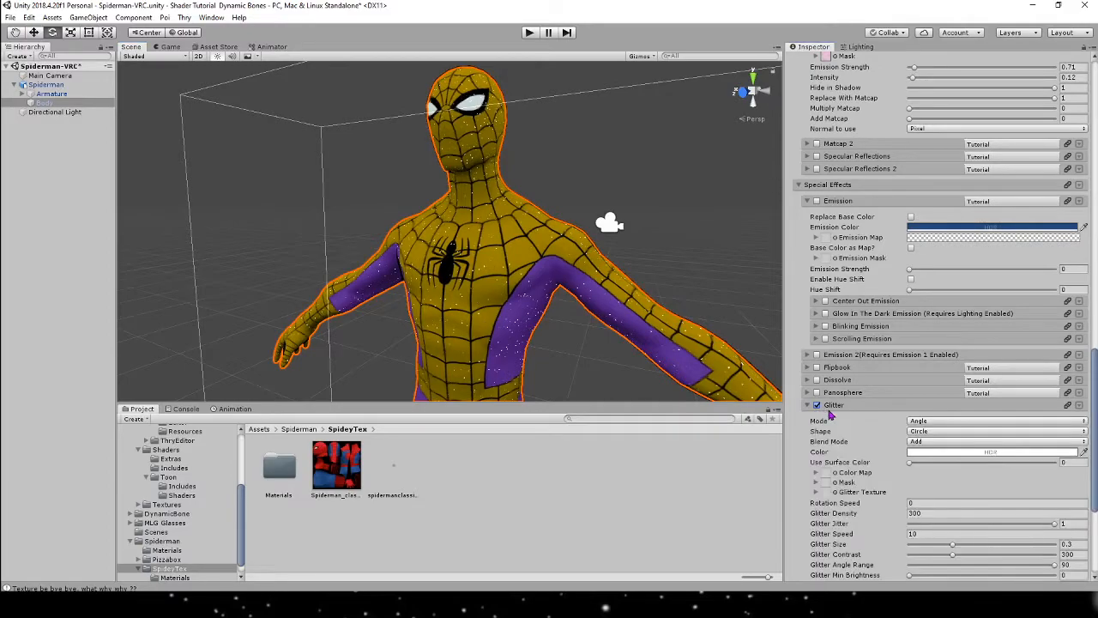
{"action": "left_click", "coordinate": [928, 431]}
{"action": "left_click", "coordinate": [935, 458]}
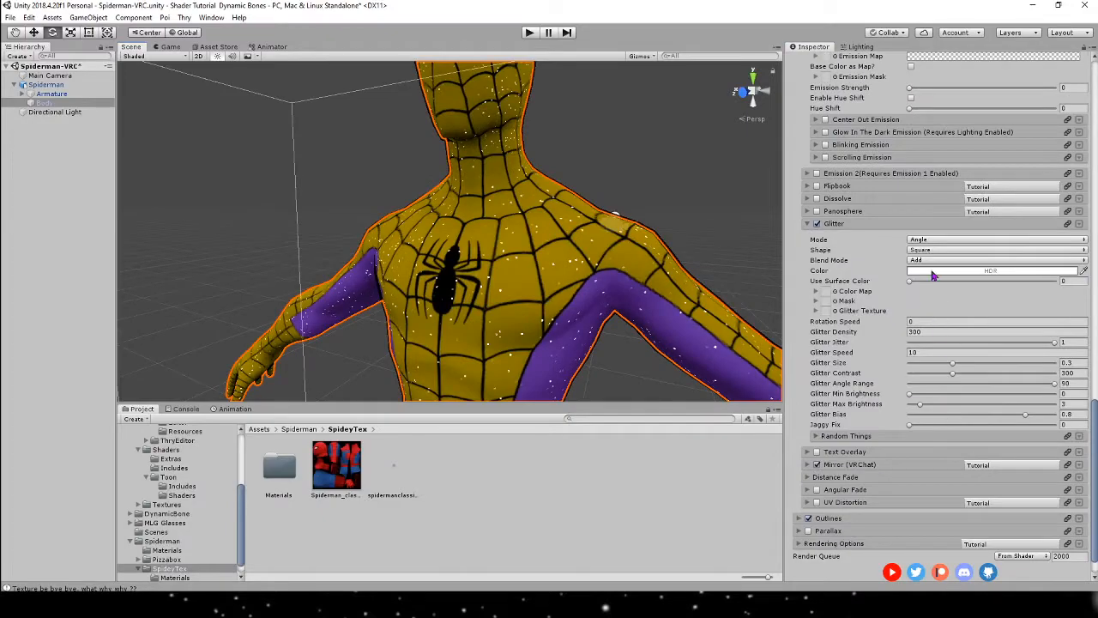
Try a blue glitter color, hex 0049FF, and a glitter Rotation Speed of 3.
{"action": "left_click", "coordinate": [934, 271]}
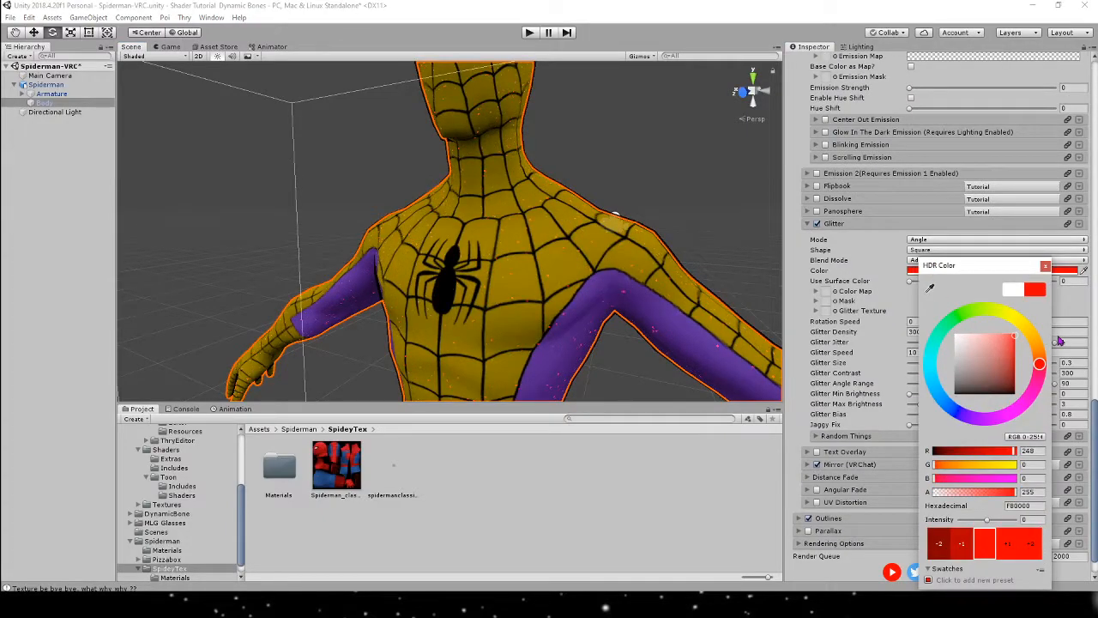
{"action": "left_click_drag", "start_coordinate": [1017, 319], "coordinate": [941, 404]}
{"action": "left_click", "coordinate": [1013, 334]}
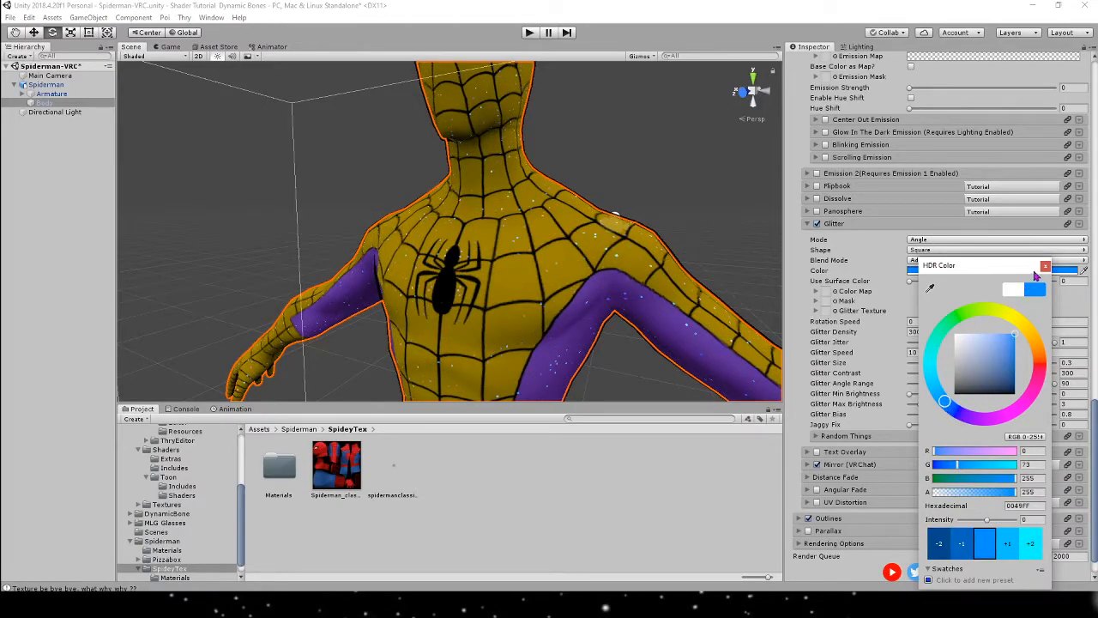
{"action": "left_click", "coordinate": [1045, 265]}
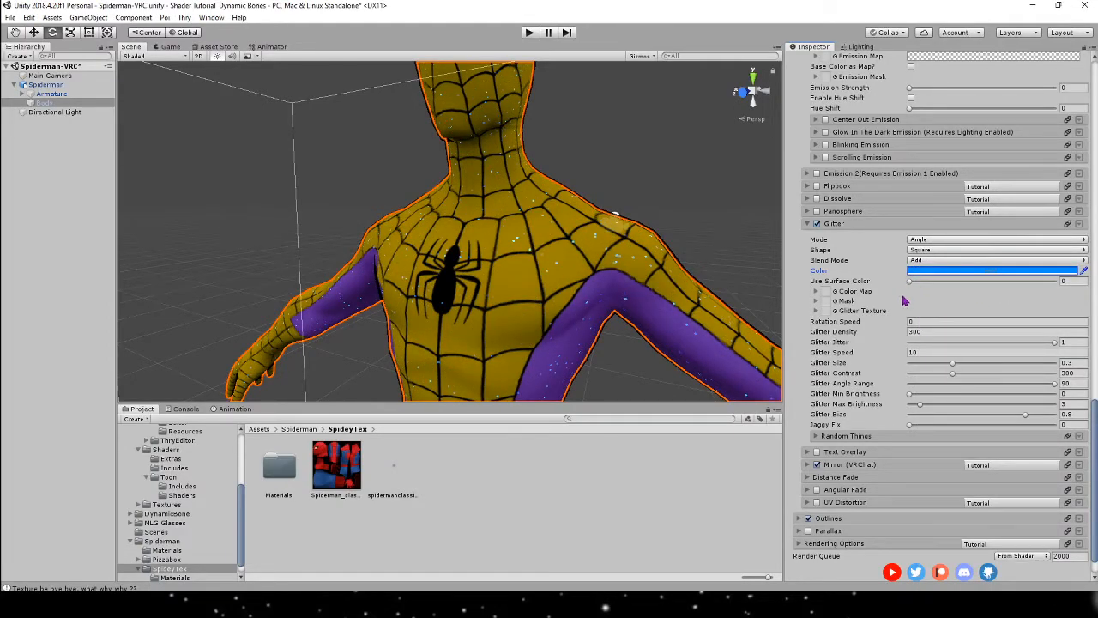
{"action": "left_click", "coordinate": [919, 323]}
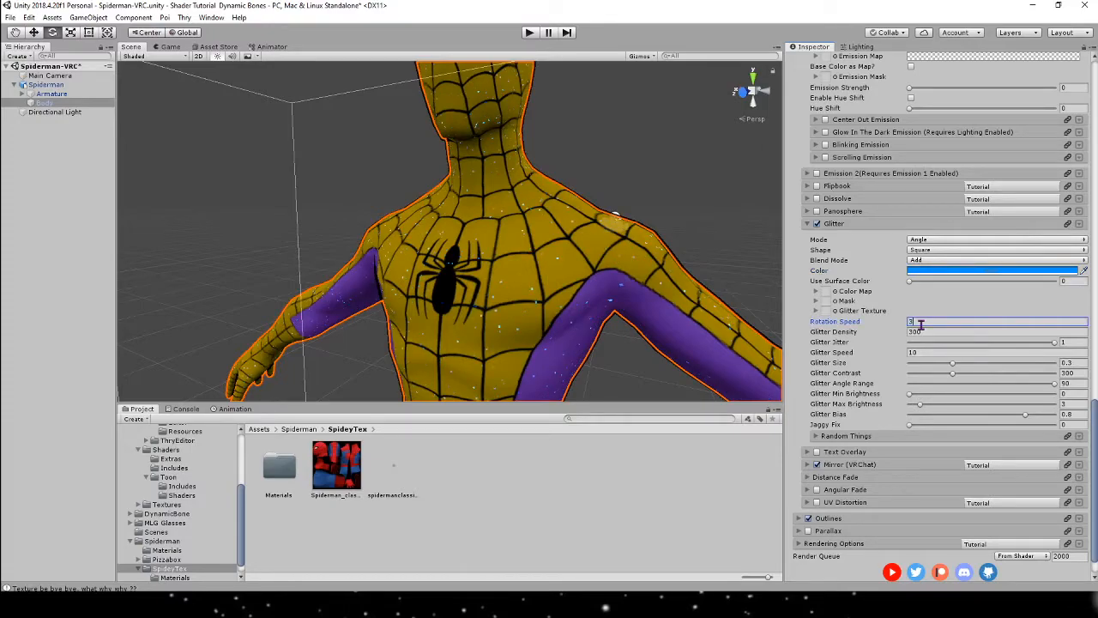
Set the Glitter Speed of the body material to 20.
{"action": "scroll", "coordinate": [929, 334], "scroll_direction": "down", "scroll_amount": 1}
{"action": "left_click", "coordinate": [935, 318]}
{"action": "type", "text": "20"}
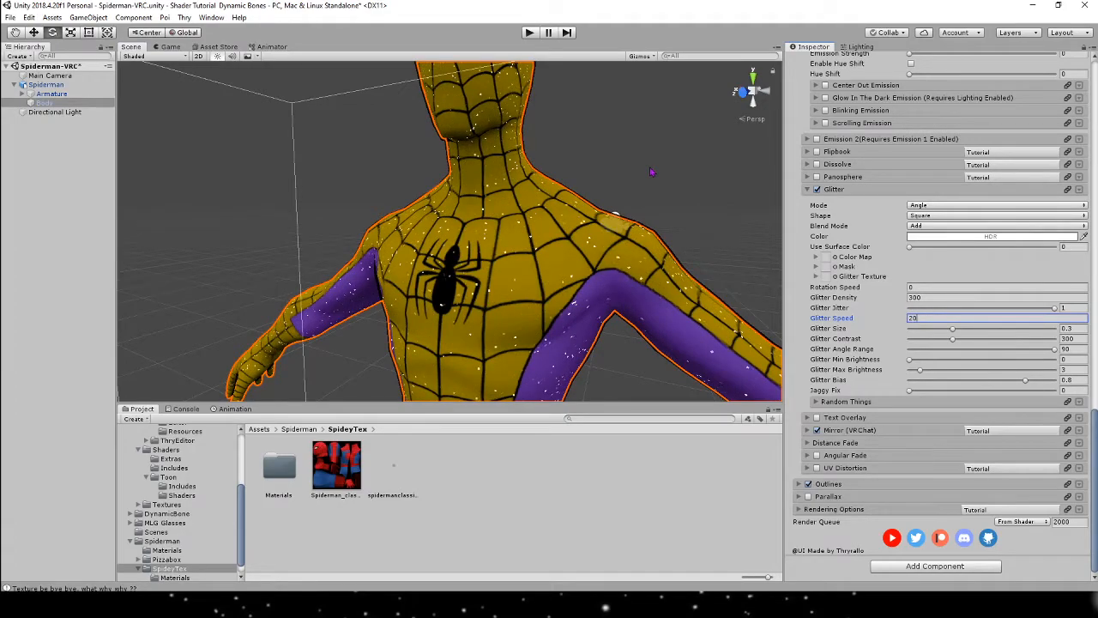
{"action": "right_click", "coordinate": [612, 188]}
{"action": "scroll", "coordinate": [613, 188], "scroll_direction": "down", "scroll_amount": 5}
{"action": "scroll", "coordinate": [613, 188], "scroll_direction": "up", "scroll_amount": 3}
{"action": "scroll", "coordinate": [612, 188], "scroll_direction": "down", "scroll_amount": 4}
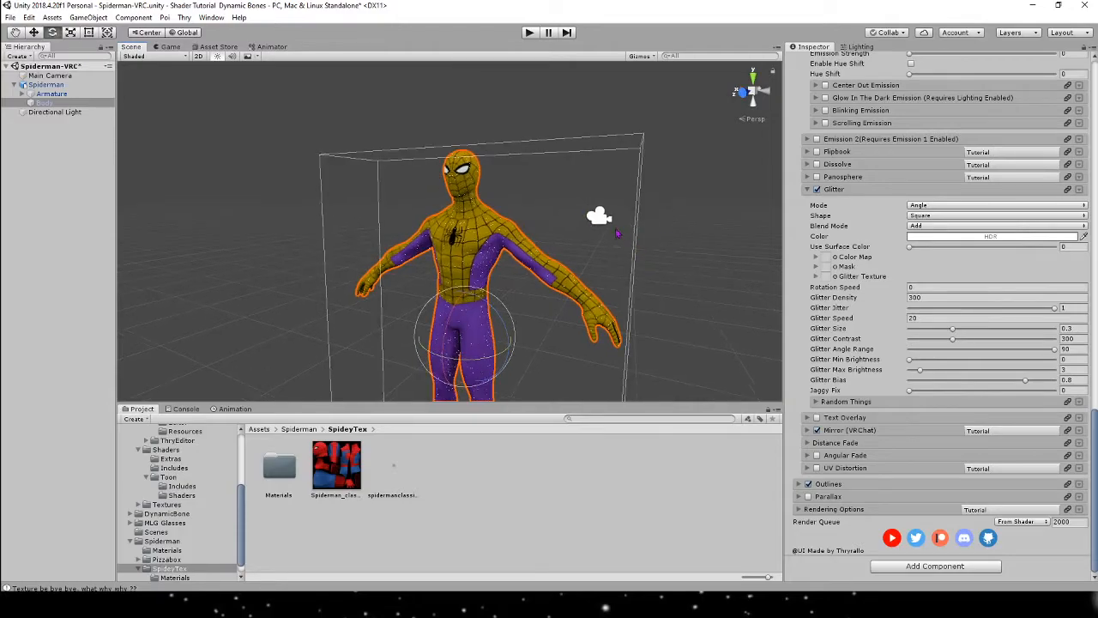
Select the Main Camera and move it along the X axis to position 0.5.
{"action": "left_click", "coordinate": [598, 216]}
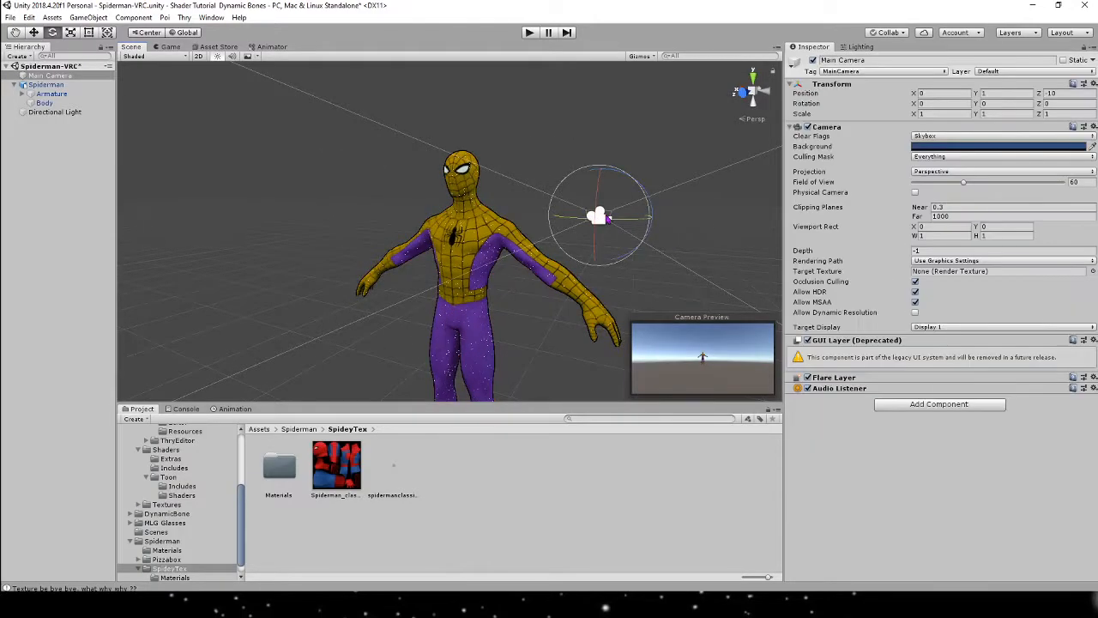
{"action": "left_click", "coordinate": [33, 32]}
{"action": "scroll", "coordinate": [463, 231], "scroll_direction": "up", "scroll_amount": 3}
{"action": "mouse_move", "coordinate": [566, 216]}
{"action": "left_mouse_down"}
{"action": "mouse_move", "coordinate": [528, 226]}
{"action": "mouse_move", "coordinate": [568, 211]}
{"action": "left_mouse_up"}
Run the scene in play mode, inspect the avatar's glitter in the Scene view, and stop playback.
{"action": "left_click", "coordinate": [530, 32]}
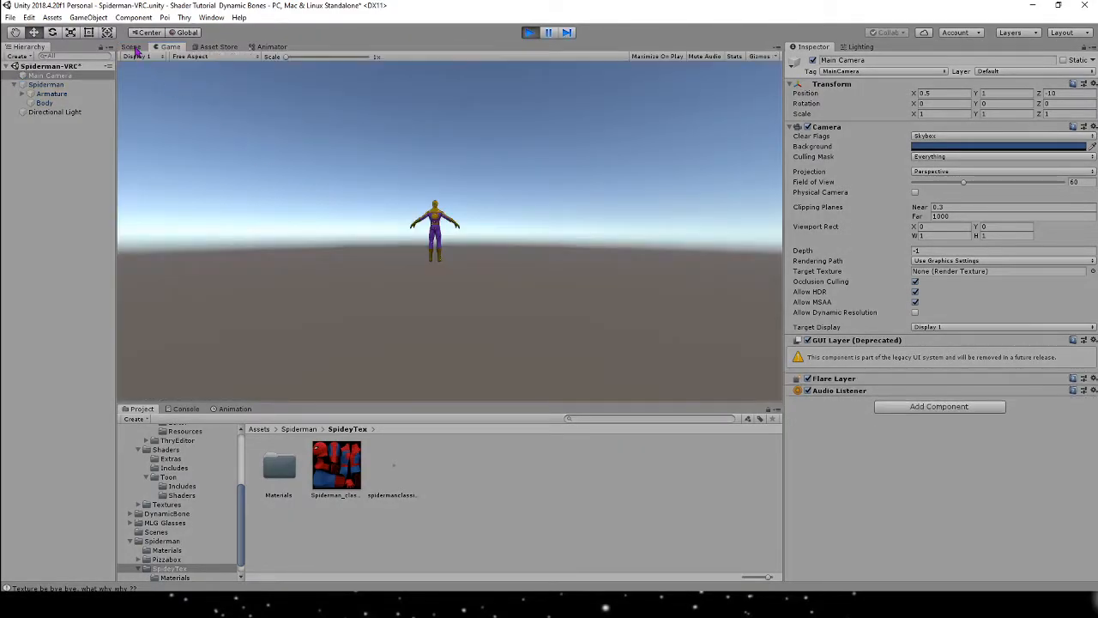
{"action": "key", "text": "ctrl+1"}
{"action": "scroll", "coordinate": [376, 160], "scroll_direction": "up", "scroll_amount": 5}
{"action": "scroll", "coordinate": [410, 162], "scroll_direction": "down", "scroll_amount": 5}
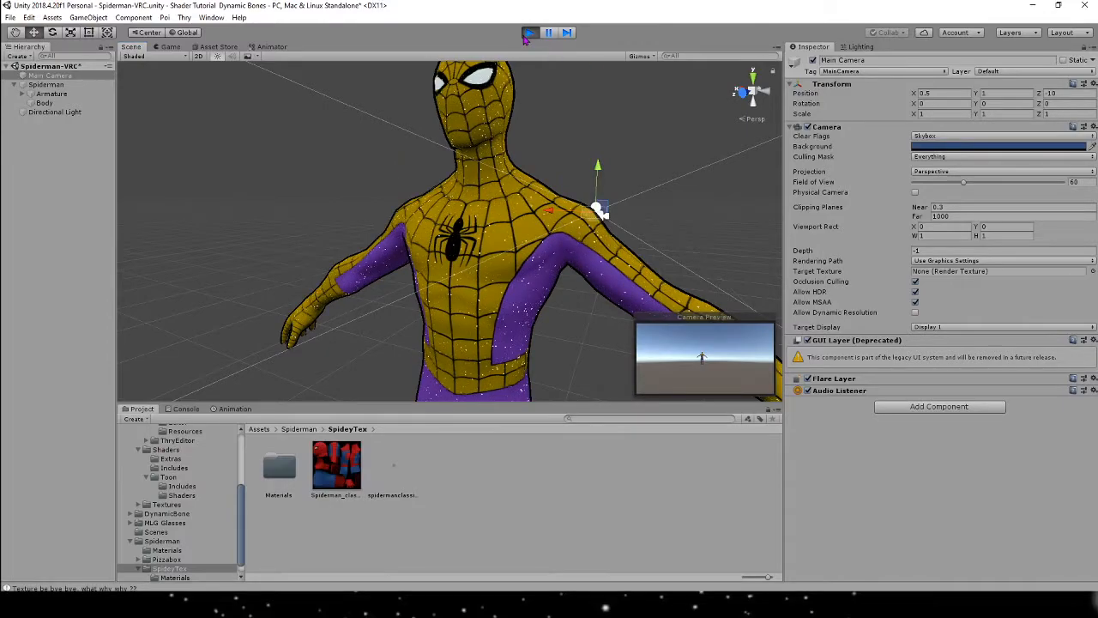
{"action": "left_click", "coordinate": [528, 32]}
Reselect the body and set its Glitter Size to 0.324 and Glitter Contrast to 162.
{"action": "left_click", "coordinate": [43, 102]}
{"action": "left_click_drag", "start_coordinate": [950, 403], "coordinate": [892, 406]}
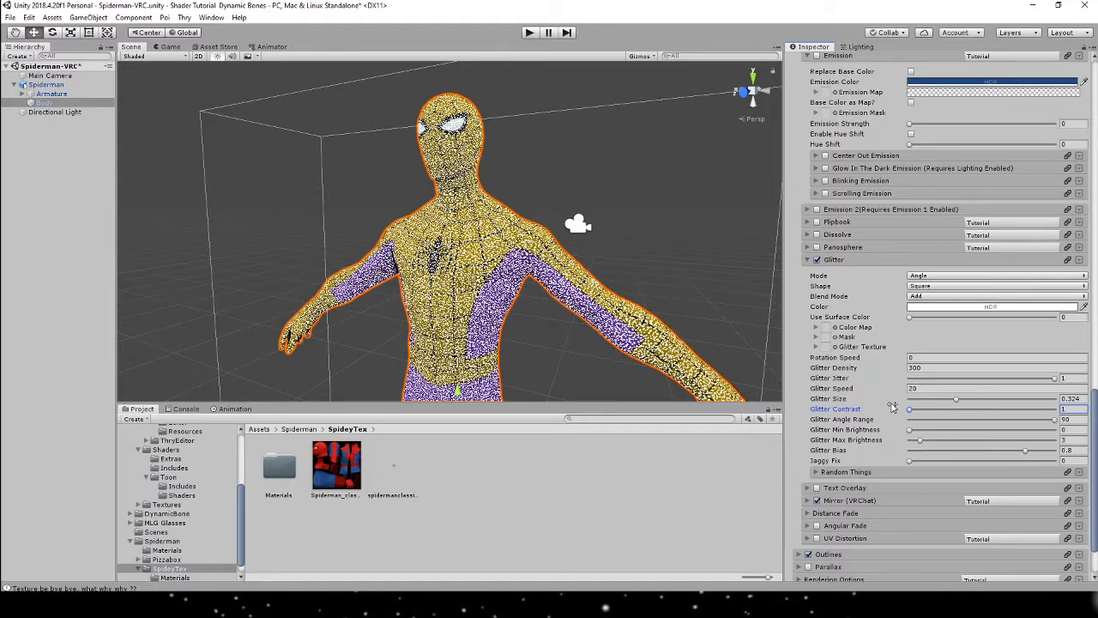
{"action": "left_click_drag", "start_coordinate": [892, 405], "coordinate": [934, 418]}
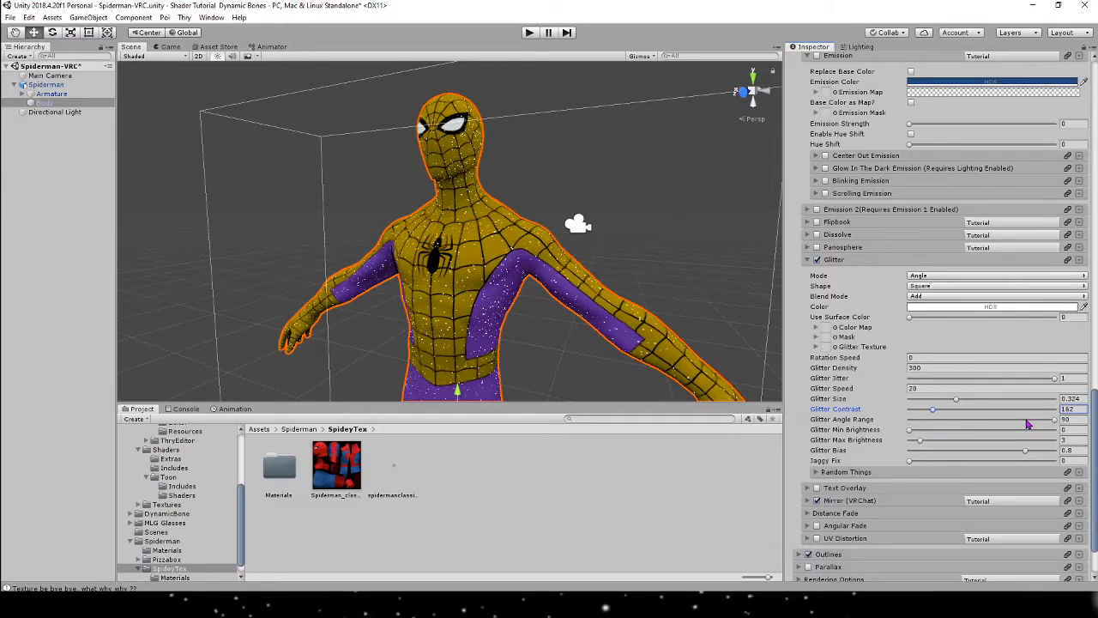
Set Glitter Min Brightness to 0 and Glitter Max Brightness to 2.2, then collapse the Glitter settings.
{"action": "left_click_drag", "start_coordinate": [1021, 426], "coordinate": [841, 419]}
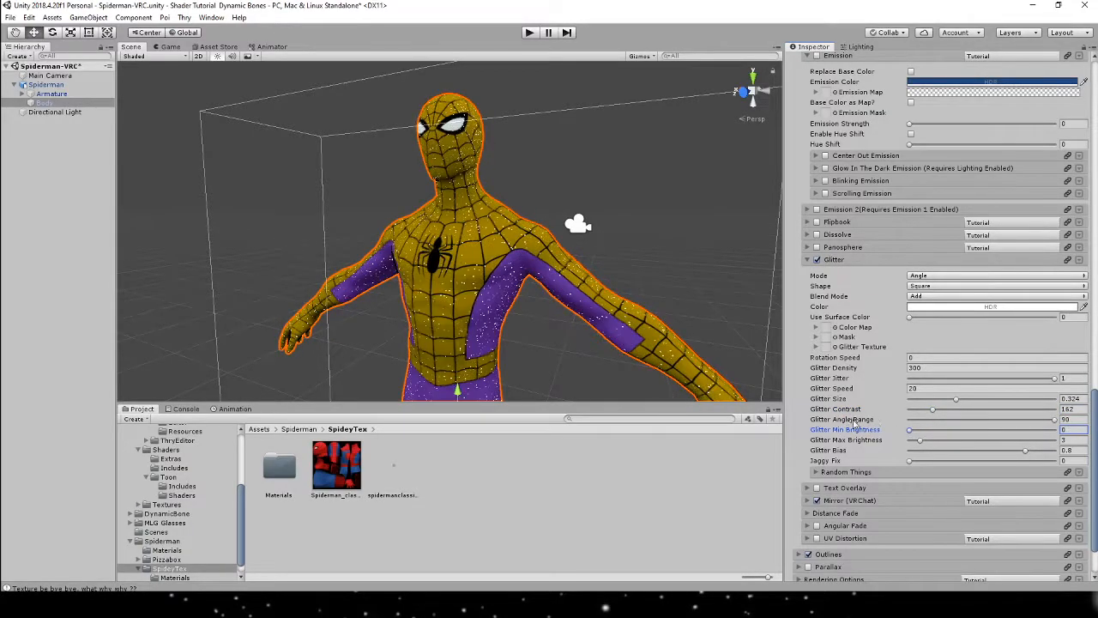
{"action": "mouse_move", "coordinate": [921, 441]}
{"action": "left_mouse_down"}
{"action": "mouse_move", "coordinate": [1032, 447]}
{"action": "mouse_move", "coordinate": [918, 444]}
{"action": "left_mouse_up"}
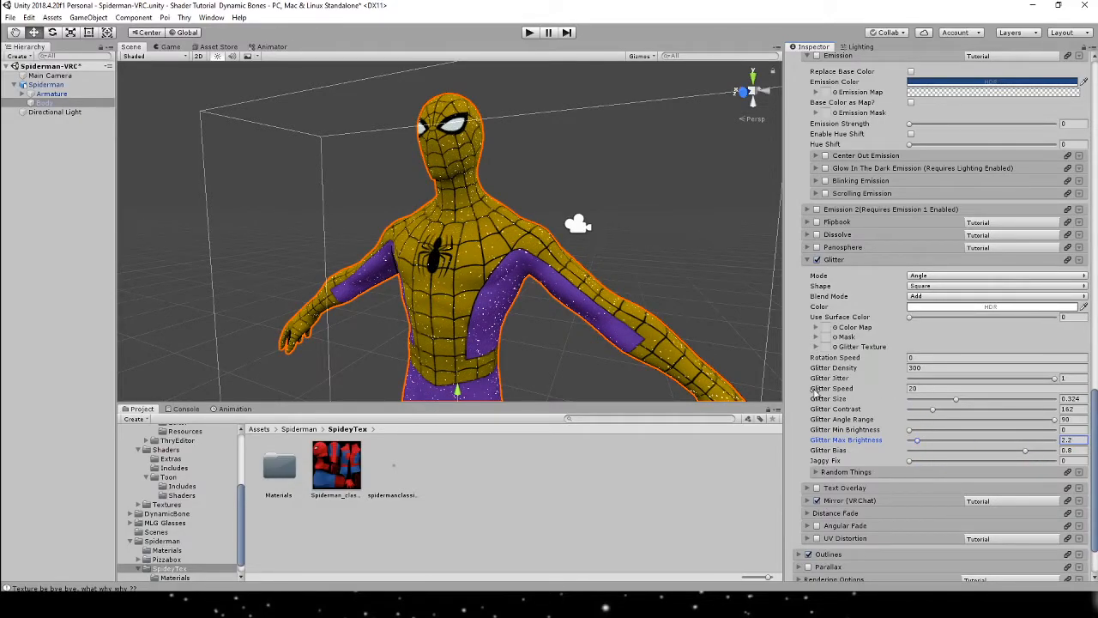
{"action": "left_click", "coordinate": [807, 260]}
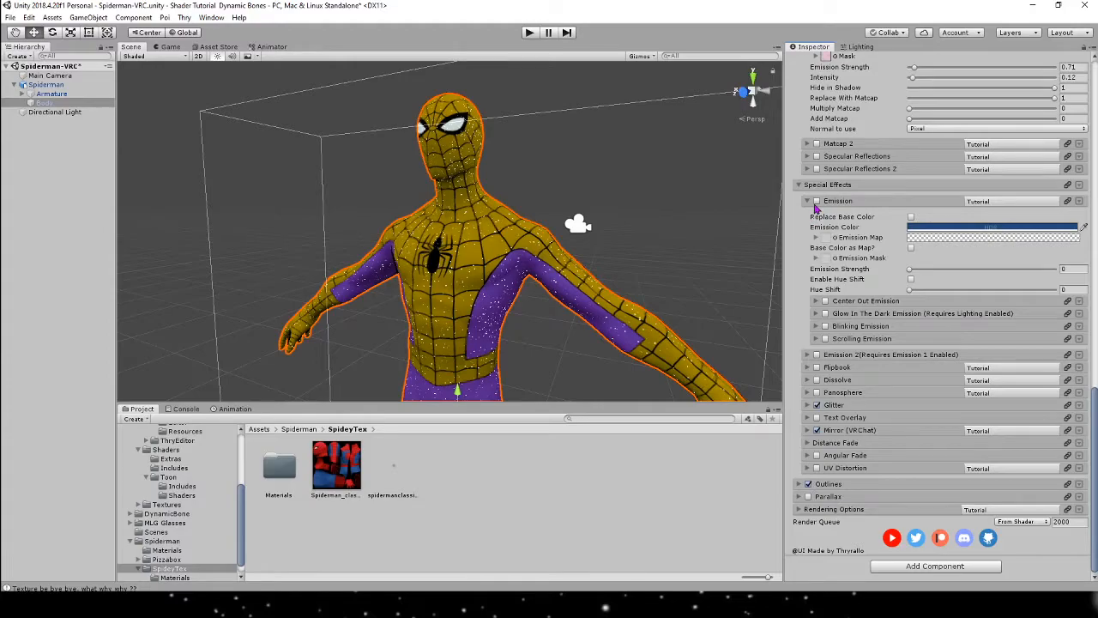
Open the Spiderman_classic_dif.png texture in Photoshop, then select all its red suit areas with the Magic Wand and delete them.
{"action": "left_click", "coordinate": [541, 343]}
{"action": "double_click", "coordinate": [318, 454]}
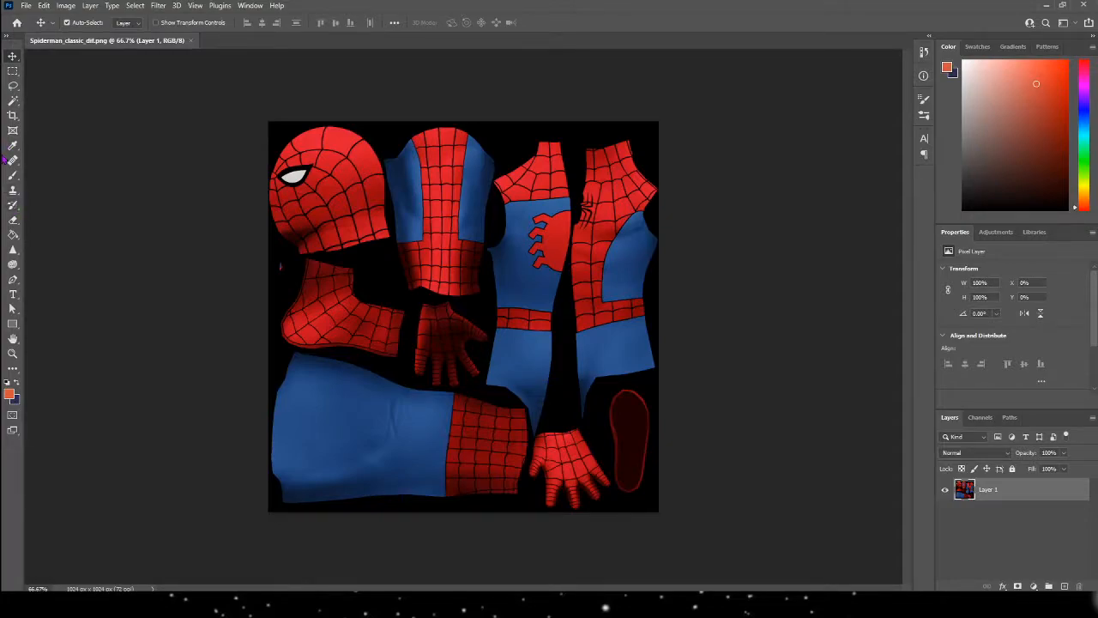
{"action": "left_click", "coordinate": [13, 100]}
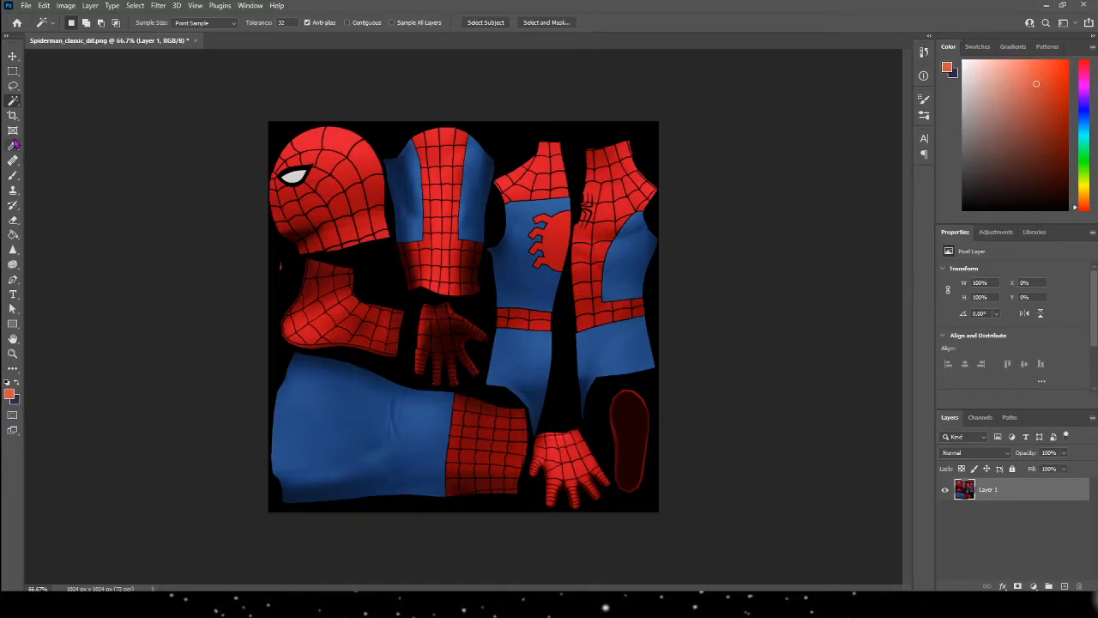
{"action": "left_click", "coordinate": [363, 162]}
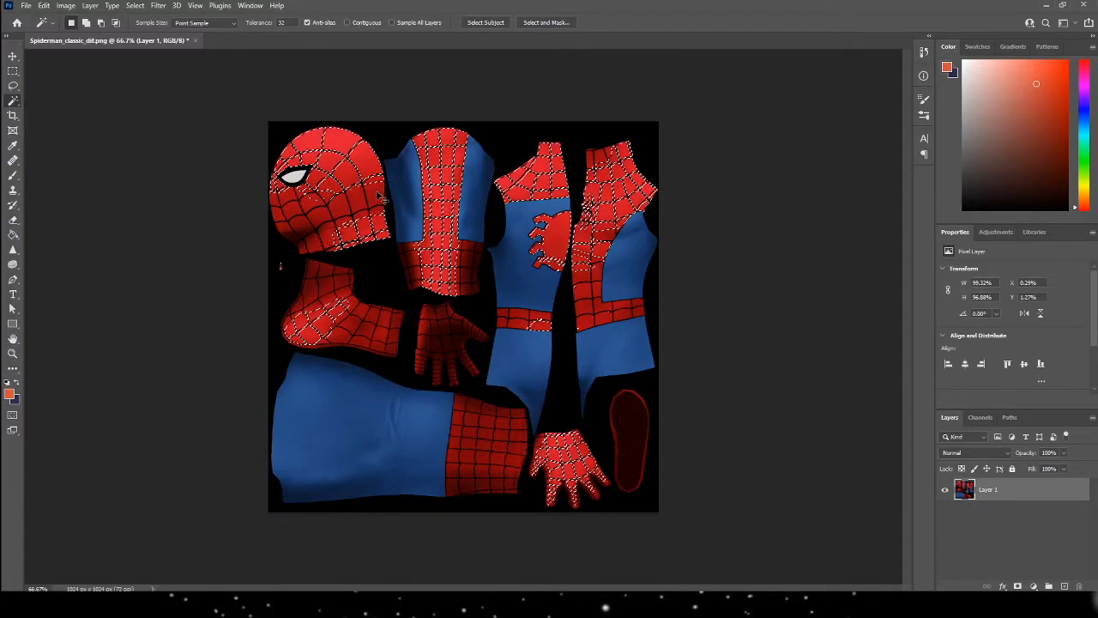
{"action": "left_click", "coordinate": [314, 232], "text": "shift"}
{"action": "left_click", "coordinate": [306, 240], "text": "shift"}
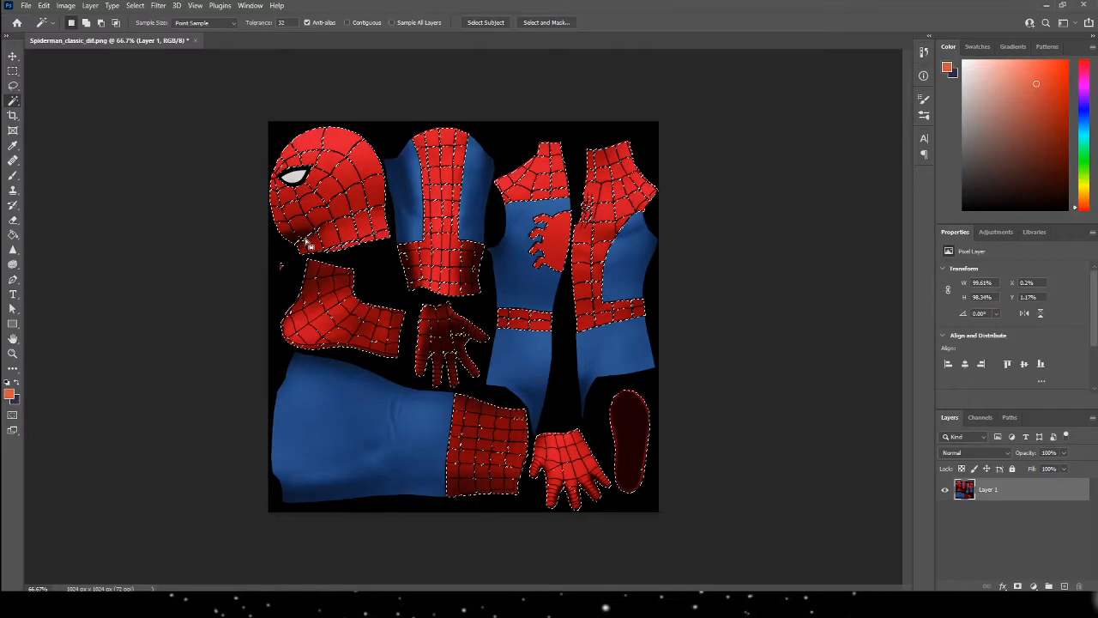
{"action": "key", "text": "Delete"}
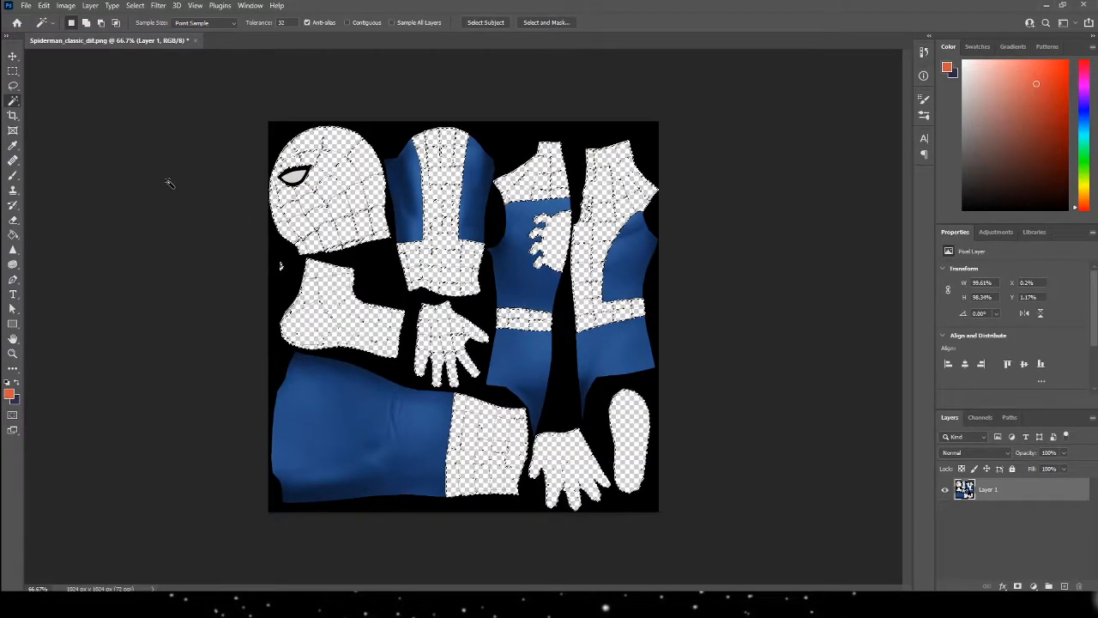
Select the black background and web lines with the Magic Wand, delete them, and clear the selection.
{"action": "left_click", "coordinate": [377, 273]}
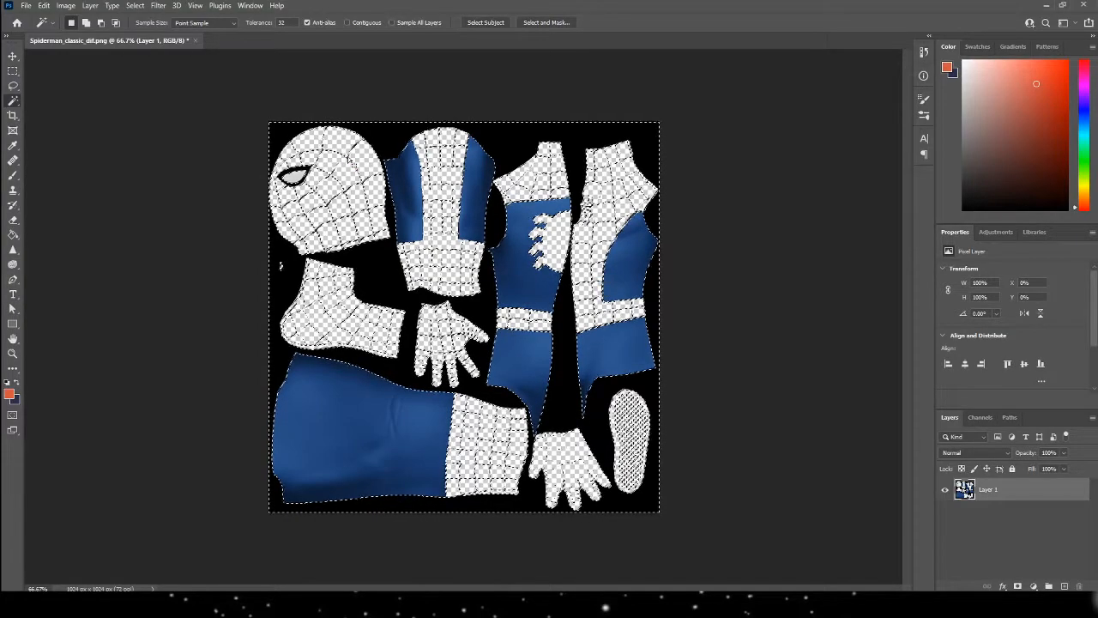
{"action": "key", "text": "Delete"}
{"action": "key", "text": "ctrl+d"}
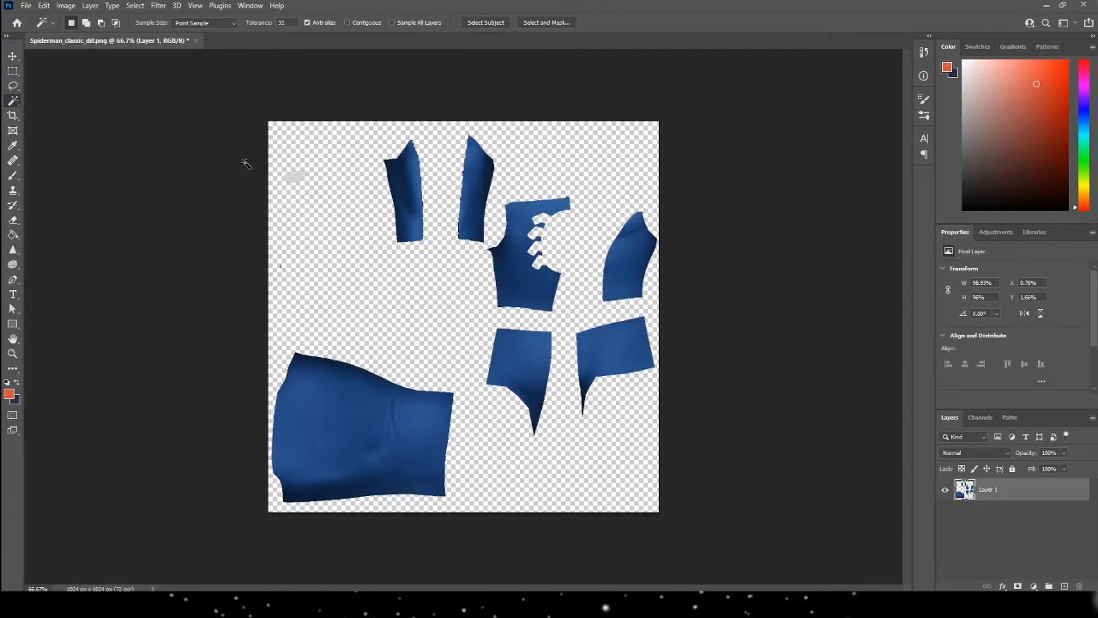
Add a white (ffffff) Solid Color fill layer beneath Layer 1 as a backdrop for the blue suit pieces.
{"action": "left_click", "coordinate": [1063, 586]}
{"action": "left_click_drag", "start_coordinate": [995, 491], "coordinate": [1006, 539]}
{"action": "left_click", "coordinate": [1033, 585]}
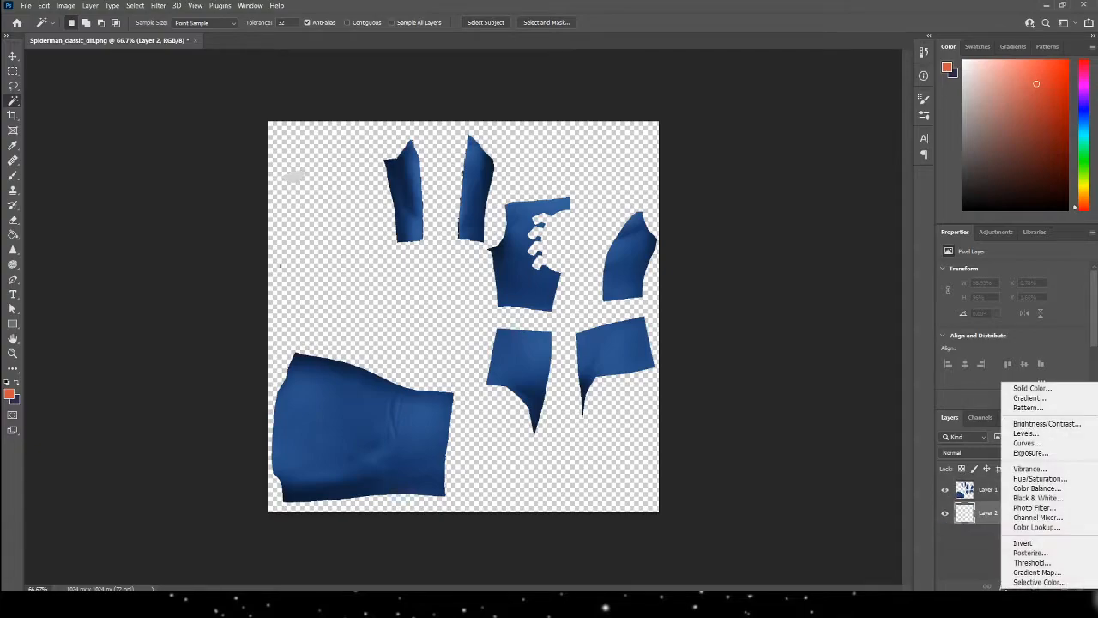
{"action": "left_click", "coordinate": [1031, 389]}
{"action": "left_click_drag", "start_coordinate": [641, 276], "coordinate": [522, 93]}
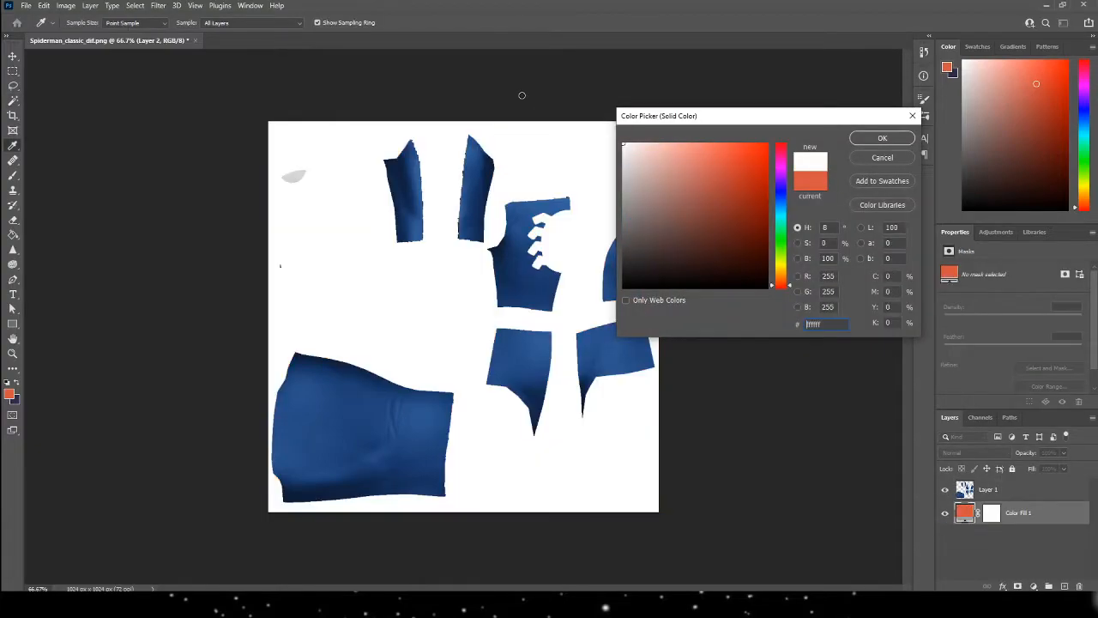
{"action": "left_click", "coordinate": [881, 139]}
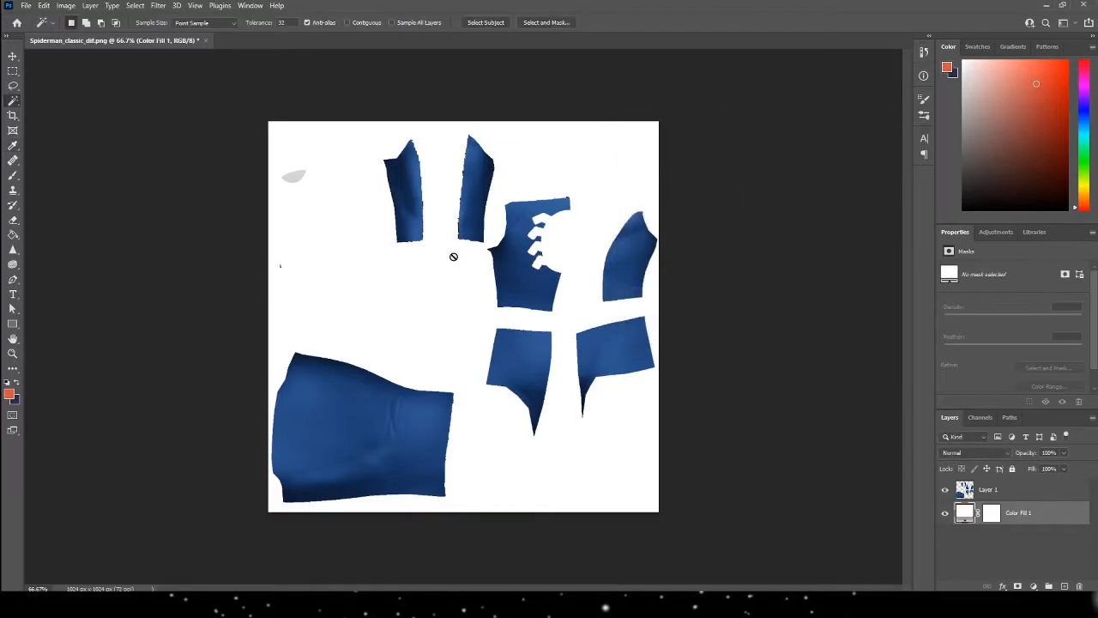
Erase the stray grey eye fragment and the small dark speck from Layer 1 with the Eraser.
{"action": "left_click", "coordinate": [13, 100]}
{"action": "left_click", "coordinate": [13, 220]}
{"action": "left_click", "coordinate": [292, 180]}
{"action": "left_click", "coordinate": [507, 228]}
{"action": "left_click", "coordinate": [986, 489]}
{"action": "mouse_move", "coordinate": [301, 177]}
{"action": "left_mouse_down"}
{"action": "mouse_move", "coordinate": [284, 181]}
{"action": "mouse_move", "coordinate": [287, 283]}
{"action": "left_mouse_up"}
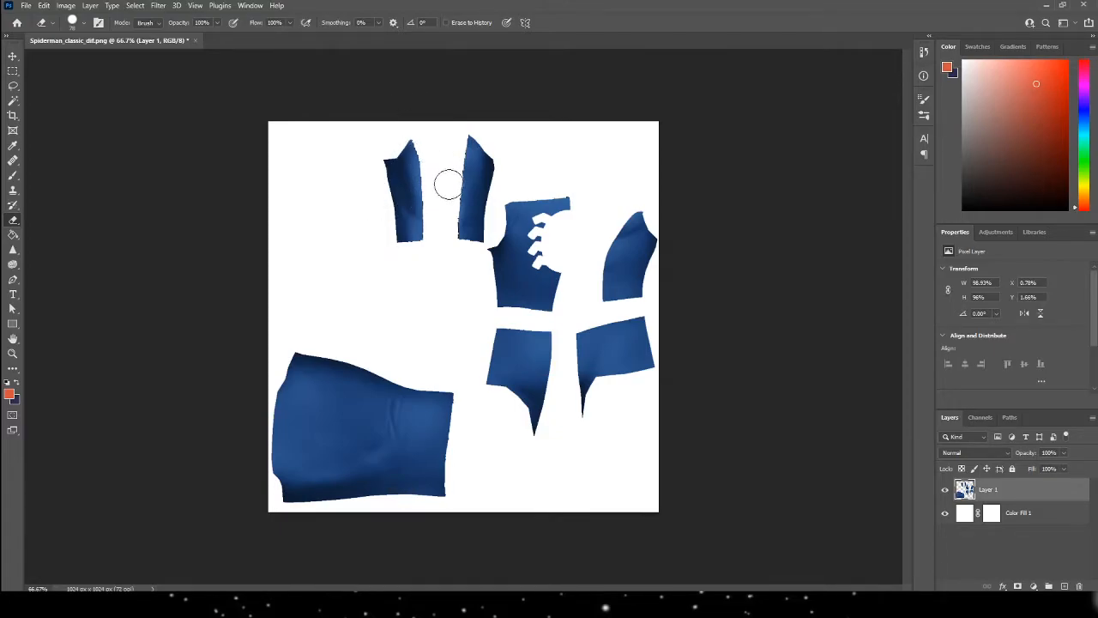
Select the dark fringe pixels along the inner edges of the two upper sleeve pieces with the Magic Wand and delete them.
{"action": "left_click", "coordinate": [13, 101]}
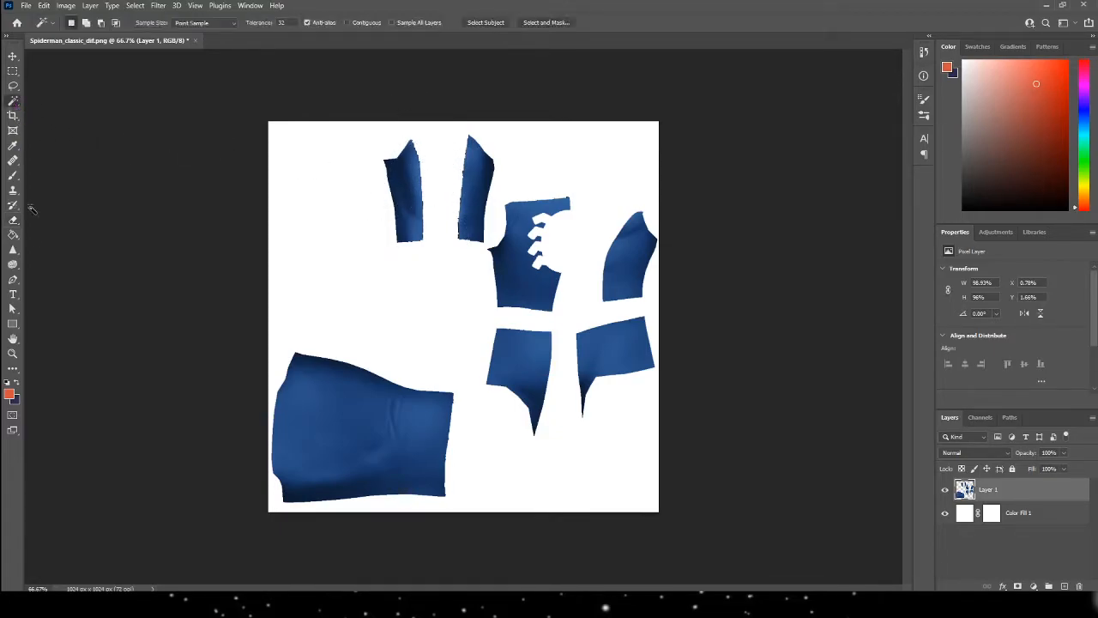
{"action": "left_click", "coordinate": [12, 353]}
{"action": "left_click", "coordinate": [462, 173]}
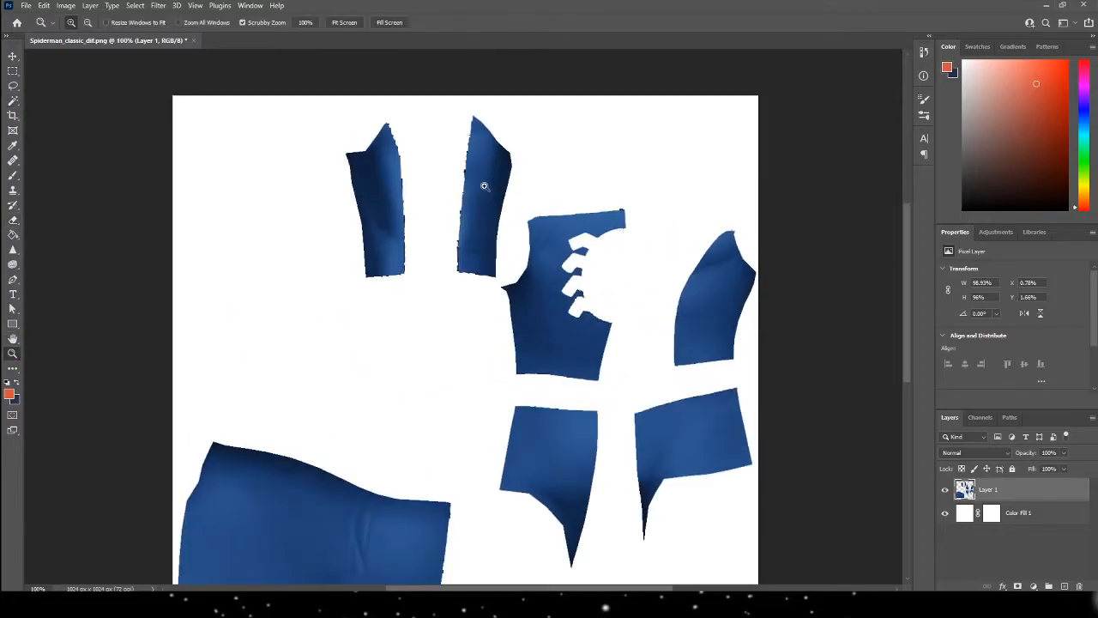
{"action": "left_click", "coordinate": [465, 132]}
{"action": "left_click", "coordinate": [503, 147]}
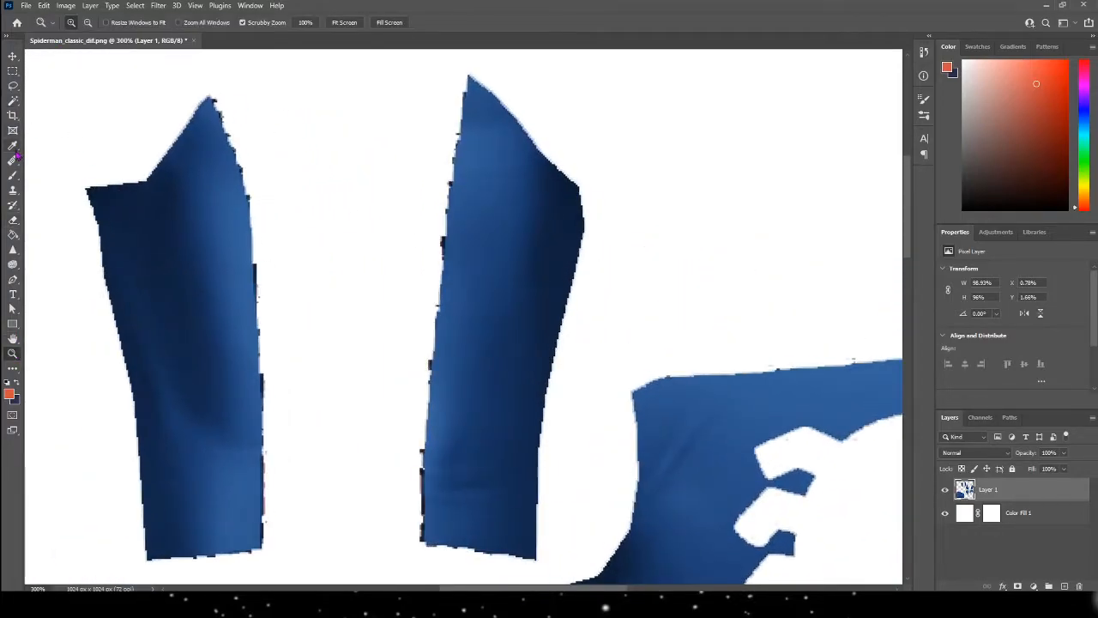
{"action": "left_click", "coordinate": [13, 101]}
{"action": "left_click", "coordinate": [444, 248]}
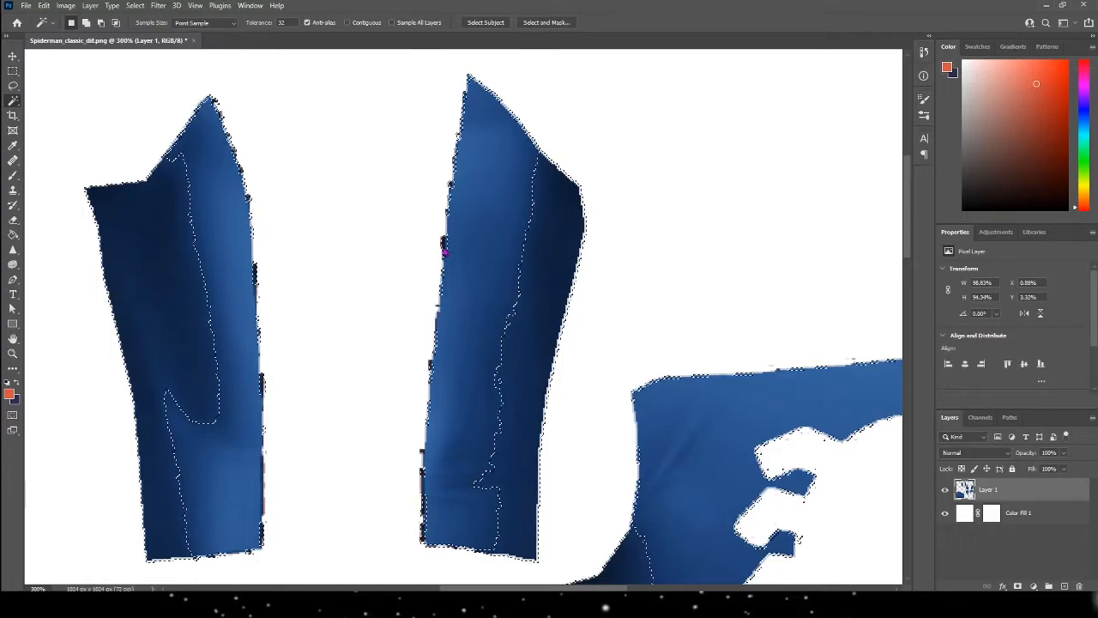
{"action": "left_click", "coordinate": [445, 246]}
{"action": "left_click", "coordinate": [443, 245]}
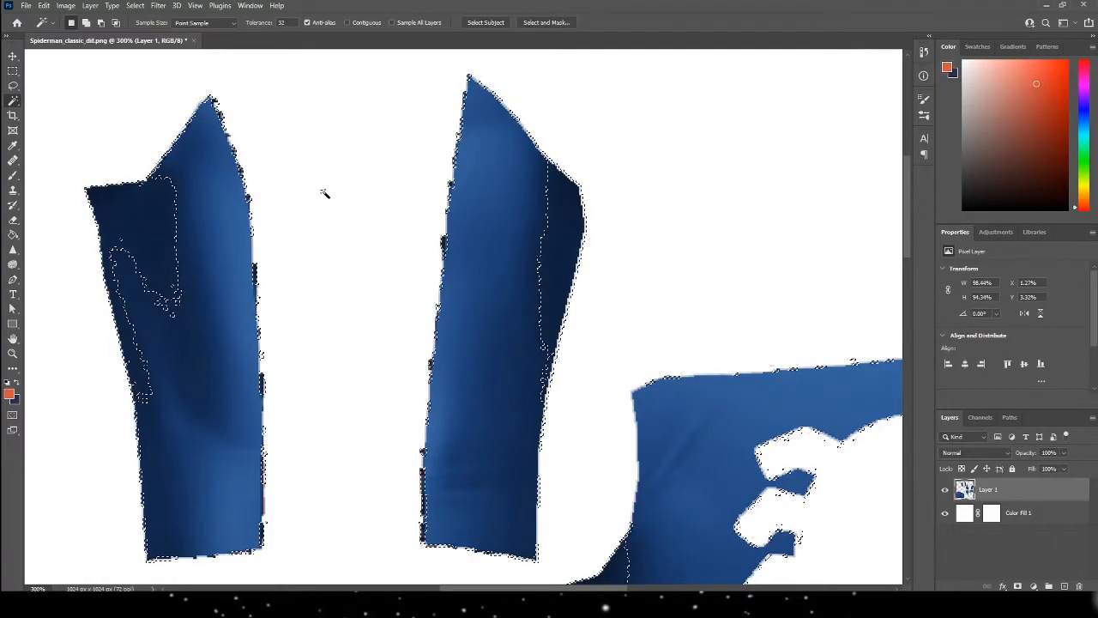
{"action": "scroll", "coordinate": [384, 186], "scroll_direction": "down", "scroll_amount": 5}
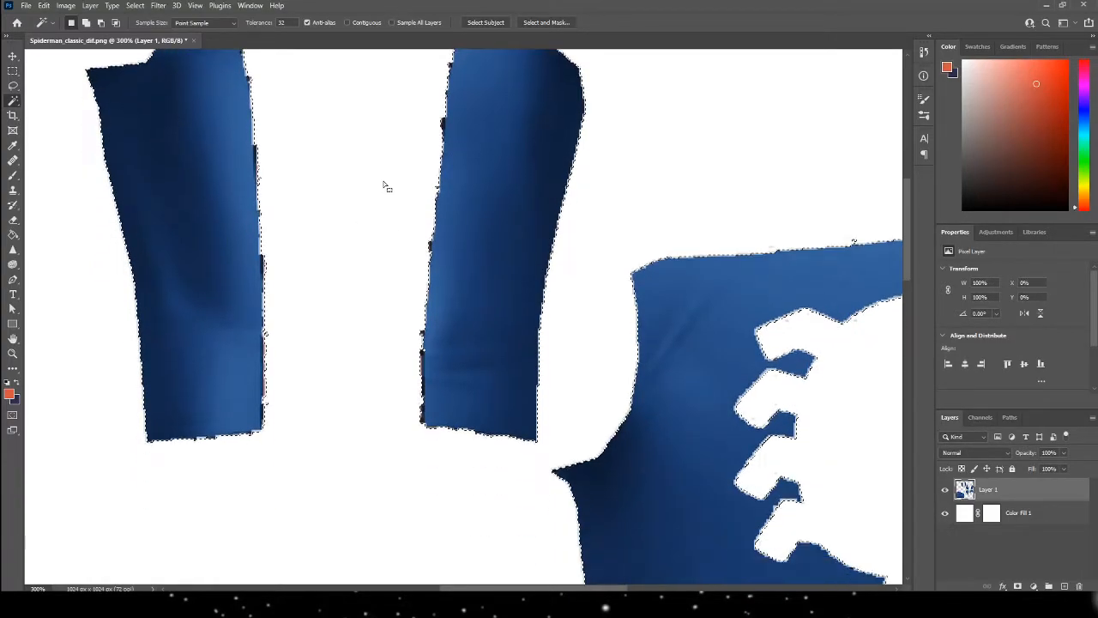
{"action": "left_click", "coordinate": [421, 287]}
{"action": "left_click", "coordinate": [424, 289]}
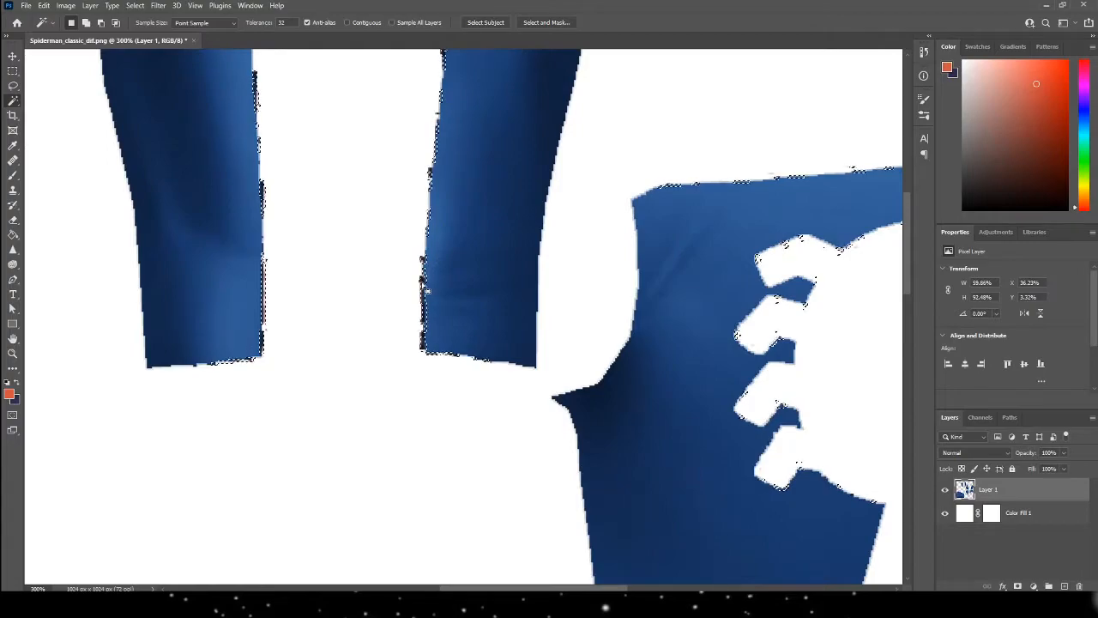
{"action": "left_click", "coordinate": [263, 204]}
{"action": "left_click", "coordinate": [262, 198]}
{"action": "key", "text": "ctrl+z"}
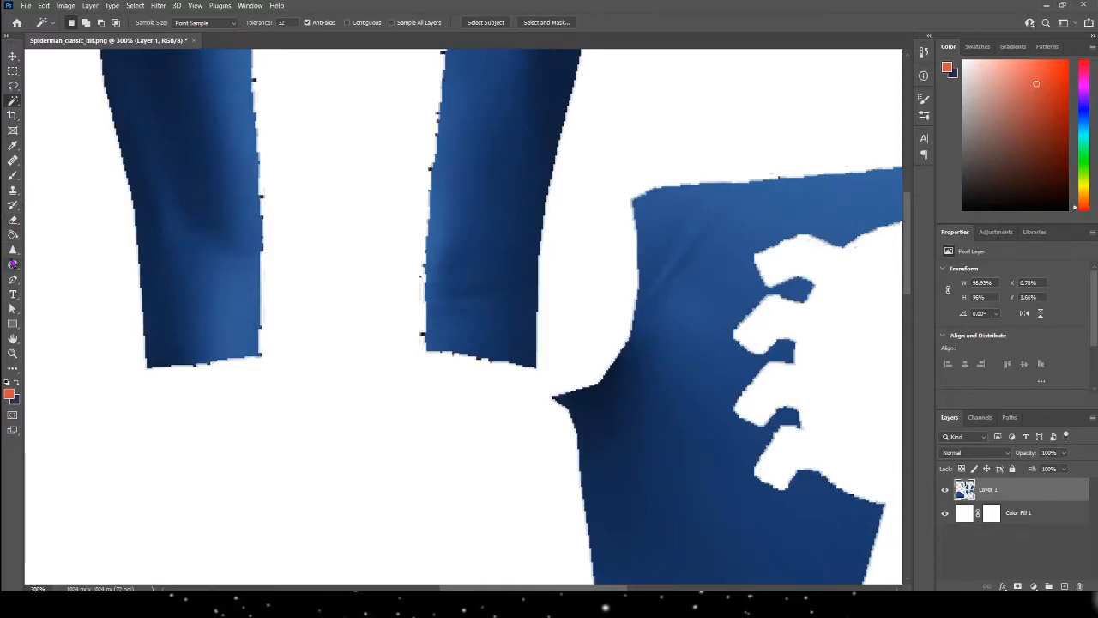
Select all the remaining blue suit pieces on Layer 1 with the Magic Wand, including their darker shading.
{"action": "left_click", "coordinate": [12, 353]}
{"action": "left_click", "coordinate": [87, 22]}
{"action": "left_click", "coordinate": [228, 110]}
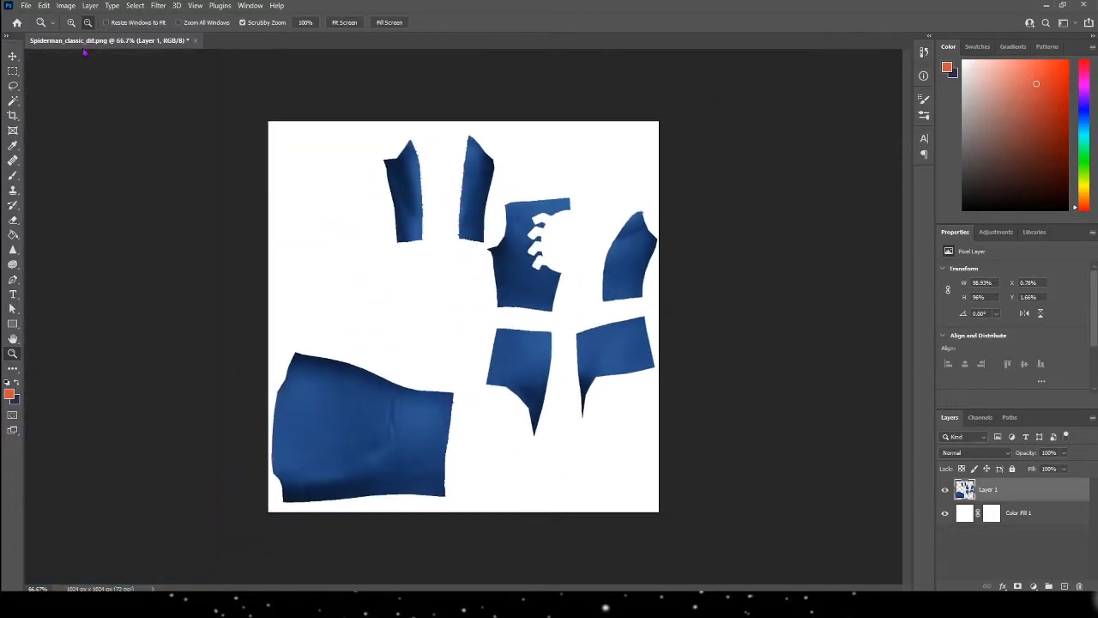
{"action": "left_click", "coordinate": [12, 56]}
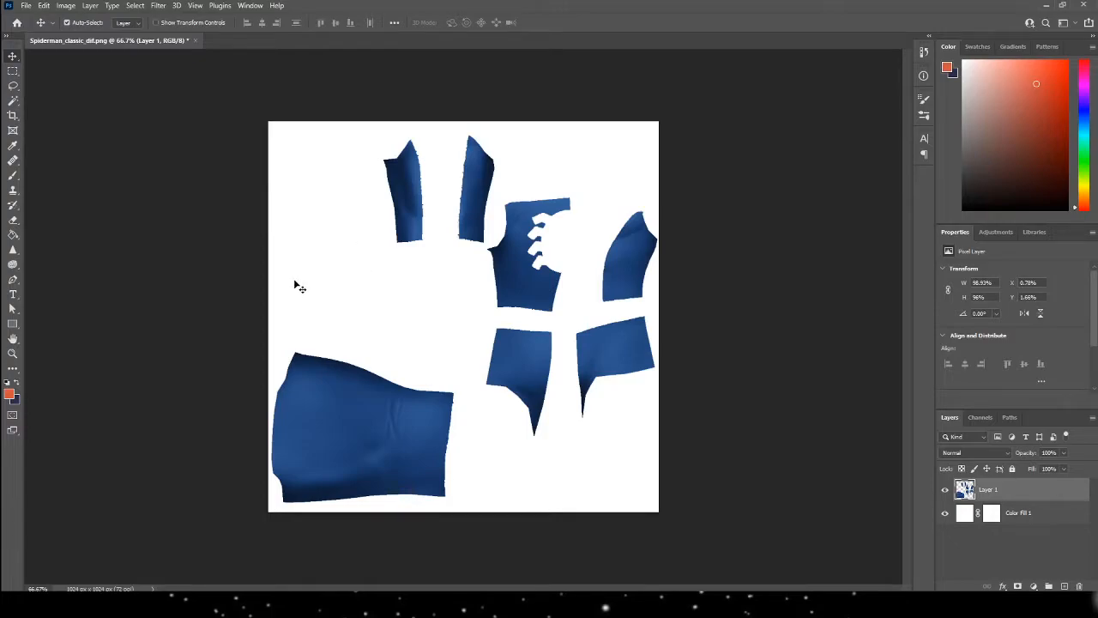
{"action": "left_click", "coordinate": [12, 100]}
{"action": "left_click", "coordinate": [401, 193]}
{"action": "left_click", "coordinate": [413, 175], "text": "shift"}
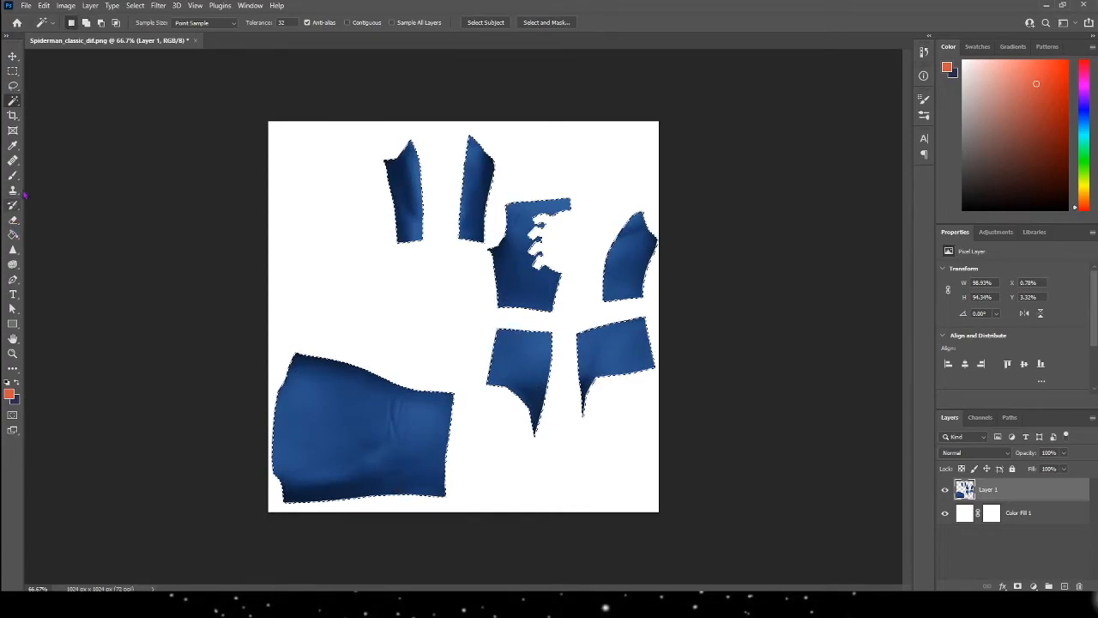
Fill every selected suit piece with a flat, saturated bright blue using the Paint Bucket, and clear the selection.
{"action": "key", "text": "e"}
{"action": "left_click", "coordinate": [13, 233]}
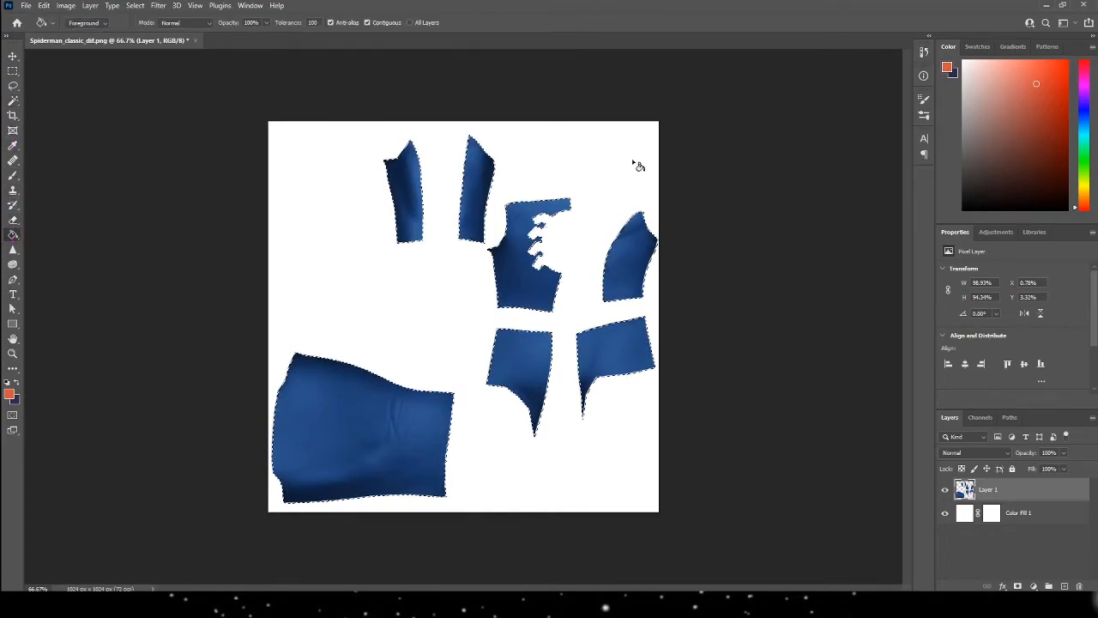
{"action": "left_click", "coordinate": [1083, 117]}
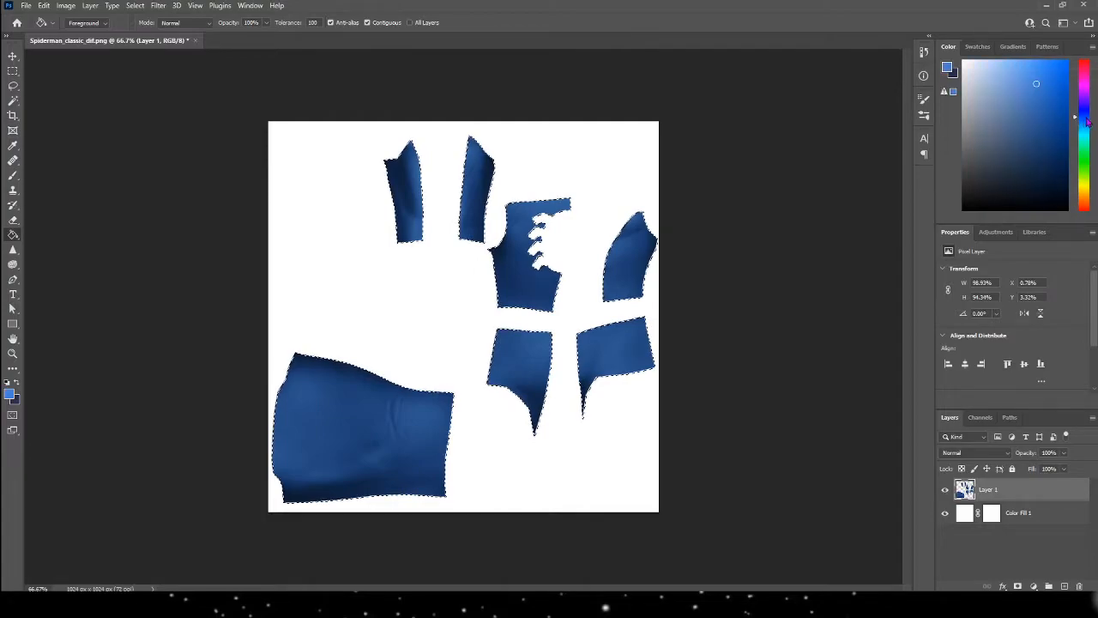
{"action": "left_click", "coordinate": [1066, 66]}
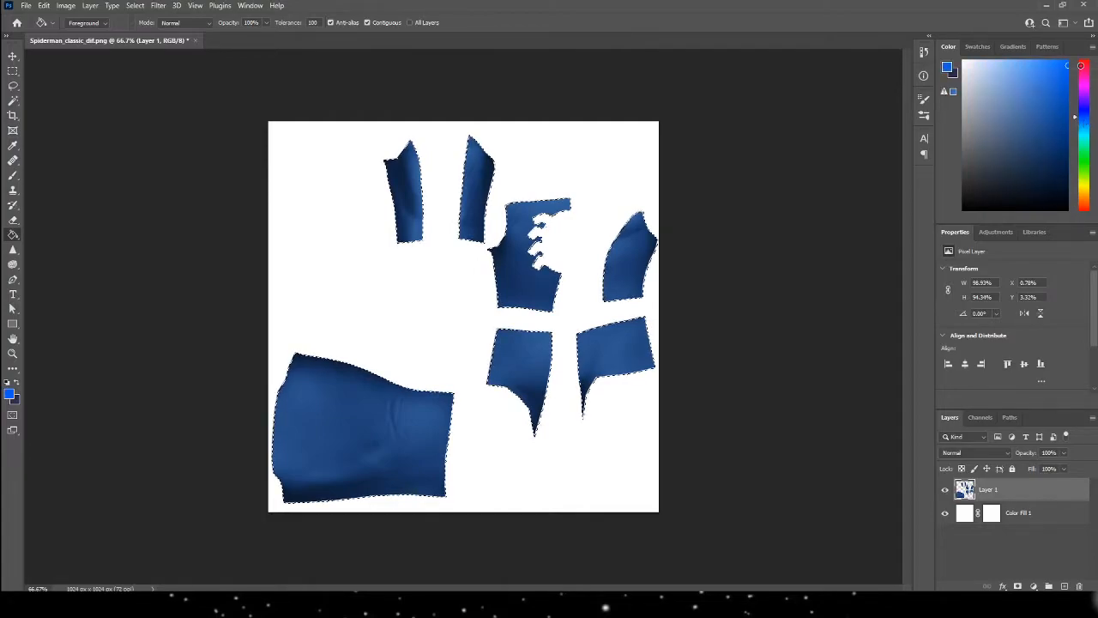
{"action": "left_click", "coordinate": [479, 176]}
{"action": "left_click", "coordinate": [414, 191]}
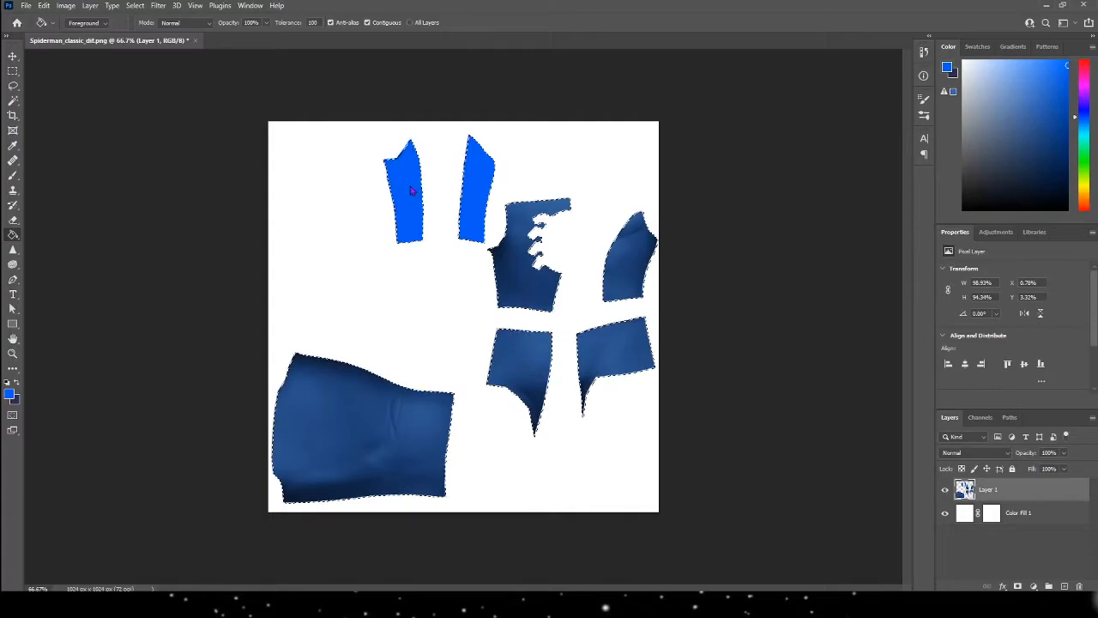
{"action": "left_click", "coordinate": [522, 268]}
{"action": "left_click", "coordinate": [626, 258]}
{"action": "left_click", "coordinate": [617, 361]}
{"action": "left_click", "coordinate": [502, 371]}
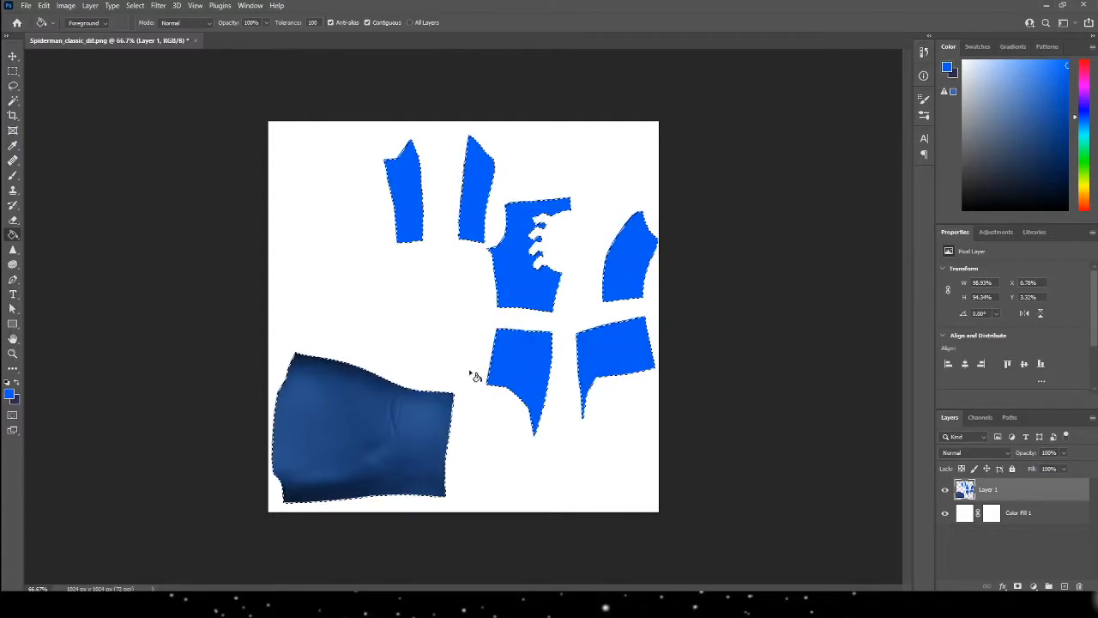
{"action": "left_click", "coordinate": [393, 407]}
{"action": "left_click", "coordinate": [13, 100]}
{"action": "key", "text": "ctrl+d"}
{"action": "left_click", "coordinate": [13, 56]}
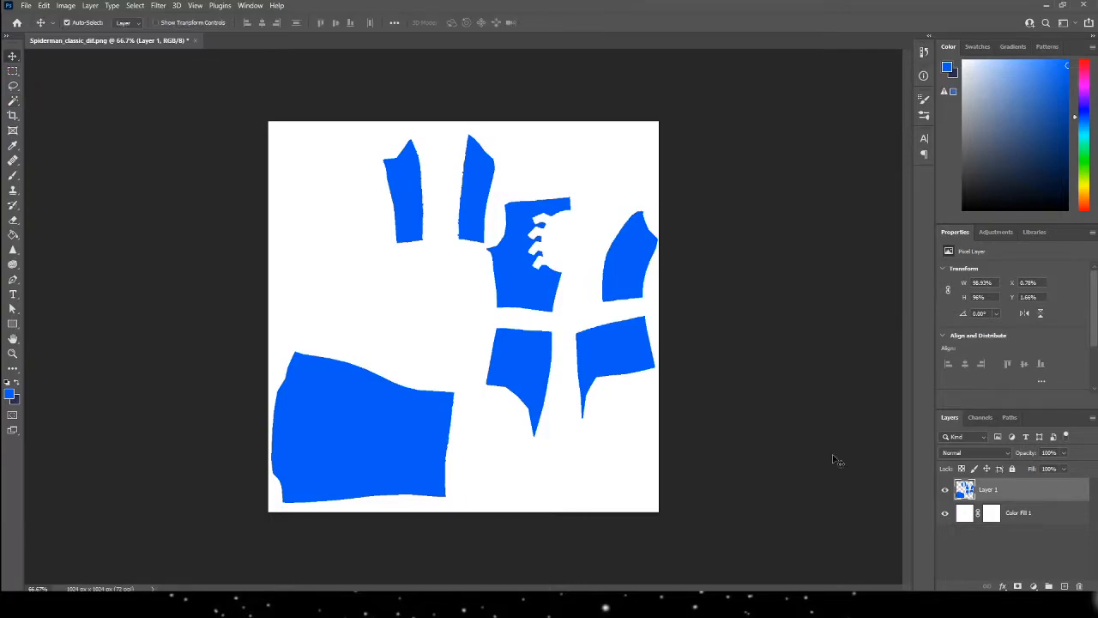
Delete the white Color Fill 1 layer so only the blue pieces on transparency remain.
{"action": "left_click", "coordinate": [983, 519]}
{"action": "key", "text": "Delete"}
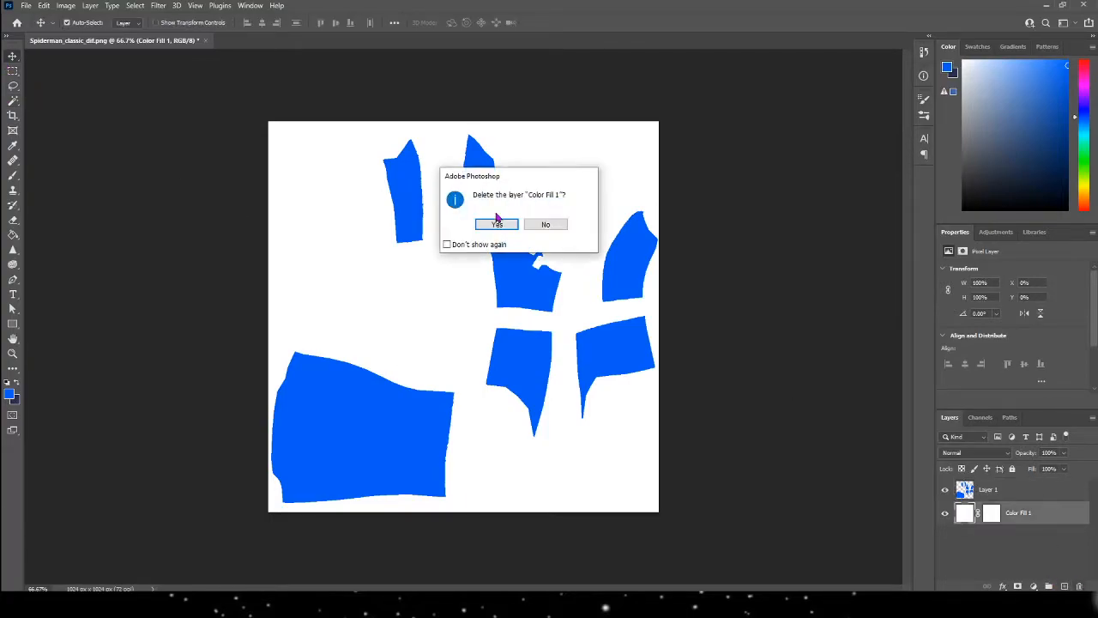
{"action": "left_click", "coordinate": [495, 223]}
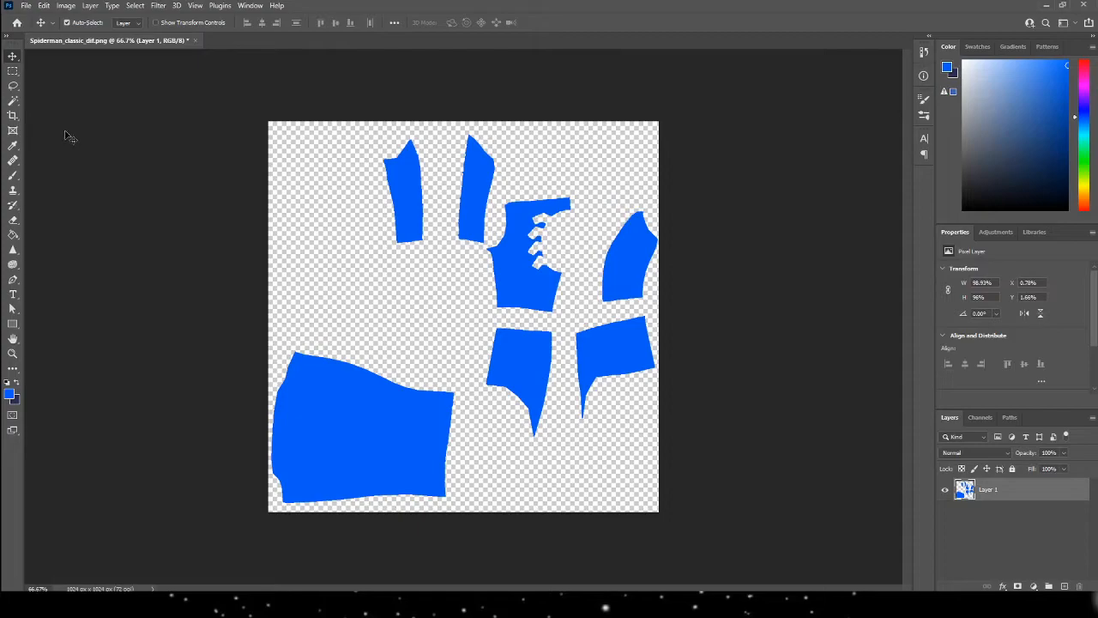
Export the mask image to the Pictures folder under the file name Spiderman_classic_dif1.
{"action": "left_click", "coordinate": [27, 6]}
{"action": "mouse_move", "coordinate": [63, 173]}
{"action": "left_click", "coordinate": [187, 172]}
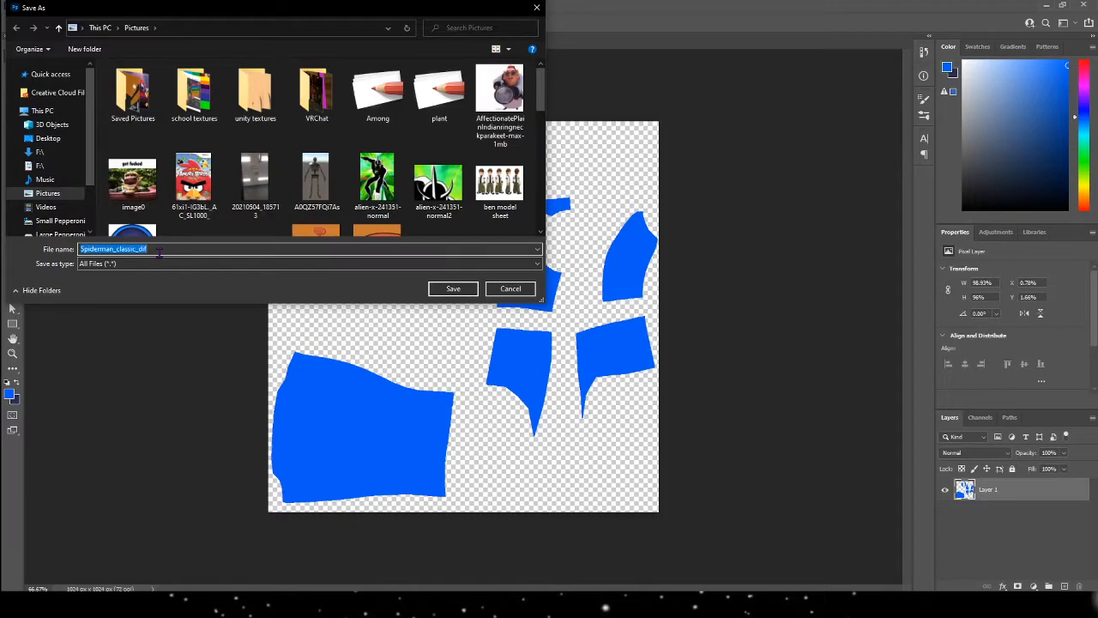
{"action": "left_click", "coordinate": [158, 251]}
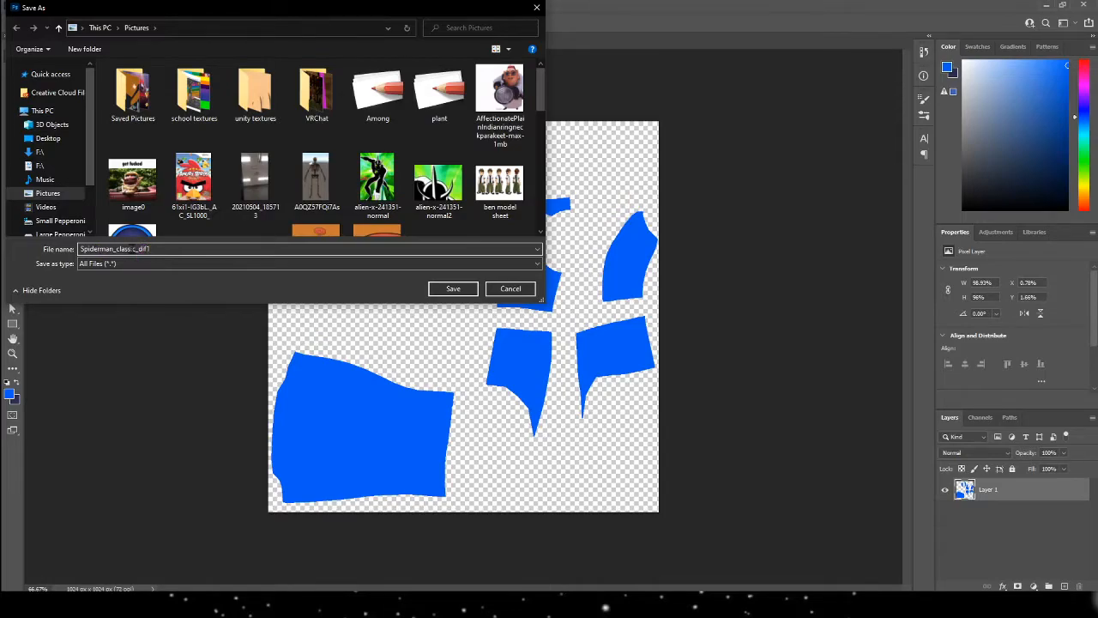
{"action": "key", "text": "Return"}
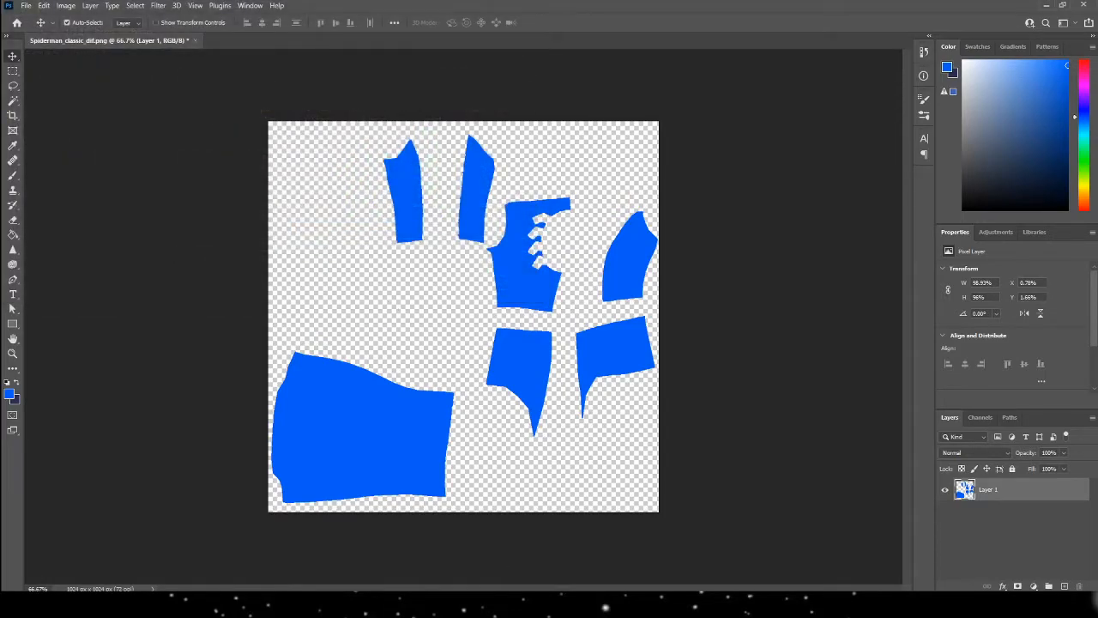
Switch to Unity, enable Emission on the Spiderman body's material, assign the Spiderman_classic_dif1 texture as its Emission Map, and deselect the body.
{"action": "left_click", "coordinate": [465, 600]}
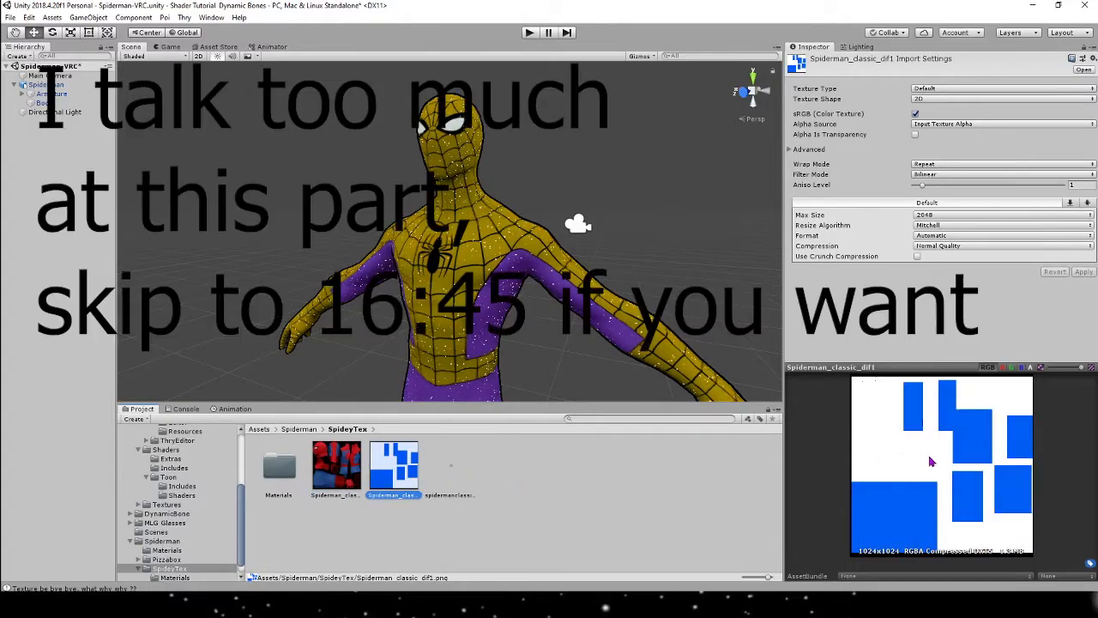
{"action": "left_click", "coordinate": [464, 255]}
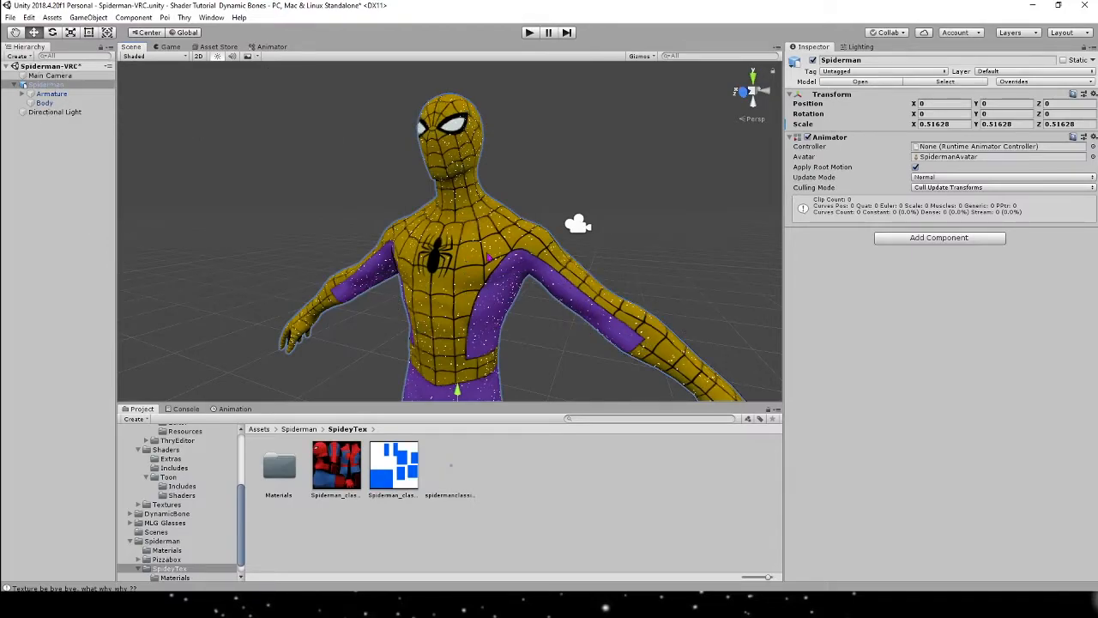
{"action": "left_click", "coordinate": [491, 257]}
{"action": "scroll", "coordinate": [916, 469], "scroll_direction": "down", "scroll_amount": 5}
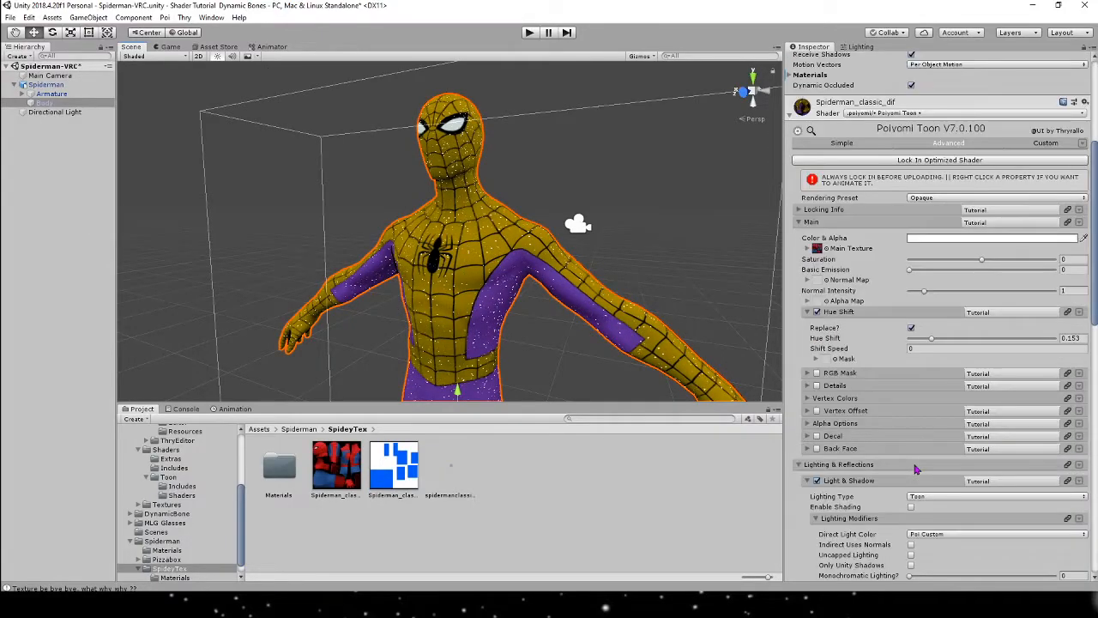
{"action": "scroll", "coordinate": [837, 379], "scroll_direction": "down", "scroll_amount": 4}
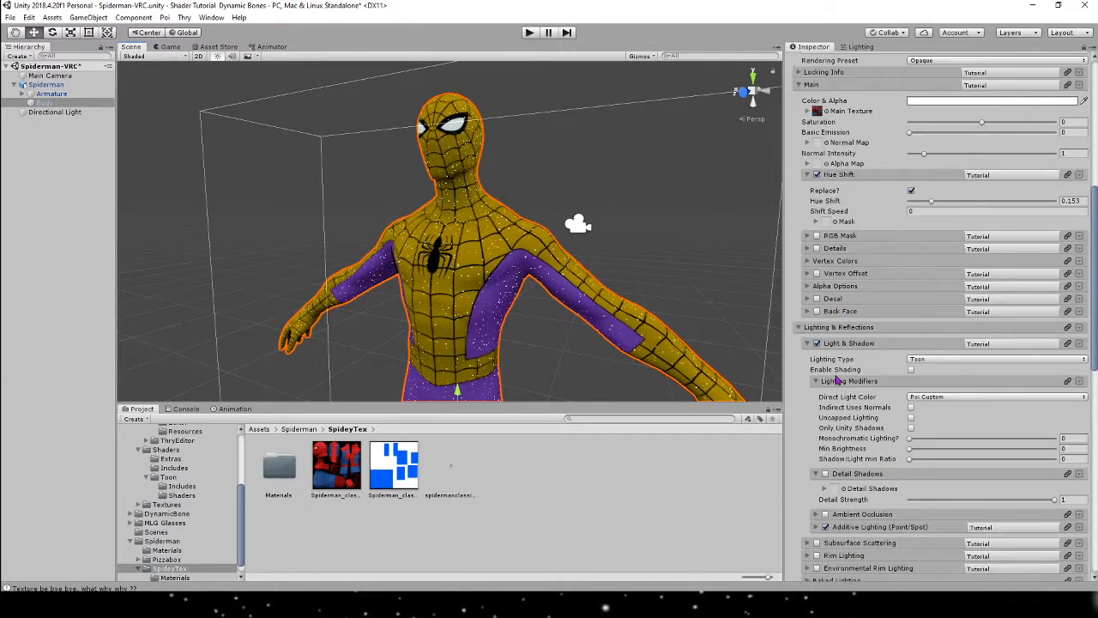
{"action": "scroll", "coordinate": [837, 379], "scroll_direction": "down", "scroll_amount": 2}
{"action": "scroll", "coordinate": [837, 379], "scroll_direction": "down", "scroll_amount": 2}
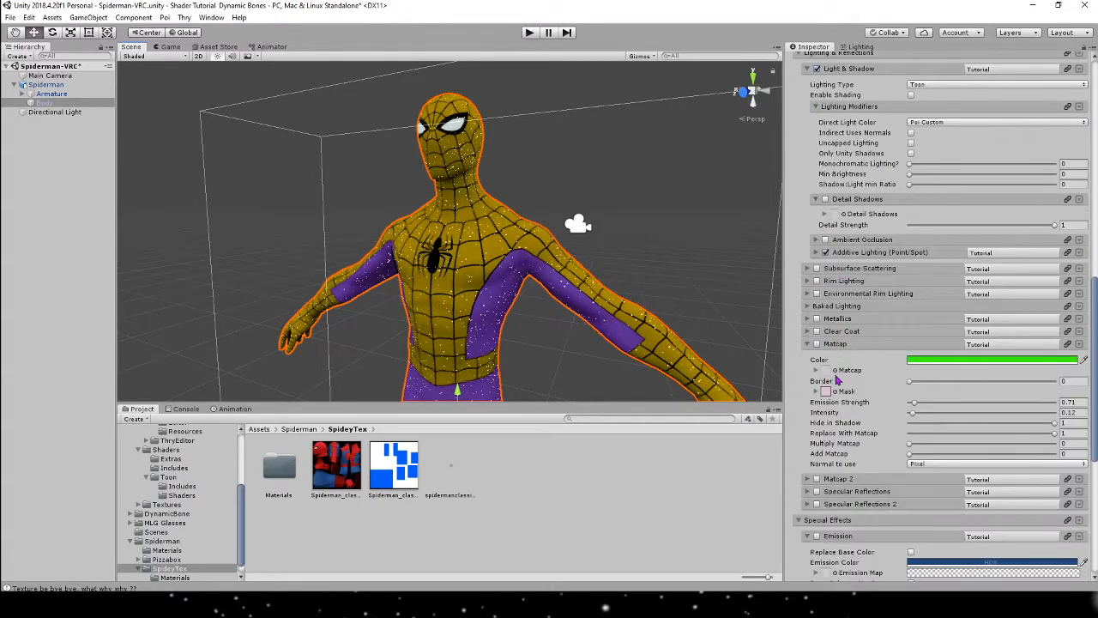
{"action": "scroll", "coordinate": [837, 379], "scroll_direction": "down", "scroll_amount": 2}
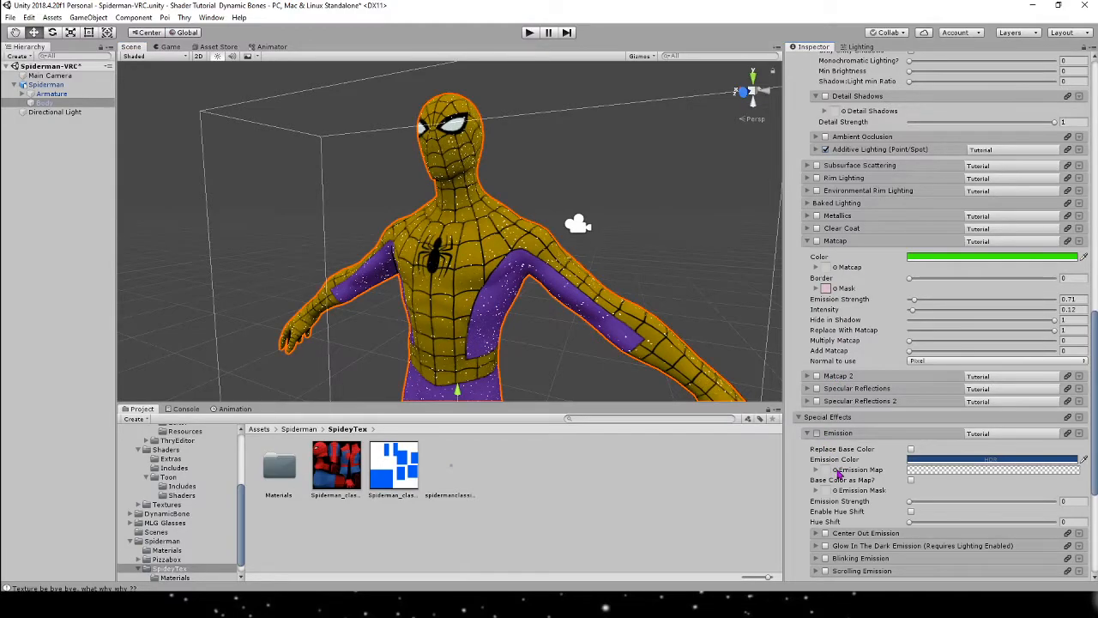
{"action": "left_click", "coordinate": [836, 470]}
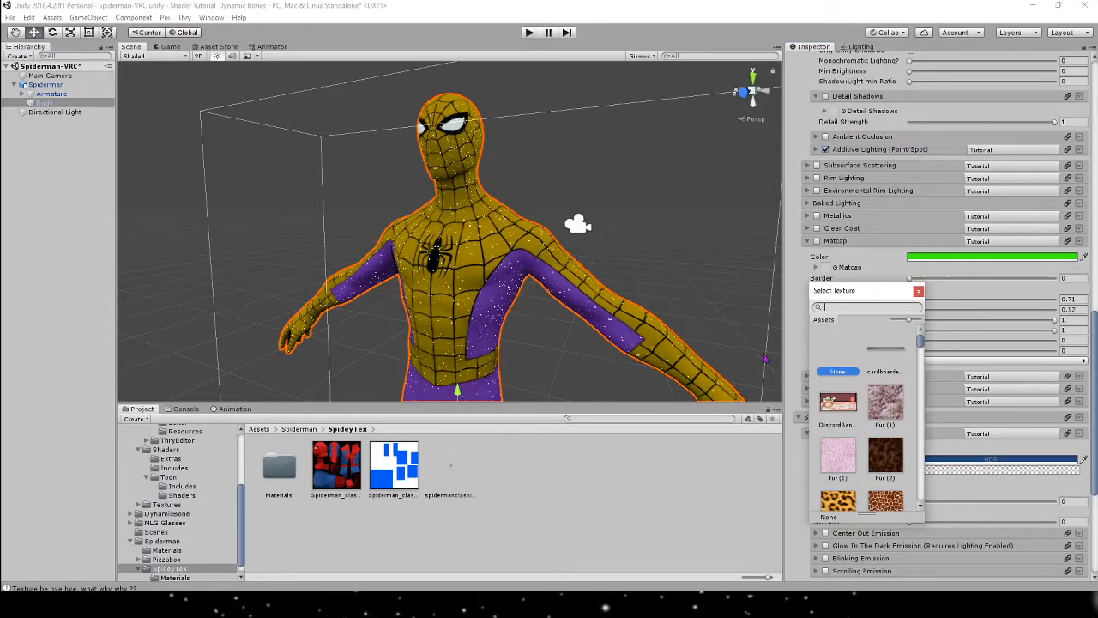
{"action": "left_click", "coordinate": [918, 290]}
{"action": "left_click_drag", "start_coordinate": [821, 471], "coordinate": [834, 476]}
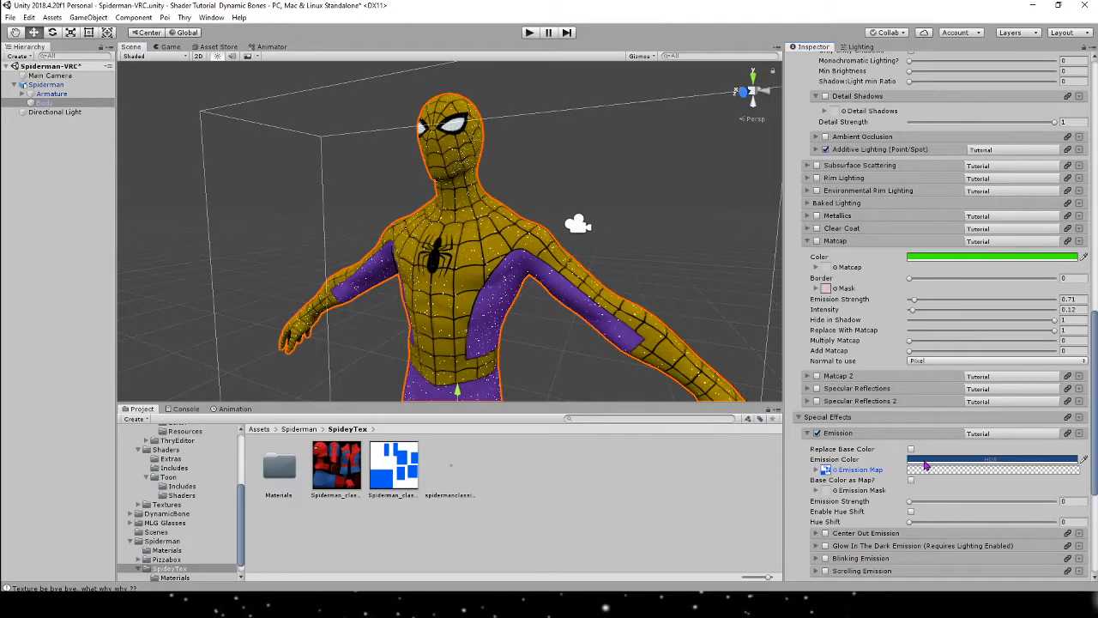
{"action": "left_click", "coordinate": [656, 274]}
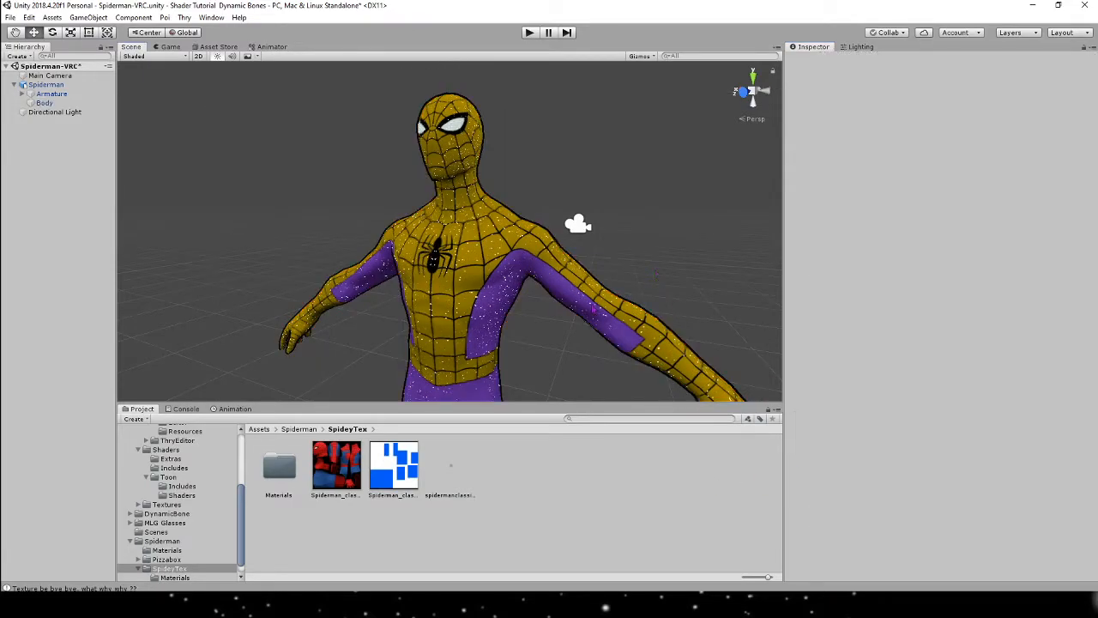
Select the Spiderman avatar's Body mesh and set its material's Emission Strength to 0.
{"action": "left_click", "coordinate": [450, 307]}
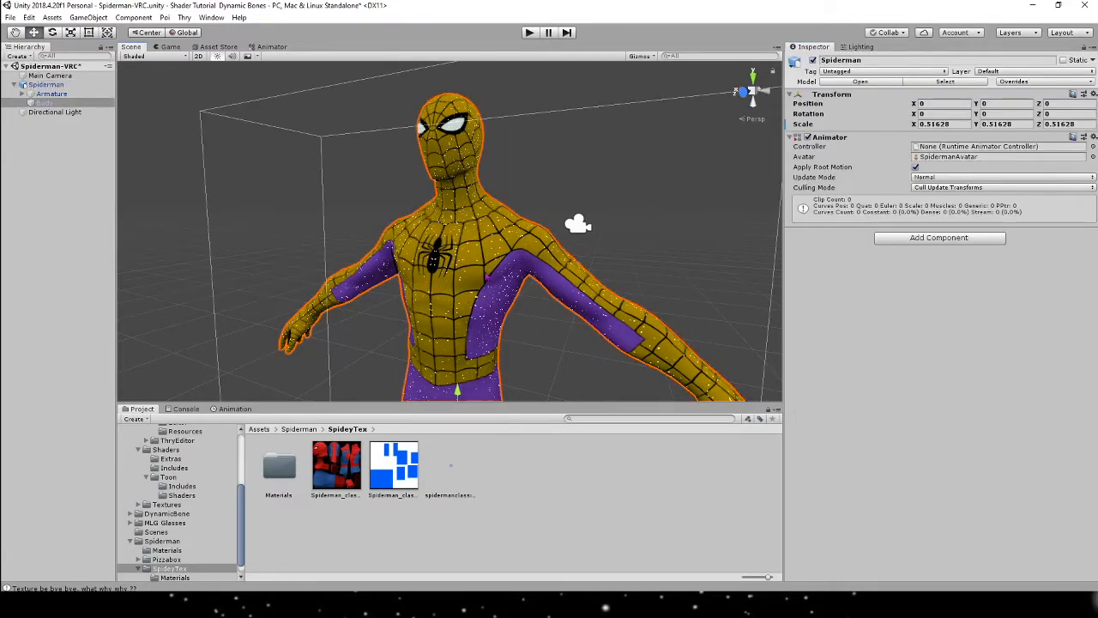
{"action": "left_click", "coordinate": [450, 283]}
{"action": "scroll", "coordinate": [449, 258], "scroll_direction": "down", "scroll_amount": 4}
{"action": "left_click", "coordinate": [450, 90]}
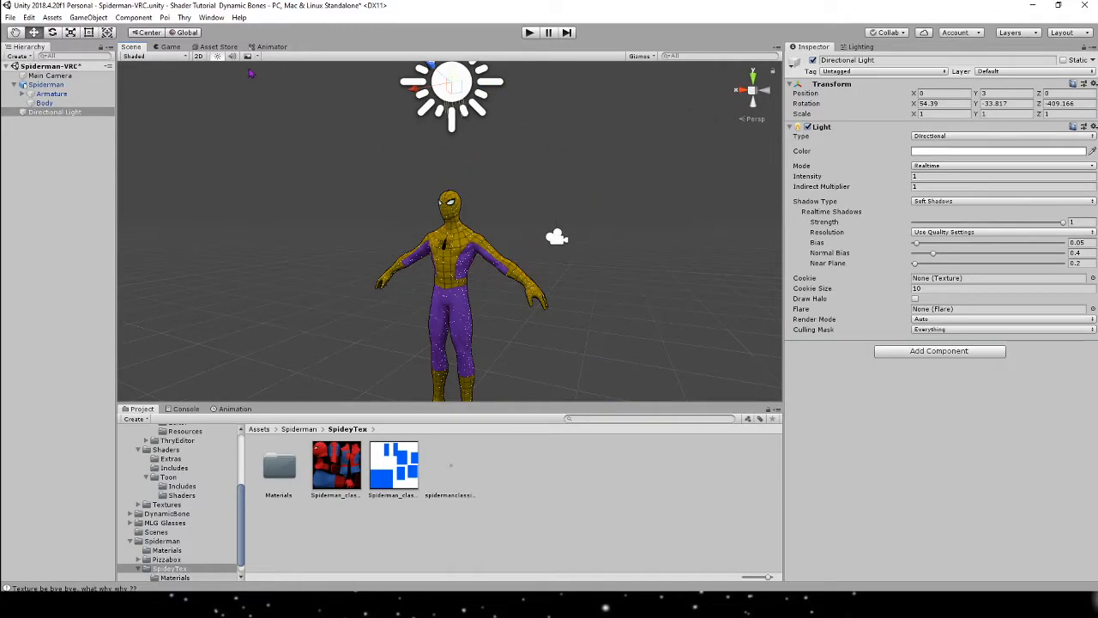
{"action": "scroll", "coordinate": [453, 249], "scroll_direction": "up", "scroll_amount": 3}
{"action": "left_click", "coordinate": [454, 246]}
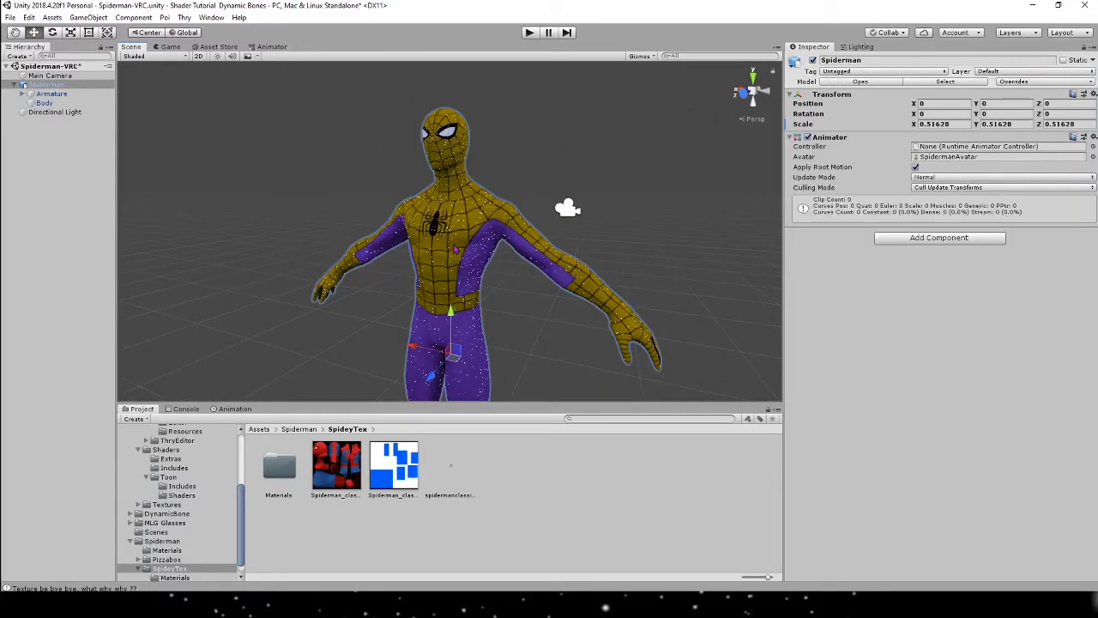
{"action": "left_click", "coordinate": [455, 245]}
{"action": "scroll", "coordinate": [971, 406], "scroll_direction": "down", "scroll_amount": 15}
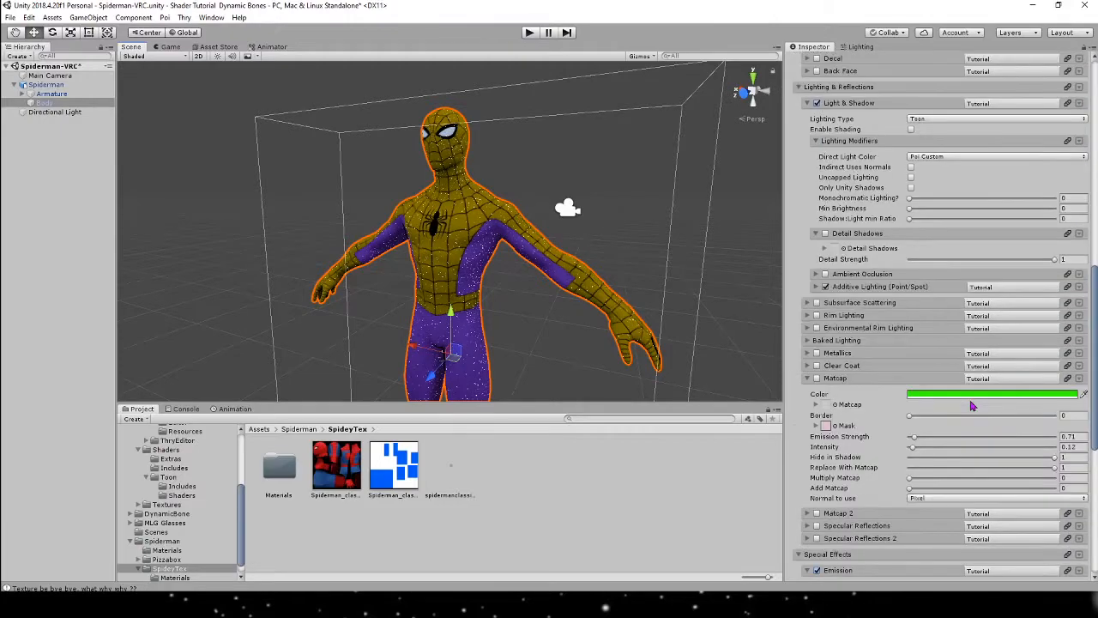
{"action": "left_click_drag", "start_coordinate": [914, 471], "coordinate": [892, 465]}
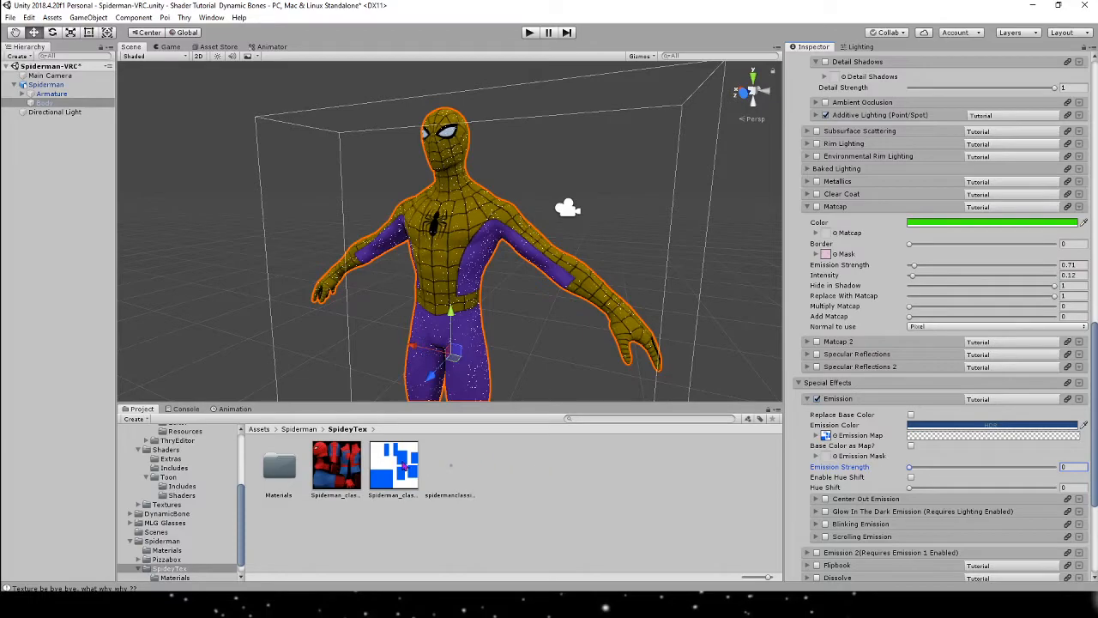
Compare the Spiderman_classic_dif1 mask texture with the original Spiderman_classic_dif texture and the avatar's body material.
{"action": "left_click", "coordinate": [407, 459]}
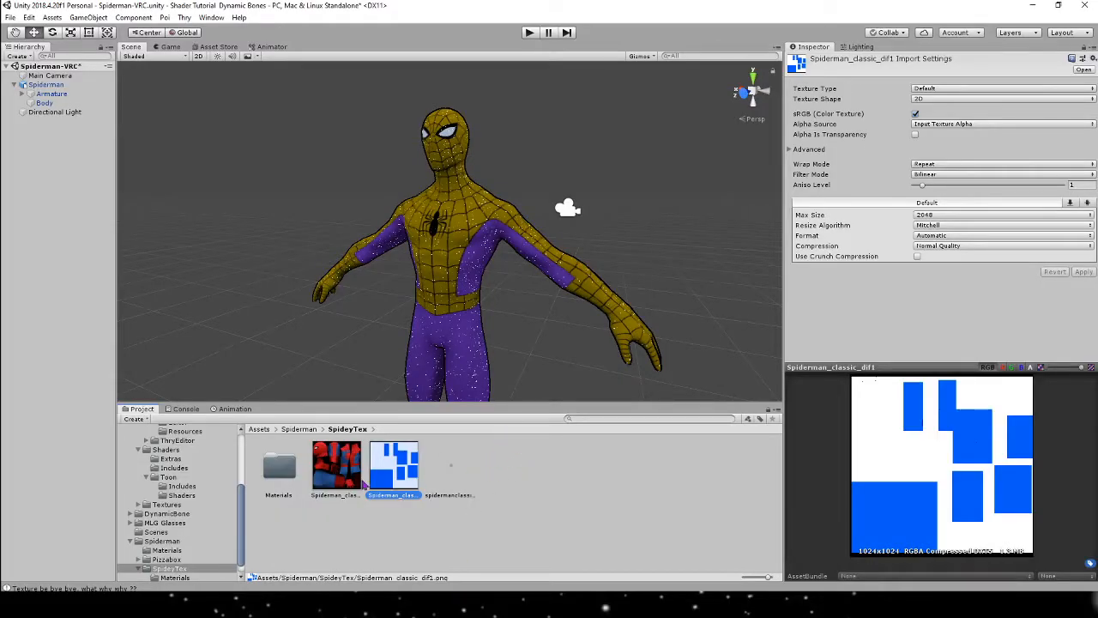
{"action": "left_click", "coordinate": [339, 468]}
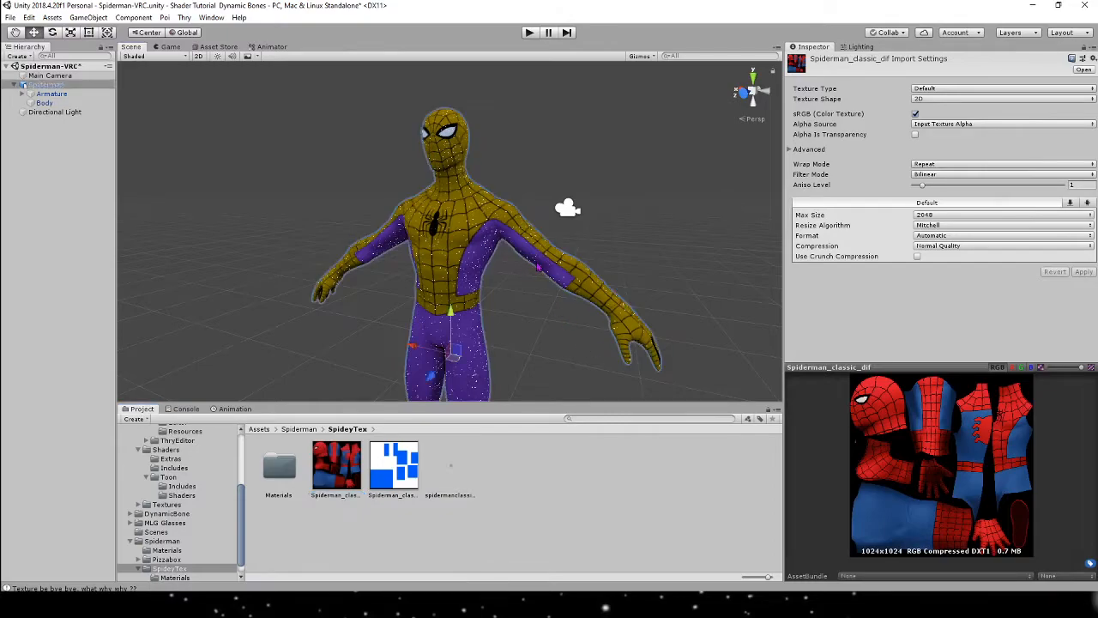
{"action": "left_click", "coordinate": [537, 283]}
{"action": "scroll", "coordinate": [886, 418], "scroll_direction": "down", "scroll_amount": 5}
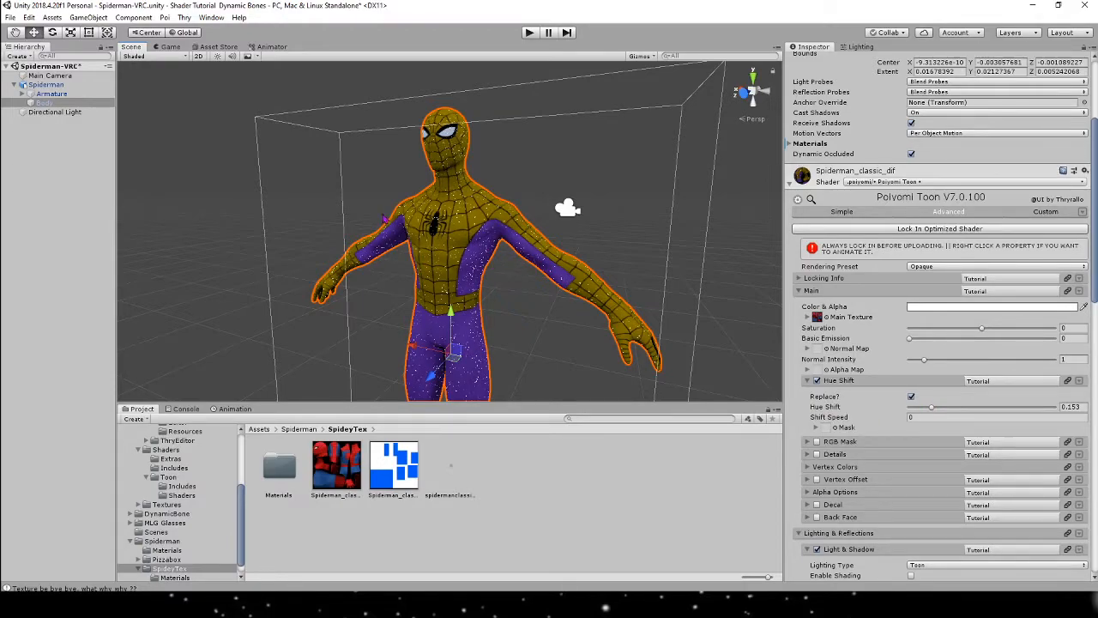
{"action": "left_click", "coordinate": [403, 481]}
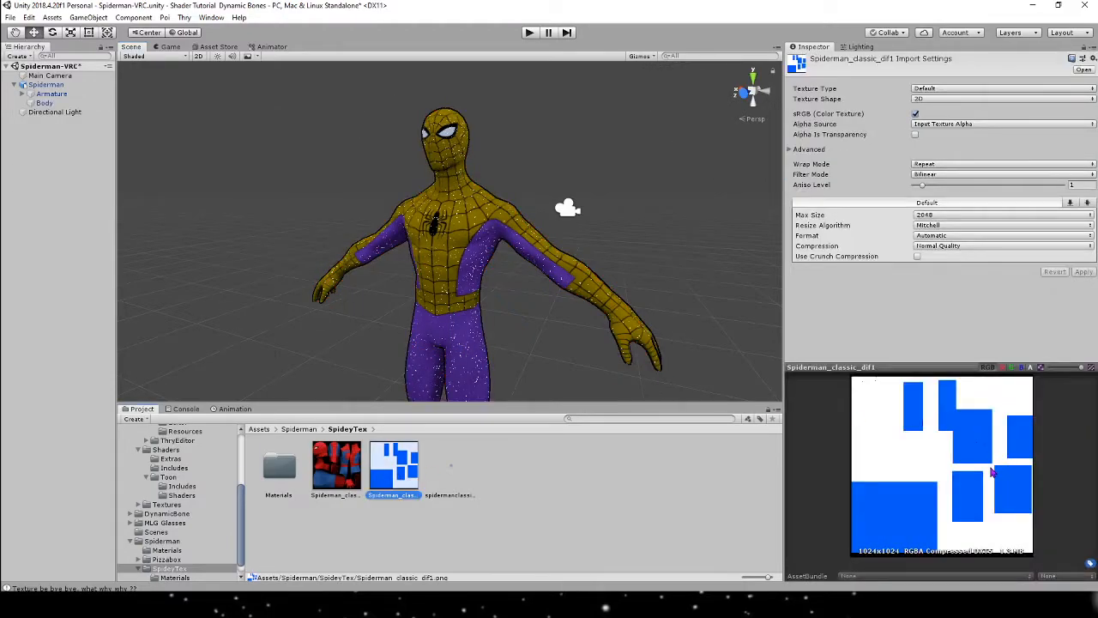
{"action": "left_click", "coordinate": [488, 221]}
{"action": "left_click", "coordinate": [488, 222]}
{"action": "scroll", "coordinate": [967, 414], "scroll_direction": "down", "scroll_amount": 1}
{"action": "scroll", "coordinate": [966, 416], "scroll_direction": "down", "scroll_amount": 5}
Switch to File Explorer, view the exported Spiderman_classic_dif1 image, and close the viewer.
{"action": "key", "text": "alt+Tab"}
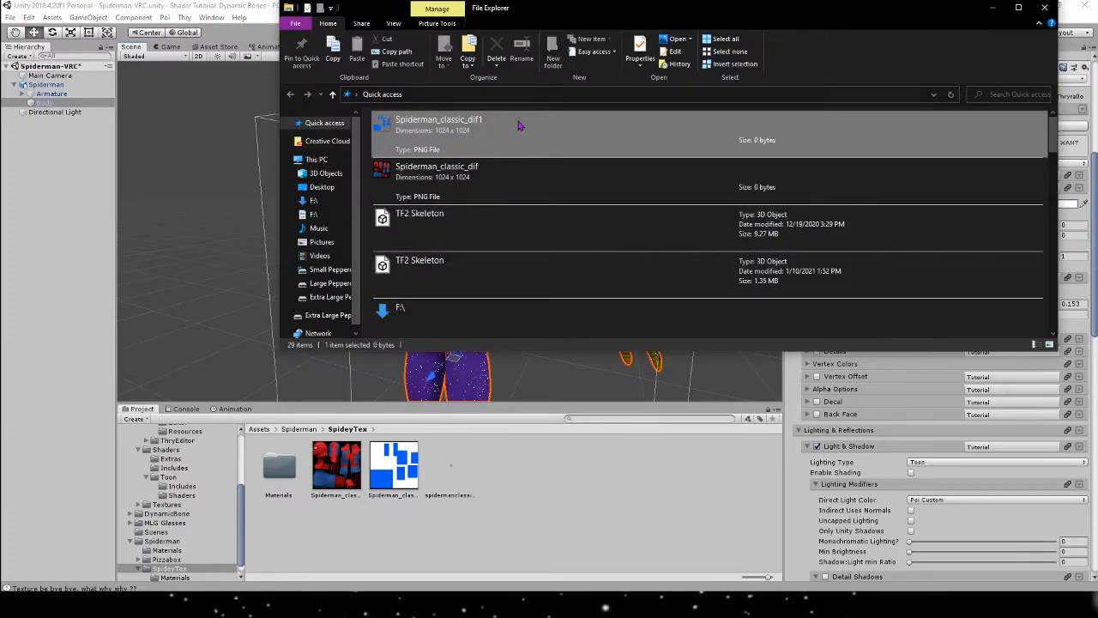
{"action": "double_click", "coordinate": [477, 135]}
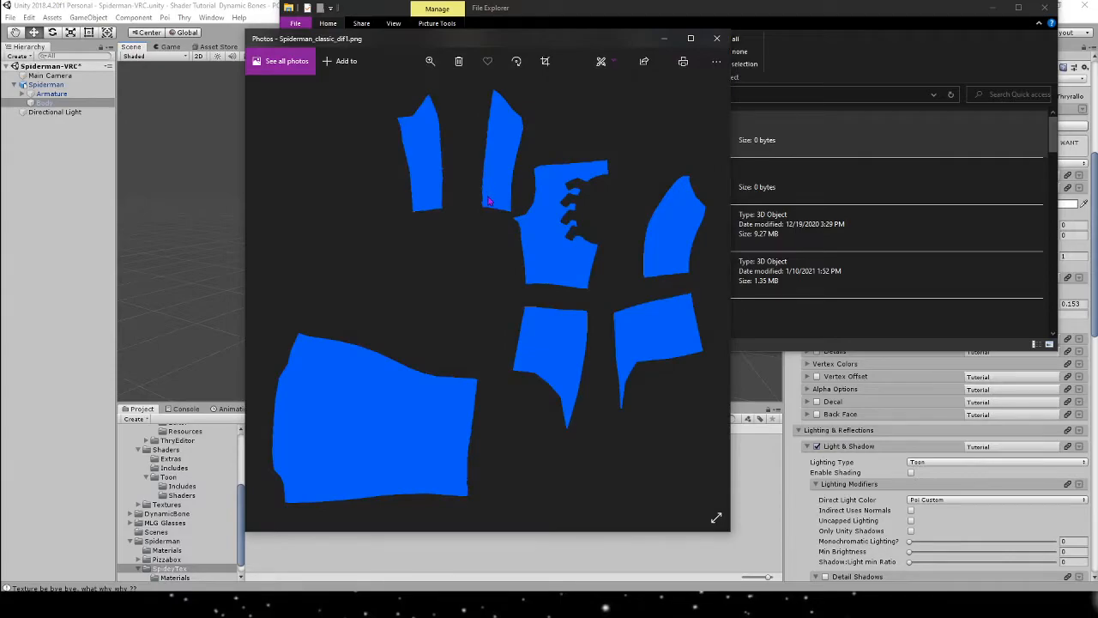
{"action": "left_click", "coordinate": [717, 39]}
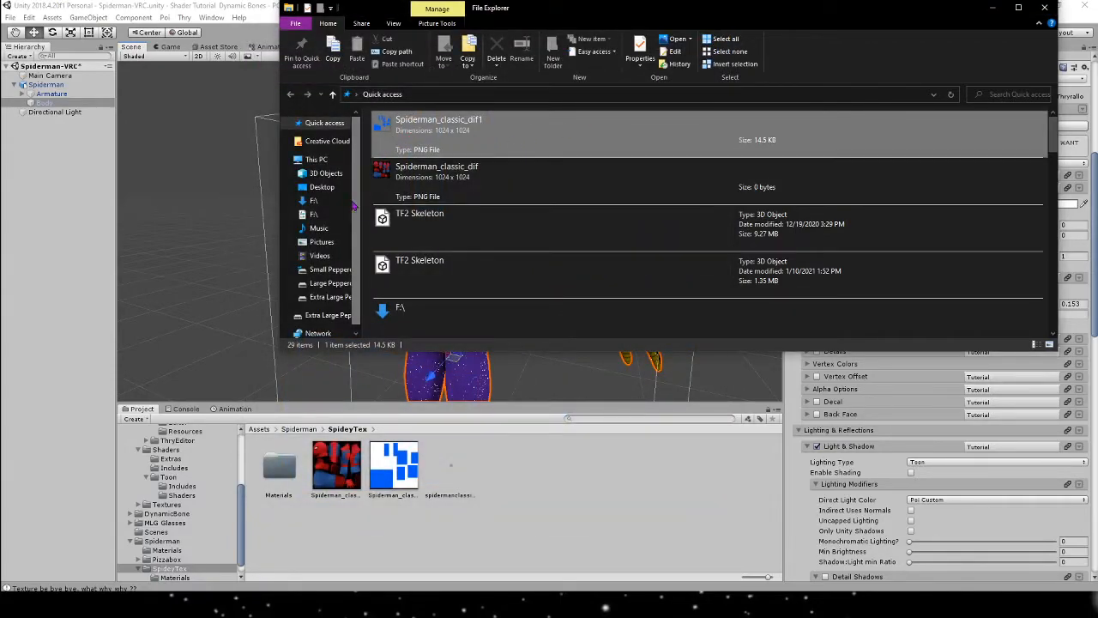
Import Spiderman_classic_dif1 from the Pictures folder into SpideyTex again, check the new copy, and delete it.
{"action": "left_click", "coordinate": [326, 244]}
{"action": "scroll", "coordinate": [481, 218], "scroll_direction": "down", "scroll_amount": 10}
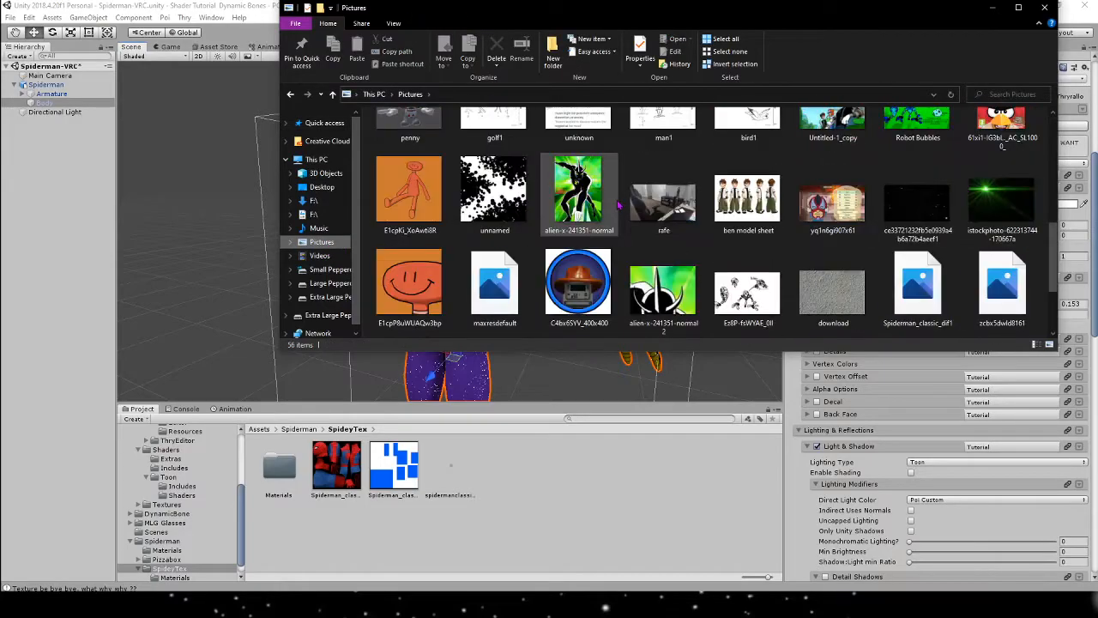
{"action": "left_click_drag", "start_coordinate": [916, 195], "coordinate": [535, 459]}
{"action": "left_click", "coordinate": [569, 468]}
{"action": "left_click", "coordinate": [453, 473]}
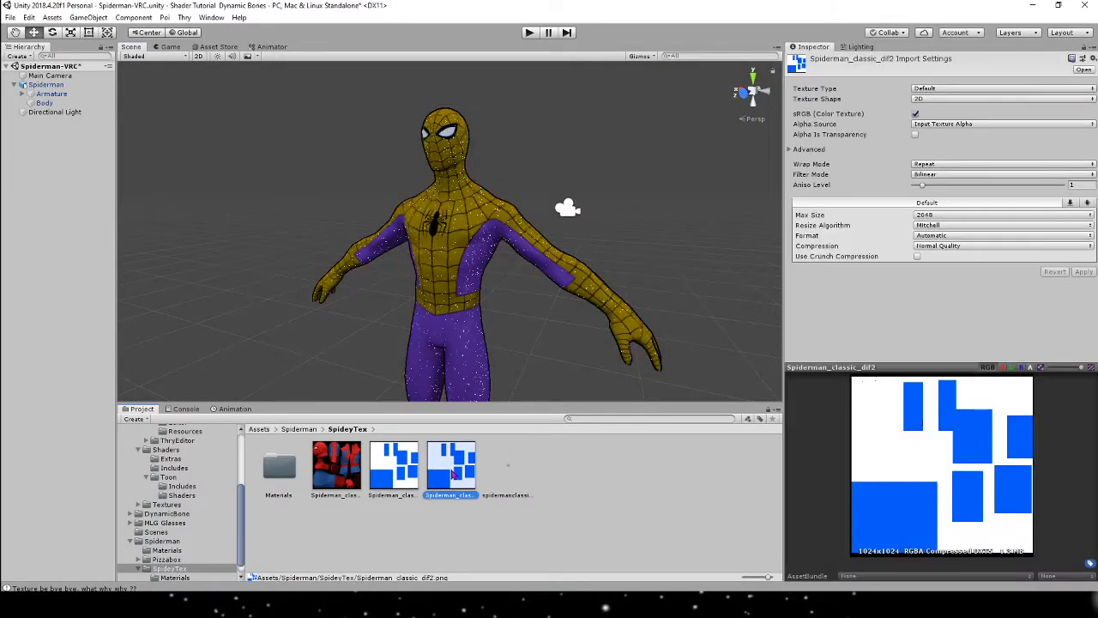
{"action": "key", "text": "Delete"}
On the body's material, enable the emission's hue shift, set Emission Strength to 2.58, and leave Hue Shift at 0.
{"action": "left_click", "coordinate": [586, 327]}
{"action": "left_click", "coordinate": [46, 85]}
{"action": "left_click", "coordinate": [460, 264]}
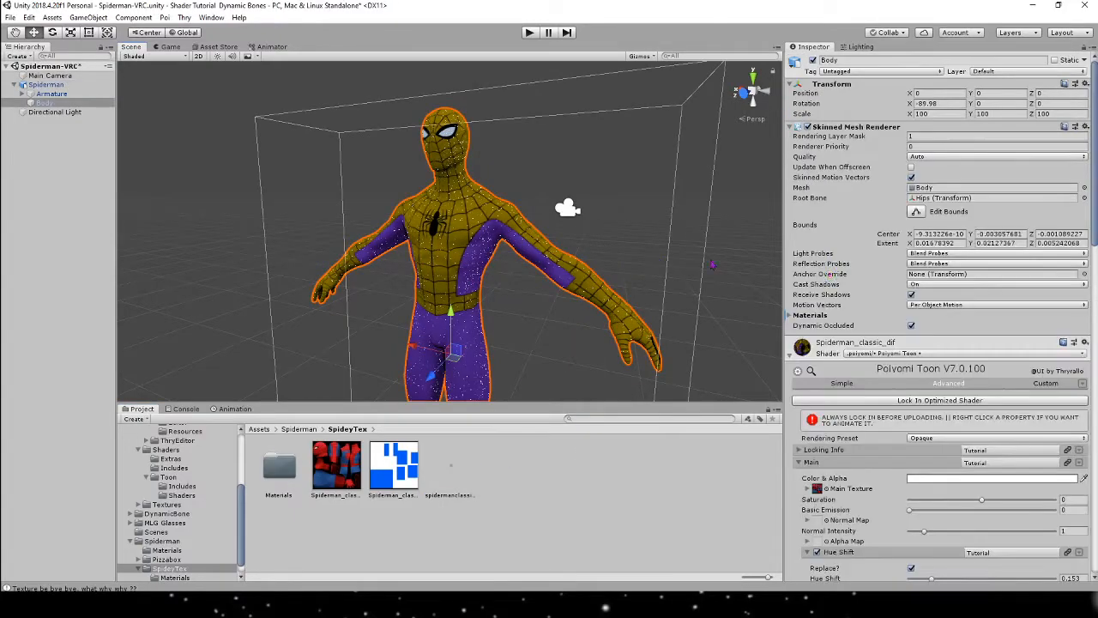
{"action": "scroll", "coordinate": [1003, 288], "scroll_direction": "down", "scroll_amount": 10}
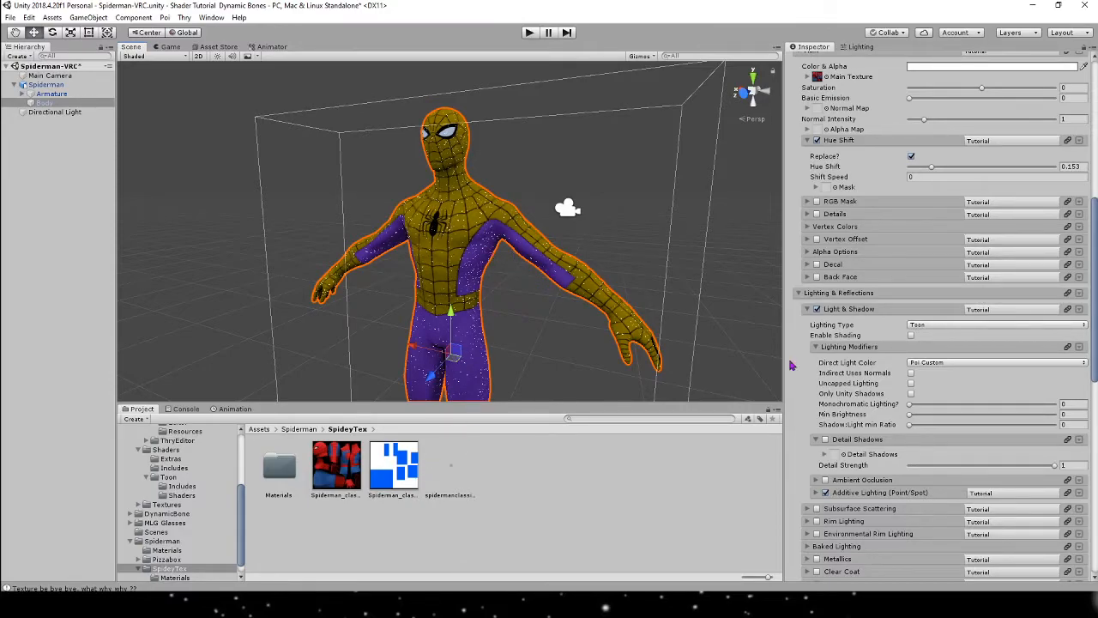
{"action": "scroll", "coordinate": [859, 375], "scroll_direction": "down", "scroll_amount": 10}
{"action": "scroll", "coordinate": [859, 375], "scroll_direction": "down", "scroll_amount": 8}
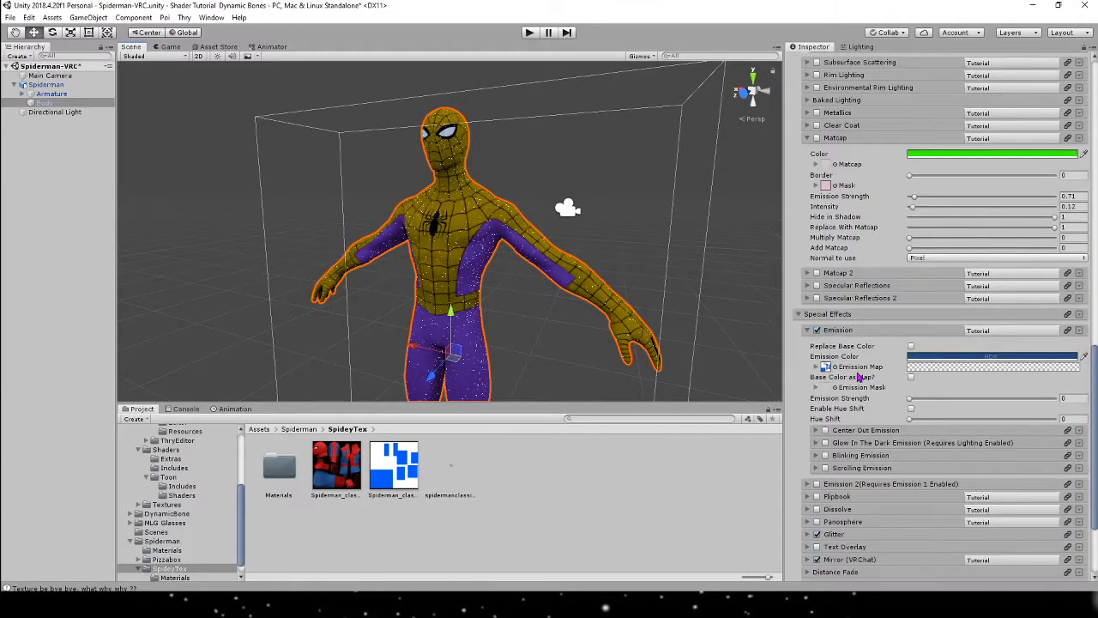
{"action": "left_click", "coordinate": [911, 340]}
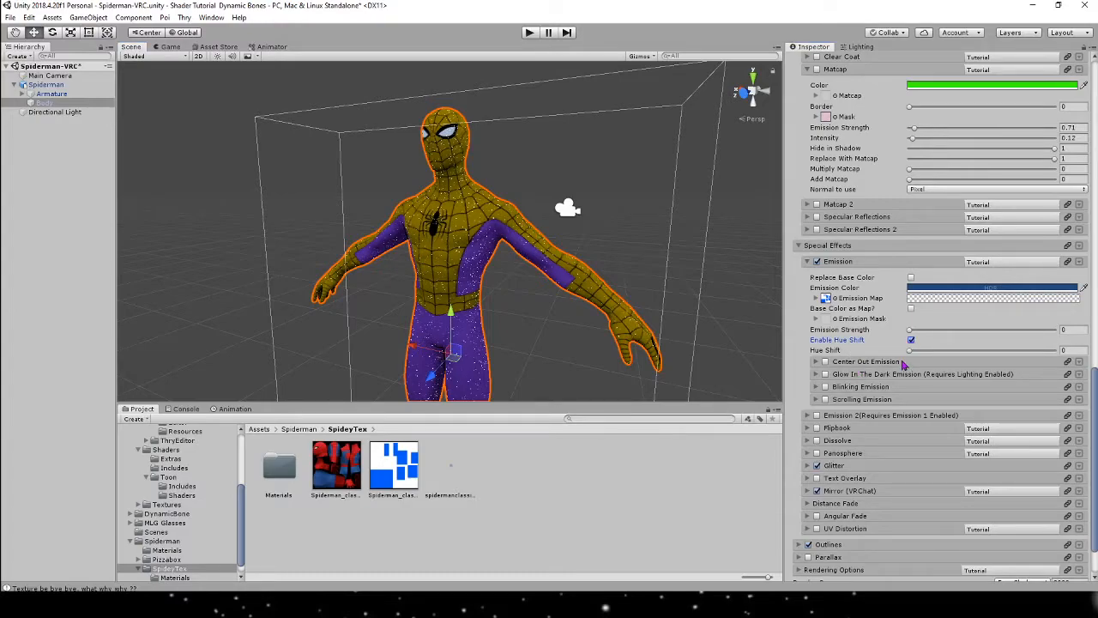
{"action": "left_click_drag", "start_coordinate": [910, 351], "coordinate": [755, 361]}
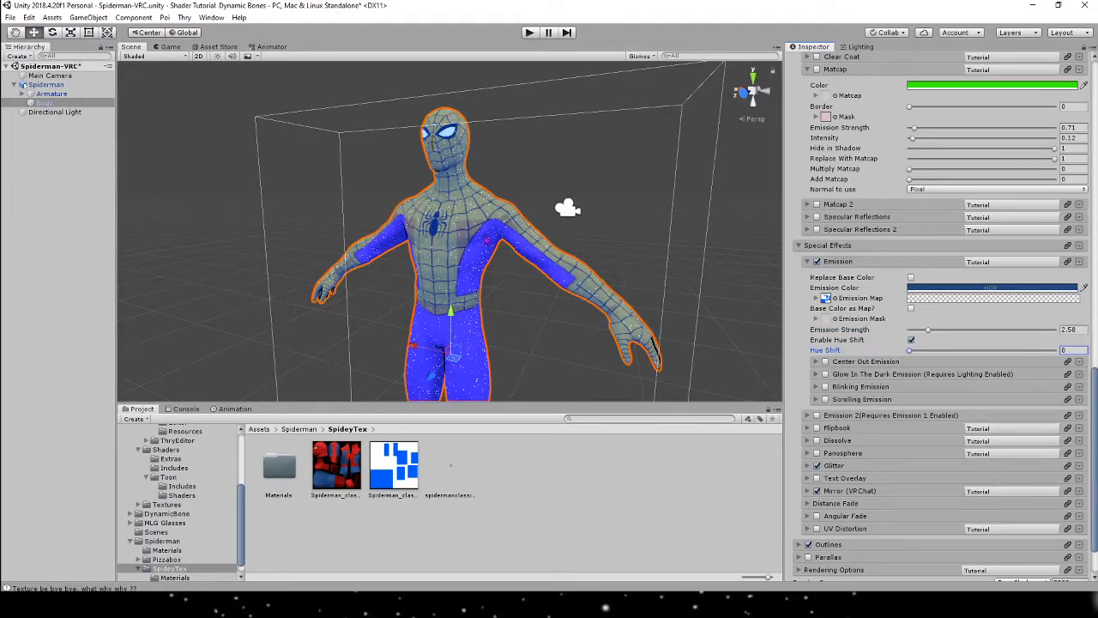
Set the Emission Color to white and turn Emission off for the body's material.
{"action": "left_click", "coordinate": [983, 289]}
{"action": "left_click_drag", "start_coordinate": [979, 356], "coordinate": [895, 363]}
{"action": "left_click", "coordinate": [1044, 266]}
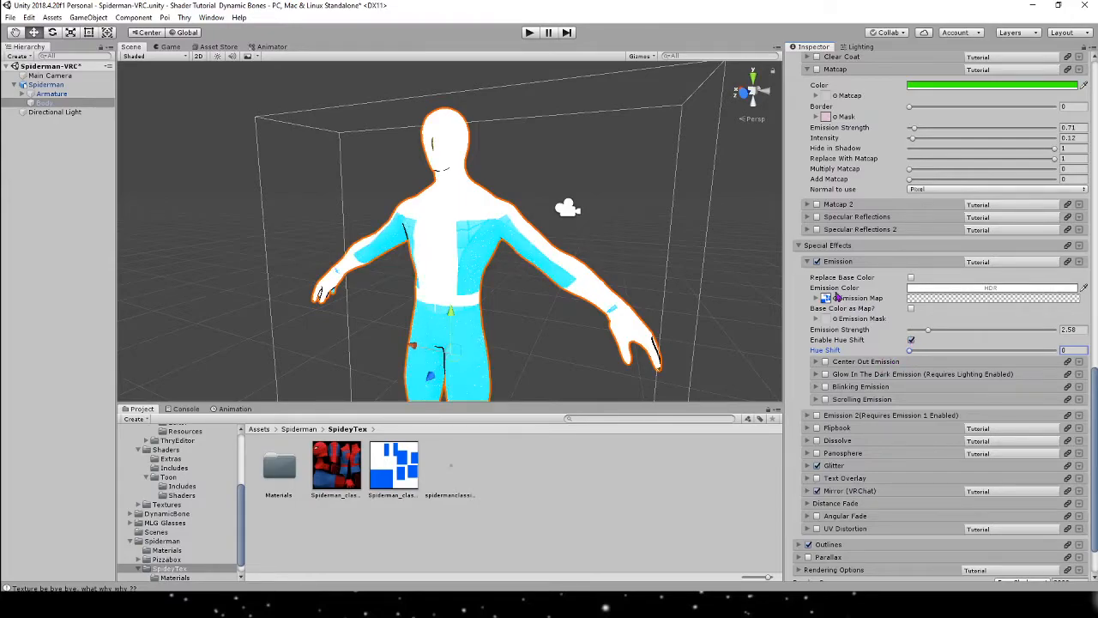
{"action": "left_click", "coordinate": [817, 262]}
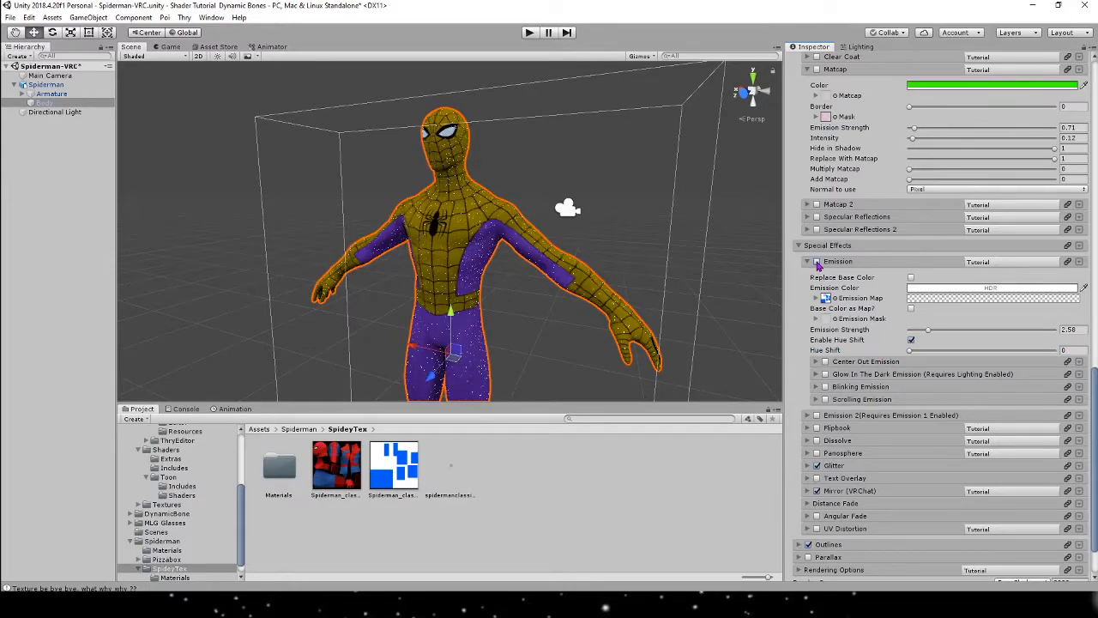
Switch the Poiyomi Toon settings of the body's material to Simple mode and deselect the body.
{"action": "scroll", "coordinate": [857, 284], "scroll_direction": "up", "scroll_amount": 10}
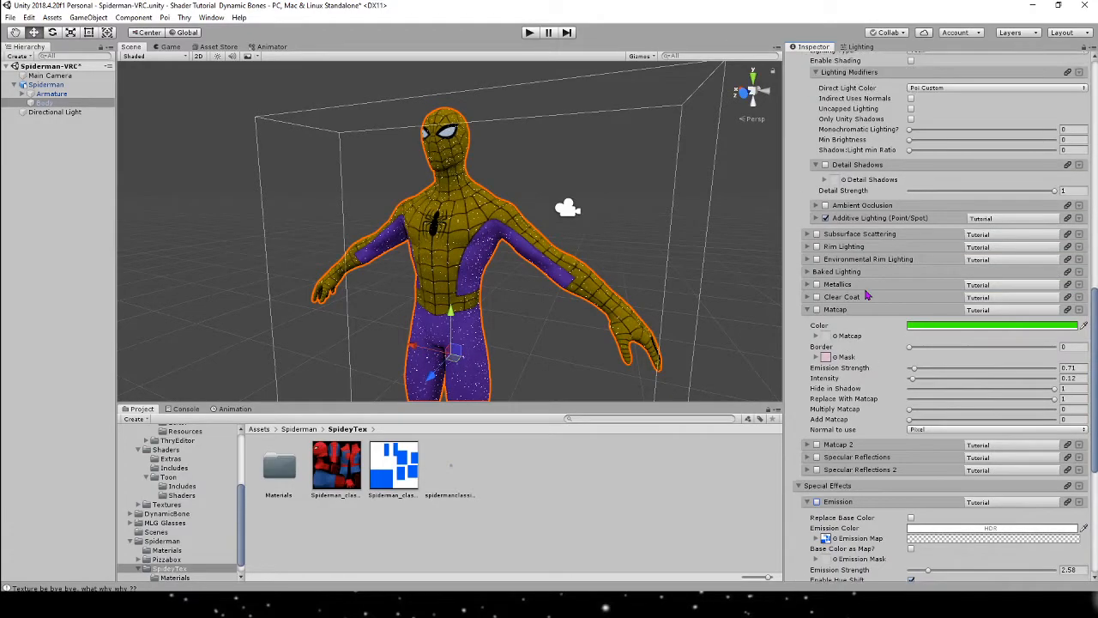
{"action": "scroll", "coordinate": [866, 294], "scroll_direction": "up", "scroll_amount": 5}
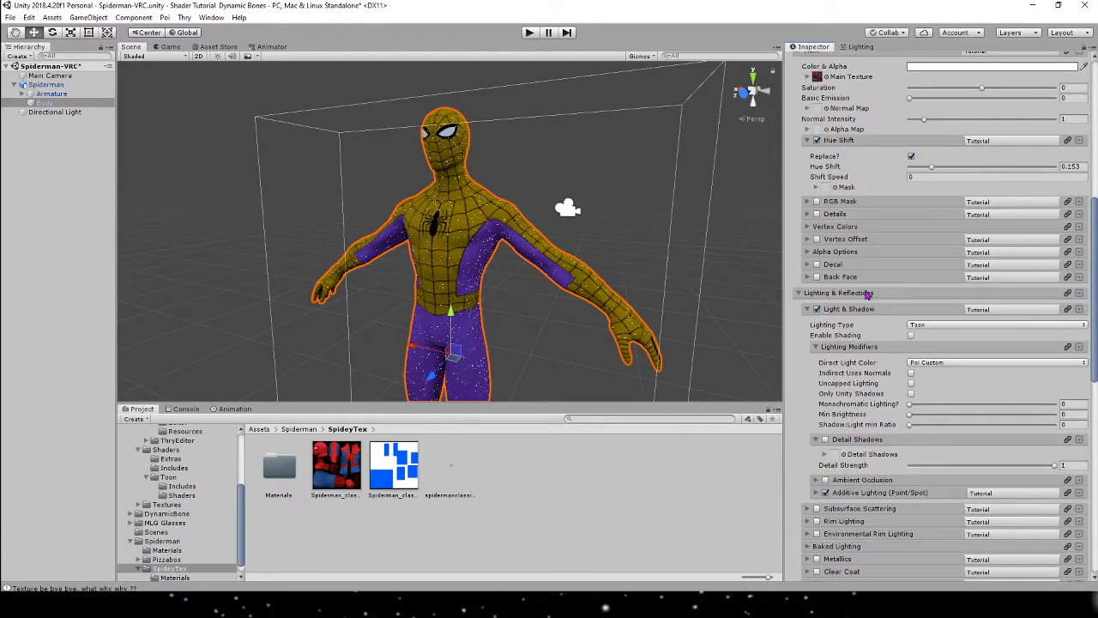
{"action": "scroll", "coordinate": [866, 293], "scroll_direction": "up", "scroll_amount": 7}
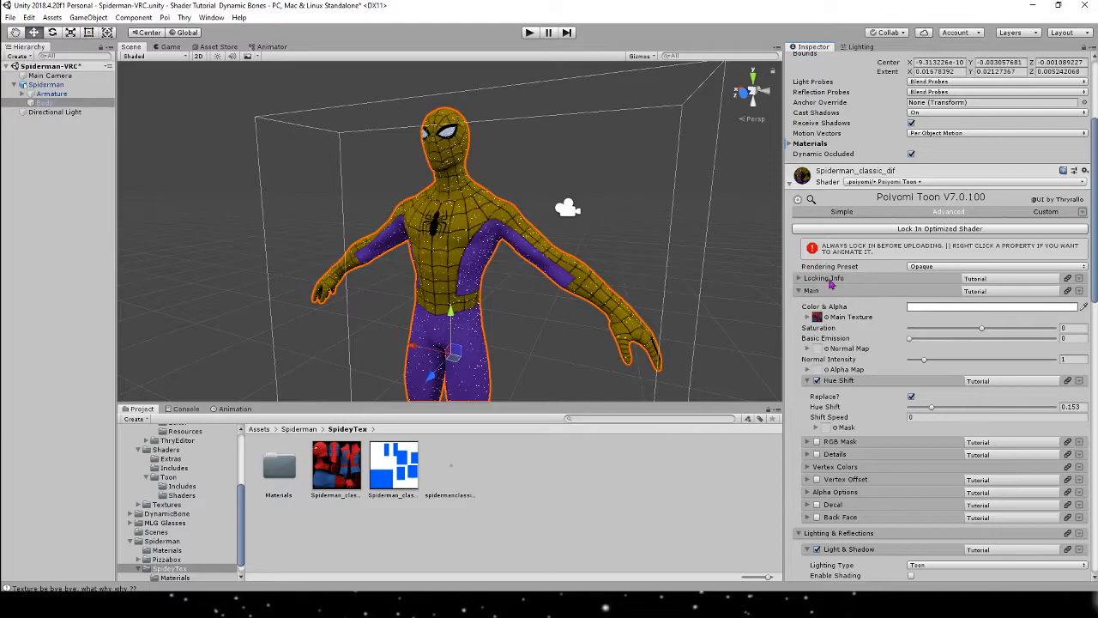
{"action": "left_click", "coordinate": [854, 216]}
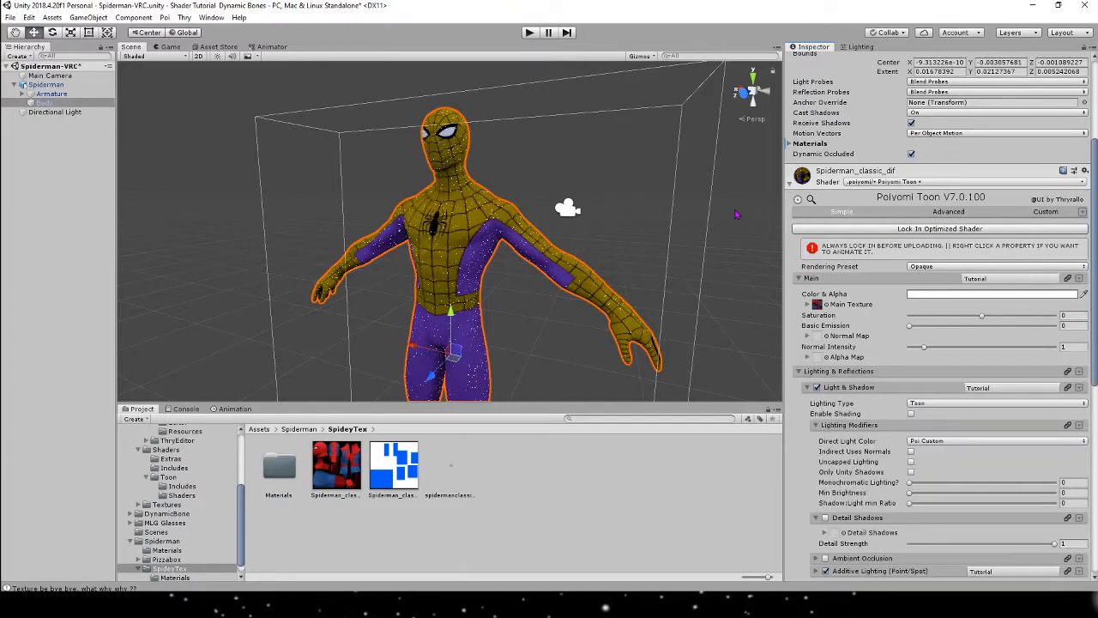
{"action": "left_click", "coordinate": [736, 214]}
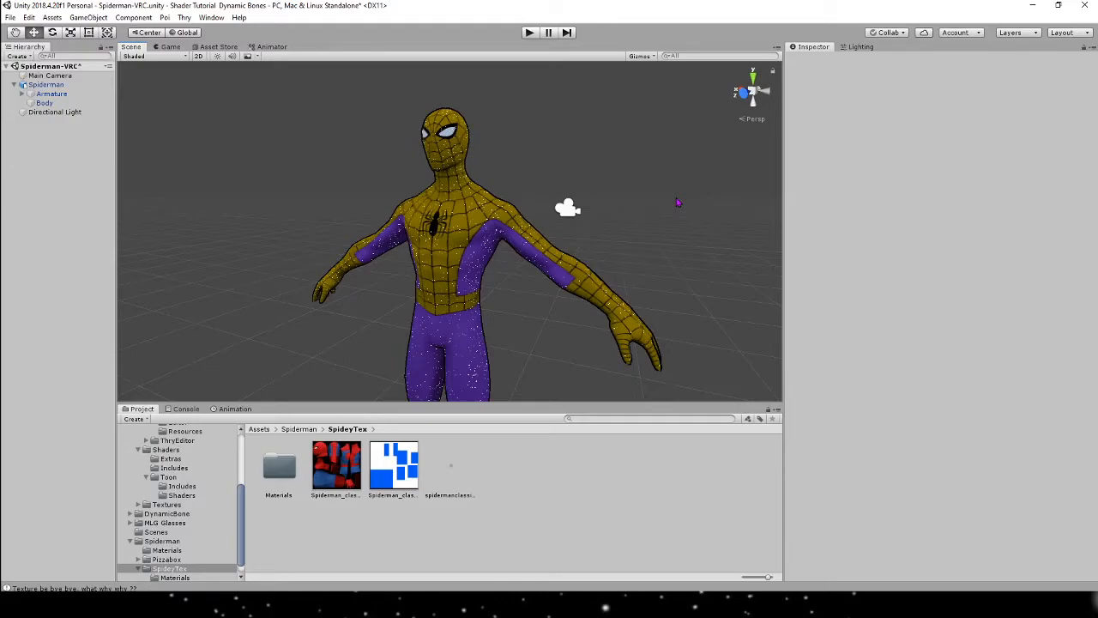
{"action": "left_click_drag", "start_coordinate": [506, 182], "coordinate": [608, 181], "text": "alt"}
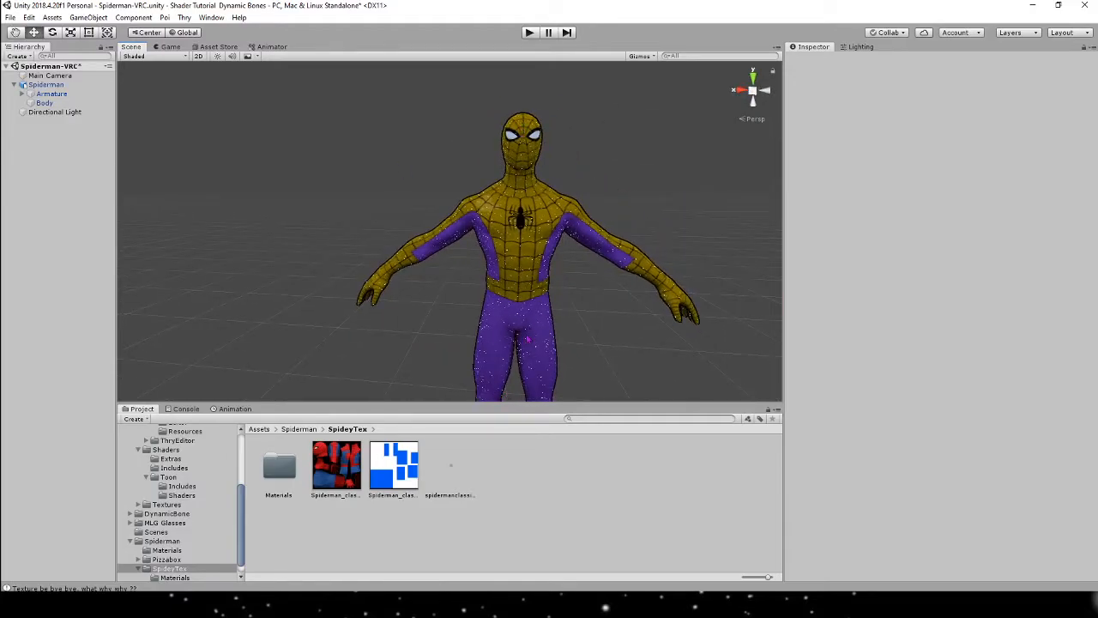
{"action": "middle_click_drag", "start_coordinate": [531, 164], "coordinate": [537, 249]}
{"action": "scroll", "coordinate": [647, 149], "scroll_direction": "up", "scroll_amount": 9}
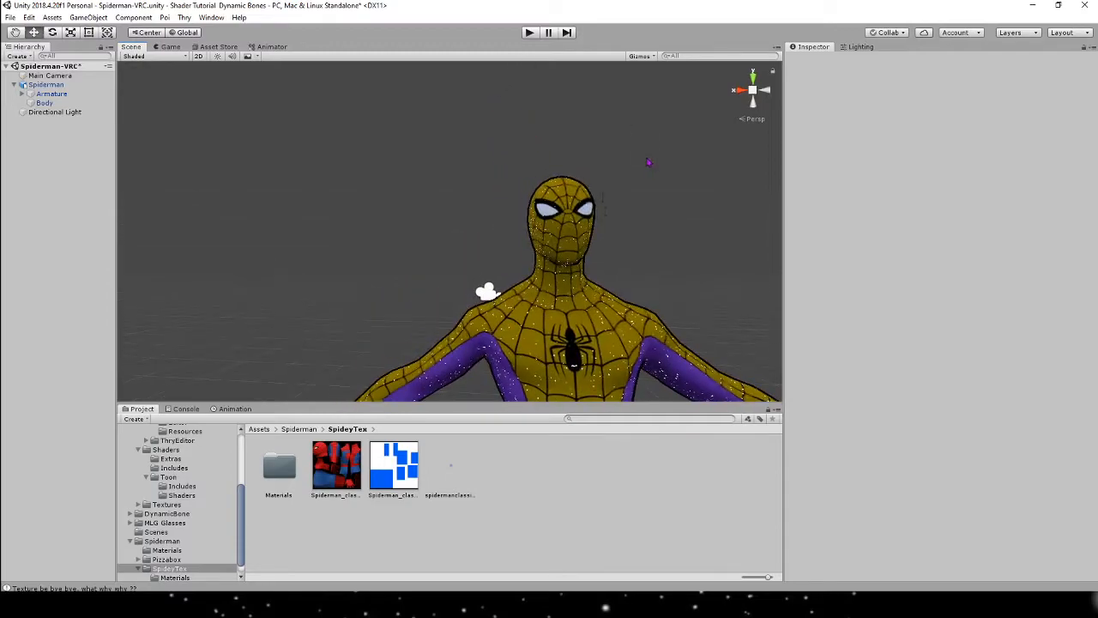
{"action": "right_click_drag", "start_coordinate": [676, 265], "coordinate": [674, 296]}
{"action": "scroll", "coordinate": [678, 292], "scroll_direction": "down", "scroll_amount": 14}
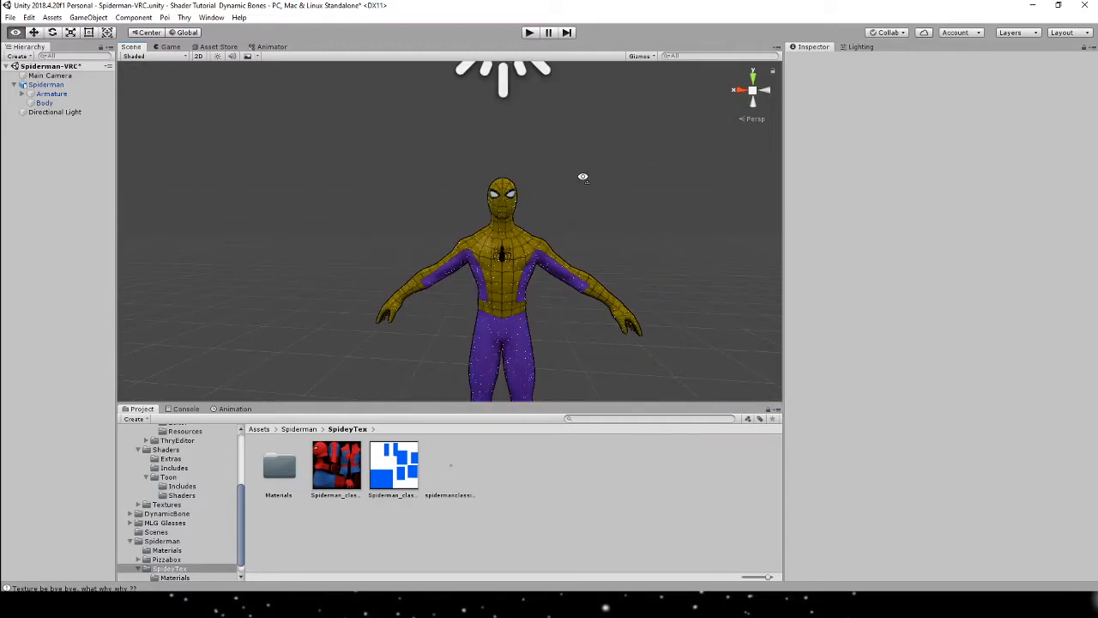
{"action": "left_click_drag", "start_coordinate": [583, 177], "coordinate": [559, 184], "text": "alt"}
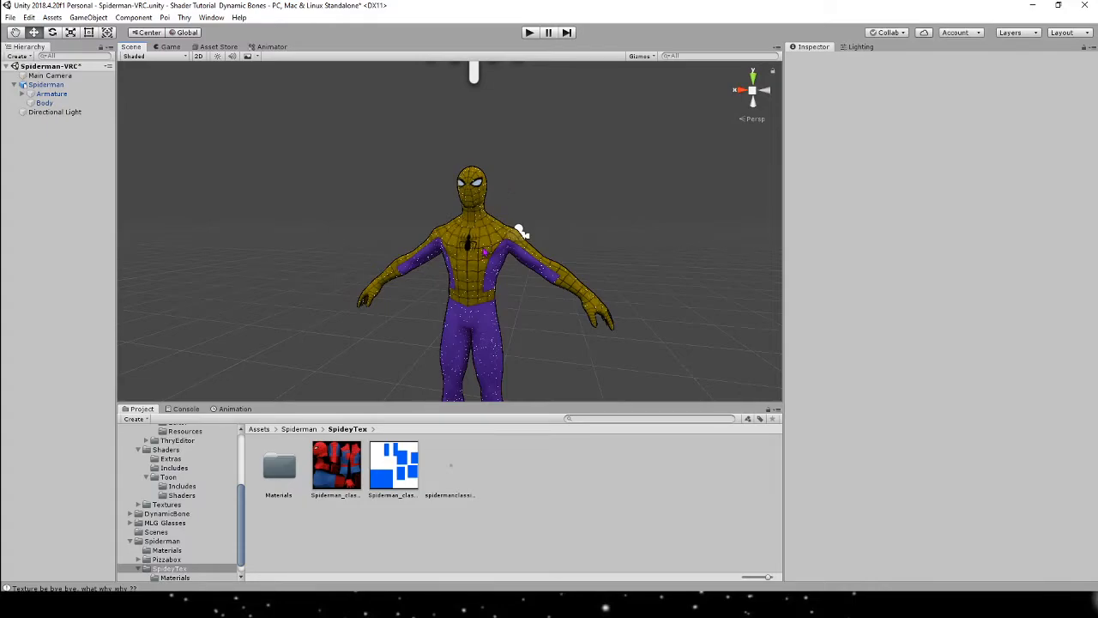
Show the root Assets folder, deactivate the Spiderman object so it is hidden in the scene, and deselect it.
{"action": "scroll", "coordinate": [215, 497], "scroll_direction": "up", "scroll_amount": 10}
{"action": "left_click", "coordinate": [187, 474]}
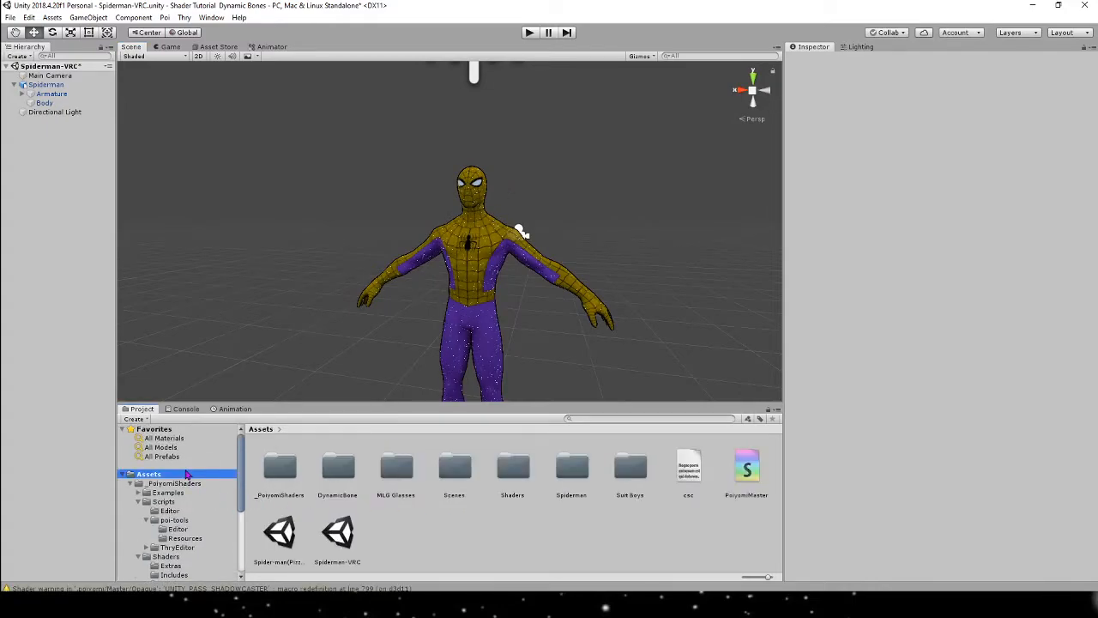
{"action": "left_click", "coordinate": [46, 84]}
{"action": "left_click", "coordinate": [812, 60]}
{"action": "left_click", "coordinate": [577, 268]}
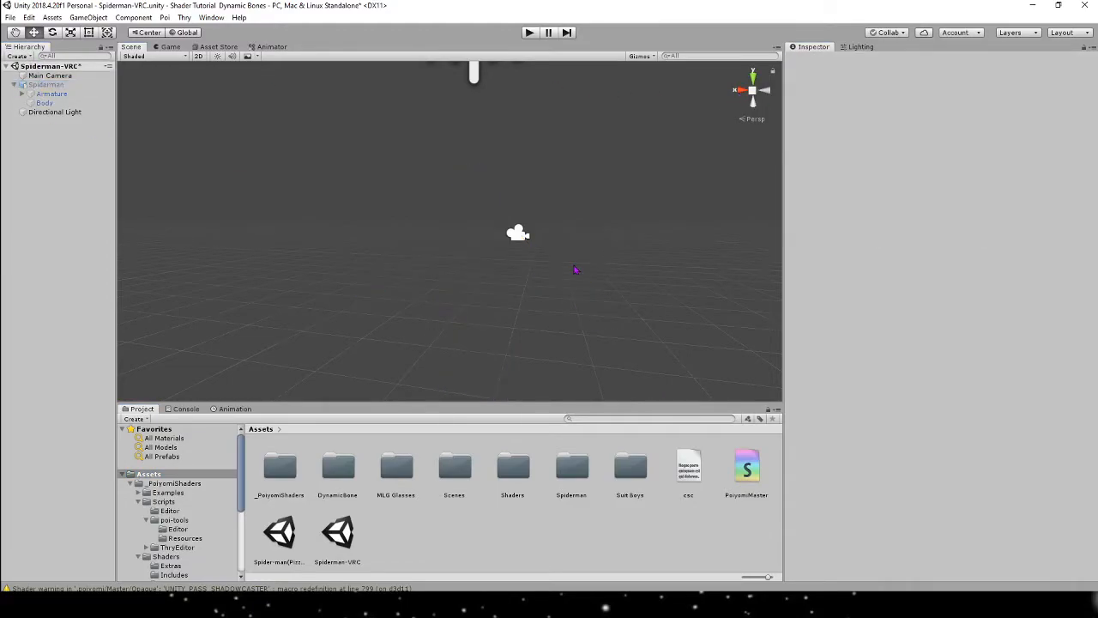
{"action": "right_click_drag", "start_coordinate": [577, 268], "coordinate": [562, 310]}
Add the Suitboy 1 model from Assets/Suit Boys/1 to the scene at about X 1.49, Y -1.26, Z -6.28.
{"action": "double_click", "coordinate": [648, 471]}
{"action": "right_click_drag", "start_coordinate": [598, 367], "coordinate": [591, 368]}
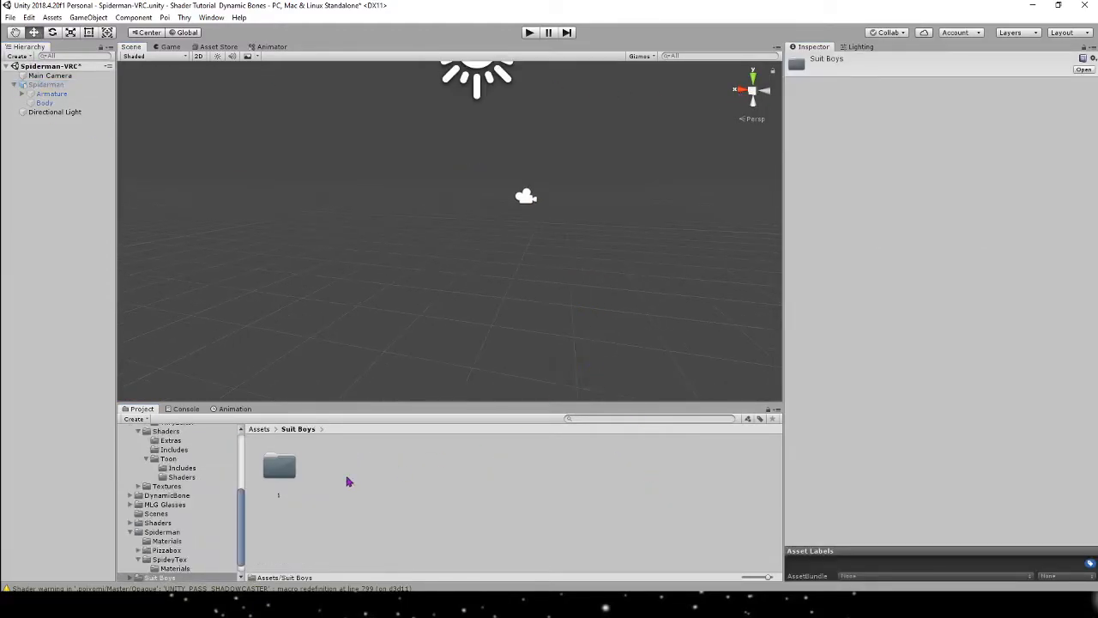
{"action": "double_click", "coordinate": [279, 467]}
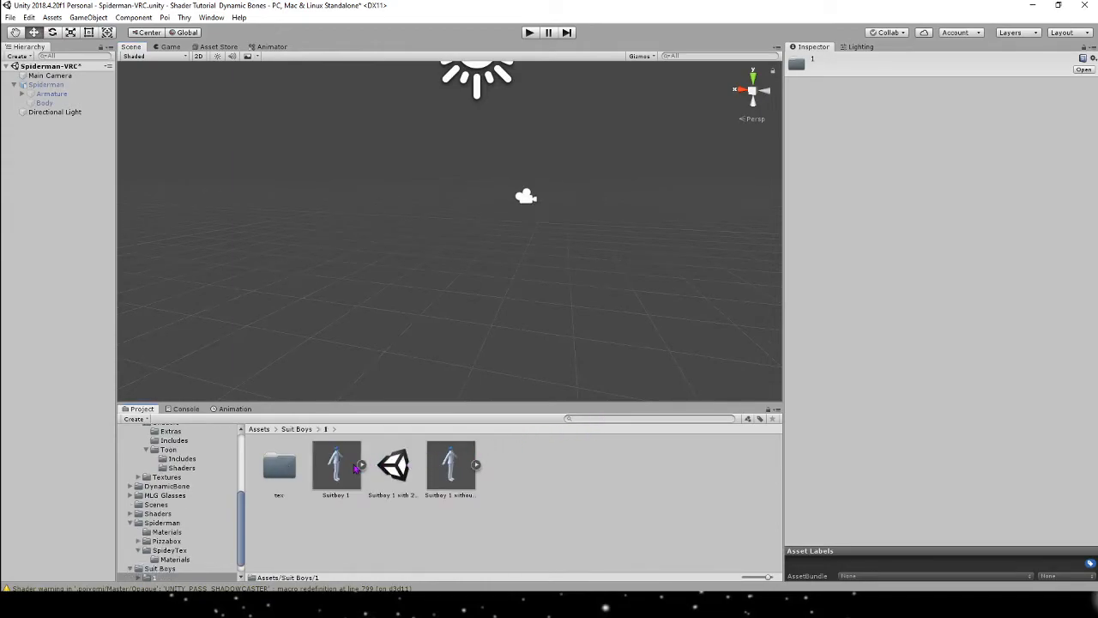
{"action": "left_click_drag", "start_coordinate": [347, 470], "coordinate": [476, 280]}
{"action": "key", "text": "w"}
{"action": "right_click_drag", "start_coordinate": [562, 260], "coordinate": [562, 259]}
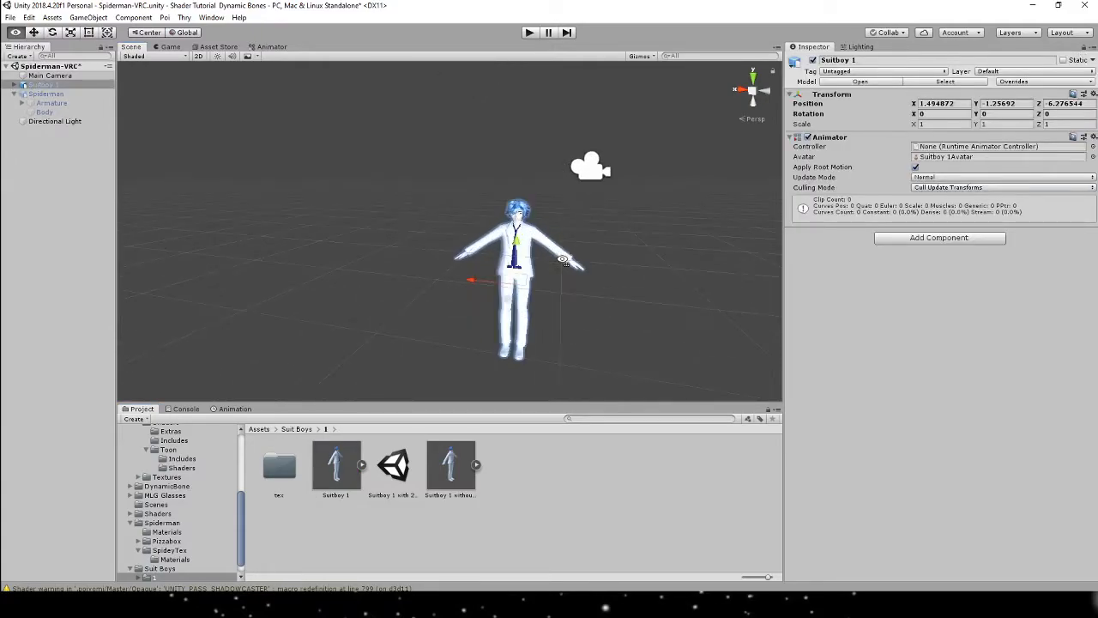
Set the Suitboy 1 object's position to X 0, Y 0, Z 0 and deselect it.
{"action": "left_click", "coordinate": [943, 103]}
{"action": "type", "text": "0"}
{"action": "left_click", "coordinate": [1003, 103]}
{"action": "type", "text": "0"}
{"action": "left_click", "coordinate": [1044, 104]}
{"action": "type", "text": "0"}
{"action": "left_click", "coordinate": [515, 196]}
{"action": "right_click_drag", "start_coordinate": [514, 196], "coordinate": [466, 198]}
{"action": "key", "text": "s"}
{"action": "key", "text": "w"}
Open the tex folder in Suit Boys/1, examine the avatar's textured clothing and head, and select its Body mesh to show its materials.
{"action": "double_click", "coordinate": [277, 480]}
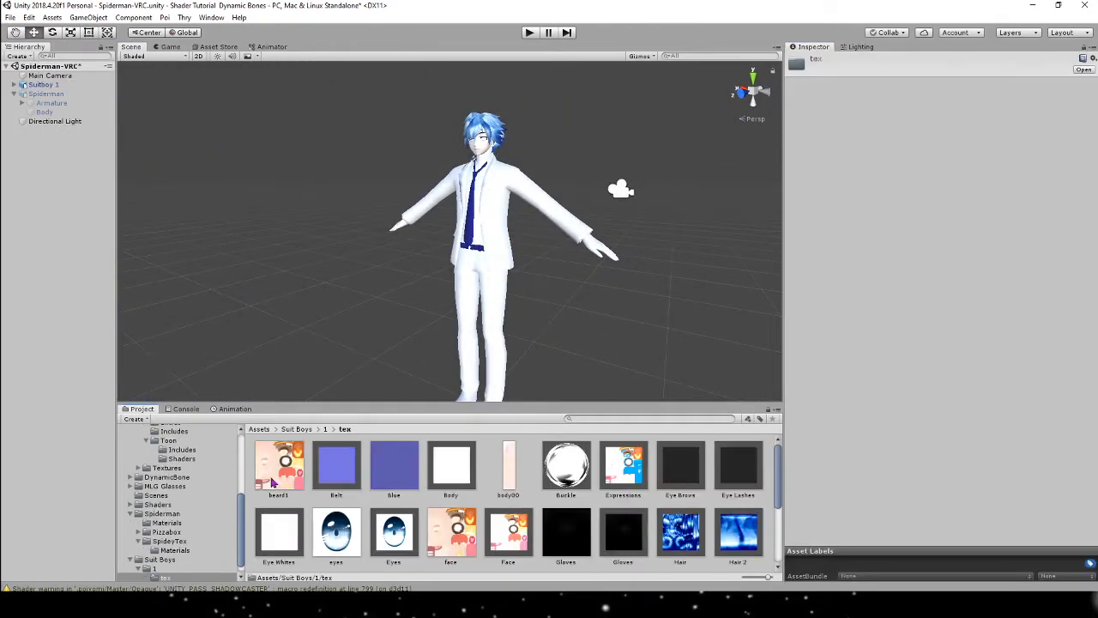
{"action": "left_click", "coordinate": [479, 226]}
{"action": "left_click", "coordinate": [495, 253]}
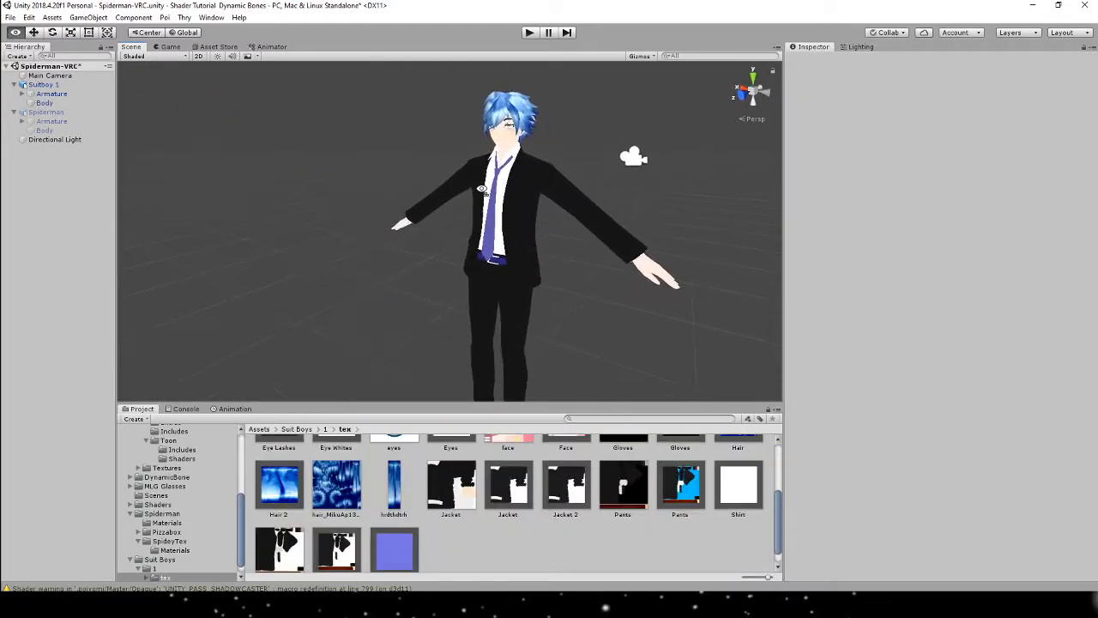
{"action": "right_click_drag", "start_coordinate": [528, 159], "coordinate": [540, 227]}
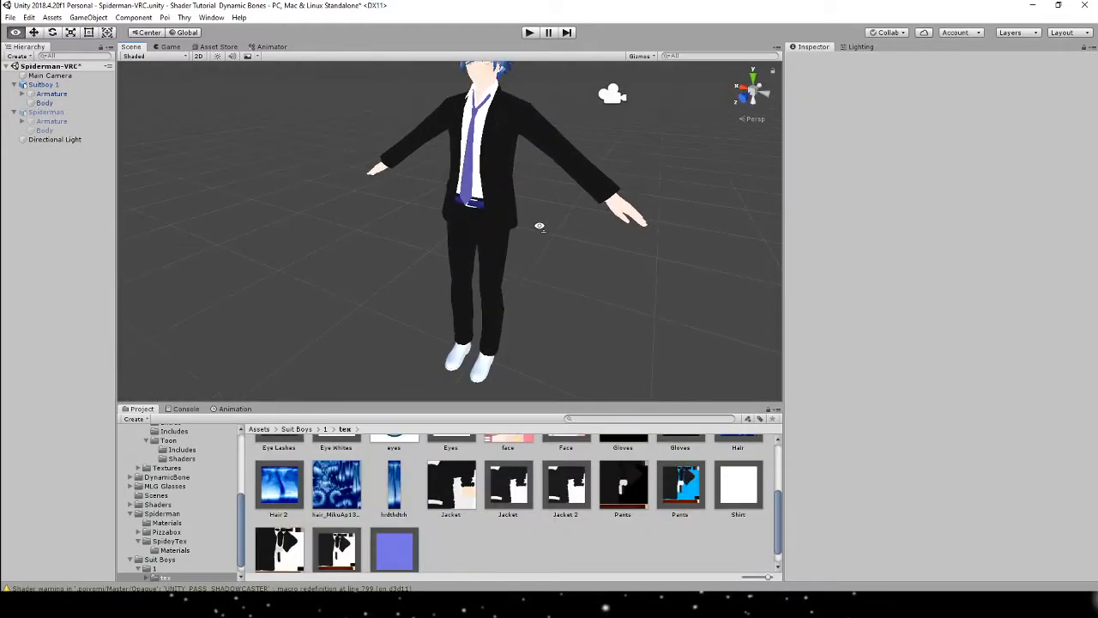
{"action": "right_click_drag", "start_coordinate": [639, 319], "coordinate": [639, 151]}
{"action": "scroll", "coordinate": [490, 245], "scroll_direction": "up", "scroll_amount": 3}
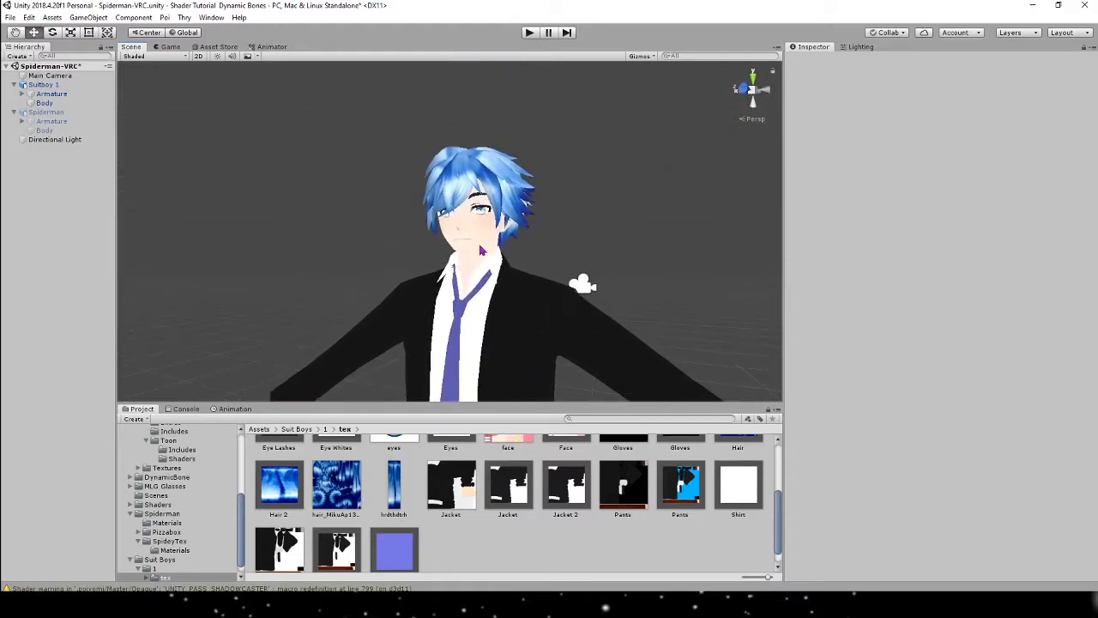
{"action": "left_click", "coordinate": [481, 247]}
{"action": "left_click", "coordinate": [497, 215]}
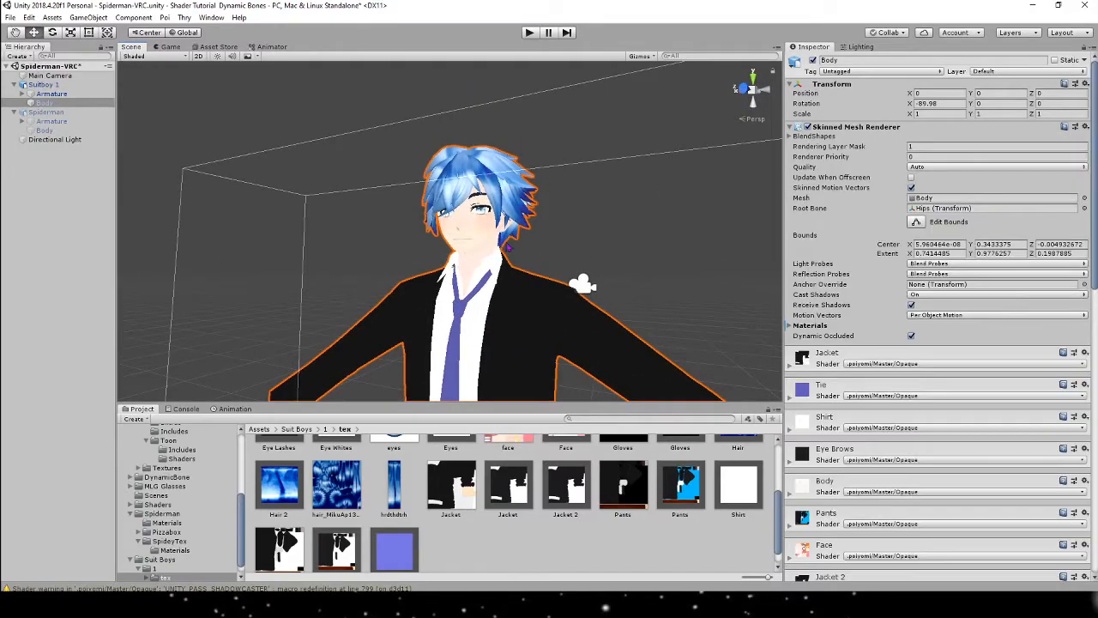
Look into the DynamicBone folder in Assets and return to the root Assets folder.
{"action": "scroll", "coordinate": [180, 498], "scroll_direction": "up", "scroll_amount": 5}
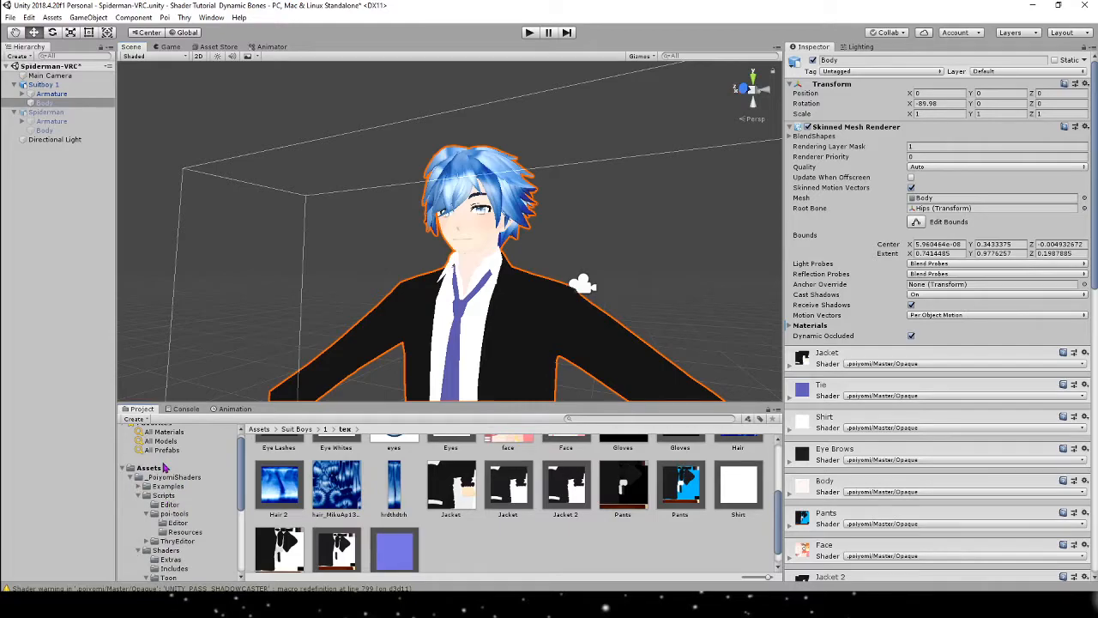
{"action": "left_click", "coordinate": [201, 470]}
{"action": "double_click", "coordinate": [345, 476]}
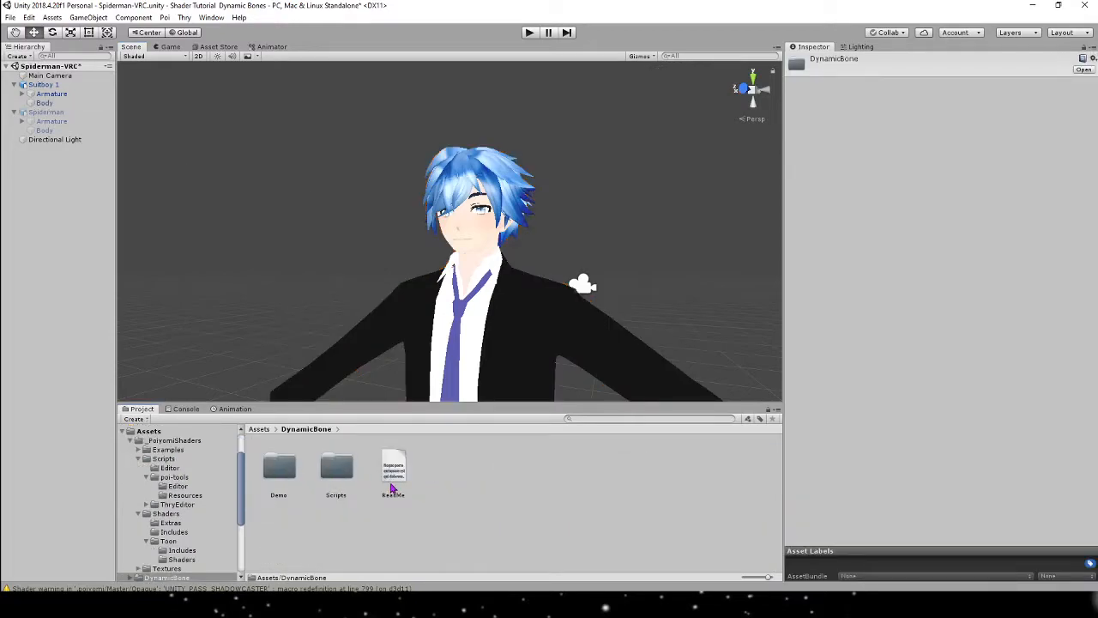
{"action": "scroll", "coordinate": [221, 505], "scroll_direction": "up", "scroll_amount": 2}
{"action": "left_click", "coordinate": [149, 465]}
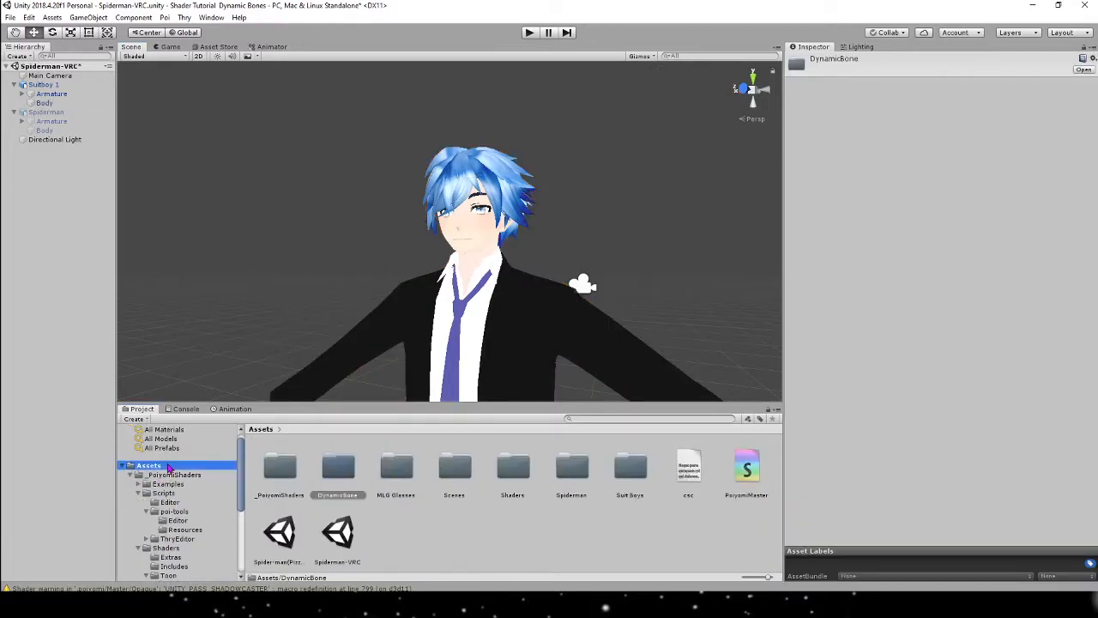
Add a Dynamic Bone component to the Suitboy 1 object.
{"action": "left_click", "coordinate": [482, 296]}
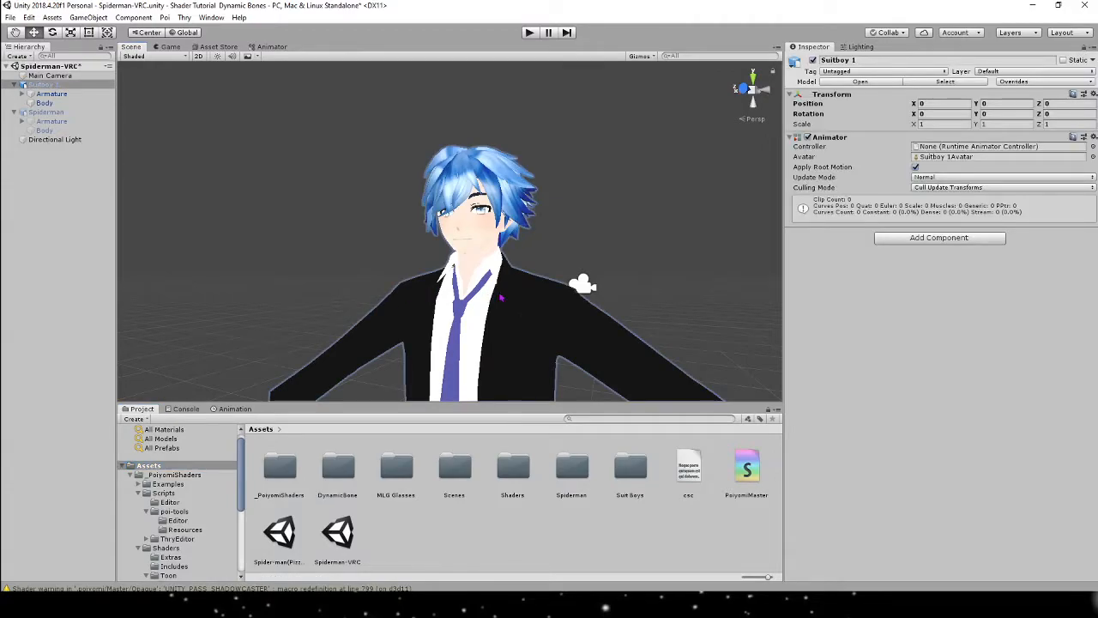
{"action": "left_click", "coordinate": [501, 297]}
{"action": "left_click", "coordinate": [501, 297]}
{"action": "left_click", "coordinate": [911, 240]}
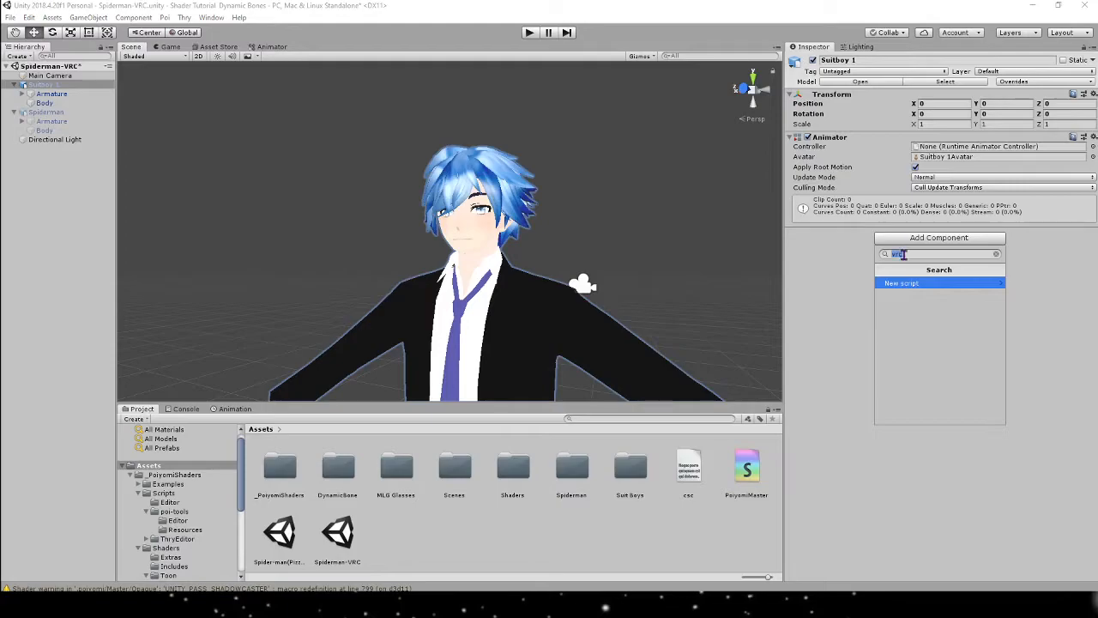
{"action": "type", "text": "dy"}
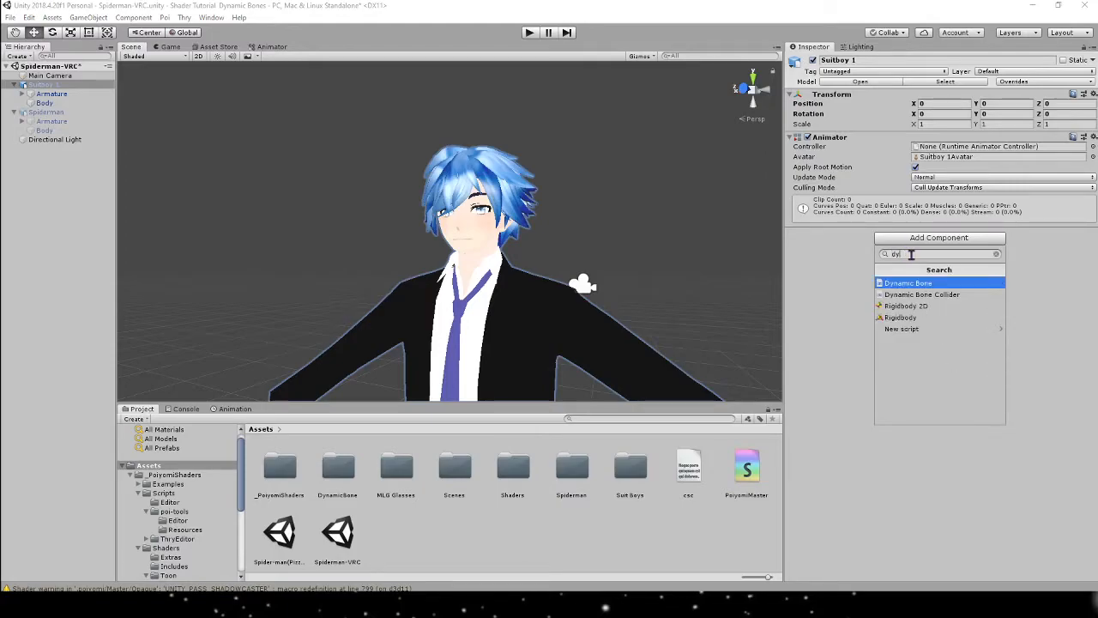
{"action": "left_click", "coordinate": [914, 284]}
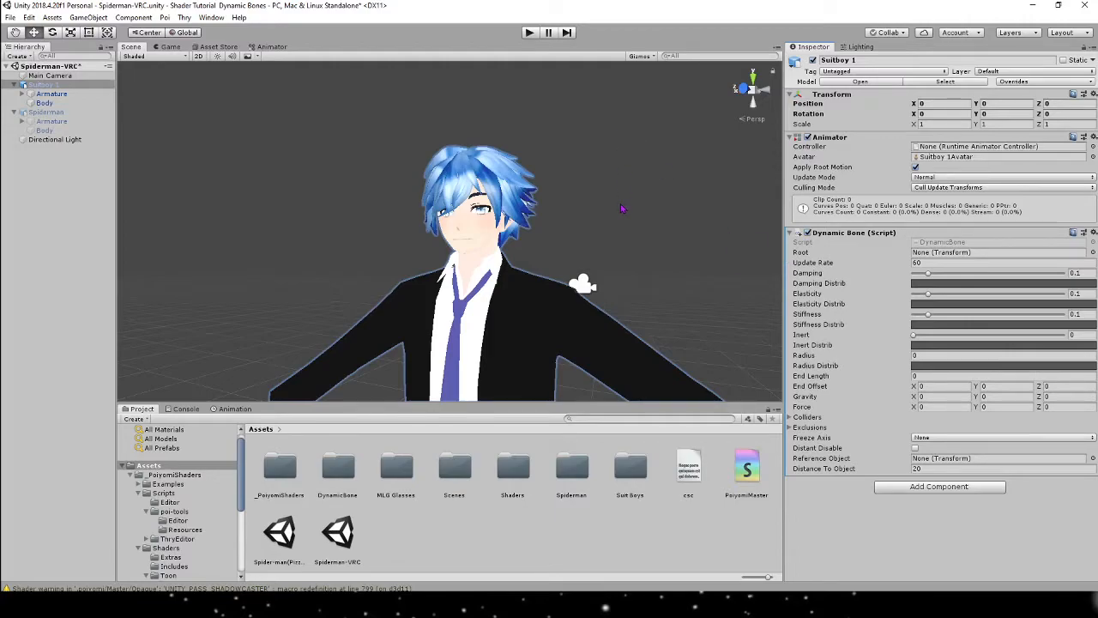
Examine the avatar's hair up close and search the Dynamic Bone's Root transforms for "hair".
{"action": "scroll", "coordinate": [654, 185], "scroll_direction": "up", "scroll_amount": 5, "text": "alt"}
{"action": "scroll", "coordinate": [643, 186], "scroll_direction": "down", "scroll_amount": 5, "text": "alt"}
{"action": "scroll", "coordinate": [627, 188], "scroll_direction": "up", "scroll_amount": 8, "text": "alt"}
{"action": "key", "text": "f"}
{"action": "scroll", "coordinate": [627, 187], "scroll_direction": "up", "scroll_amount": 5}
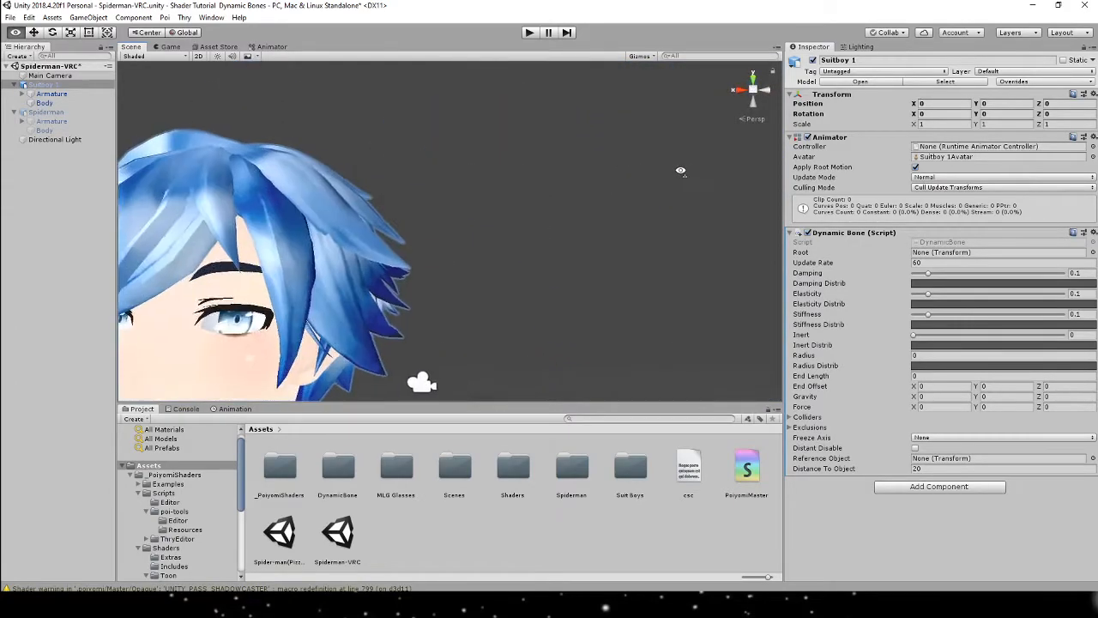
{"action": "left_click_drag", "start_coordinate": [627, 188], "coordinate": [582, 198], "text": "alt"}
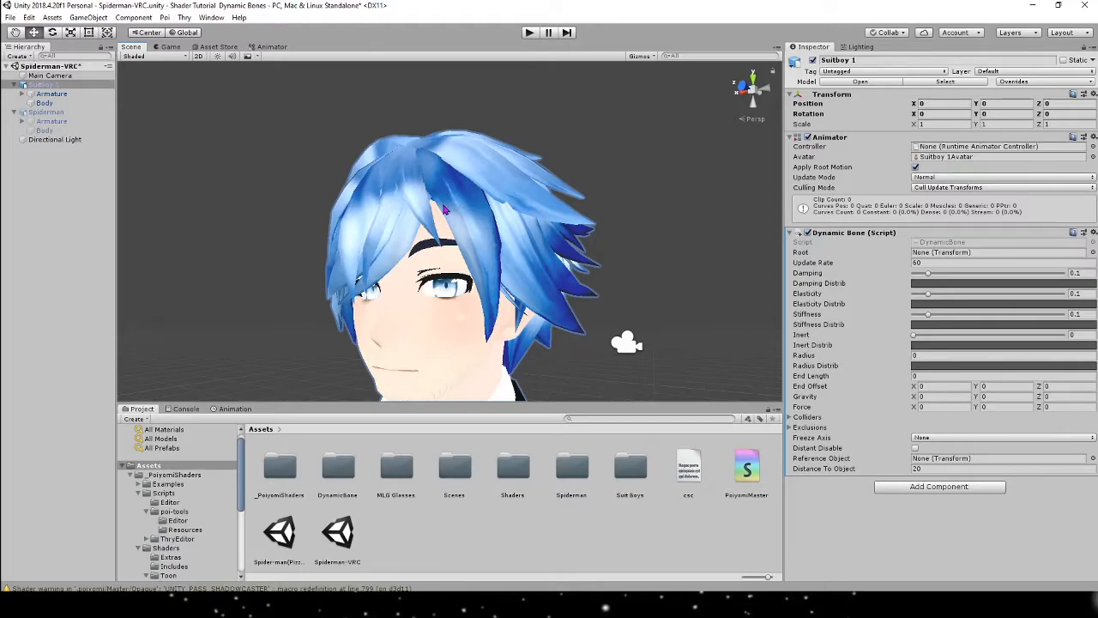
{"action": "left_click", "coordinate": [1091, 253]}
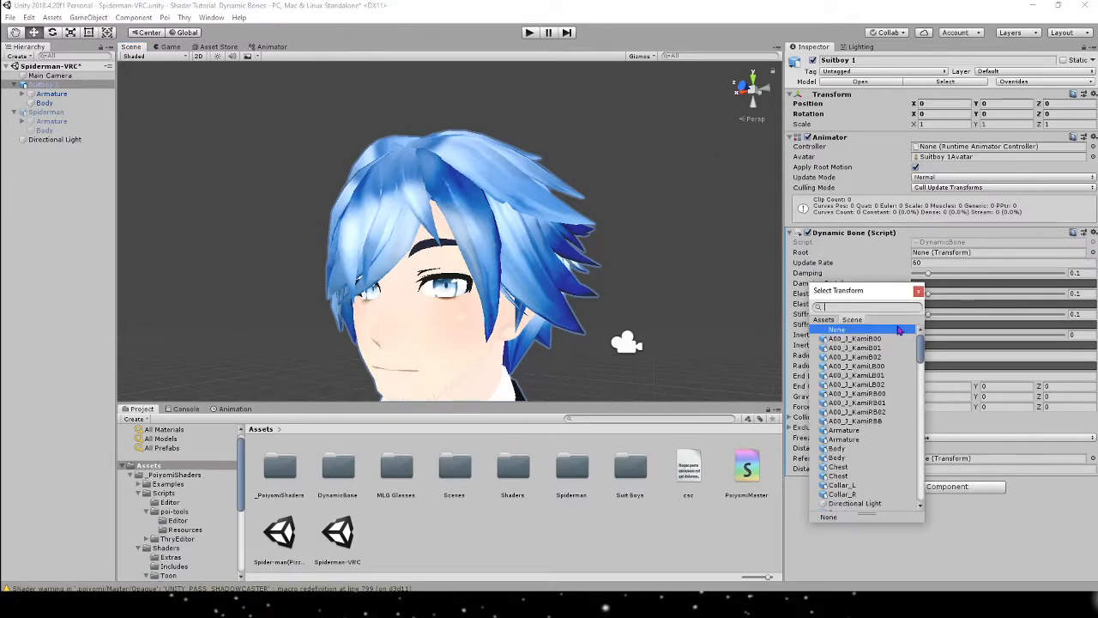
{"action": "type", "text": "hair"}
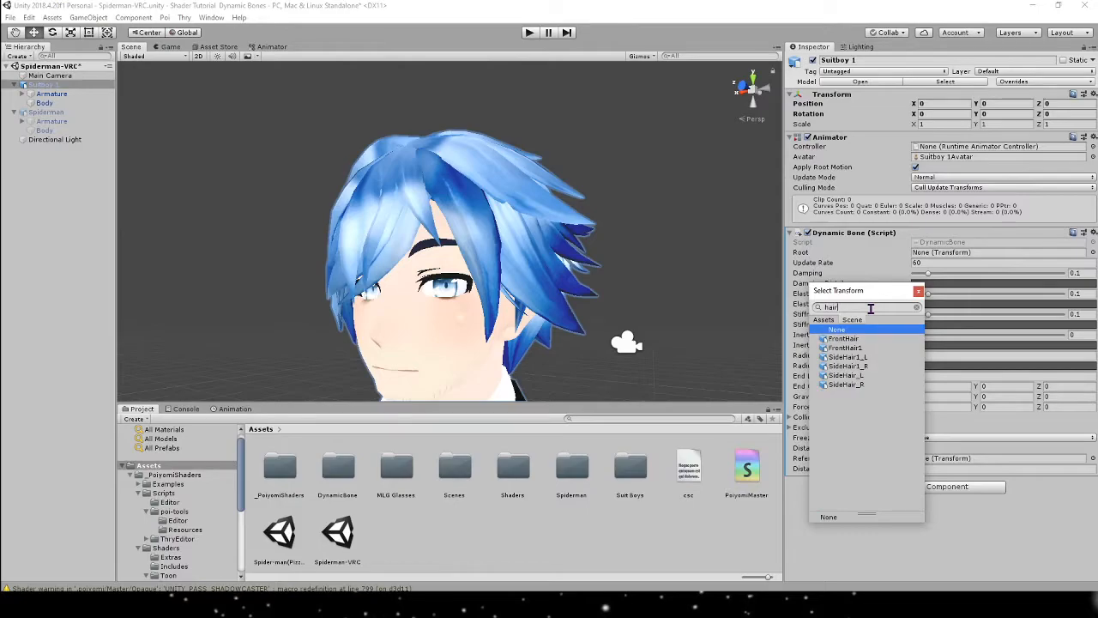
Expand Suitboy 1's Armature and Hips and check where the bones Skirt_0_1 to Skirt_0_6 sit on the model.
{"action": "left_click", "coordinate": [22, 96]}
{"action": "left_click", "coordinate": [22, 94]}
{"action": "left_click", "coordinate": [30, 103]}
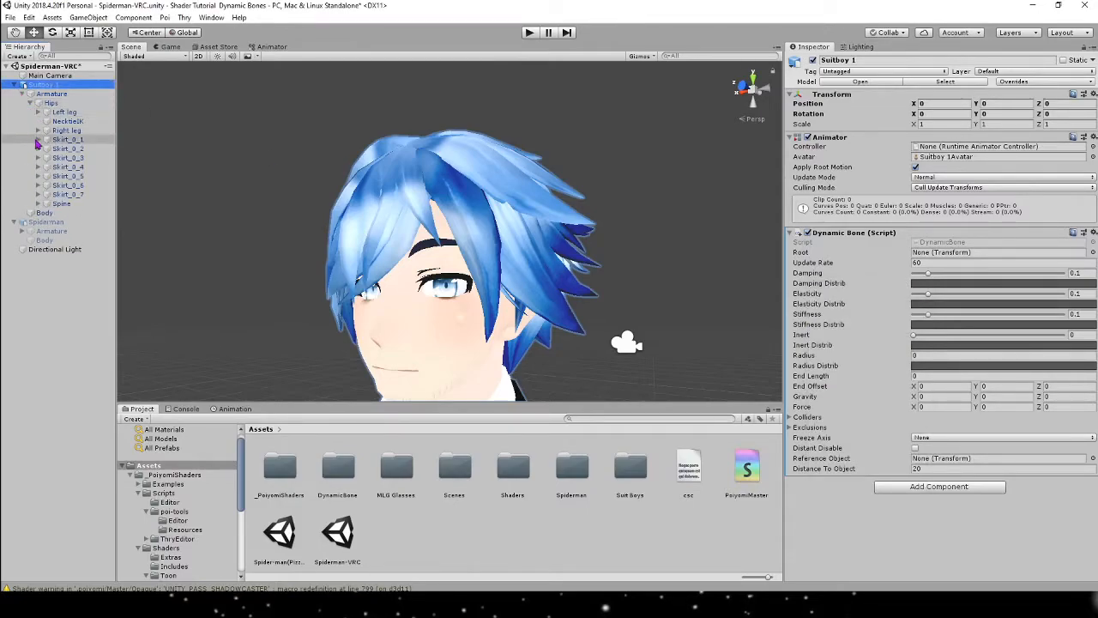
{"action": "double_click", "coordinate": [67, 140]}
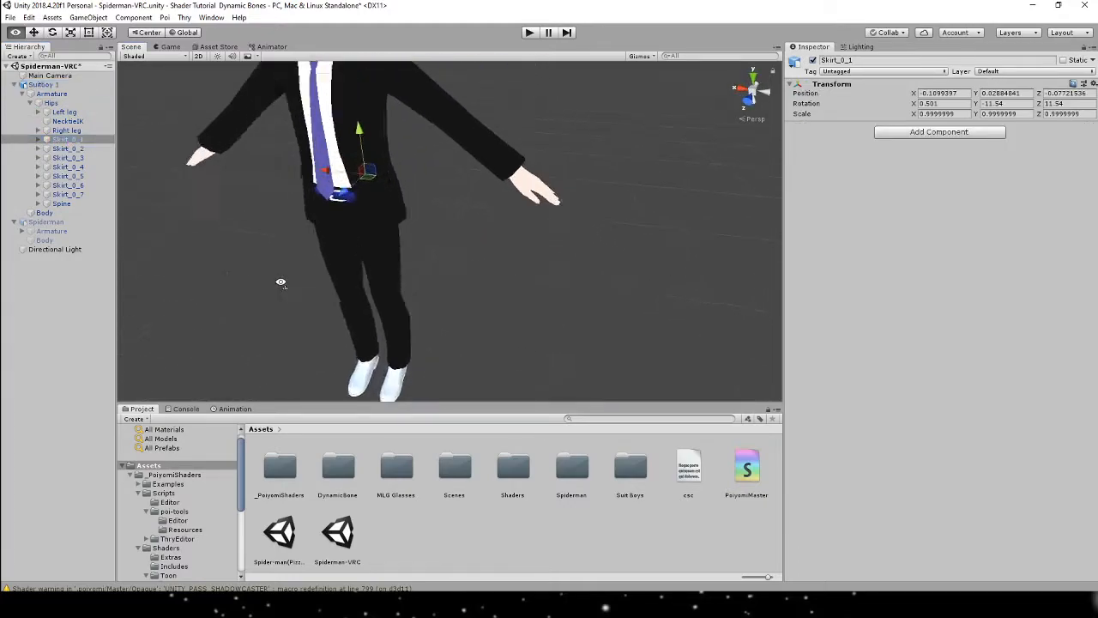
{"action": "left_click", "coordinate": [69, 149]}
{"action": "left_click", "coordinate": [69, 158]}
{"action": "left_click", "coordinate": [68, 167]}
{"action": "left_click", "coordinate": [73, 177]}
{"action": "left_click", "coordinate": [72, 185]}
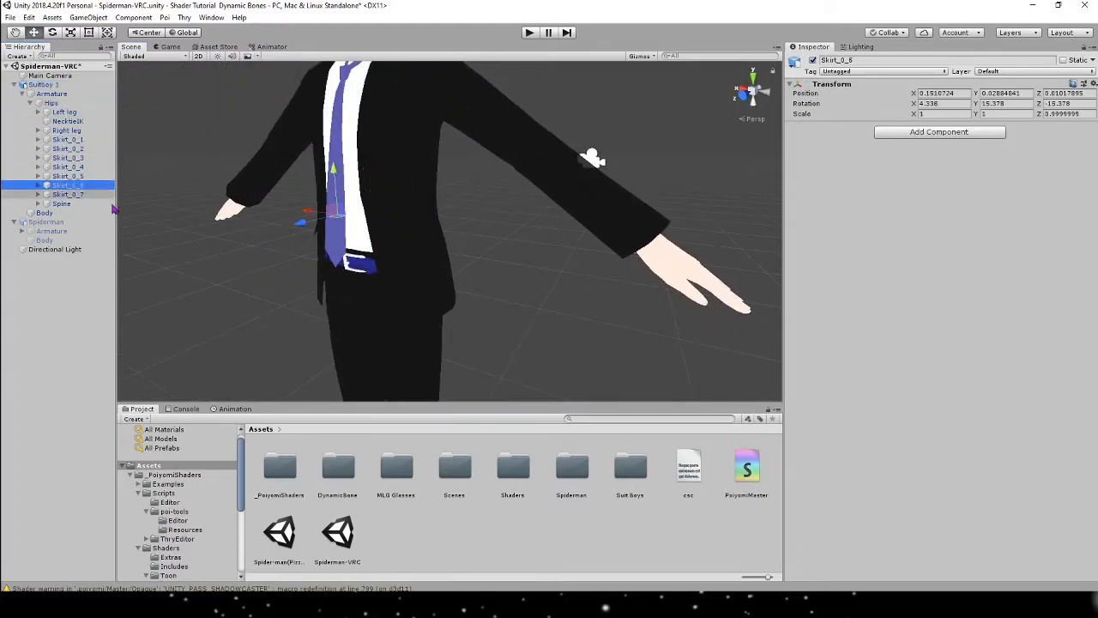
Expand the Spine, Chest, Neck and Head bones and check where the A00_J_Kami bones sit on the head.
{"action": "left_click", "coordinate": [38, 203]}
{"action": "left_click", "coordinate": [47, 213]}
{"action": "left_click", "coordinate": [54, 249]}
{"action": "left_click", "coordinate": [85, 259]}
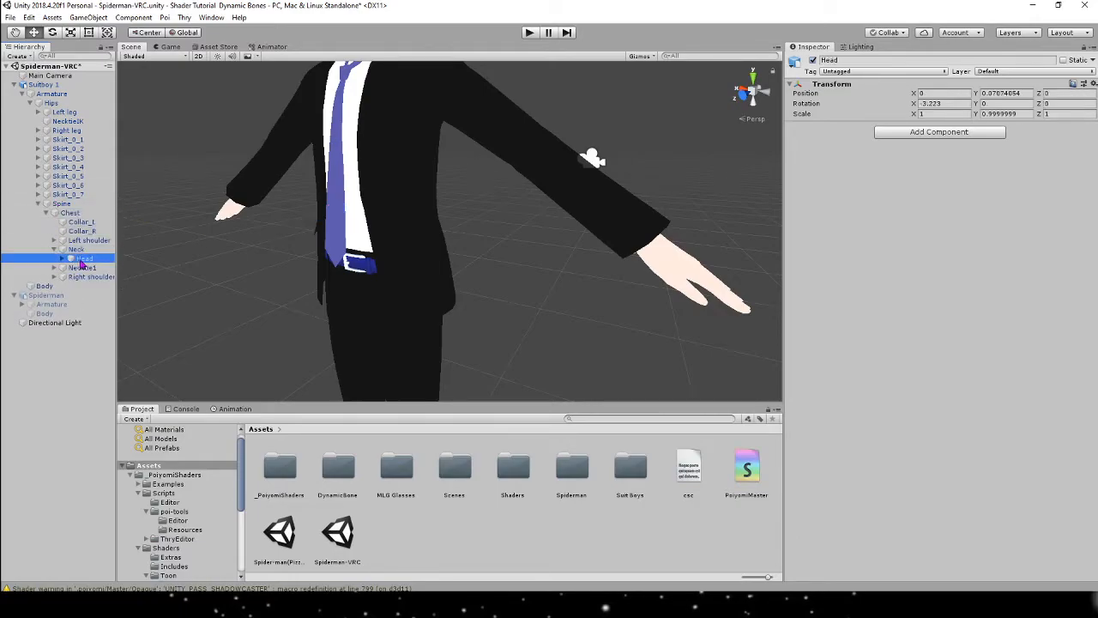
{"action": "double_click", "coordinate": [84, 258]}
{"action": "left_click_drag", "start_coordinate": [509, 190], "coordinate": [221, 259], "text": "alt"}
{"action": "left_click", "coordinate": [62, 259]}
{"action": "left_click", "coordinate": [94, 267]}
{"action": "left_click_drag", "start_coordinate": [283, 240], "coordinate": [359, 213], "text": "alt"}
{"action": "left_click", "coordinate": [98, 276]}
{"action": "left_click", "coordinate": [100, 286]}
{"action": "left_click", "coordinate": [101, 295]}
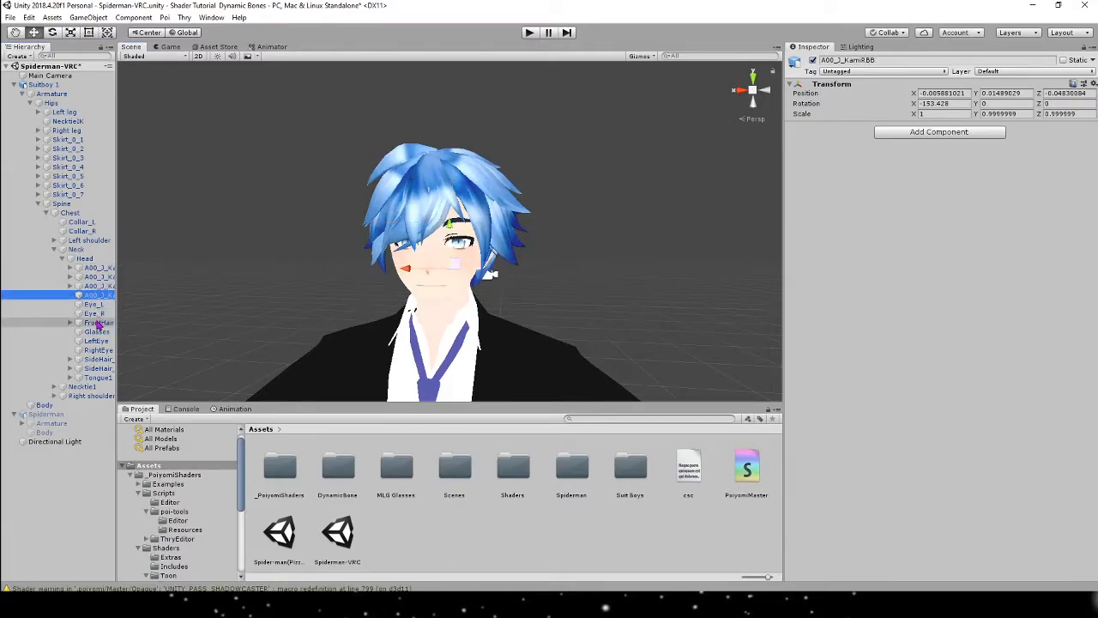
Check the positions of the head's child bones from FrontHair to SideHair_L and view FrontHair from the side.
{"action": "left_click", "coordinate": [97, 322]}
{"action": "key", "text": "Down"}
{"action": "key", "text": "Down"}
{"action": "key", "text": "Down"}
{"action": "key", "text": "Down"}
{"action": "key", "text": "Down"}
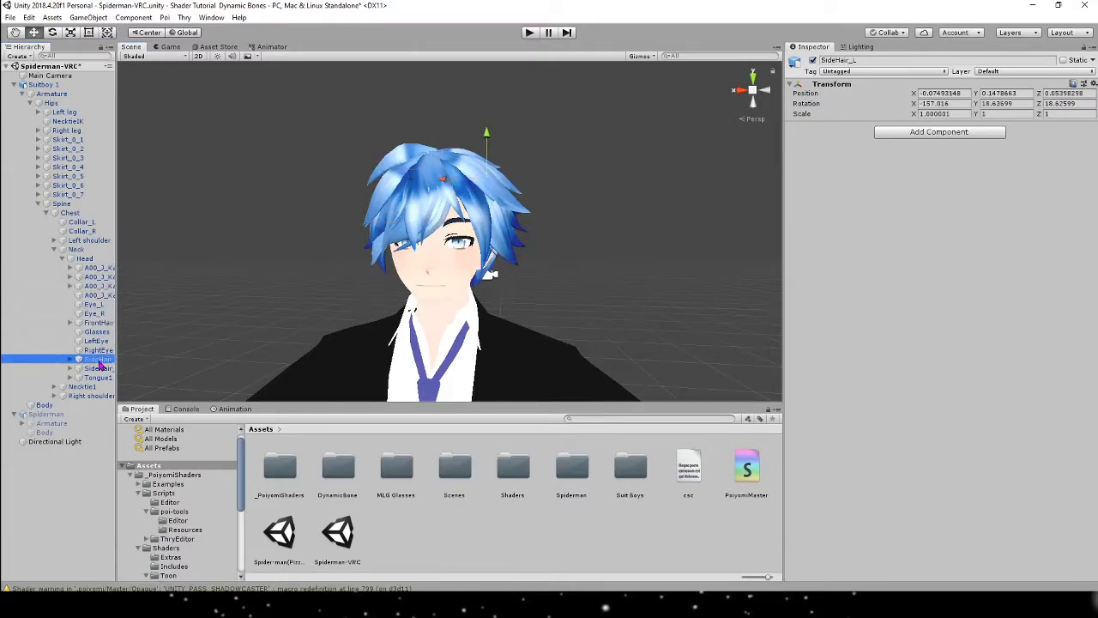
{"action": "left_click", "coordinate": [97, 324]}
{"action": "left_click_drag", "start_coordinate": [300, 226], "coordinate": [532, 283], "text": "alt"}
Widen the Hierarchy to show full bone names and set the Root of Suitboy 1's Dynamic Bone to FrontHair.
{"action": "left_click", "coordinate": [332, 307]}
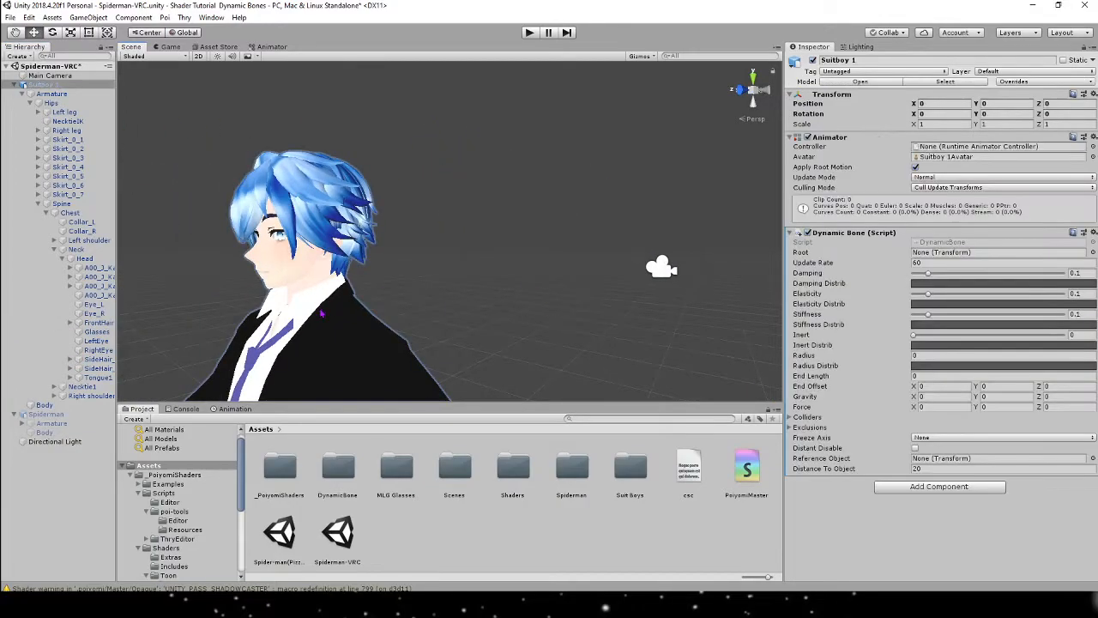
{"action": "left_click", "coordinate": [1092, 252]}
{"action": "type", "text": "front"}
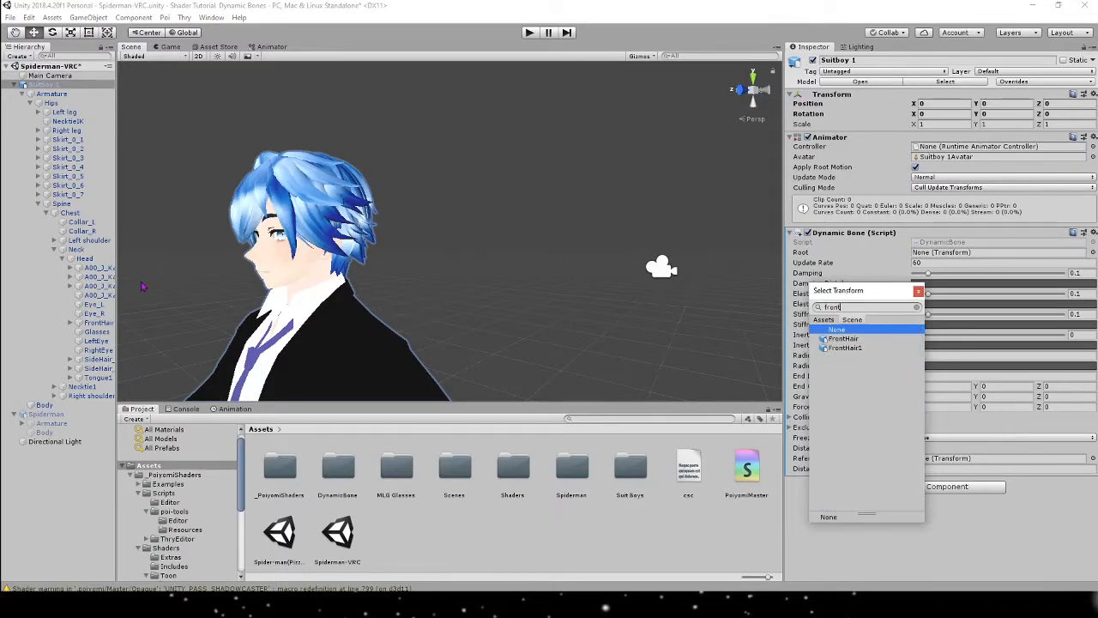
{"action": "key", "text": "Escape"}
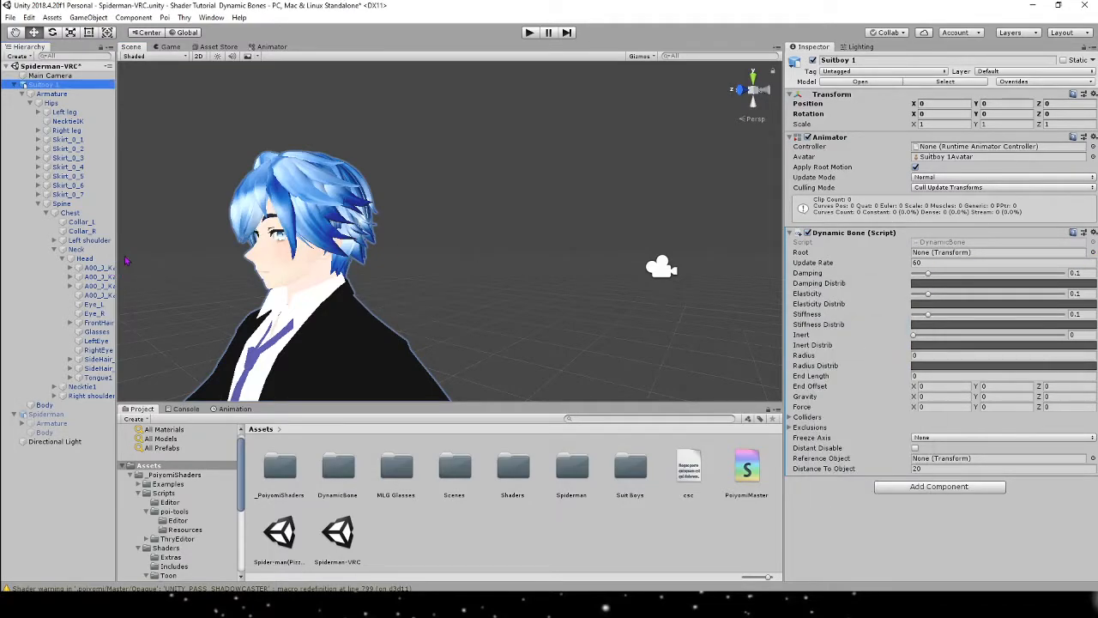
{"action": "left_click_drag", "start_coordinate": [114, 248], "coordinate": [135, 247]}
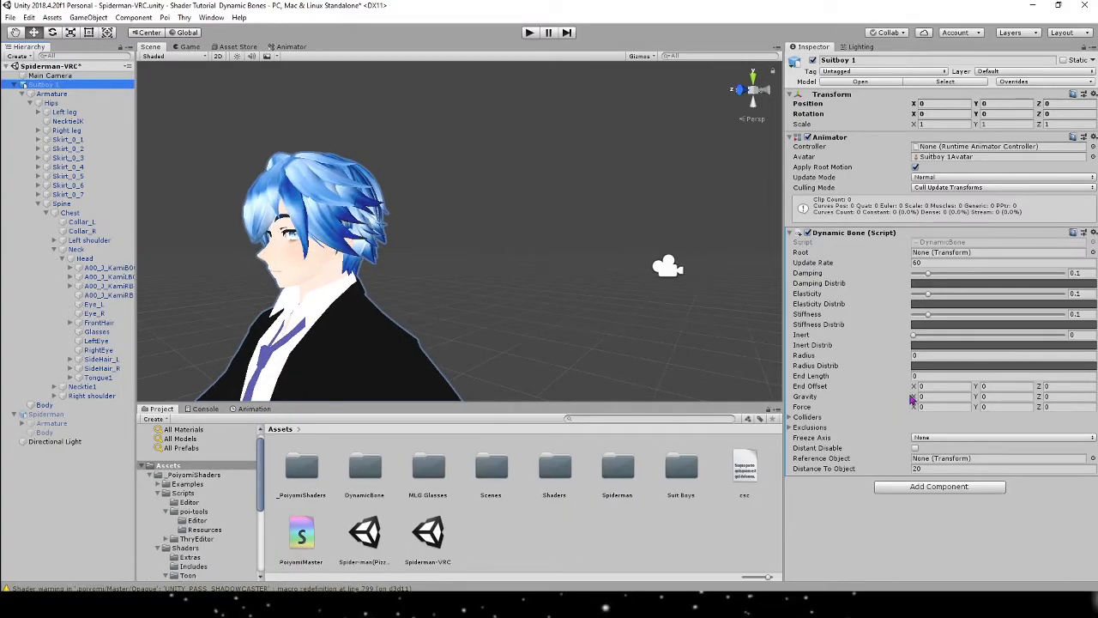
{"action": "left_click", "coordinate": [1084, 254]}
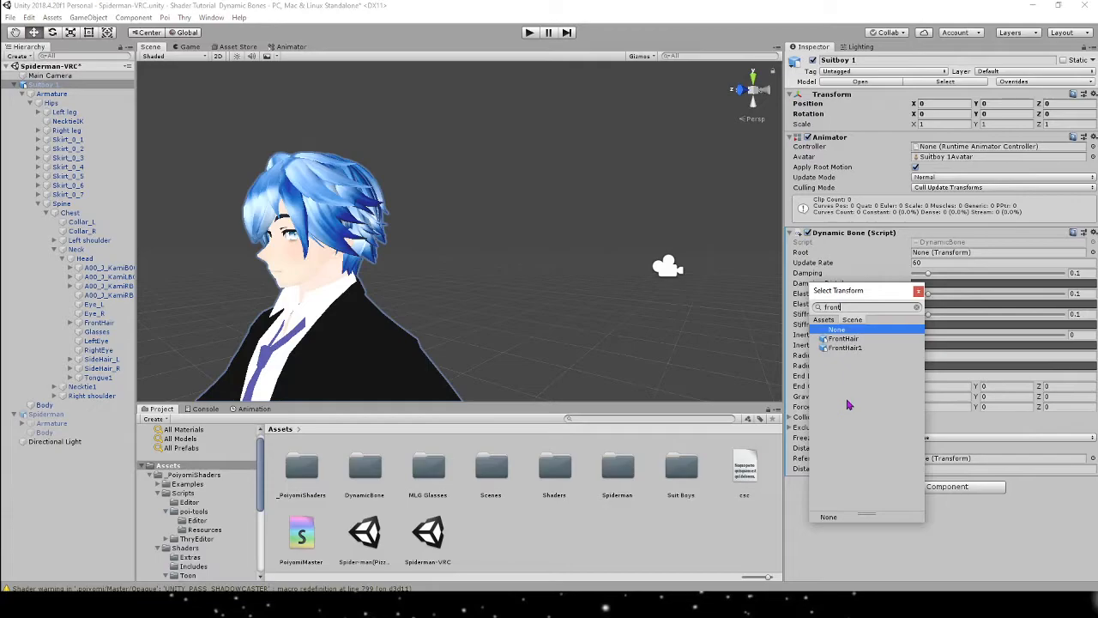
{"action": "double_click", "coordinate": [844, 339]}
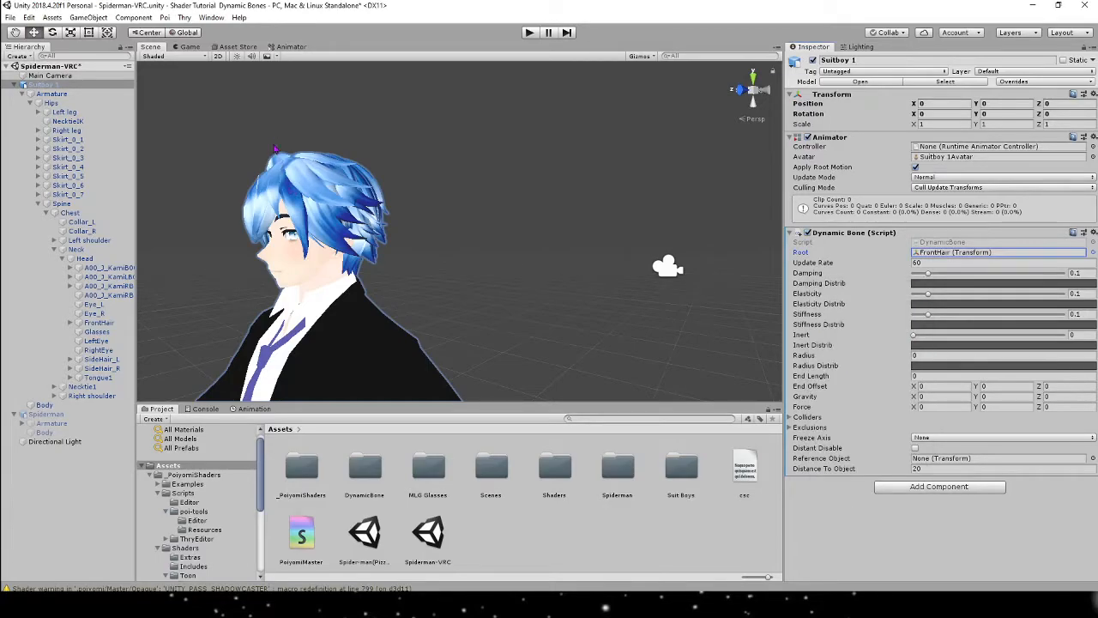
Set the Dynamic Bone's Damping, Elasticity and Stiffness to 0.3 each.
{"action": "left_click_drag", "start_coordinate": [300, 162], "coordinate": [712, 203], "text": "alt"}
{"action": "left_click_drag", "start_coordinate": [530, 218], "coordinate": [465, 227], "text": "alt"}
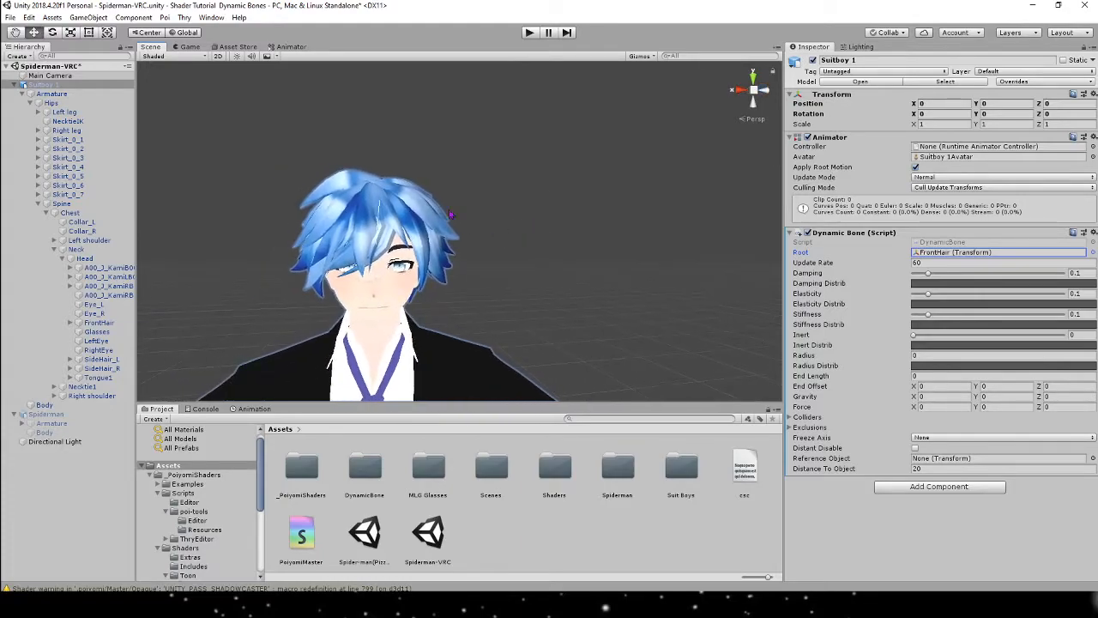
{"action": "left_click_drag", "start_coordinate": [381, 255], "coordinate": [518, 245], "text": "alt"}
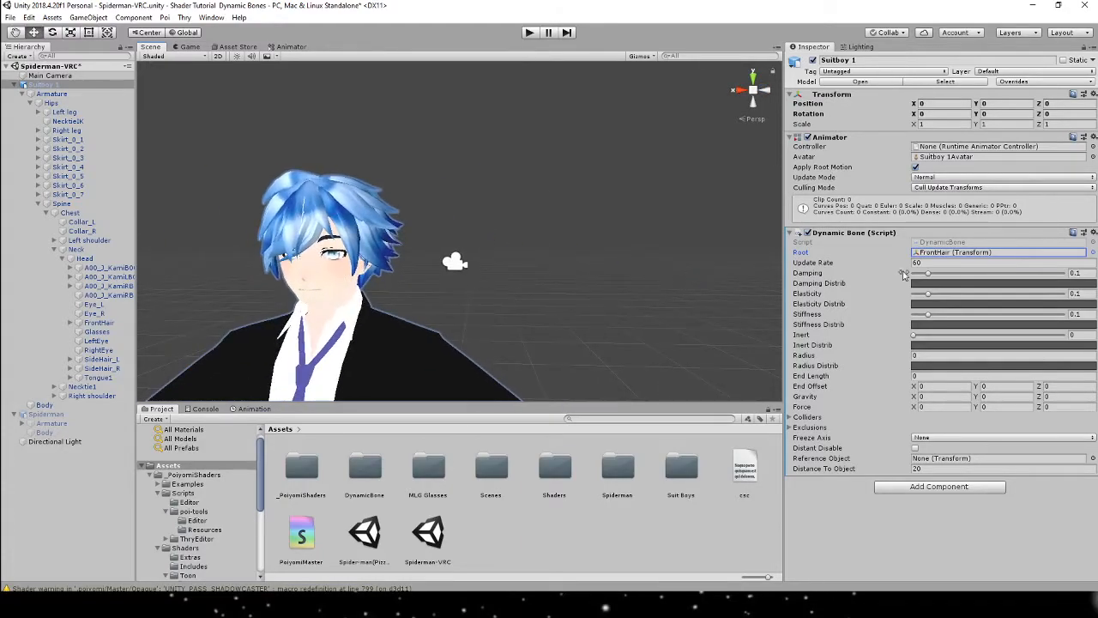
{"action": "left_click", "coordinate": [1079, 272]}
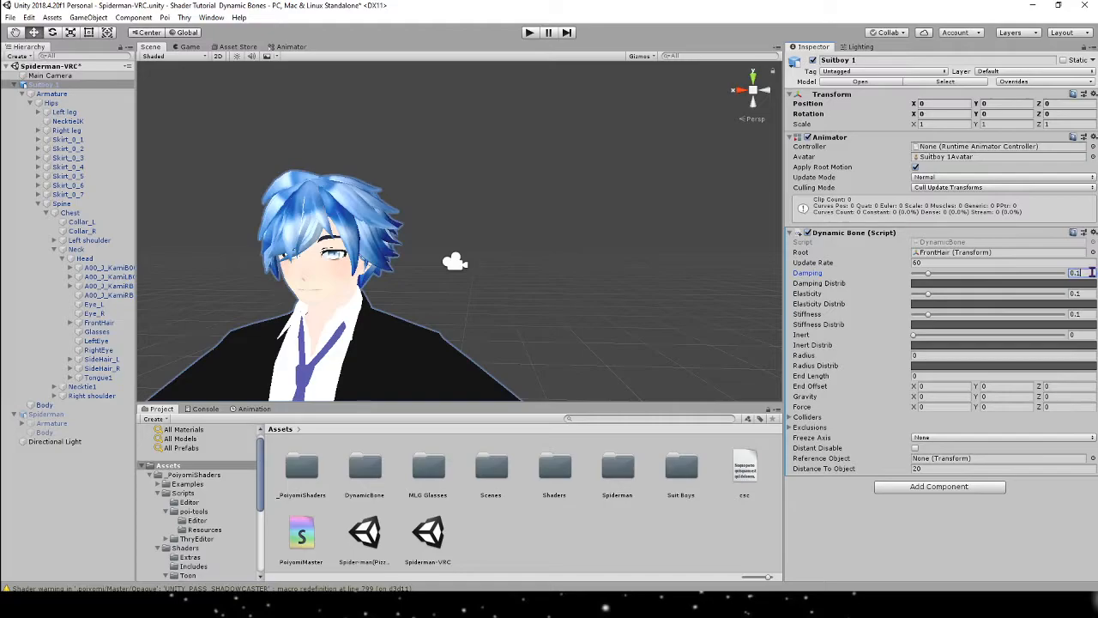
{"action": "type", "text": "0.3"}
{"action": "left_click", "coordinate": [1088, 294]}
{"action": "left_click", "coordinate": [1087, 314]}
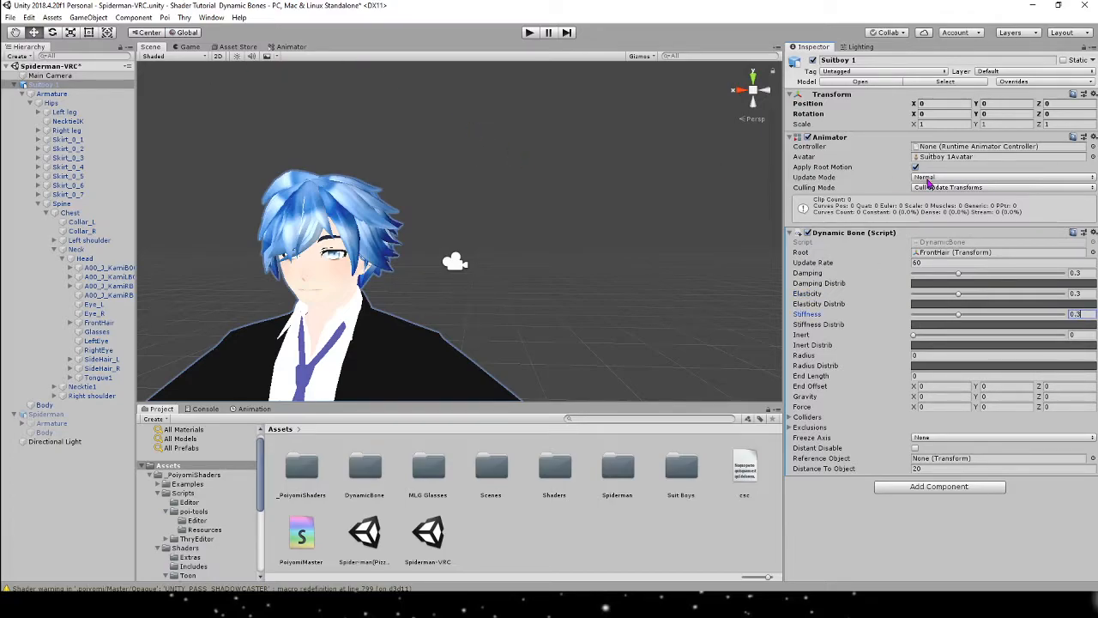
Start Play mode, switch back to the Scene view, and select the Main Camera near the avatar.
{"action": "scroll", "coordinate": [652, 208], "scroll_direction": "down", "scroll_amount": 6}
{"action": "left_click_drag", "start_coordinate": [650, 209], "coordinate": [529, 200], "text": "alt"}
{"action": "scroll", "coordinate": [525, 202], "scroll_direction": "up", "scroll_amount": 5}
{"action": "left_click", "coordinate": [528, 33]}
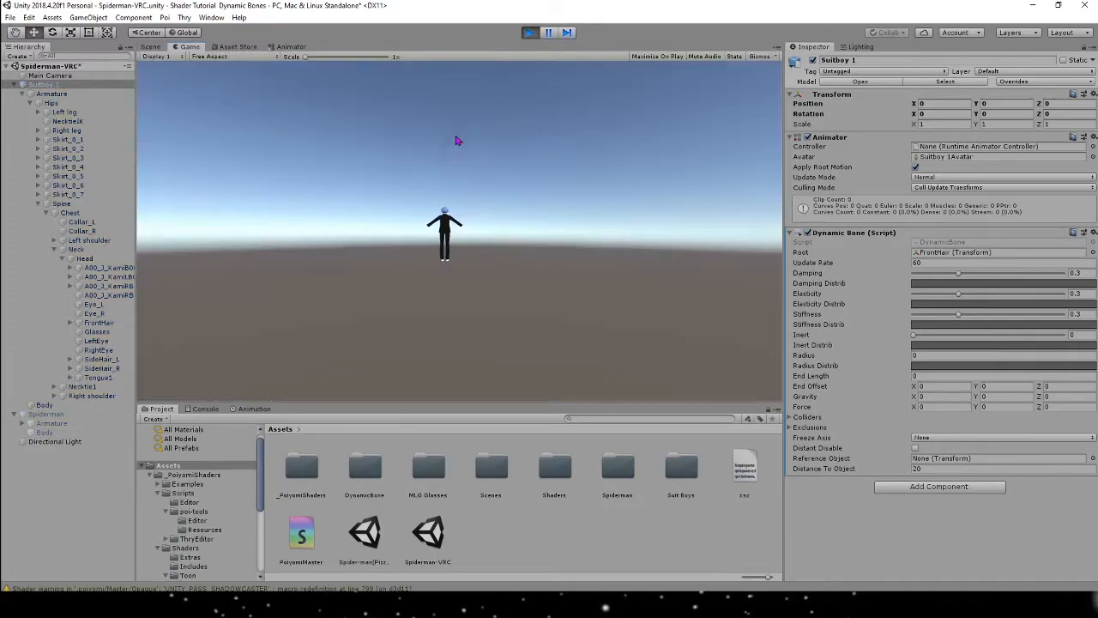
{"action": "left_click", "coordinate": [150, 47]}
{"action": "scroll", "coordinate": [463, 240], "scroll_direction": "down", "scroll_amount": 4}
{"action": "left_click_drag", "start_coordinate": [480, 257], "coordinate": [656, 181], "text": "alt"}
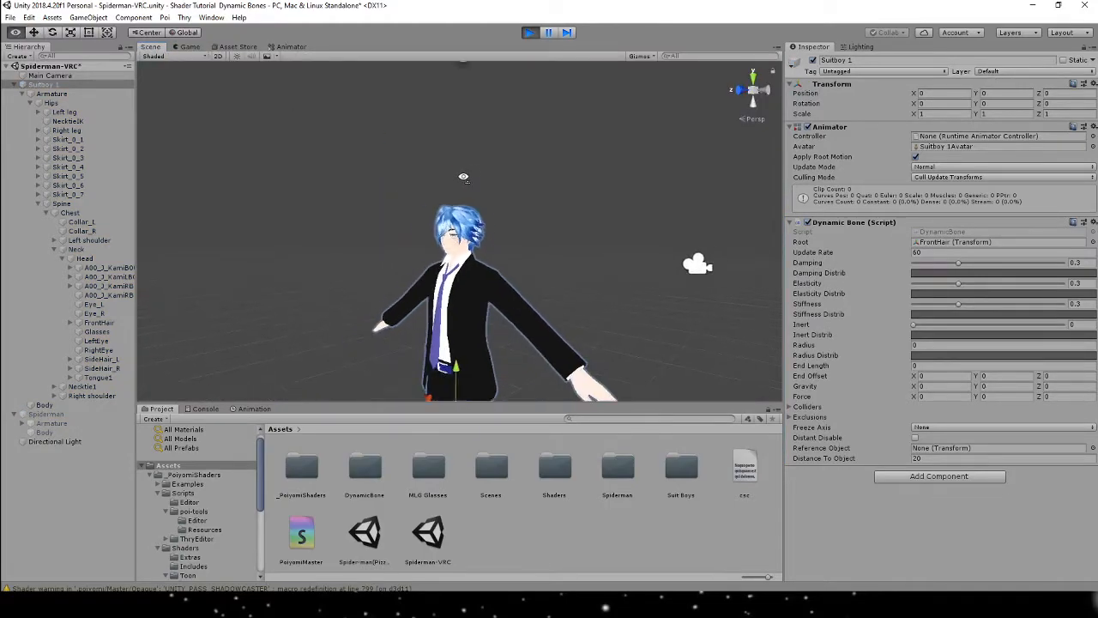
{"action": "left_click", "coordinate": [640, 228]}
{"action": "scroll", "coordinate": [617, 227], "scroll_direction": "down", "scroll_amount": 3}
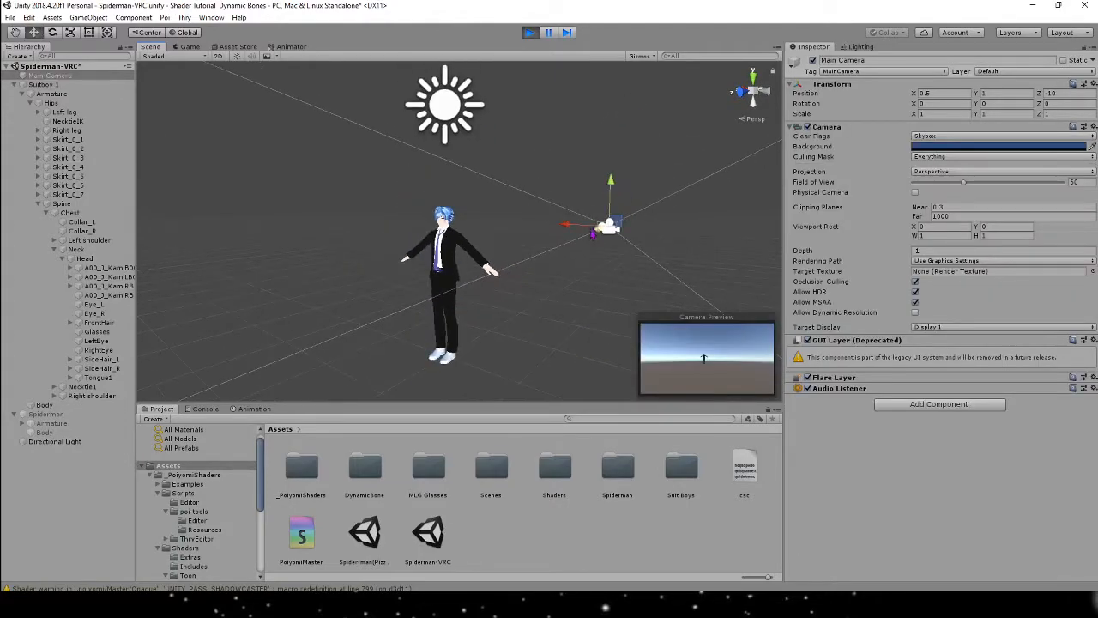
Move the Main Camera in front of the Suitboy avatar and rotate it to face the avatar's head.
{"action": "left_click_drag", "start_coordinate": [598, 237], "coordinate": [536, 277], "text": "alt"}
{"action": "left_click", "coordinate": [52, 33]}
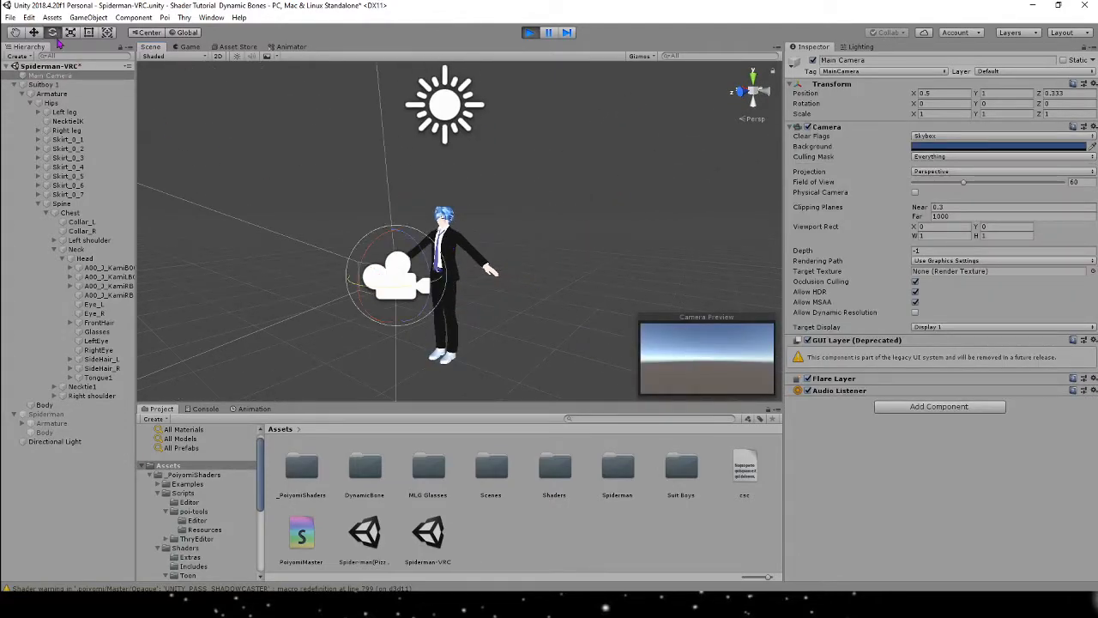
{"action": "left_click_drag", "start_coordinate": [325, 275], "coordinate": [426, 298]}
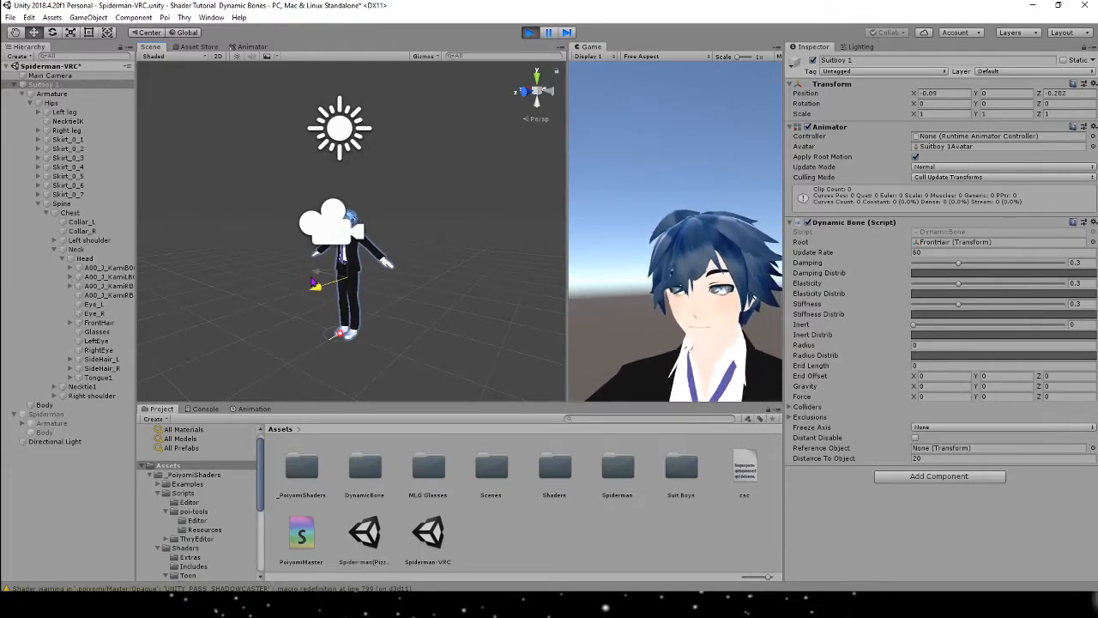
Set the FrontHair Dynamic Bone's Damping to 0.172, Elasticity to 0.248, Stiffness to 0.218 and Inert to 0.209, and test it by moving the avatar.
{"action": "left_click_drag", "start_coordinate": [913, 325], "coordinate": [947, 325]}
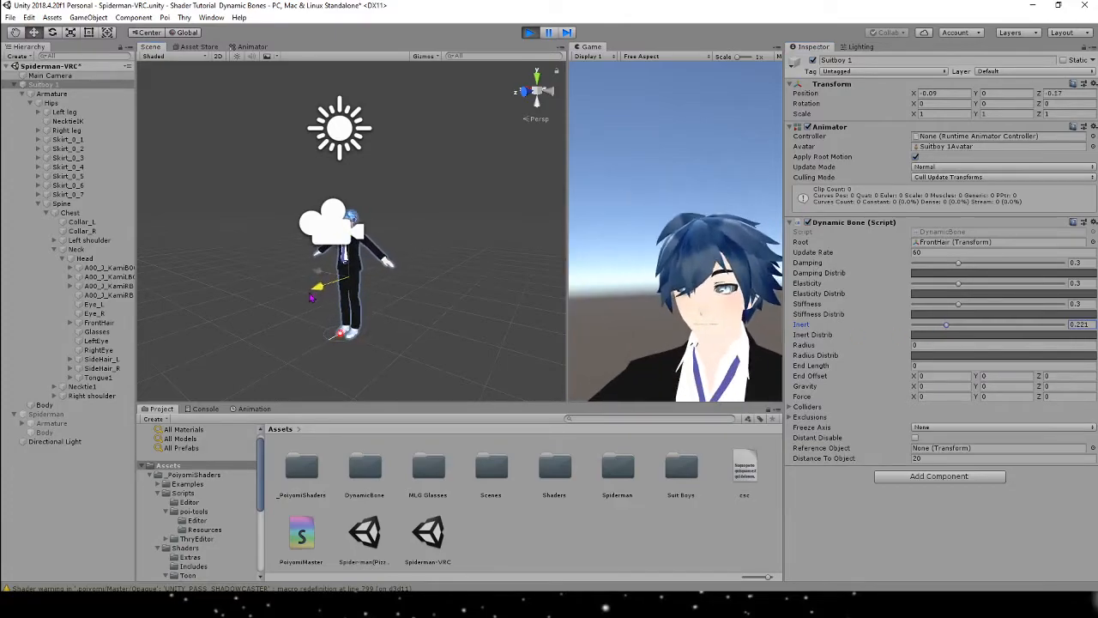
{"action": "left_click_drag", "start_coordinate": [947, 325], "coordinate": [991, 265]}
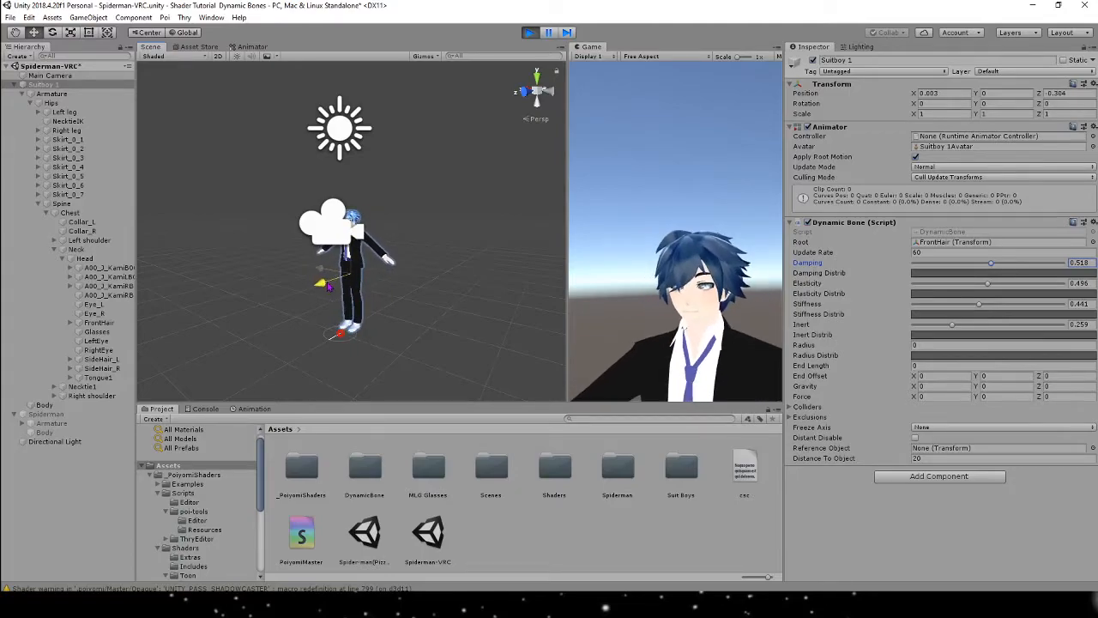
{"action": "left_click_drag", "start_coordinate": [999, 269], "coordinate": [944, 329]}
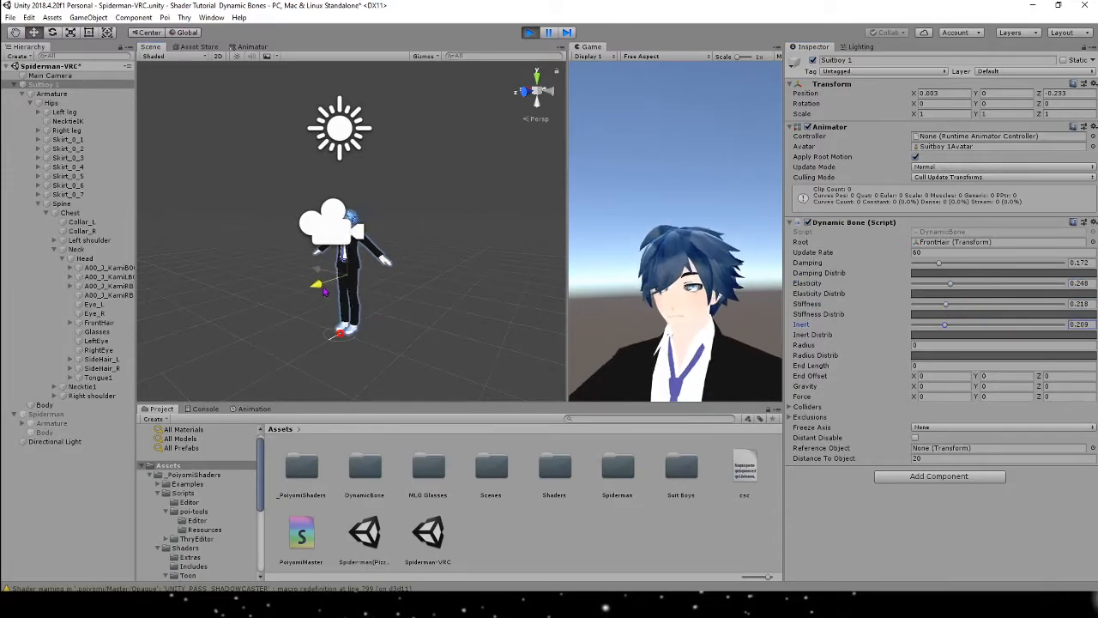
{"action": "mouse_move", "coordinate": [326, 287]}
{"action": "left_mouse_down"}
{"action": "mouse_move", "coordinate": [310, 282]}
{"action": "mouse_move", "coordinate": [323, 281]}
{"action": "mouse_move", "coordinate": [317, 266]}
{"action": "mouse_move", "coordinate": [345, 278]}
{"action": "mouse_move", "coordinate": [332, 275]}
{"action": "left_mouse_up"}
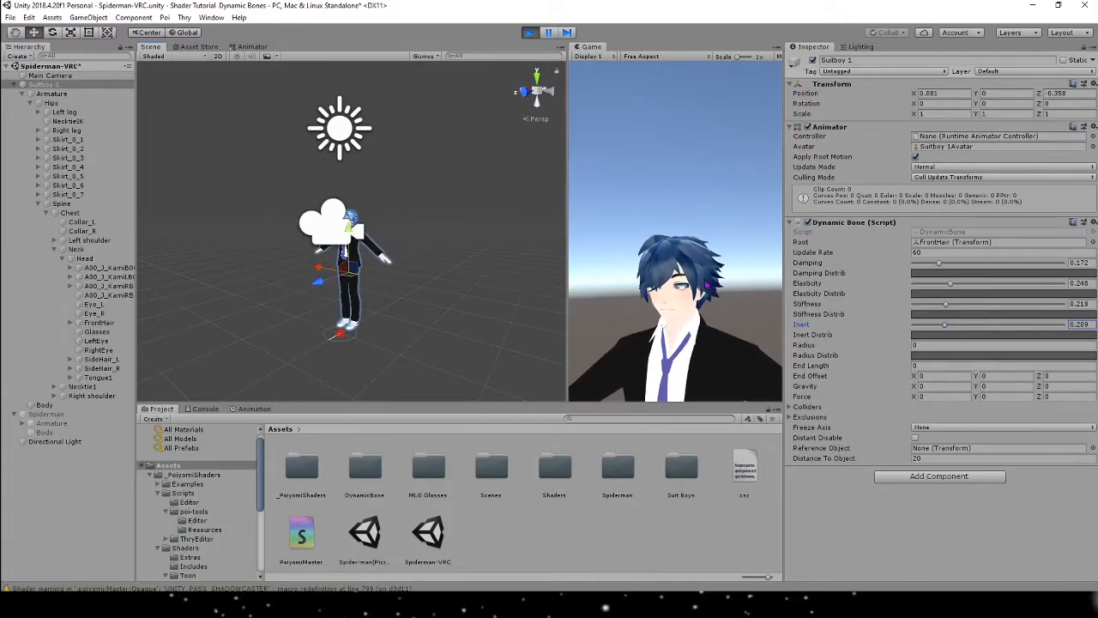
Lower the Main Camera so the Game view frames the avatar's torso and jacket hem.
{"action": "key", "text": "f"}
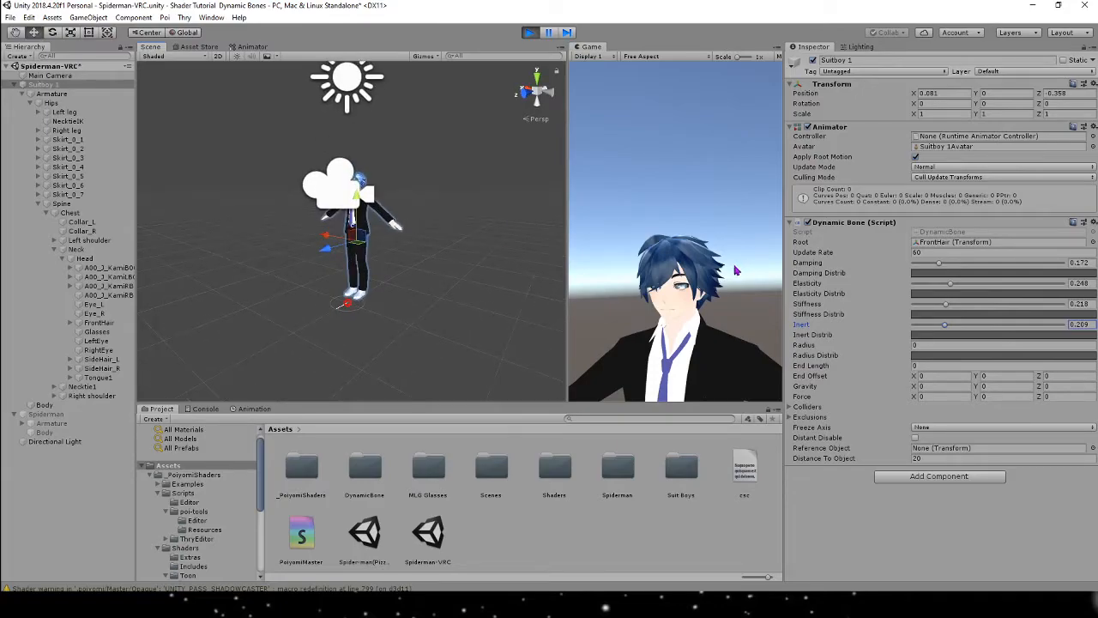
{"action": "left_click", "coordinate": [320, 189]}
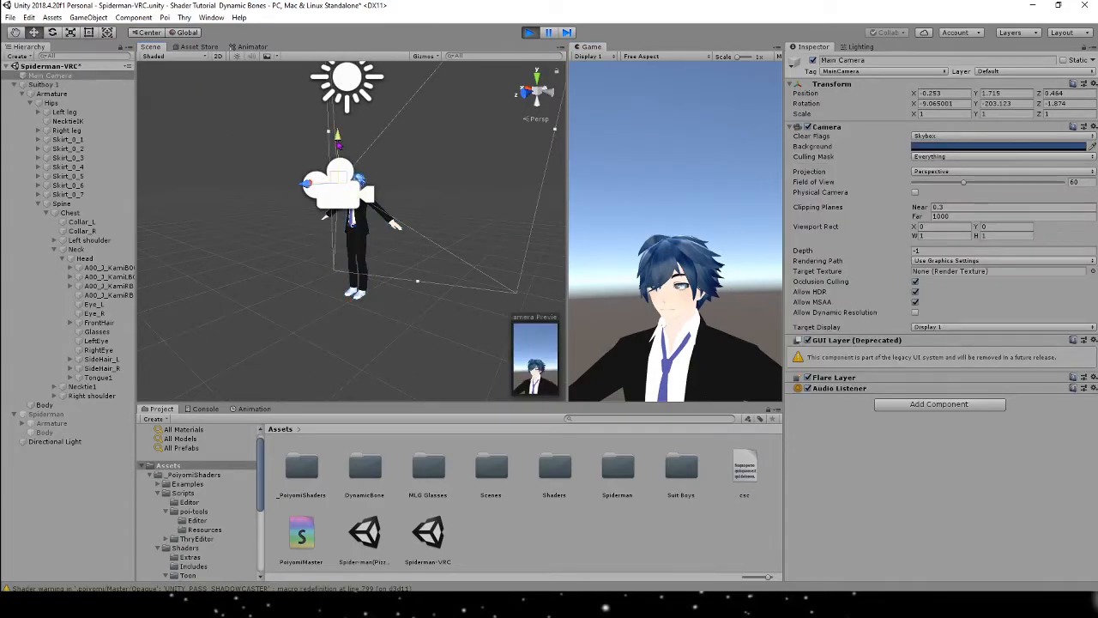
{"action": "left_click", "coordinate": [383, 225]}
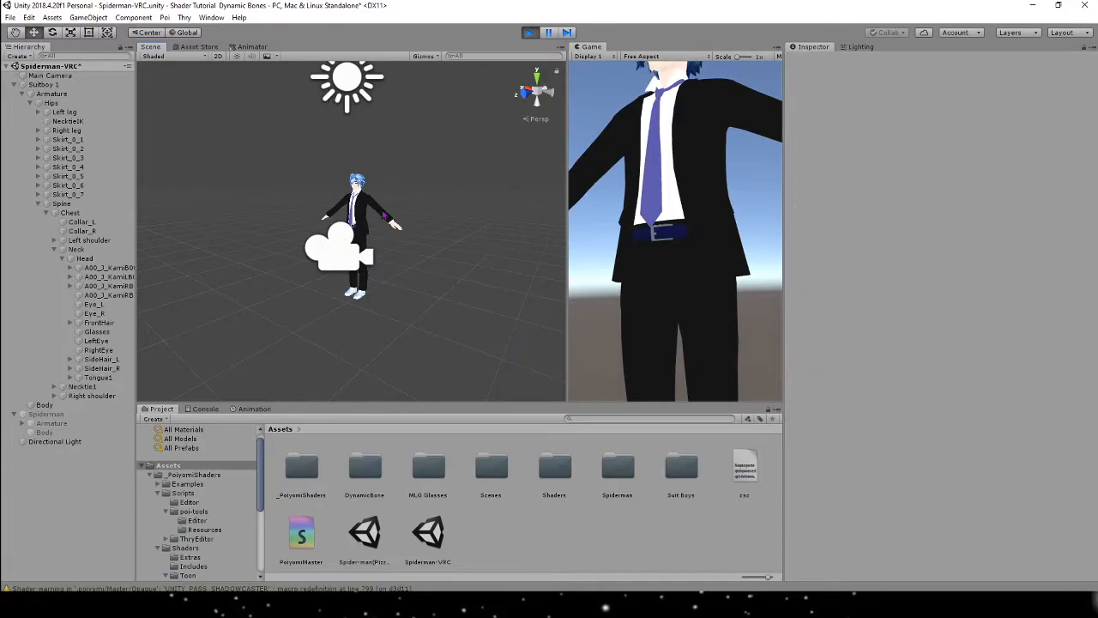
Add a second Dynamic Bone component to Suitboy 1 and set its Root to Skirt_0_1.
{"action": "left_click", "coordinate": [43, 84]}
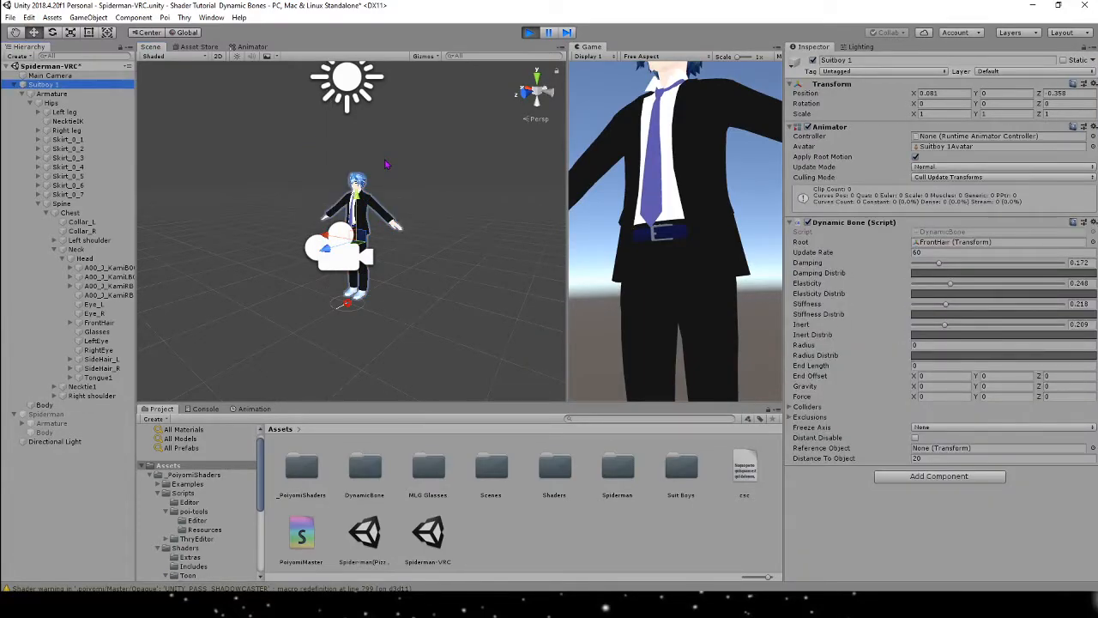
{"action": "left_click", "coordinate": [913, 478]}
{"action": "left_click", "coordinate": [896, 335]}
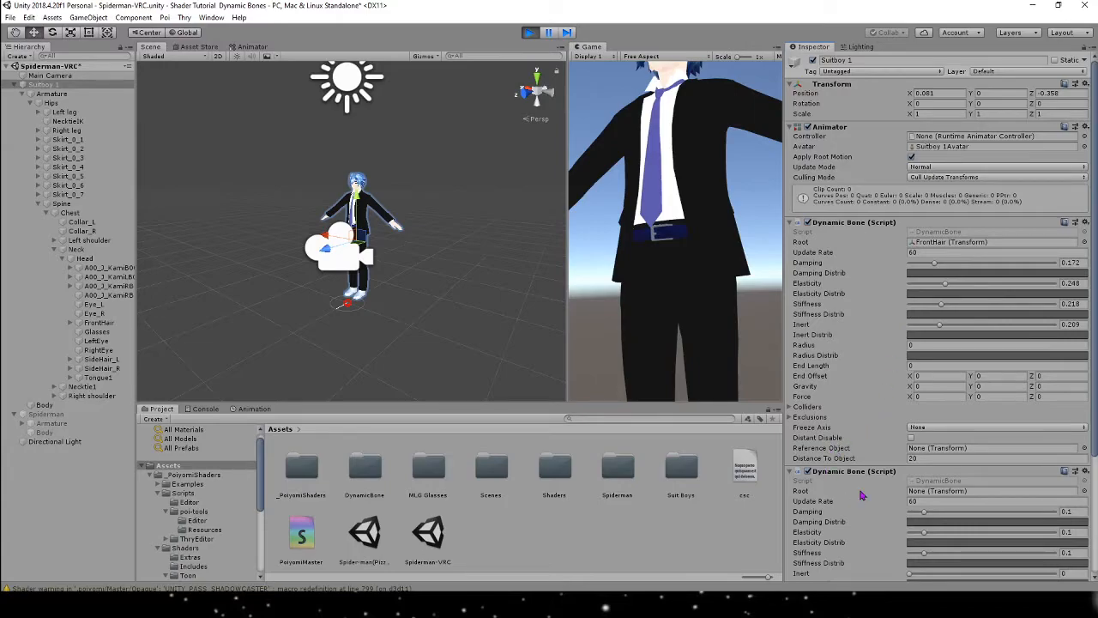
{"action": "left_click", "coordinate": [1084, 491]}
{"action": "type", "text": "ski"}
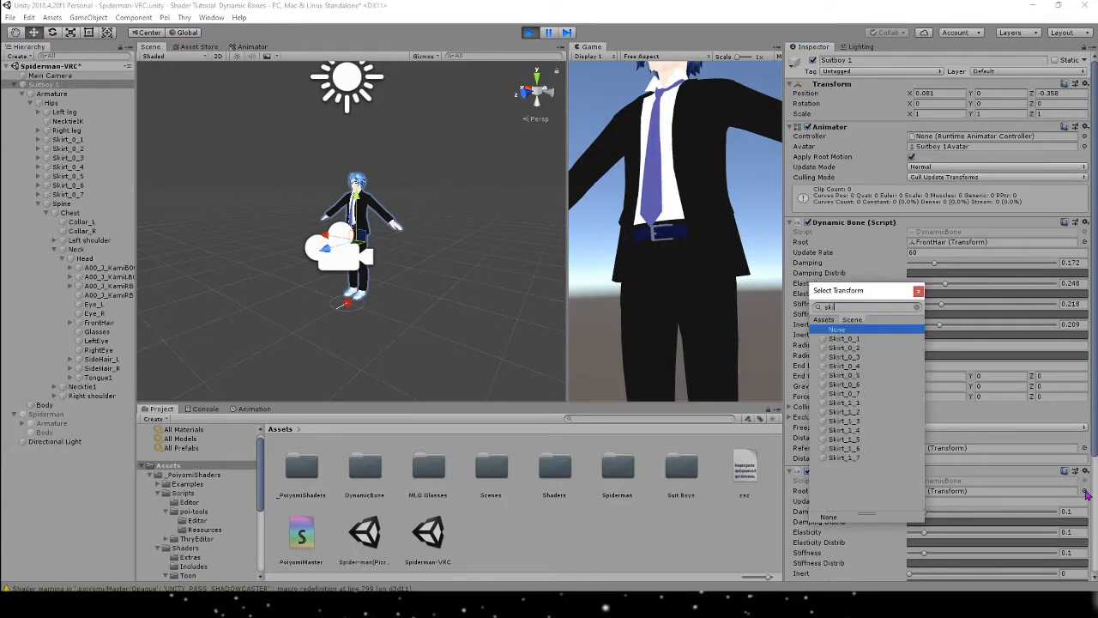
{"action": "left_click", "coordinate": [874, 340]}
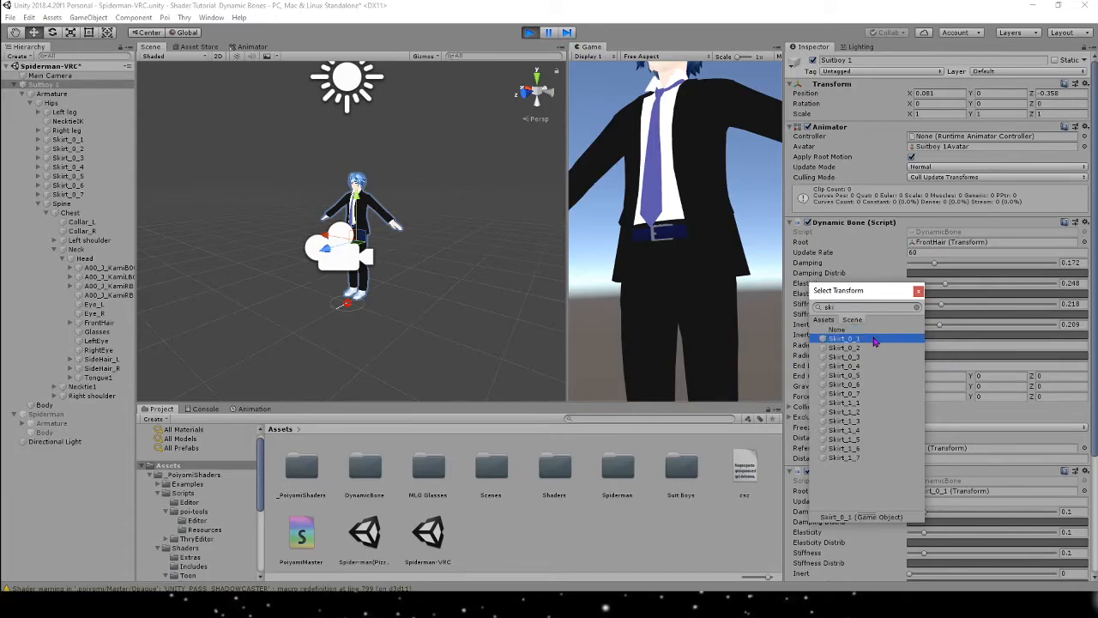
{"action": "double_click", "coordinate": [860, 341]}
{"action": "scroll", "coordinate": [897, 480], "scroll_direction": "down", "scroll_amount": 4}
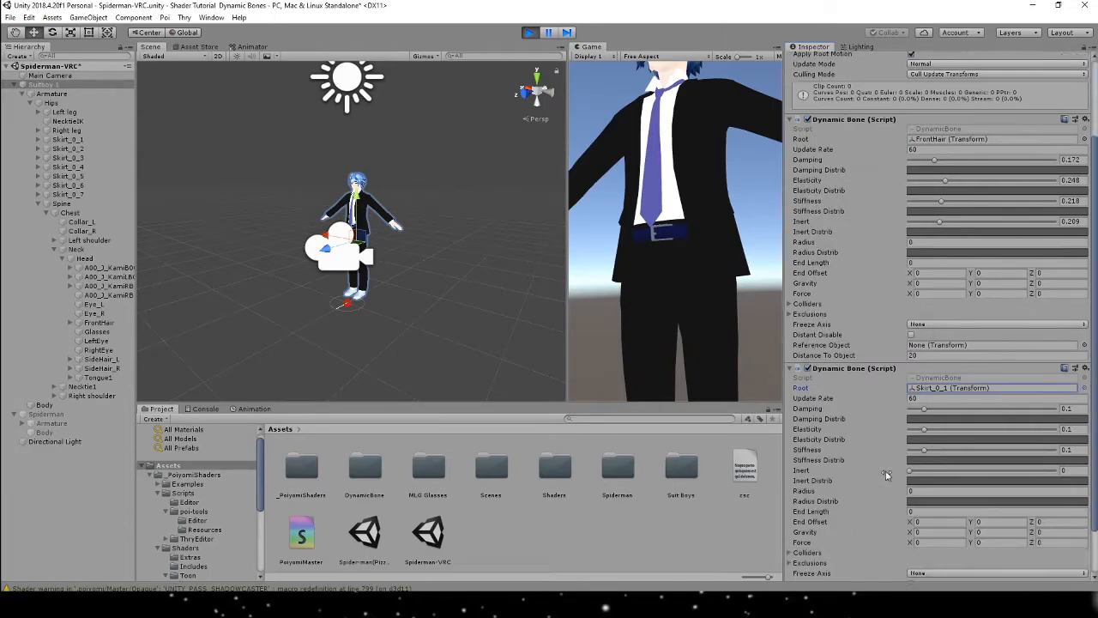
Set the Skirt_0_1 Dynamic Bone's Damping to 0.277, Elasticity to 0.297, Stiffness to 0.238 and Inert to 0.244, and test it by rotating the avatar.
{"action": "left_click_drag", "start_coordinate": [925, 377], "coordinate": [946, 437]}
{"action": "left_click", "coordinate": [940, 424]}
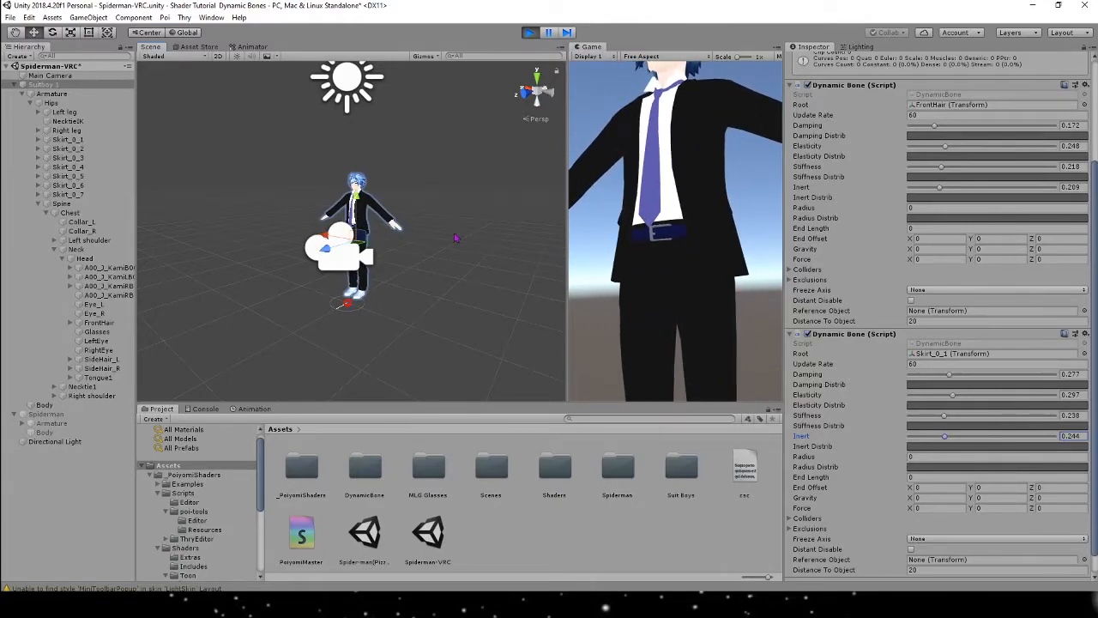
{"action": "key", "text": "e"}
{"action": "left_click_drag", "start_coordinate": [383, 252], "coordinate": [288, 263]}
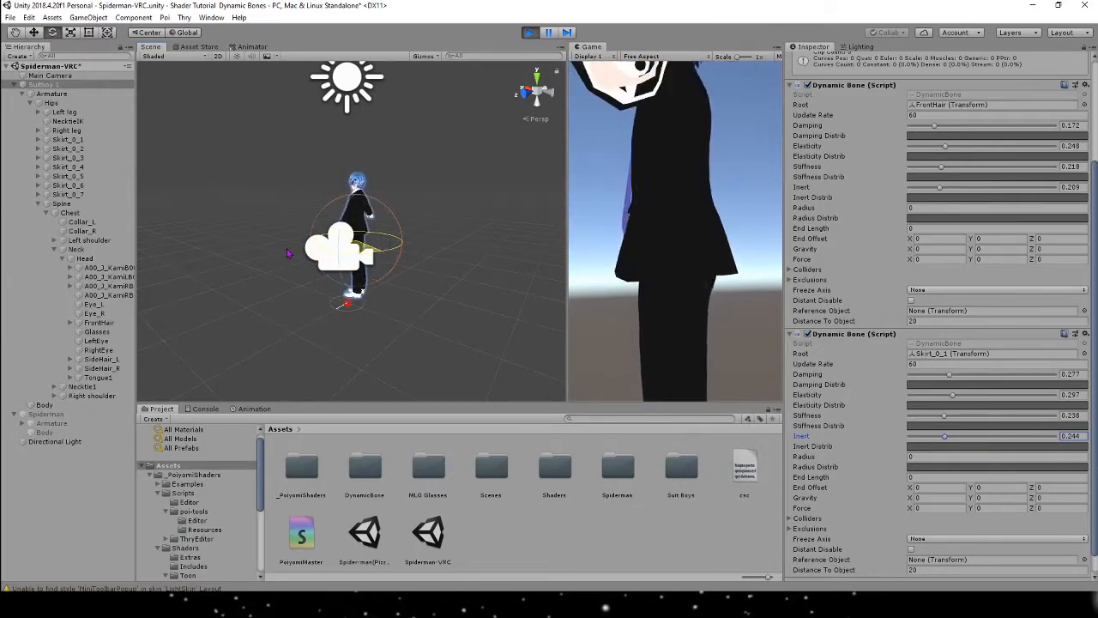
{"action": "left_click_drag", "start_coordinate": [286, 256], "coordinate": [331, 257]}
{"action": "left_click_drag", "start_coordinate": [318, 218], "coordinate": [262, 203]}
Lower the Skirt_0_1 Dynamic Bone's Inert and test the jacket hem's motion by rotating and moving the avatar.
{"action": "left_click_drag", "start_coordinate": [947, 436], "coordinate": [919, 437]}
{"action": "mouse_move", "coordinate": [382, 249]}
{"action": "left_mouse_down"}
{"action": "mouse_move", "coordinate": [434, 255]}
{"action": "mouse_move", "coordinate": [463, 282]}
{"action": "mouse_move", "coordinate": [400, 254]}
{"action": "left_mouse_up"}
{"action": "left_click", "coordinate": [33, 32]}
{"action": "mouse_move", "coordinate": [319, 263]}
{"action": "left_mouse_down"}
{"action": "mouse_move", "coordinate": [341, 254]}
{"action": "mouse_move", "coordinate": [321, 256]}
{"action": "left_mouse_up"}
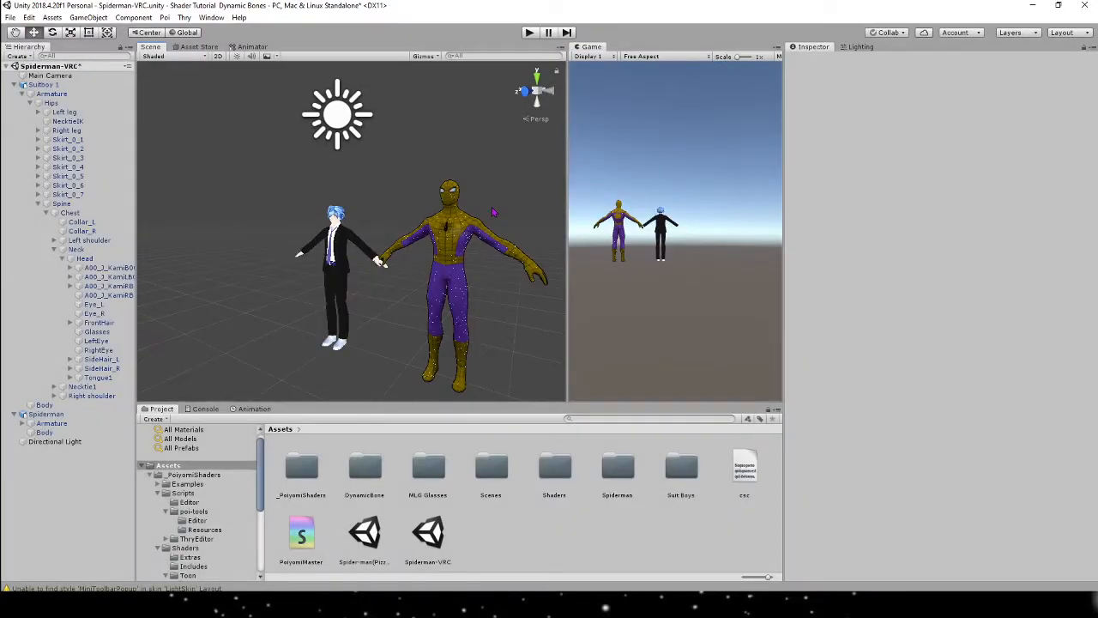